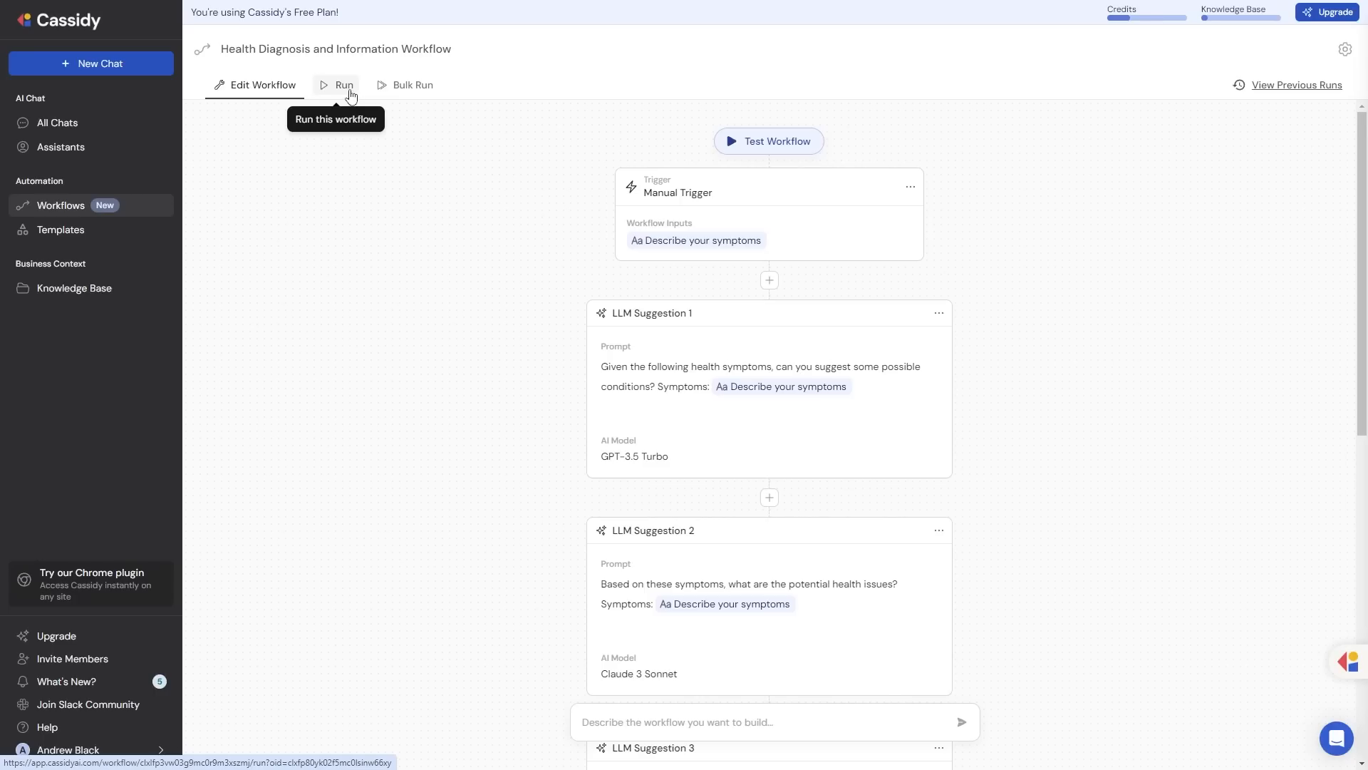
Open the test form of the Health Diagnosis and Information Workflow, ready for the symptoms input.
left_click(735, 144)
left_click(1166, 201)
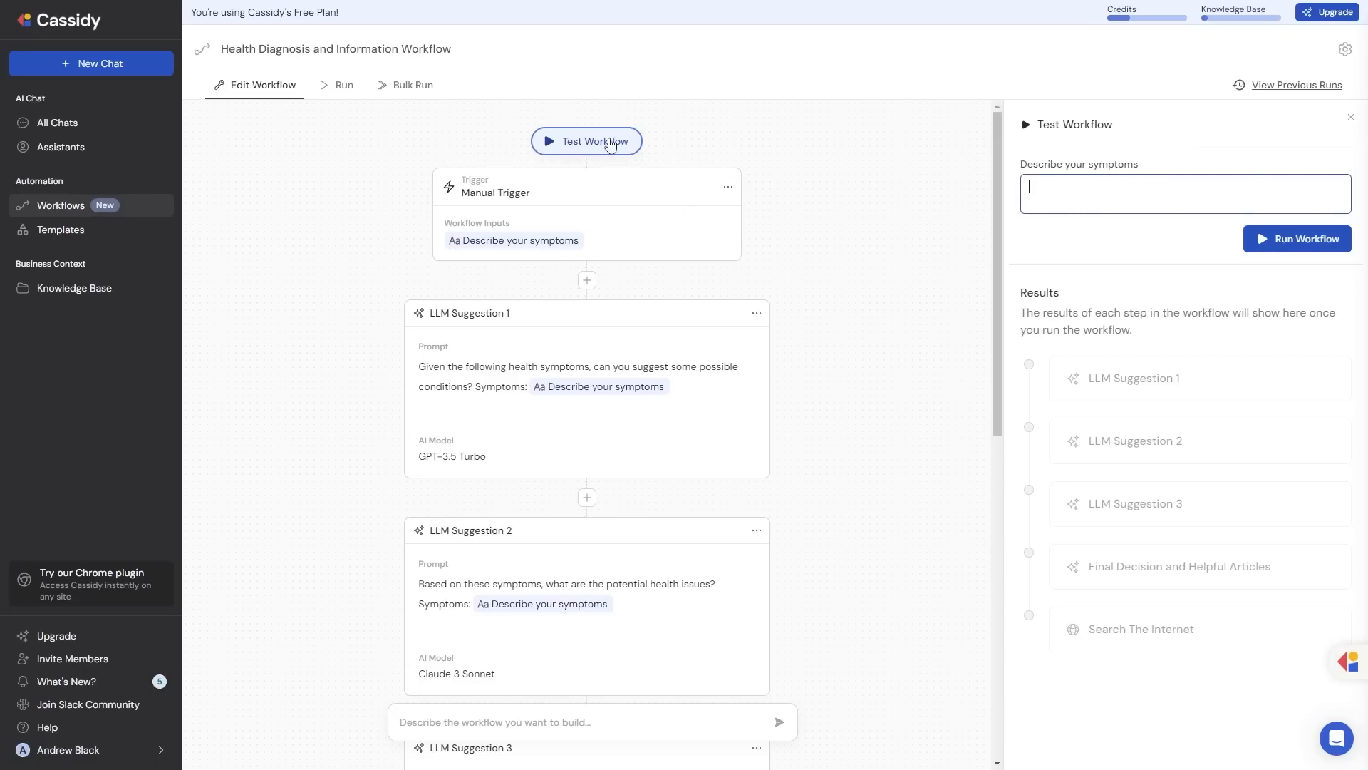
Review the workflow from the manual trigger through the three LLM suggestions, the final decision and the internet search.
scroll(607, 309, "down", 1)
scroll(663, 238, "up", 1)
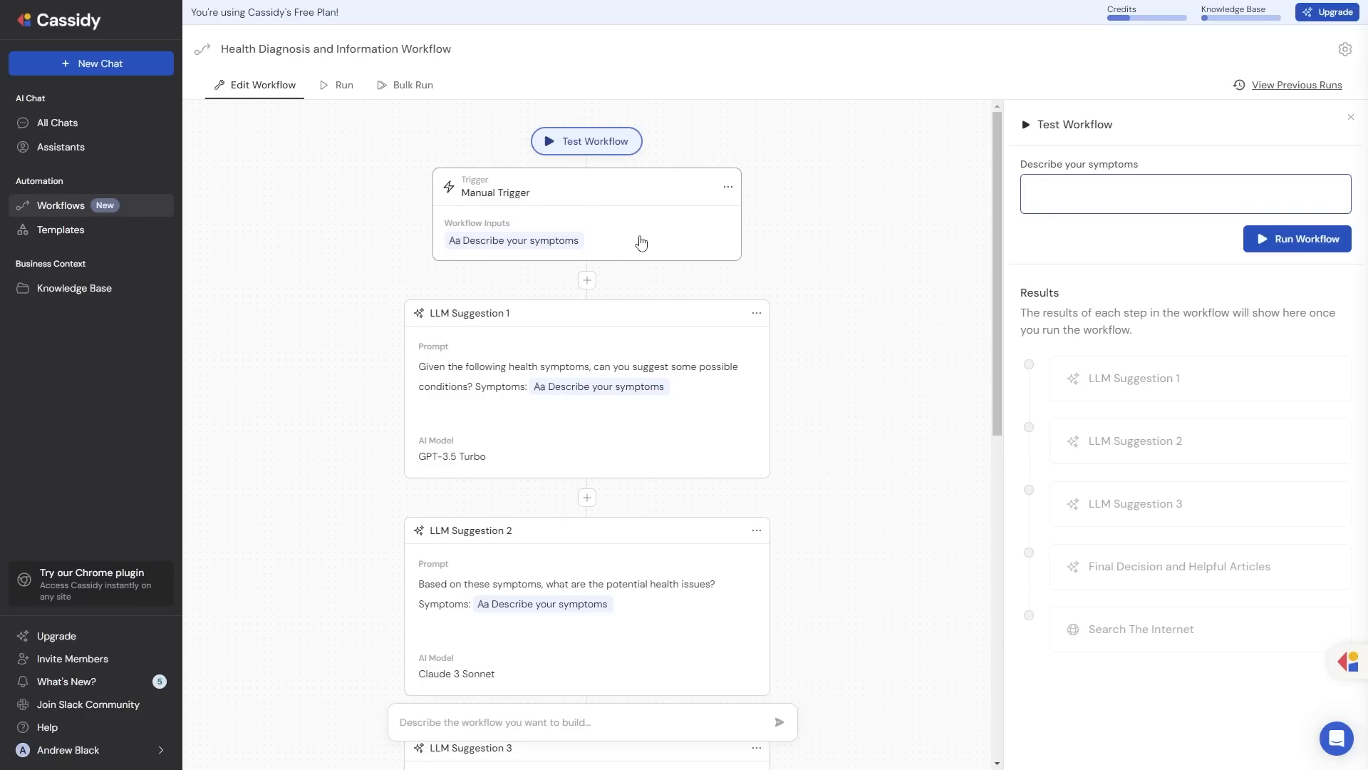
scroll(638, 242, "down", 1)
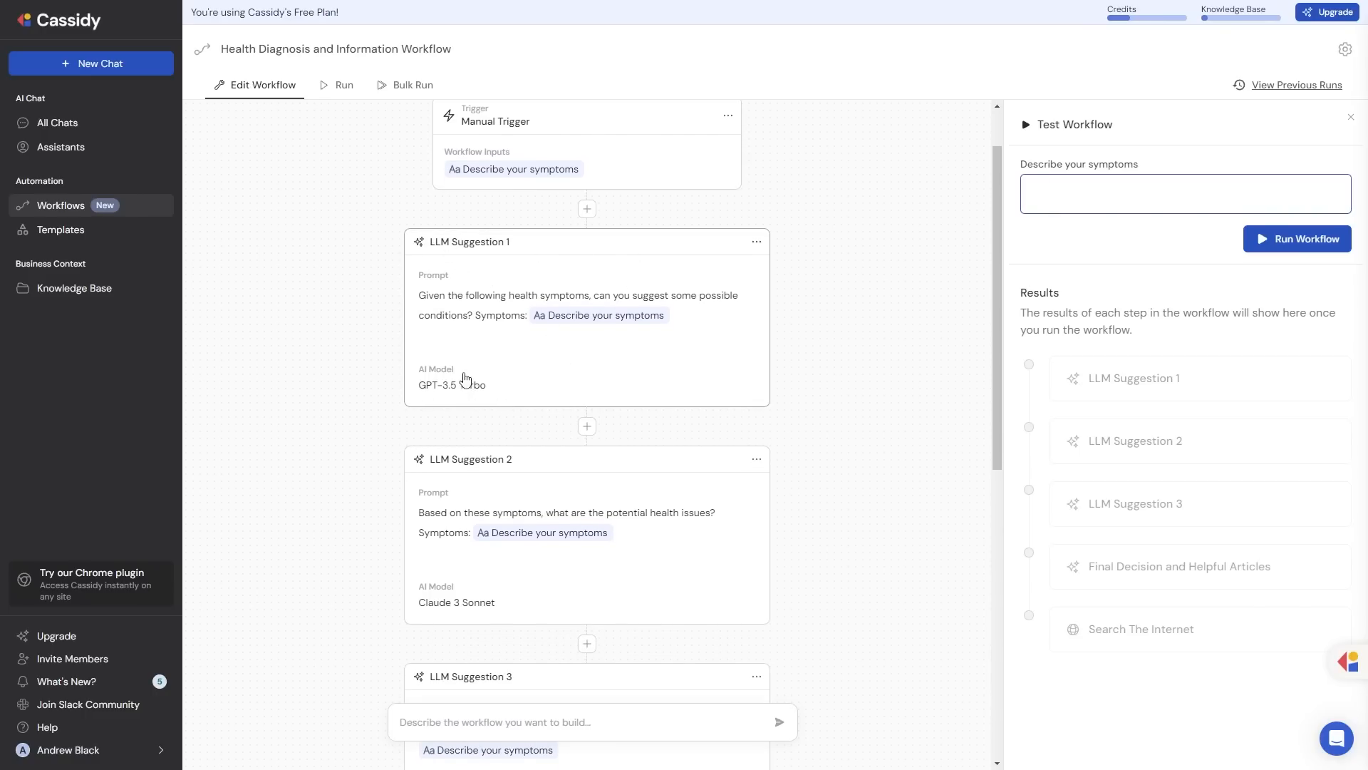
scroll(540, 303, "down", 2)
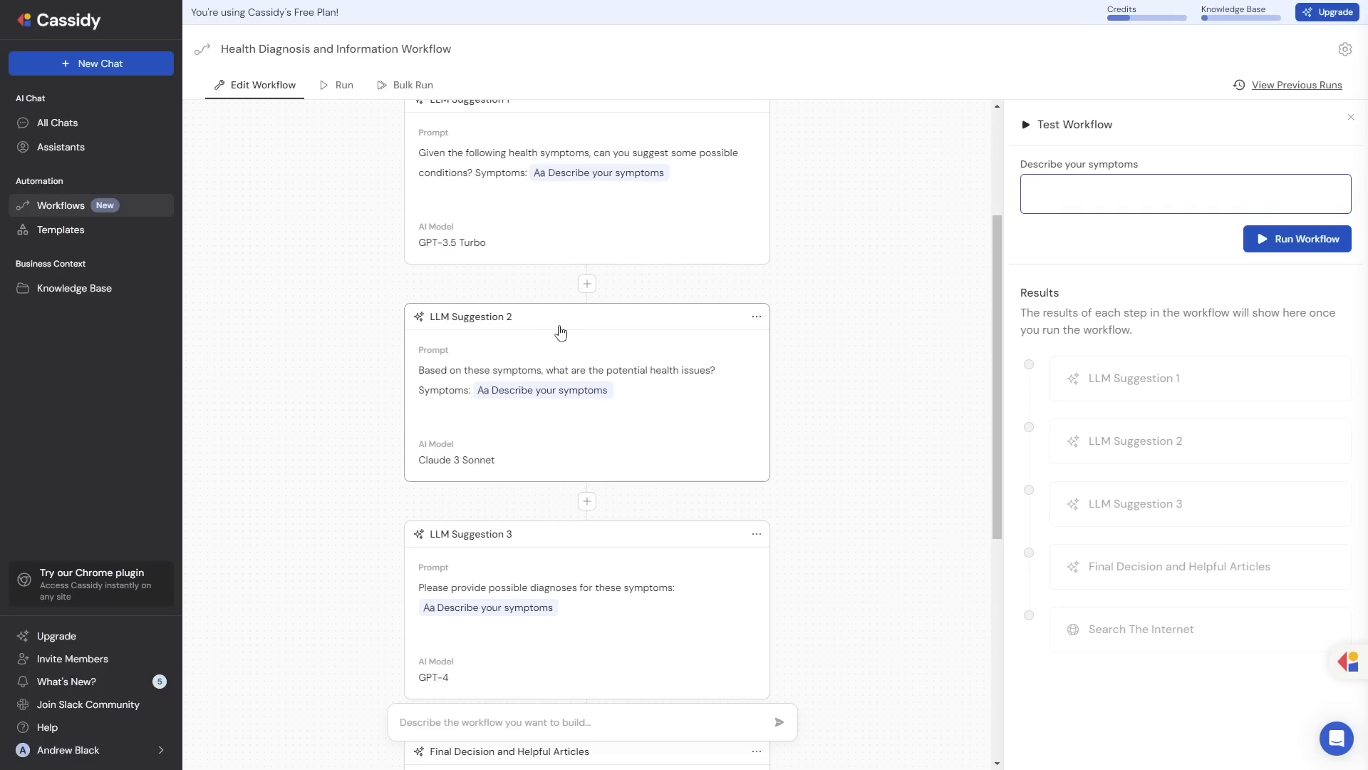
scroll(561, 331, "down", 3)
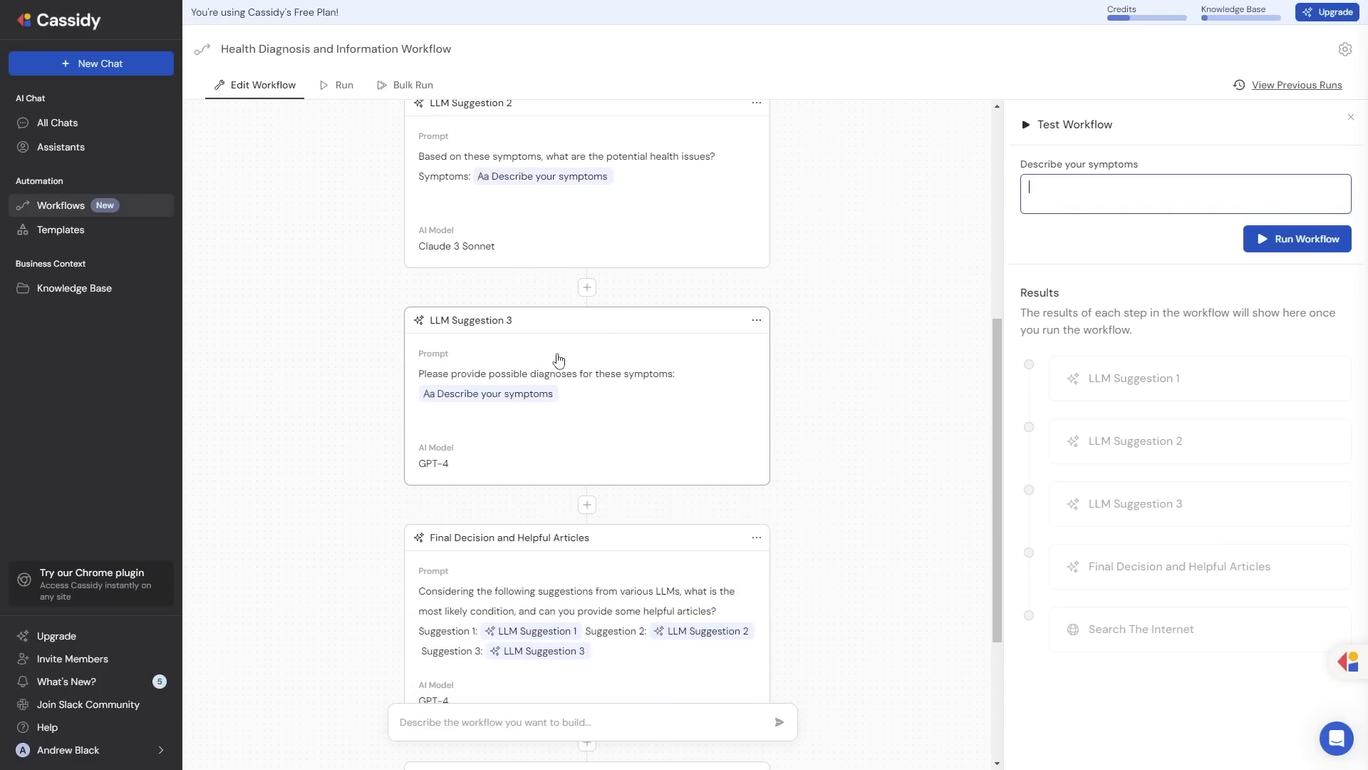
scroll(523, 345, "down", 3)
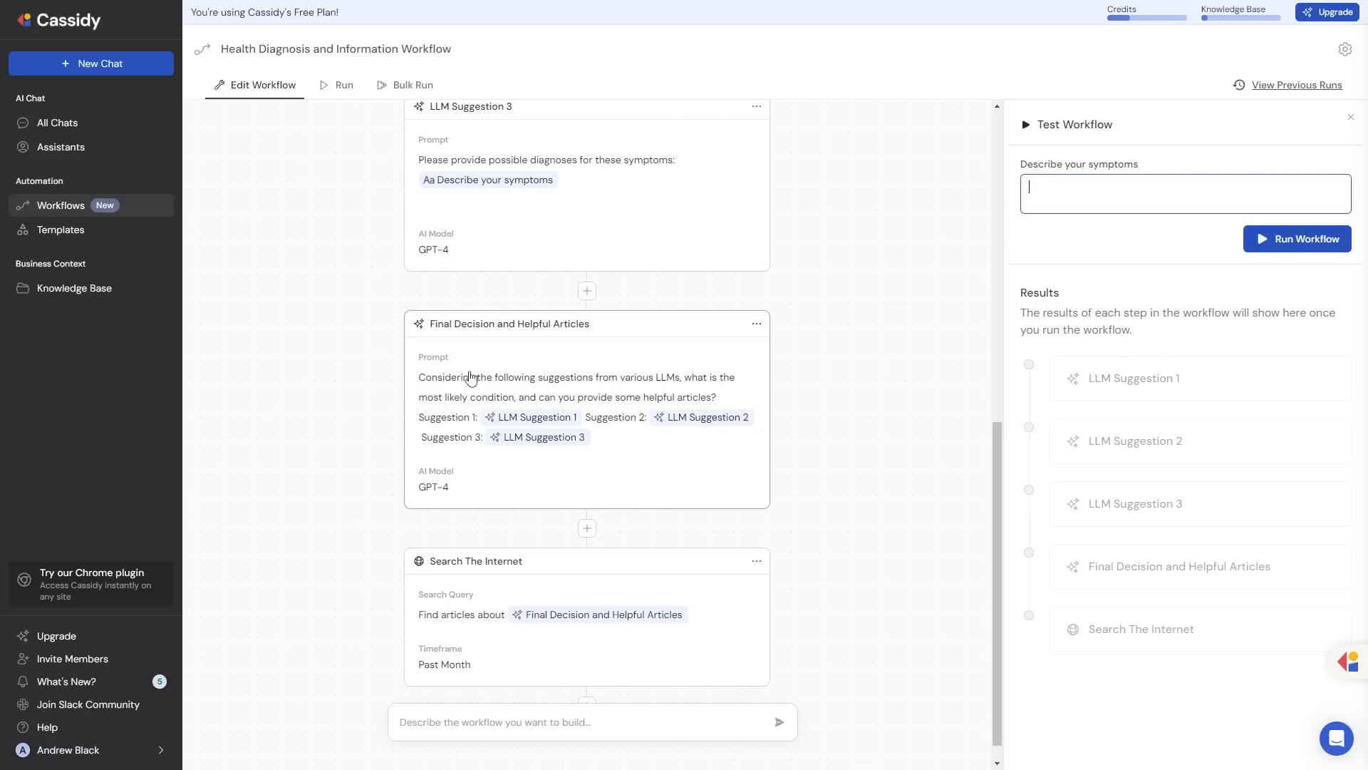
scroll(499, 421, "down", 1)
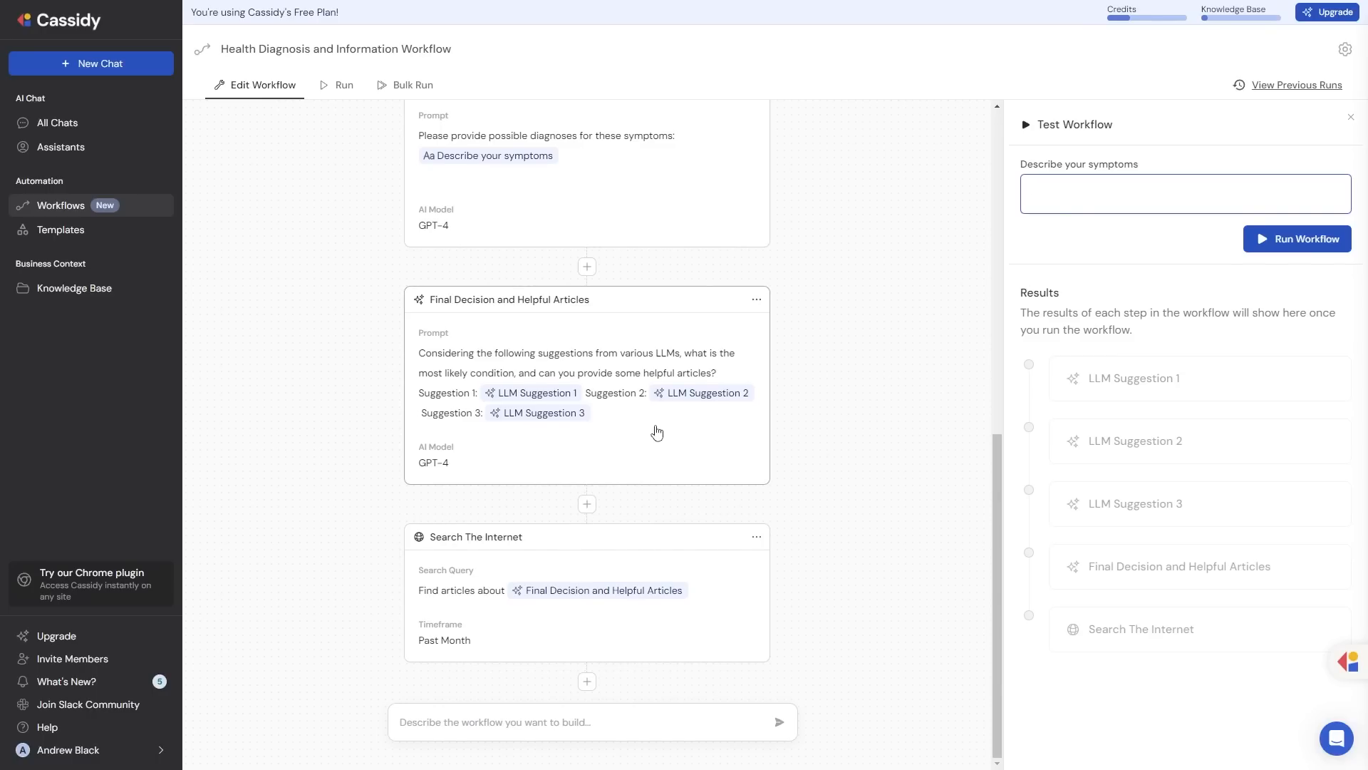
scroll(636, 367, "up", 7)
scroll(646, 366, "up", 3)
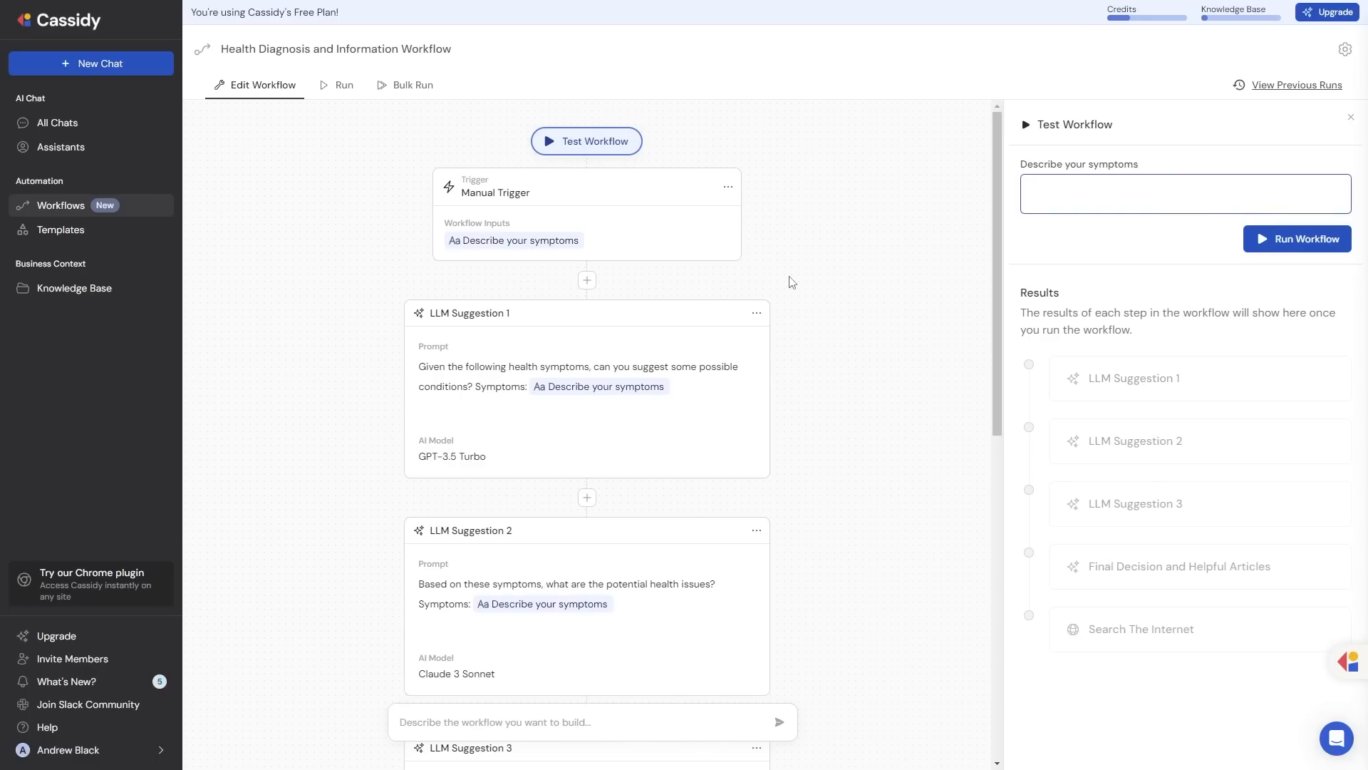
Enter severe, worsening lower right abdominal pain with fever and appetite loss for the past day, remove the diagnosis line, and run the test.
type("I've been experiencing severe abdominal pain in my lower right side, and I've had a fever and loss of appetite for the past day. The pain seems to be getting worse.\" Diagnosis: Appendicitis")
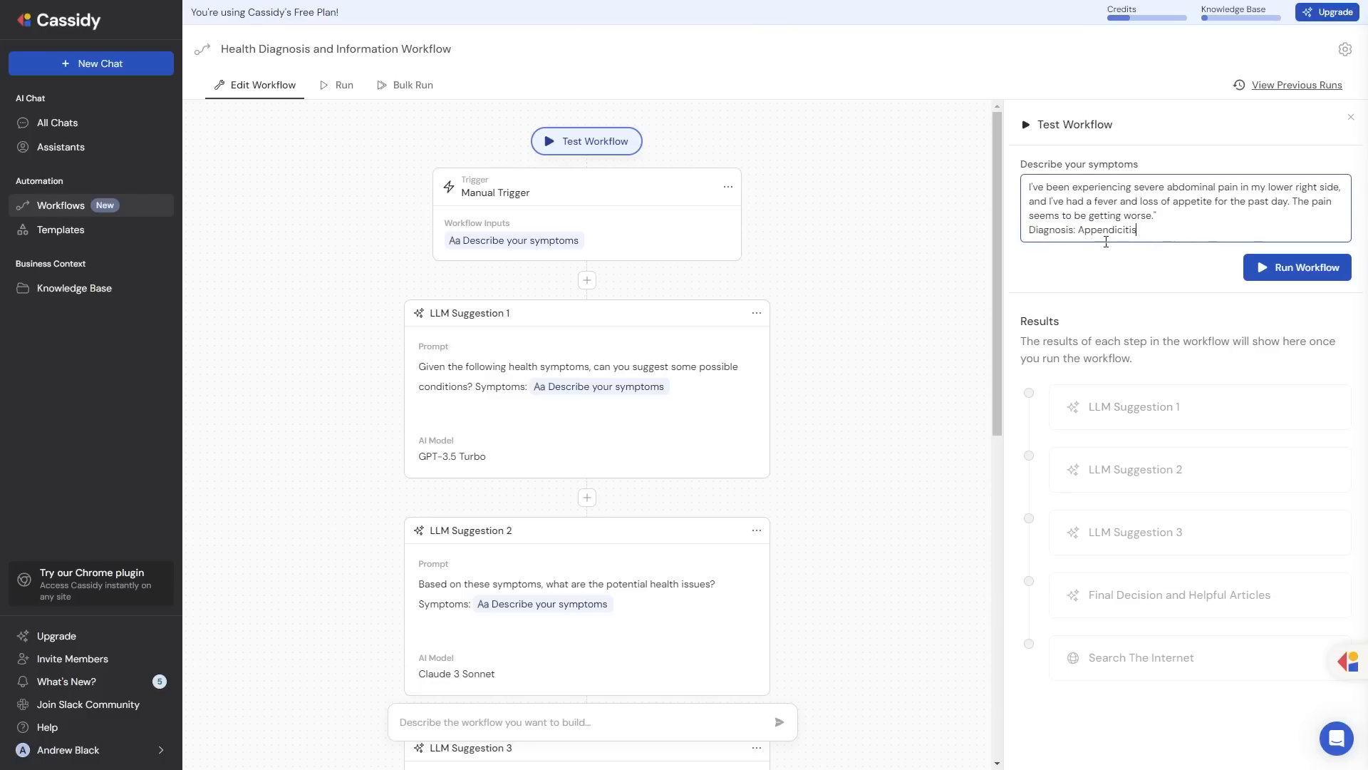
left_click_drag(1153, 230, 1031, 230)
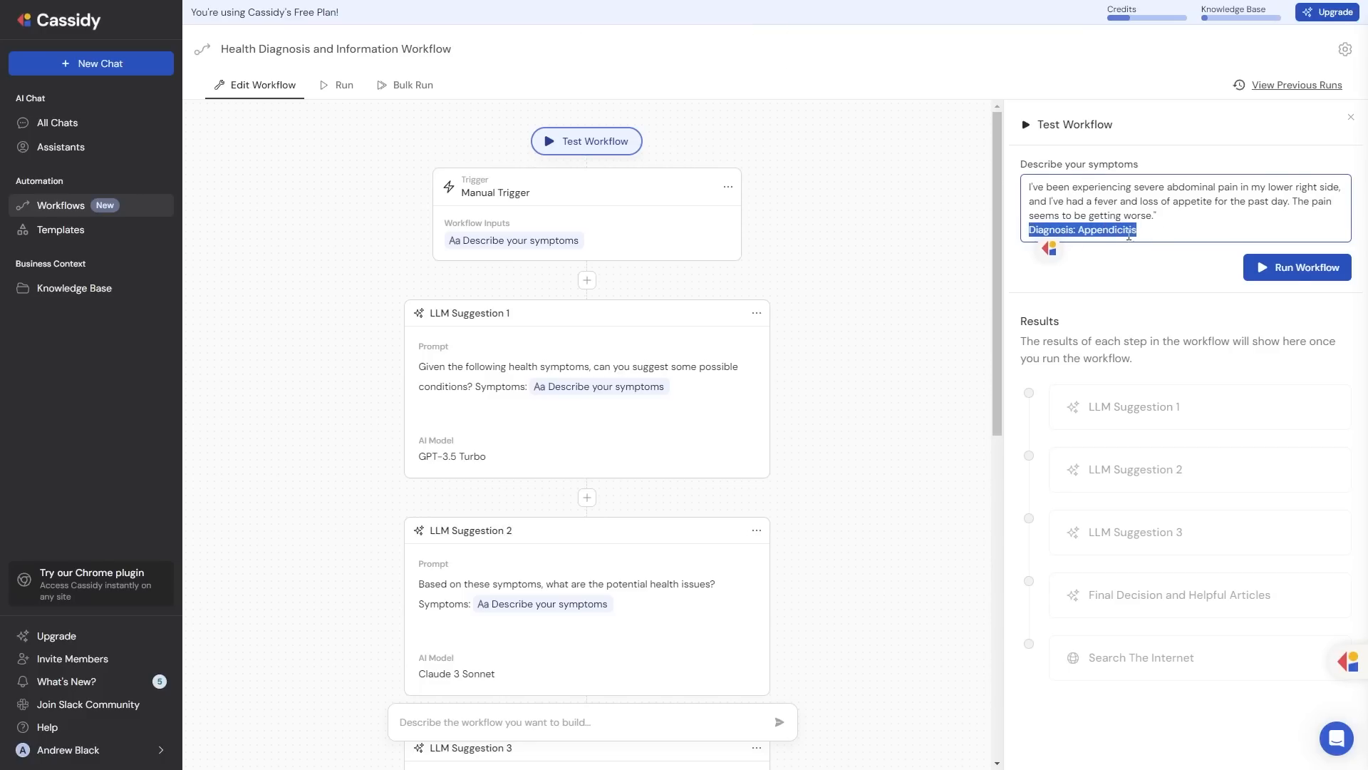
key("BackSpace")
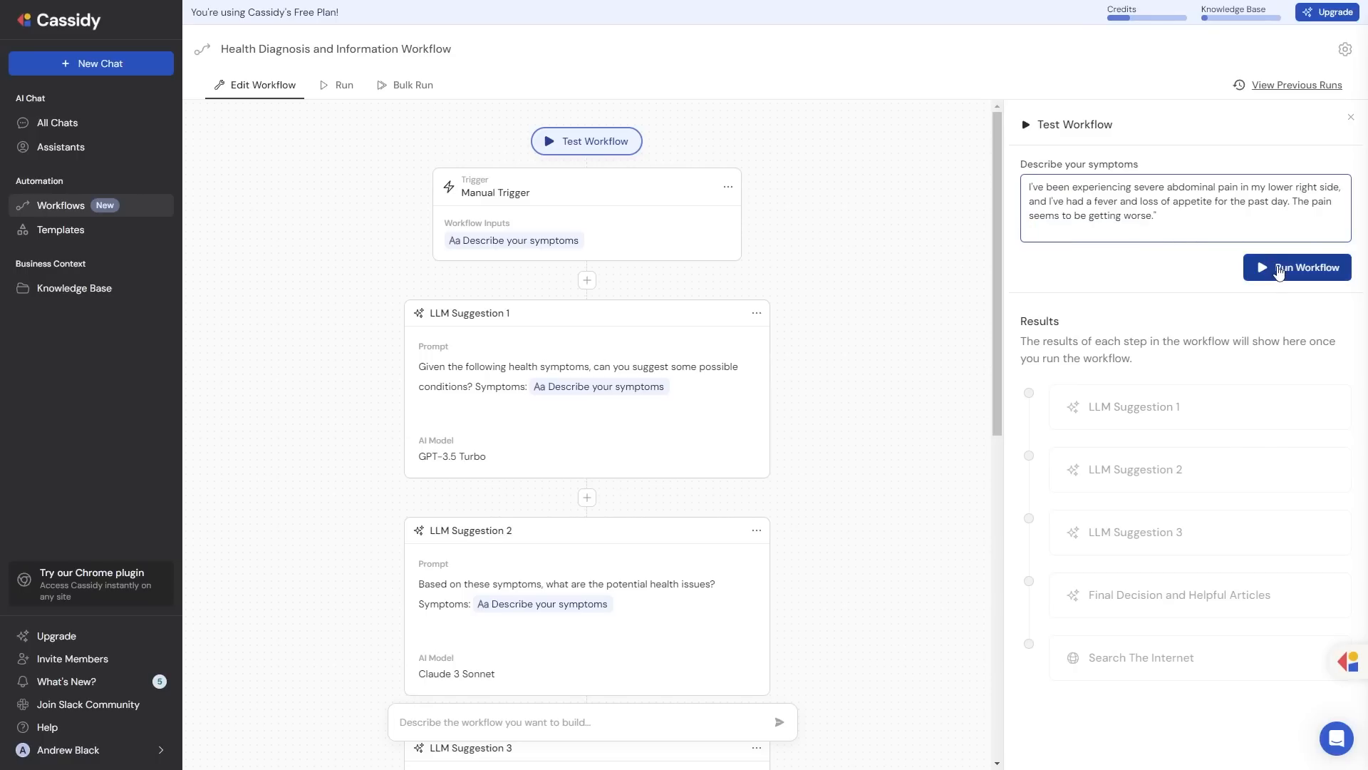
left_click(1280, 271)
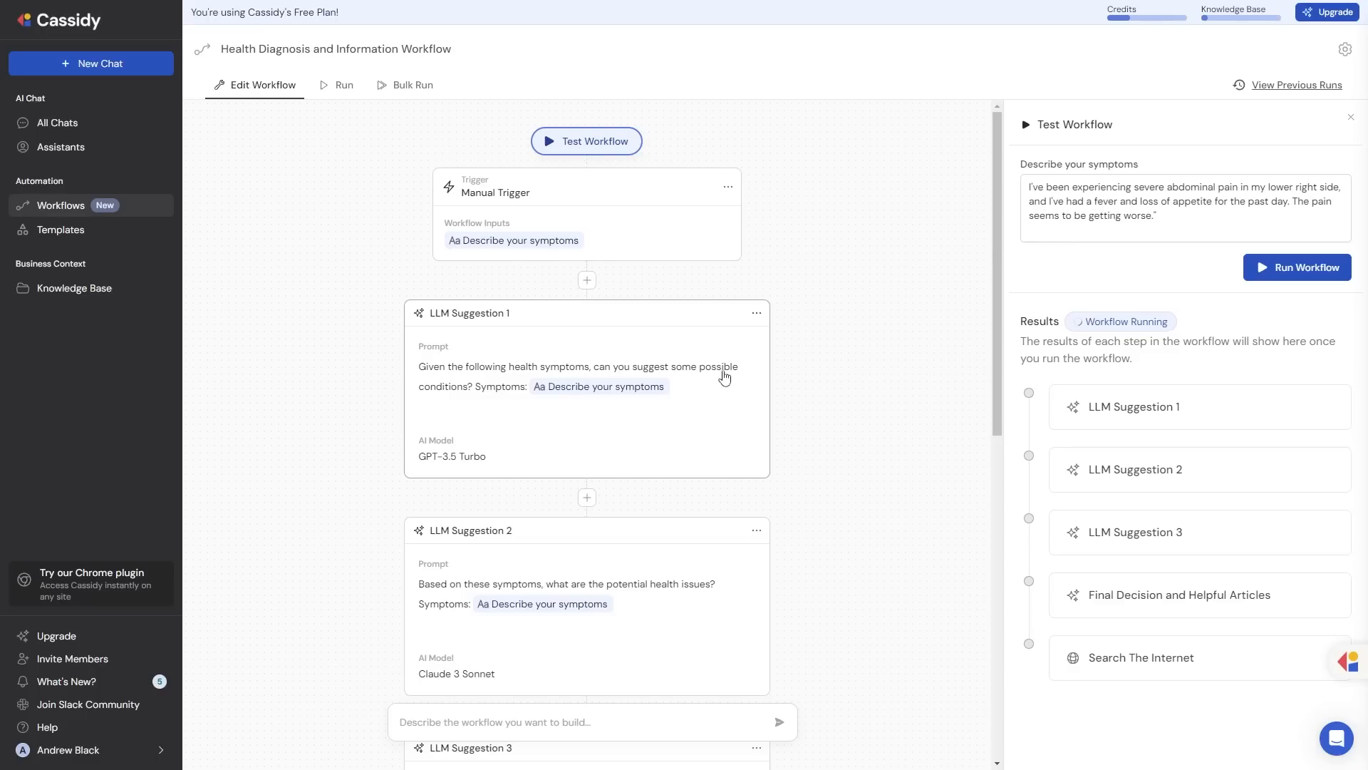
left_click_drag(1184, 223, 1023, 186)
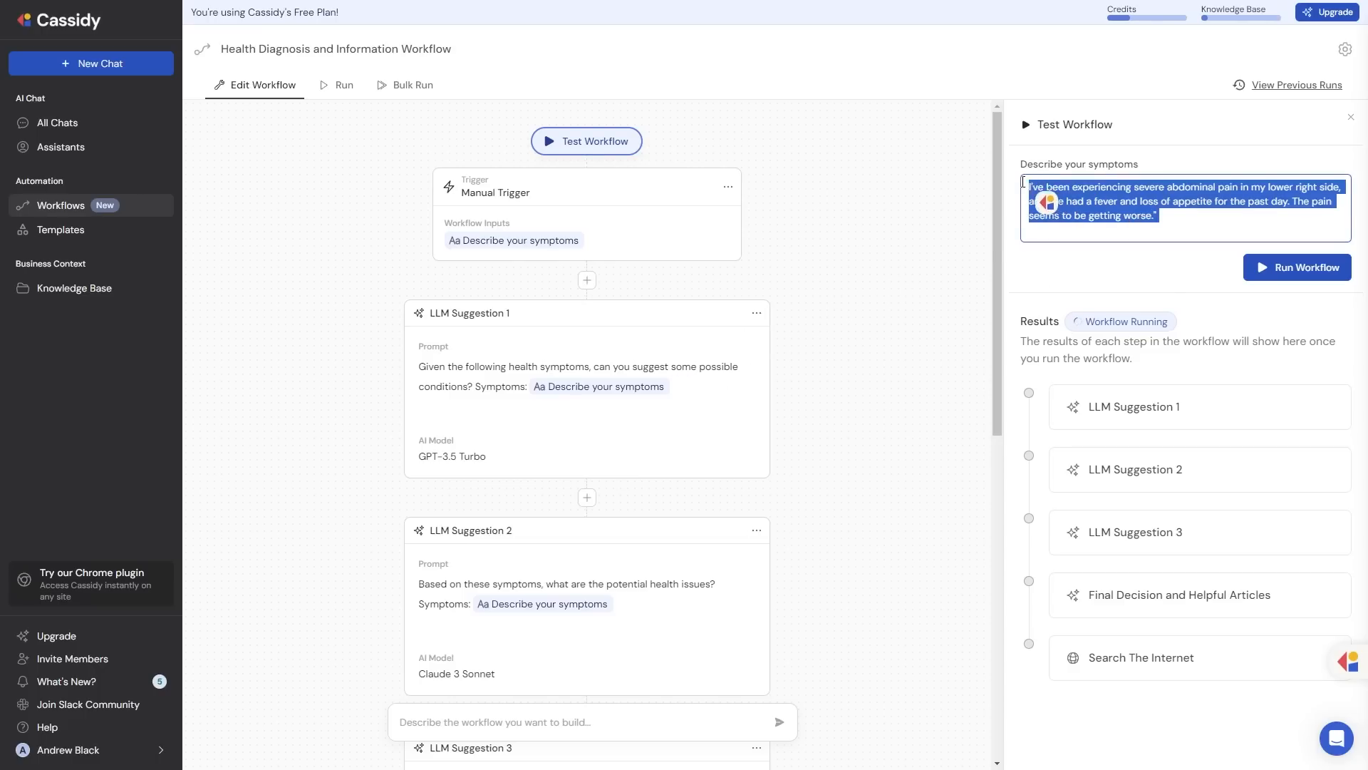
left_click(1161, 226)
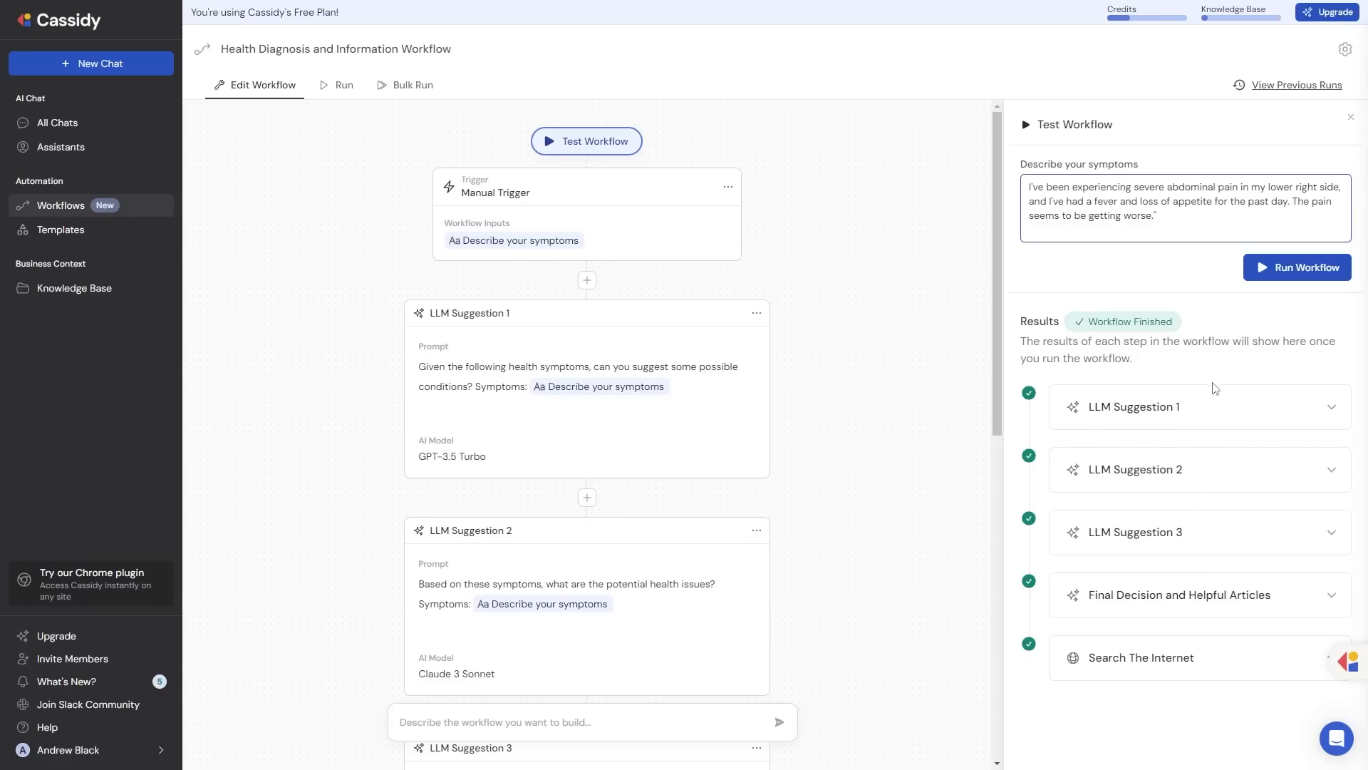
Expand and read the Final Decision and Helpful Articles result and the Search The Internet result.
left_click(1329, 596)
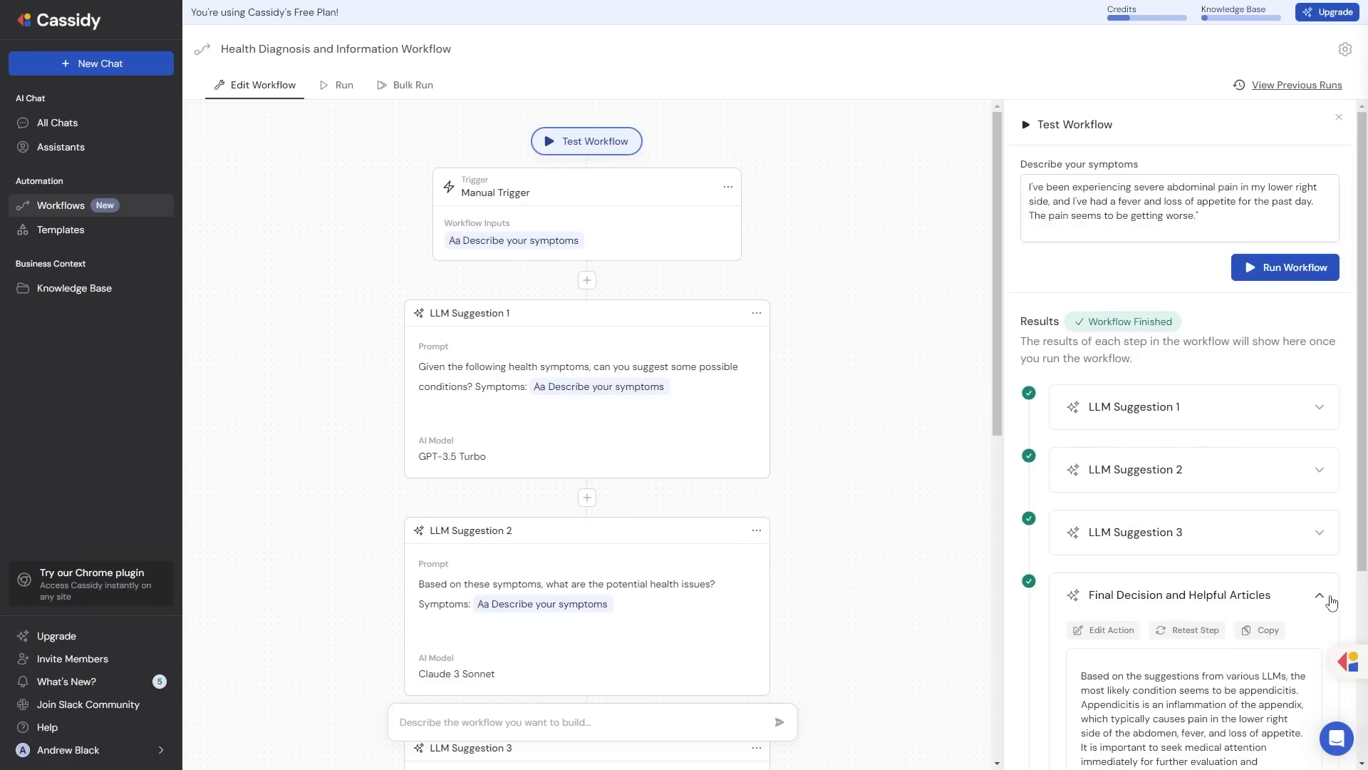
scroll(1207, 484, "down", 4)
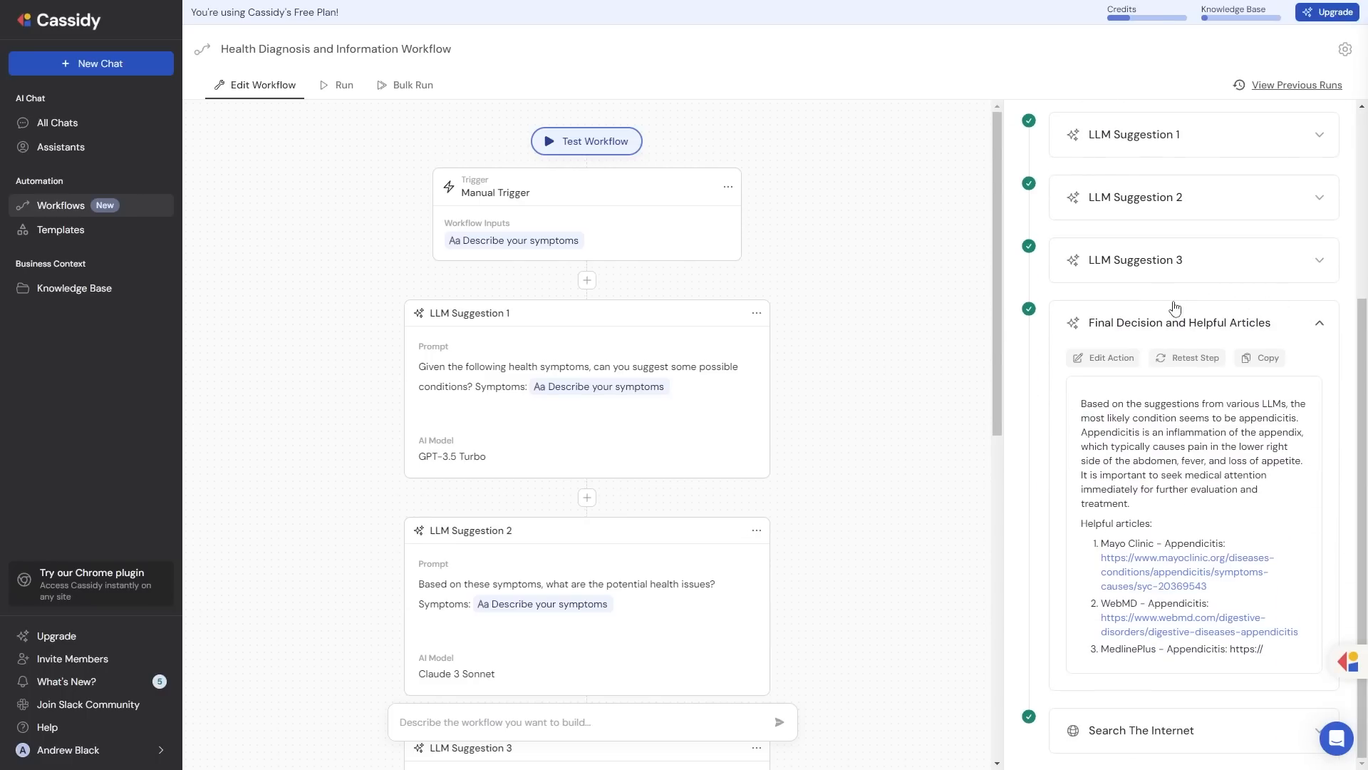
left_click(1275, 731)
scroll(1254, 639, "down", 8)
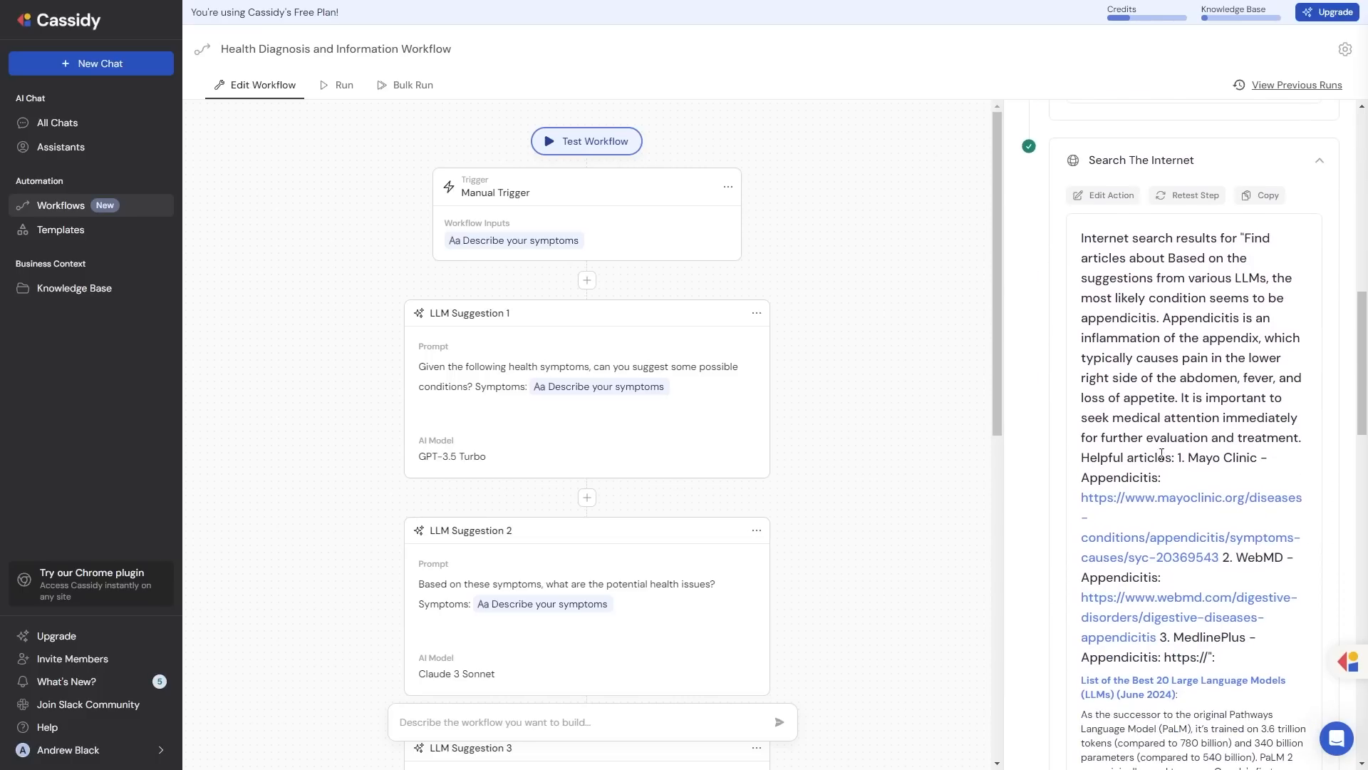
Expand and read the individual results of LLM Suggestion 1, LLM Suggestion 2 and LLM Suggestion 3.
scroll(1237, 391, "up", 15)
scroll(1149, 371, "down", 2)
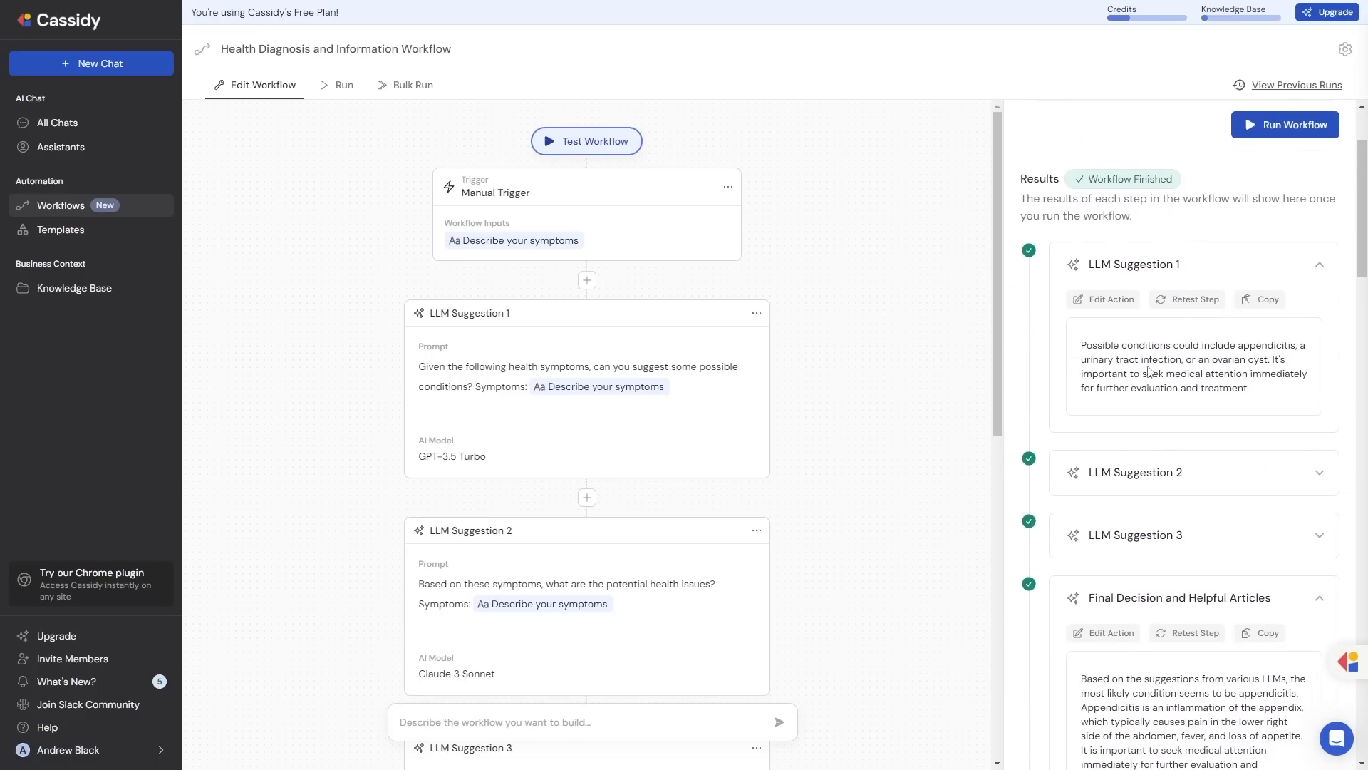
left_click(1319, 472)
scroll(1230, 388, "down", 2)
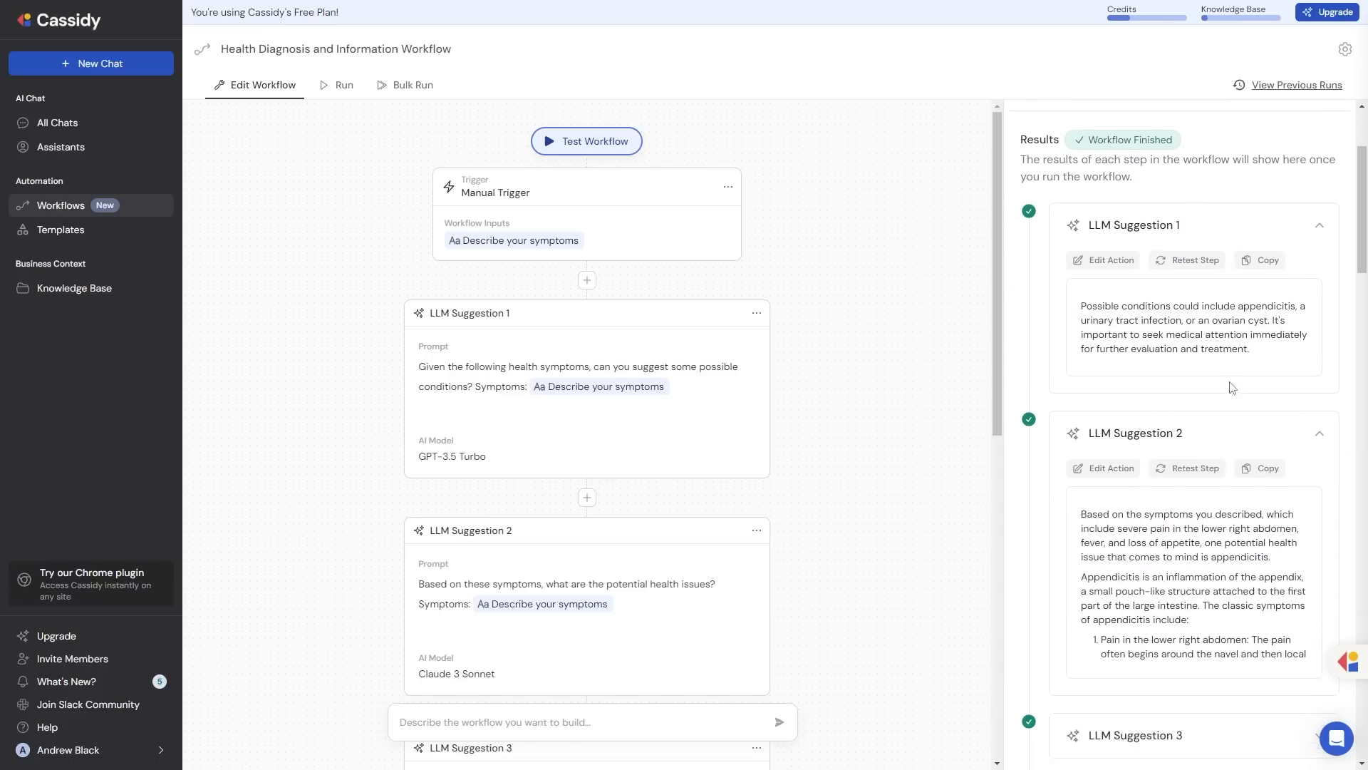
scroll(1220, 434, "down", 5)
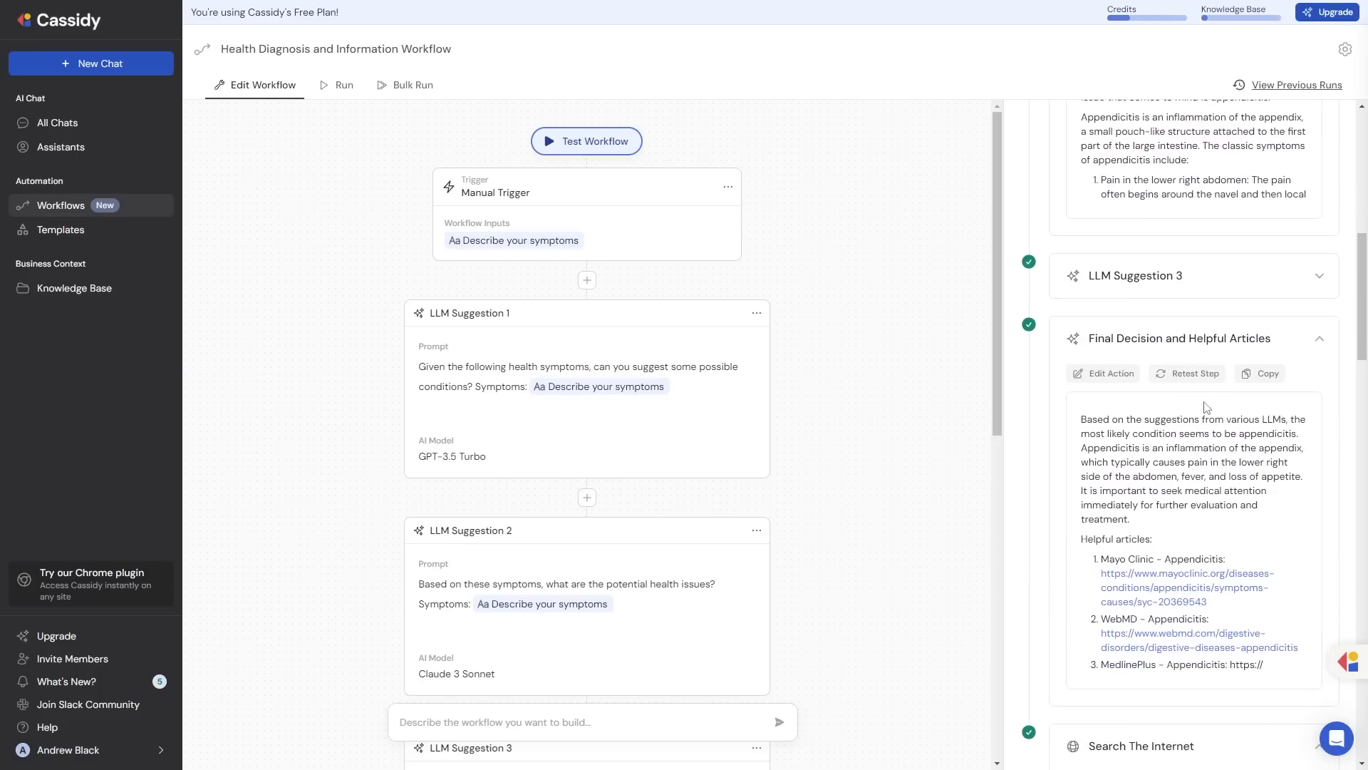
left_click(1315, 276)
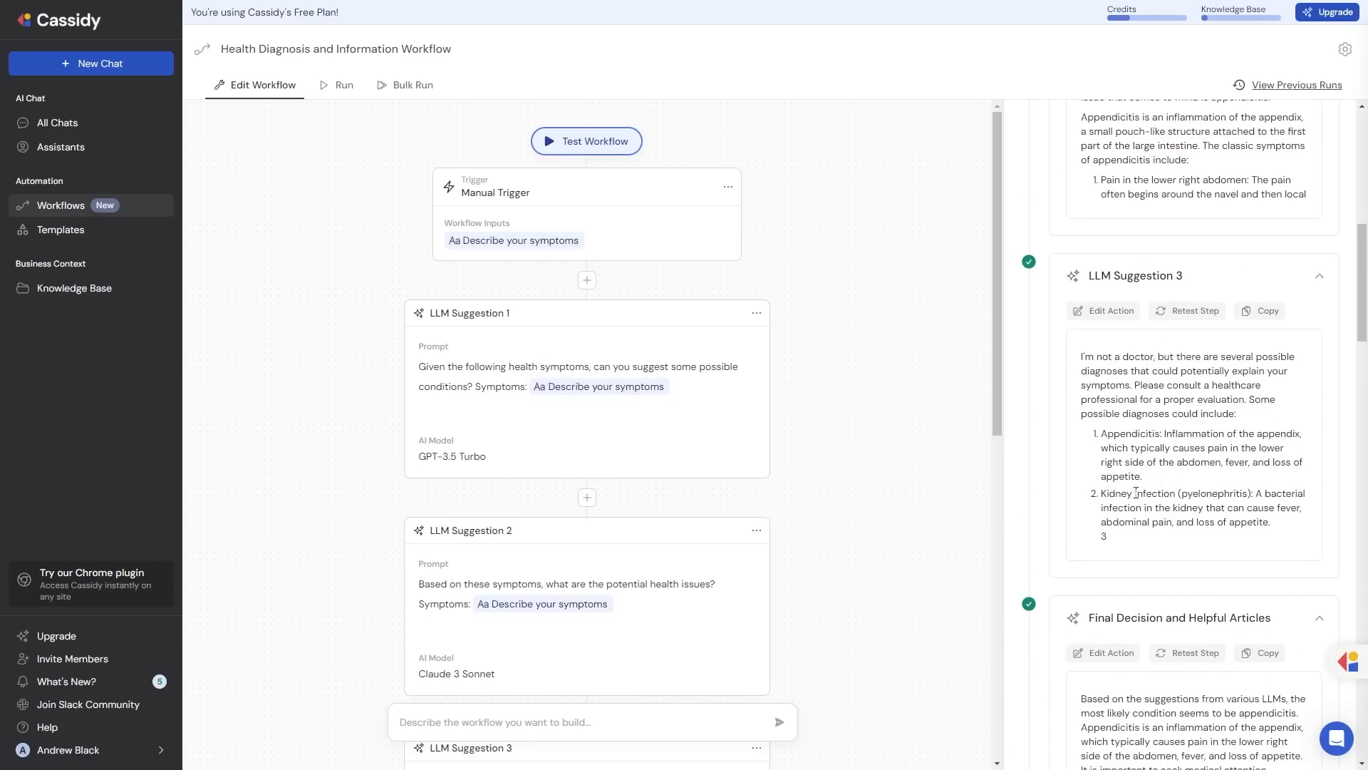
Compare the final decision's conclusion and helpful articles with the three LLM suggestion results.
scroll(1144, 430, "down", 5)
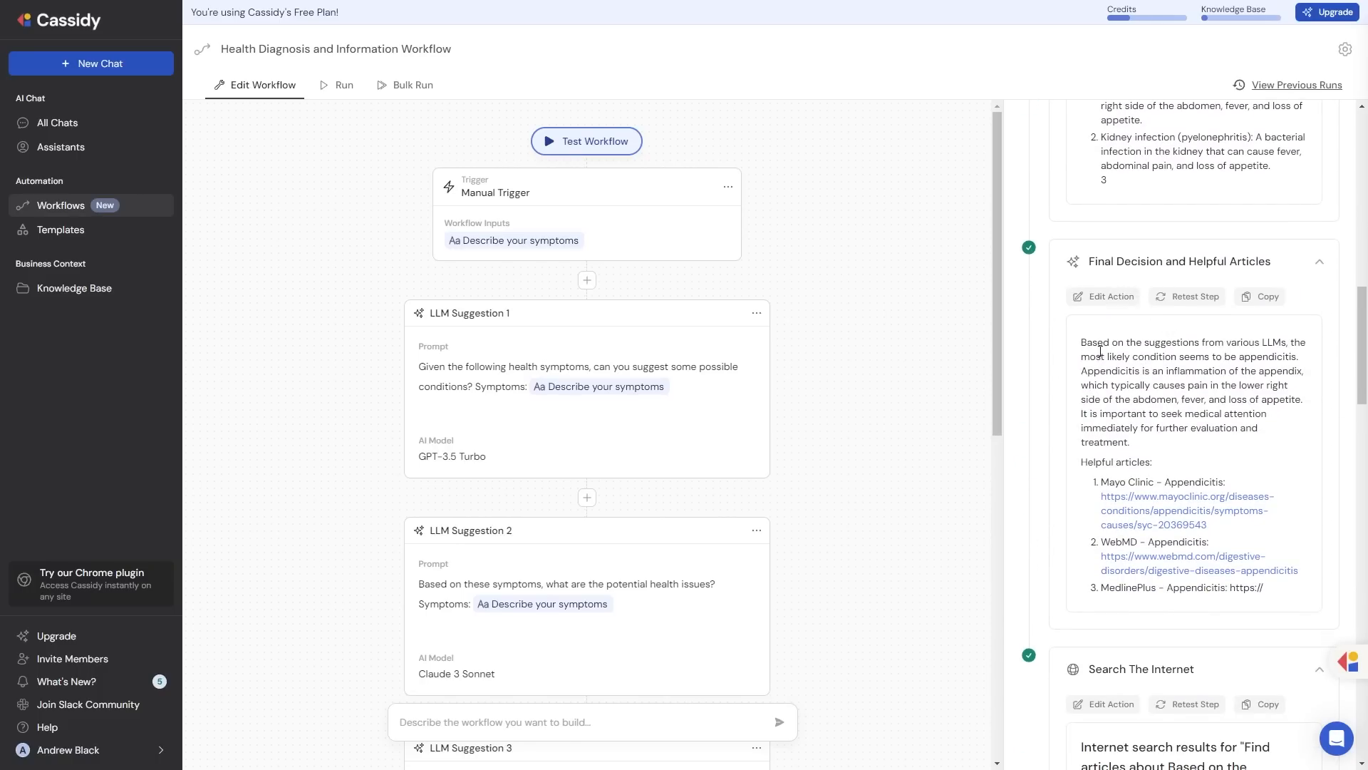
left_click_drag(1081, 343, 1267, 384)
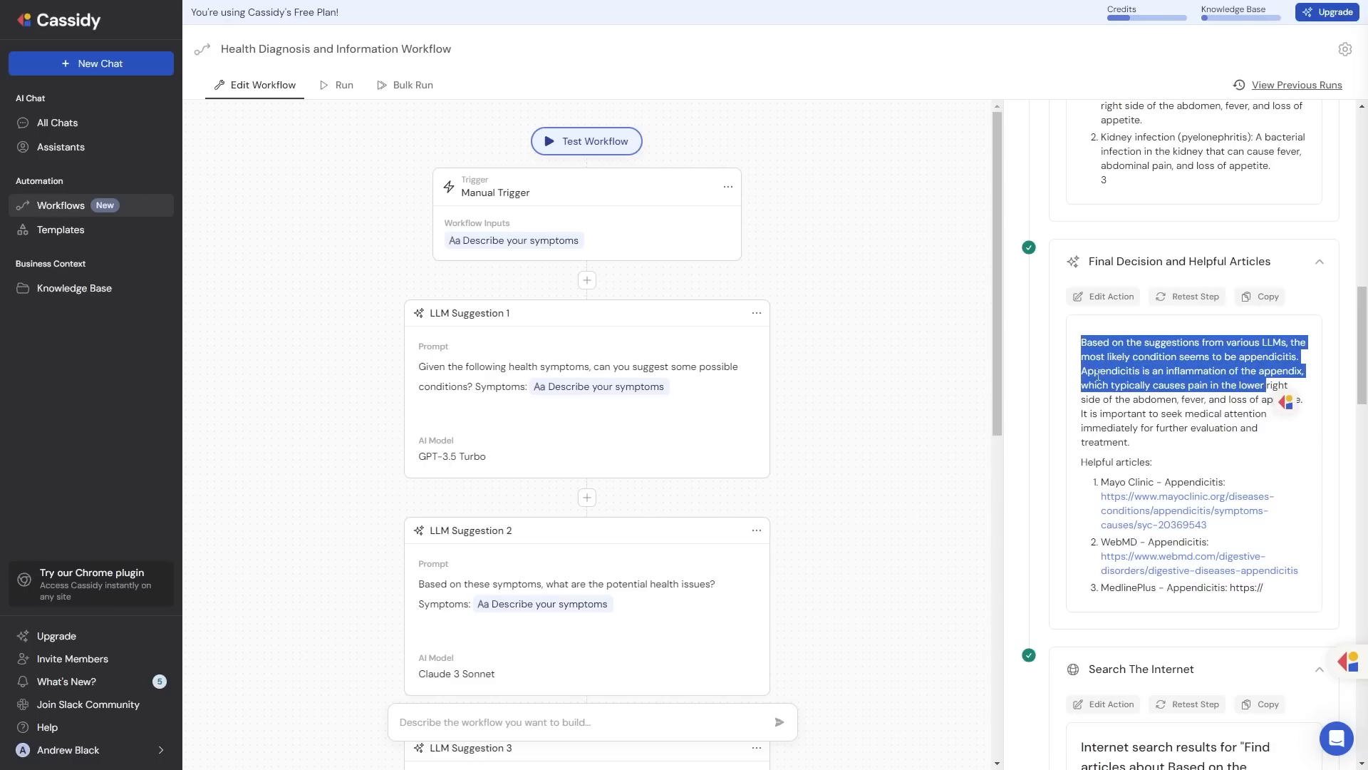
scroll(1097, 374, "down", 1)
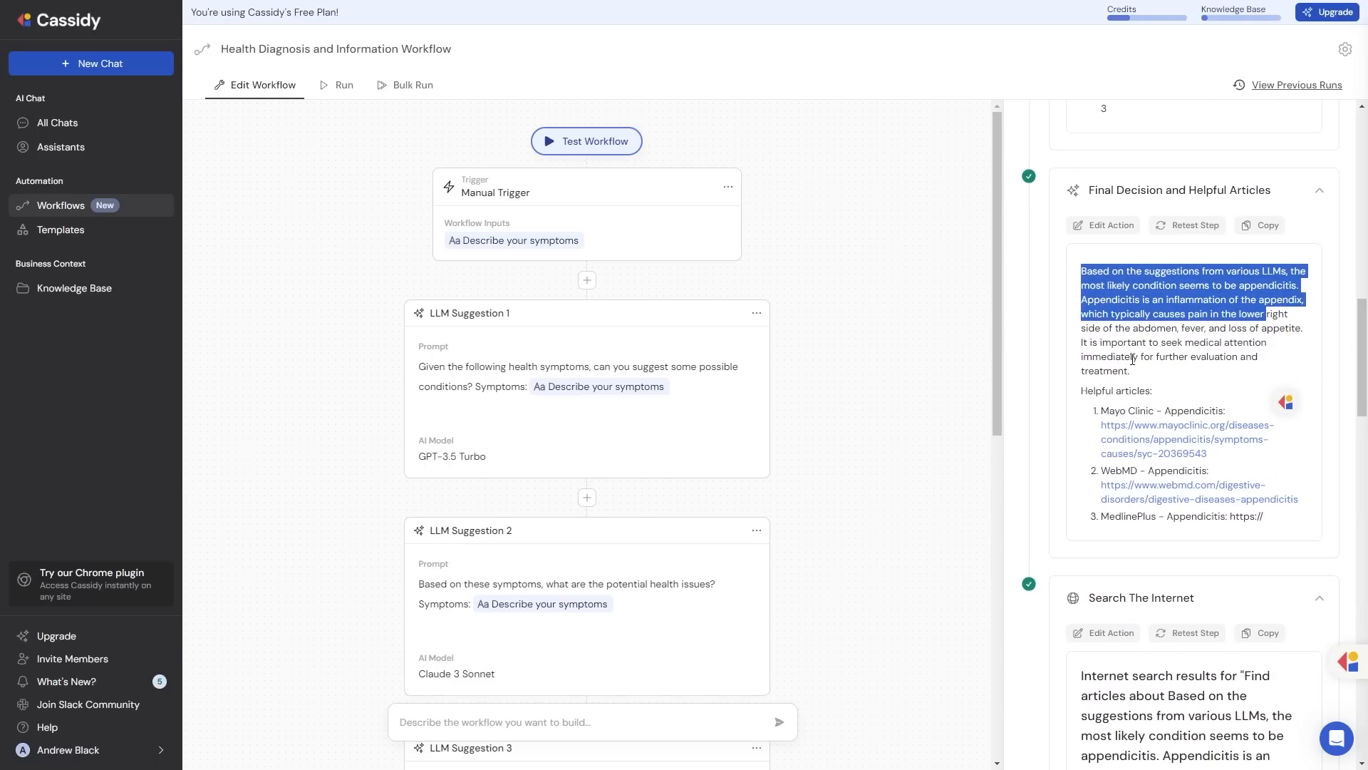
scroll(1121, 341, "up", 7)
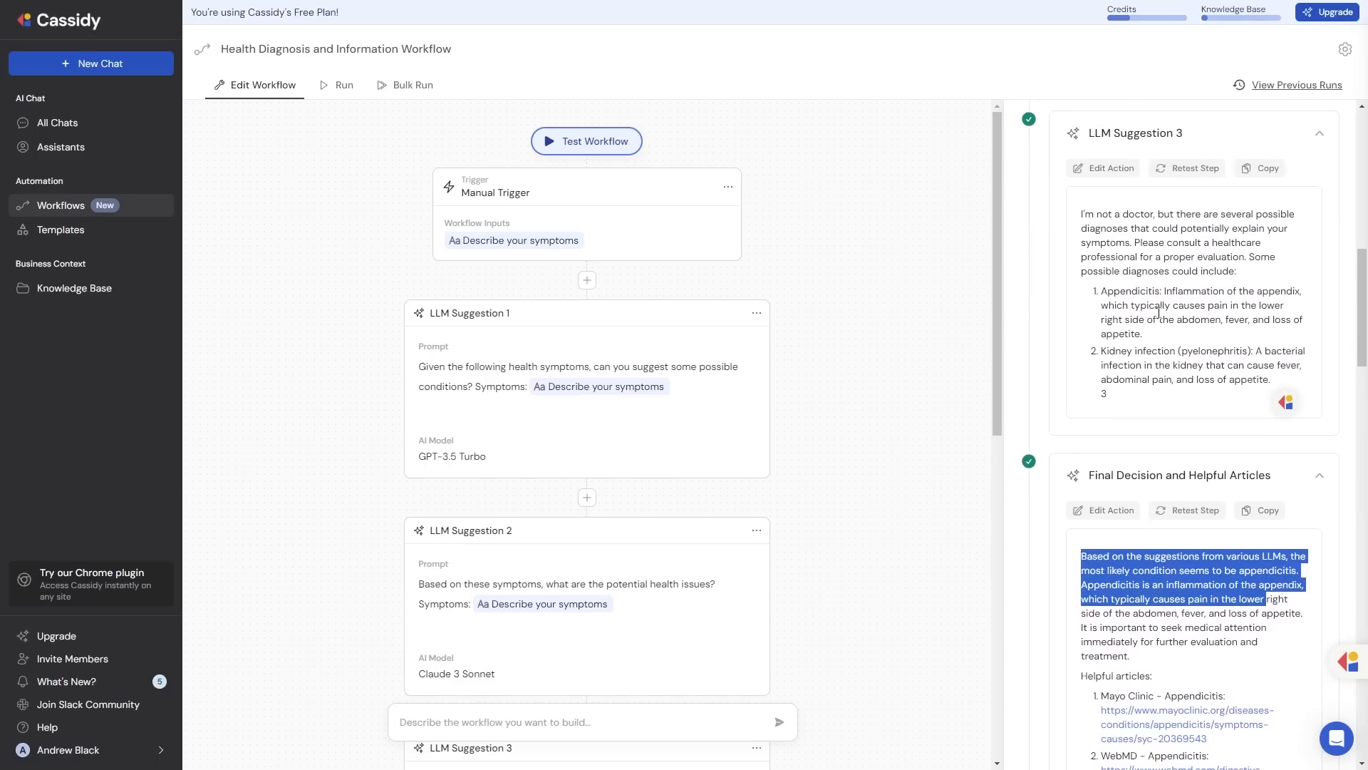
scroll(1138, 288, "up", 4)
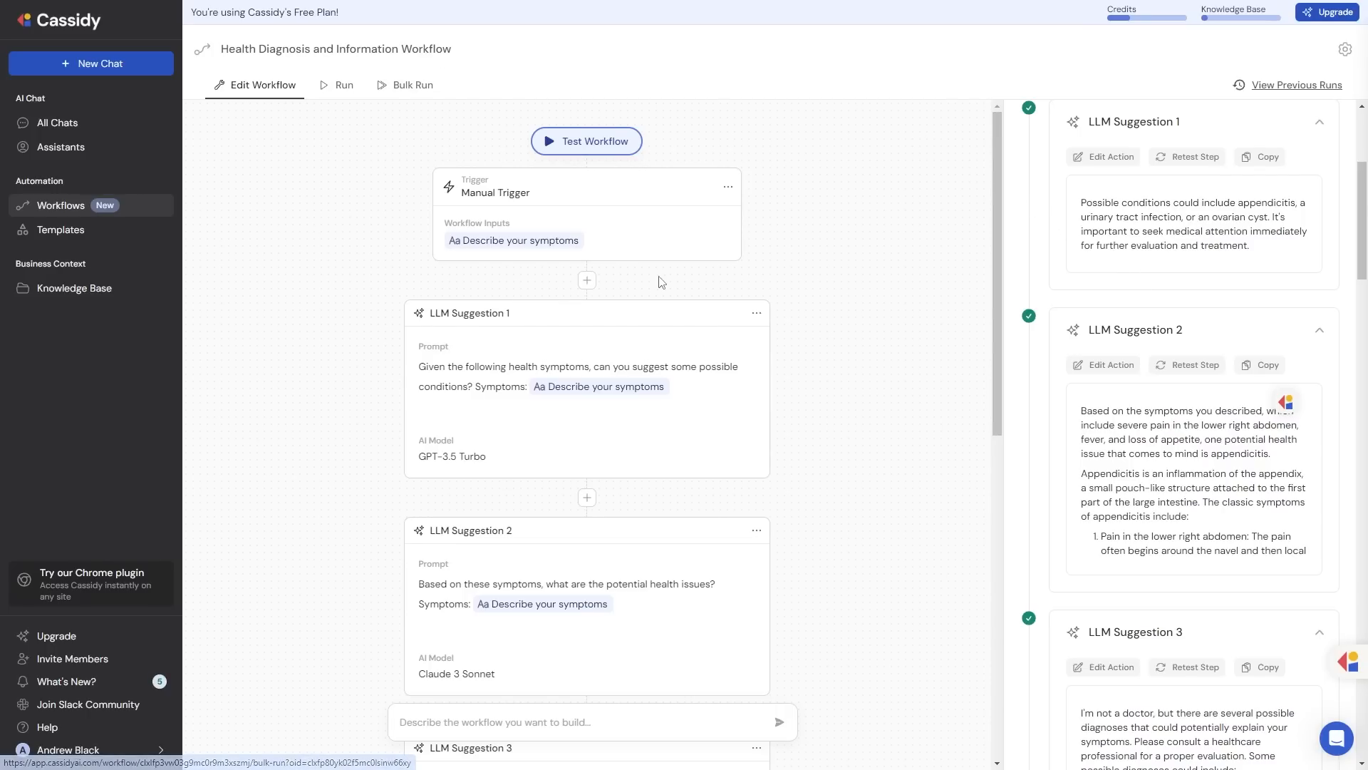
Check the prompts and AI models of the suggestion and final decision steps in the workflow diagram.
scroll(672, 259, "down", 2)
scroll(695, 313, "down", 3)
scroll(693, 322, "down", 2)
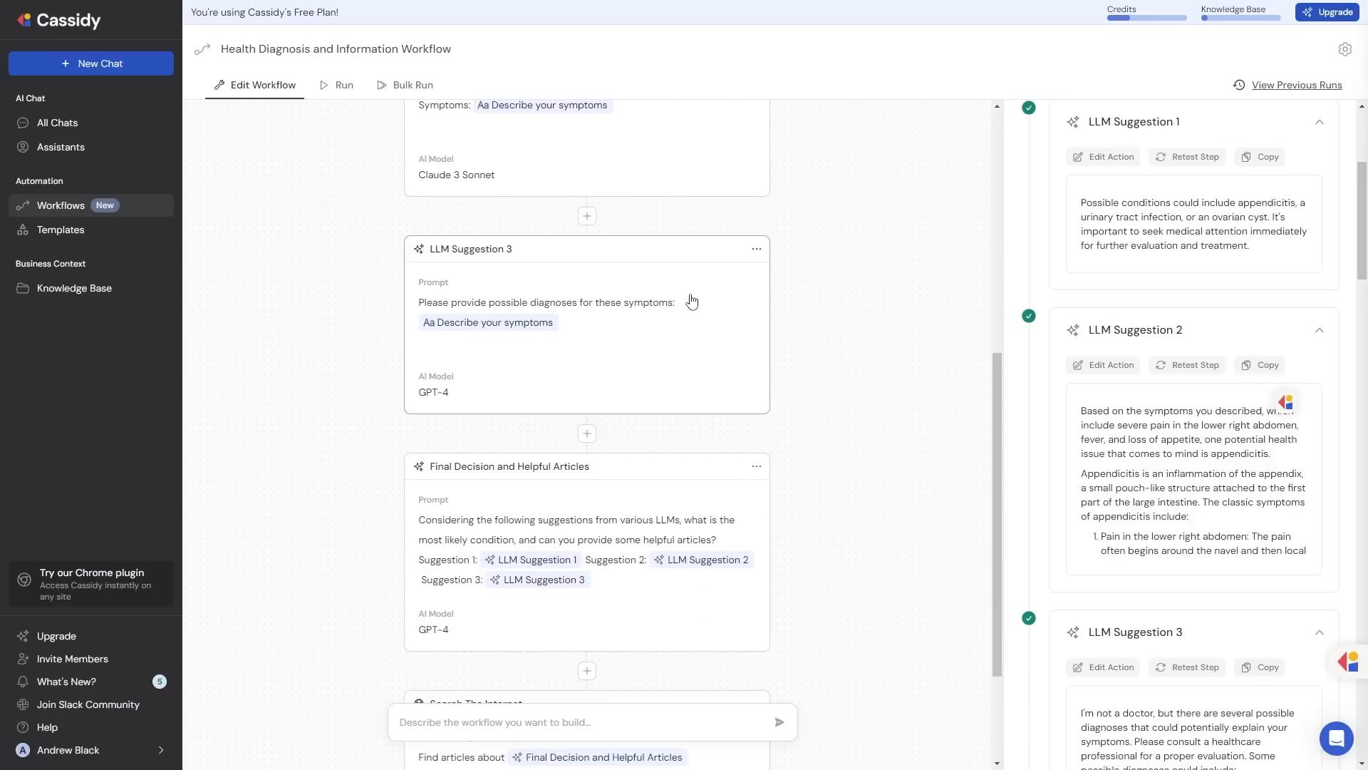
scroll(683, 332, "down", 2)
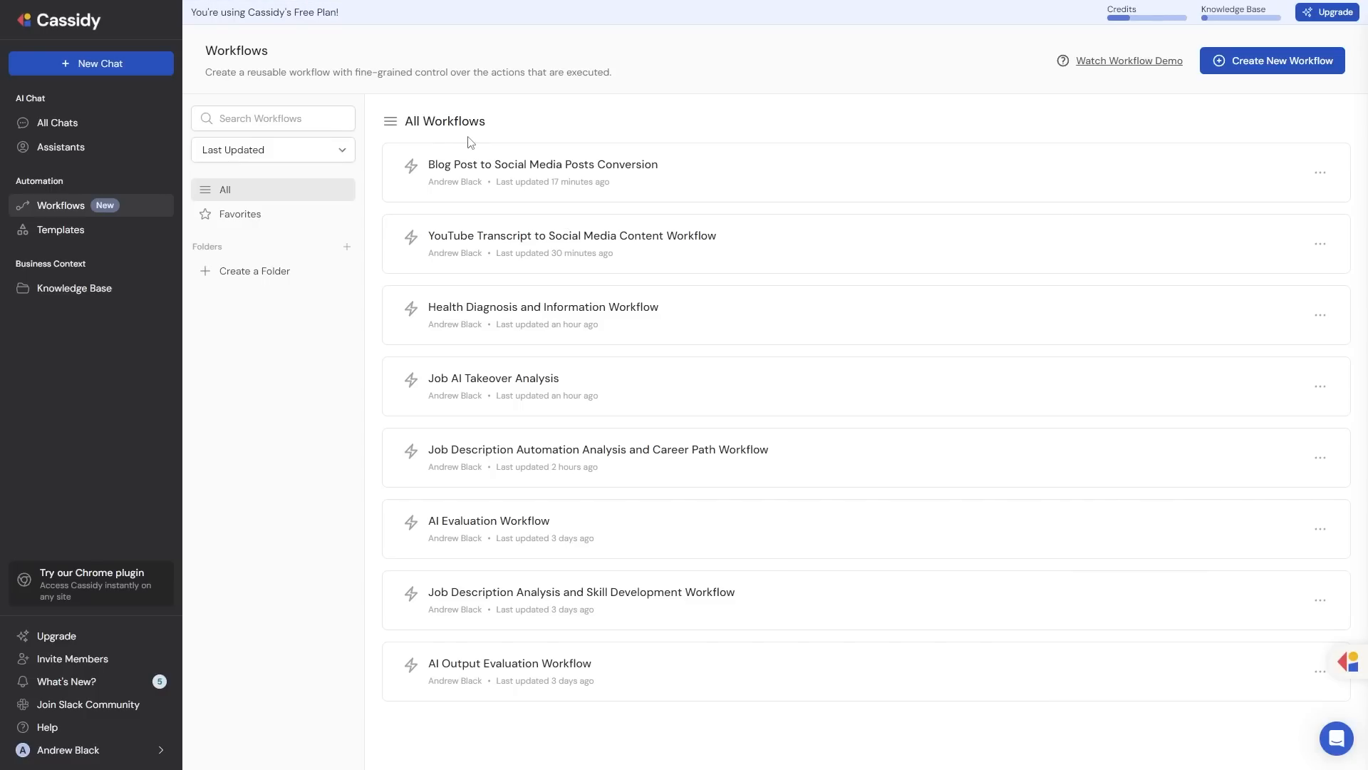
Start a new workflow using the Custom Setup method.
left_click(1322, 66)
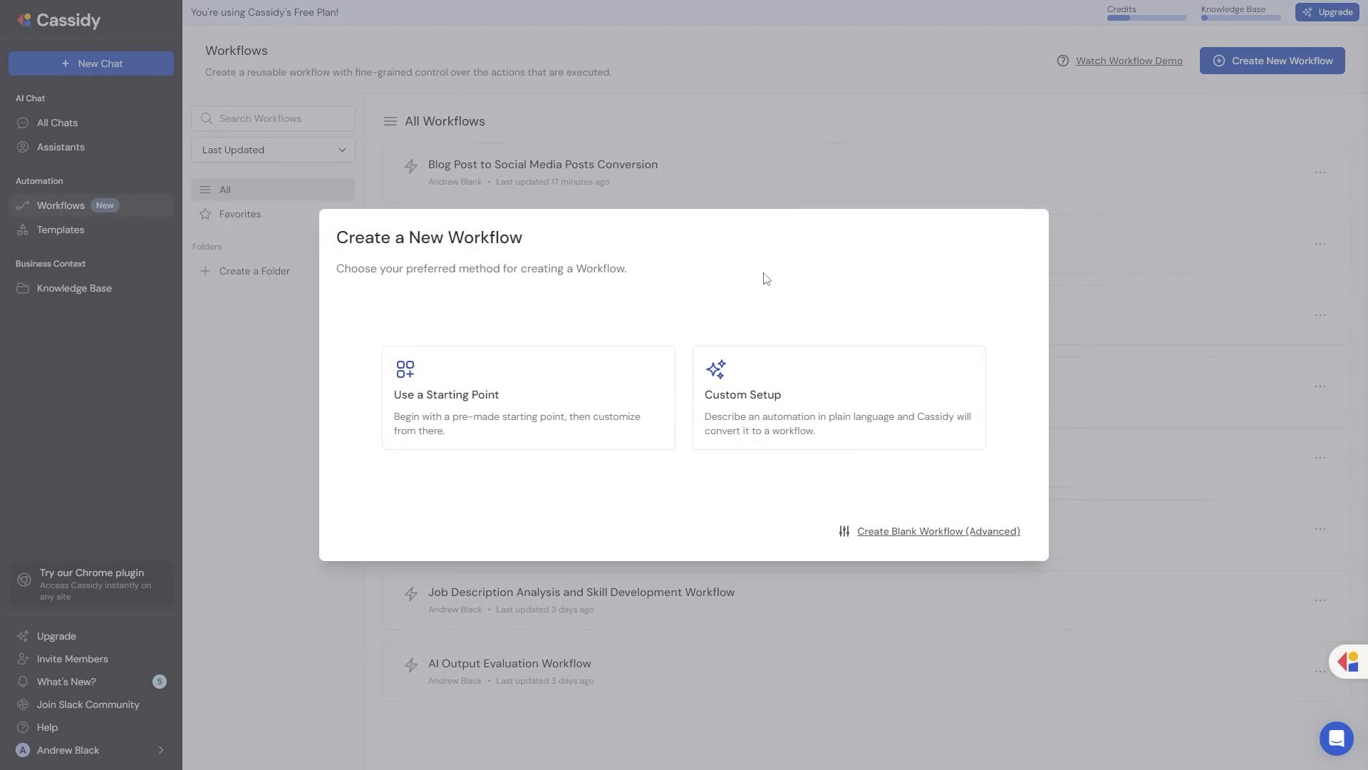
left_click(762, 387)
left_click(493, 390)
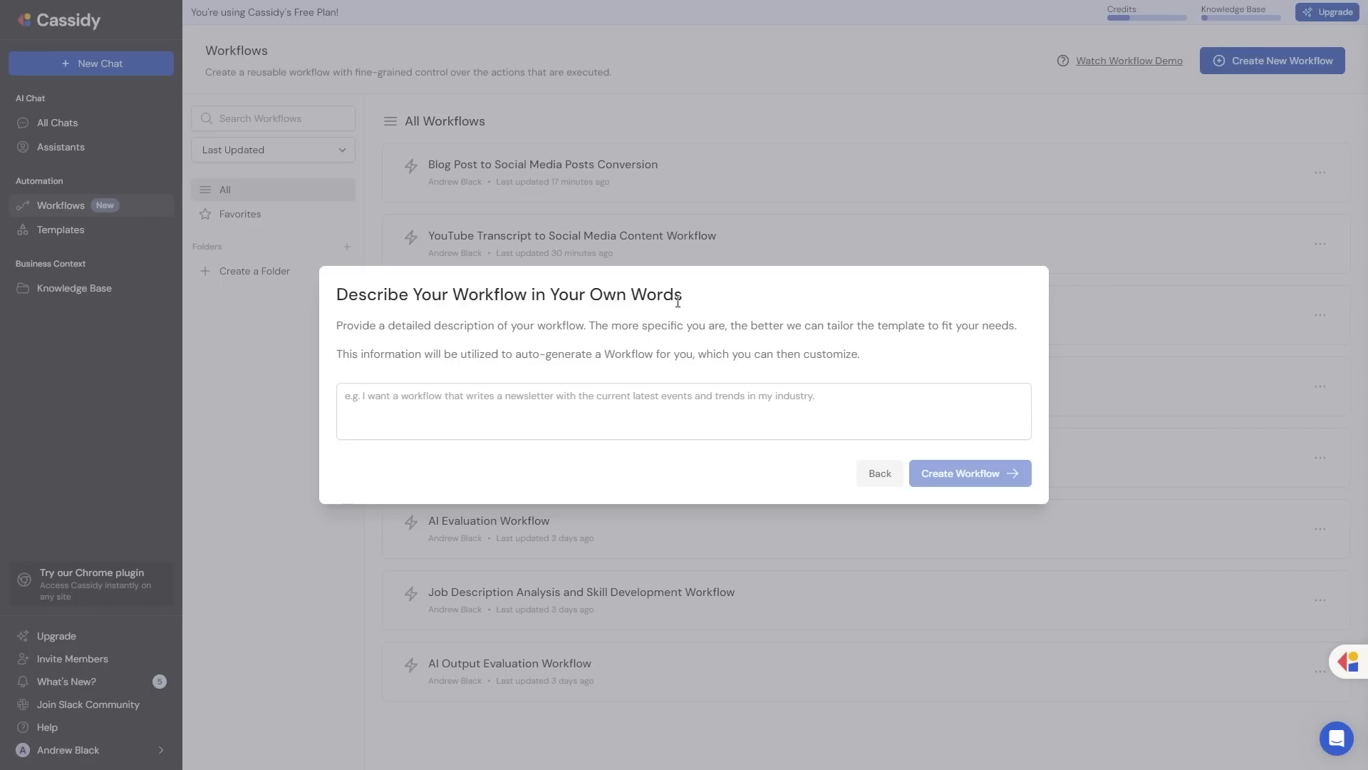
Describe a workflow that searches the internet for a job's likelihood of AI takeover, provides a timeframe and recommends upskilling courses if necessary, and create it.
left_click(707, 404)
type("A Workflow that - This workflow searches the internet to determine the likelihood of a job being taken over by AI, provides a timeframe, and recommends upskilling courses if necessary.")
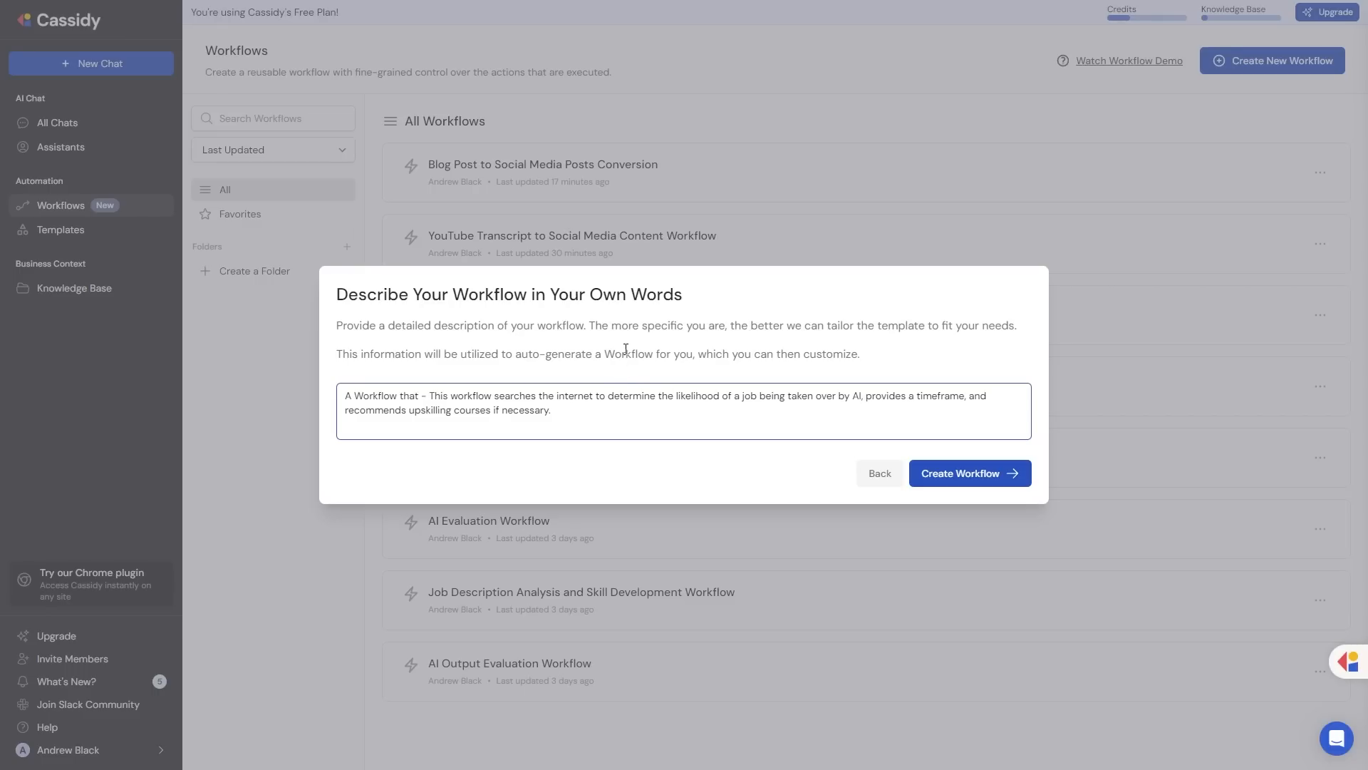
left_click_drag(742, 390, 862, 391)
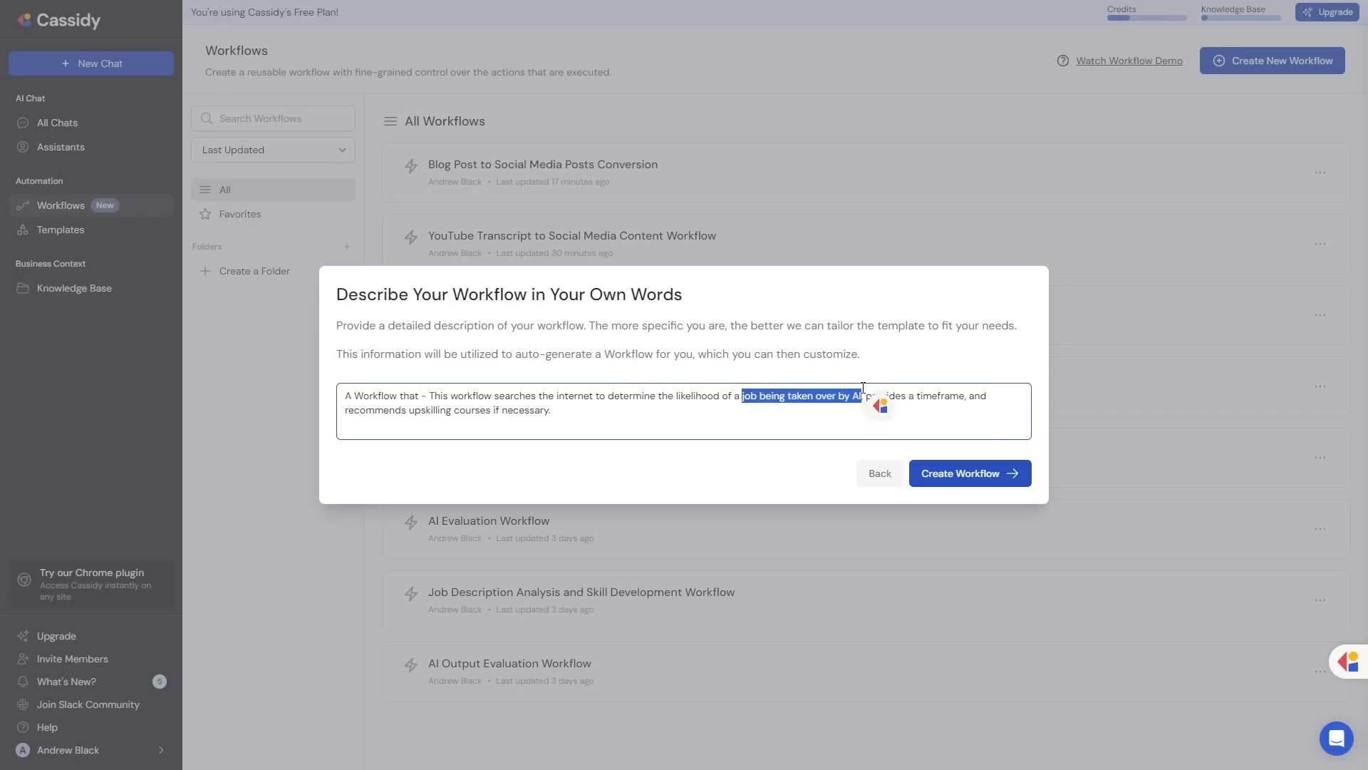
left_click(903, 394)
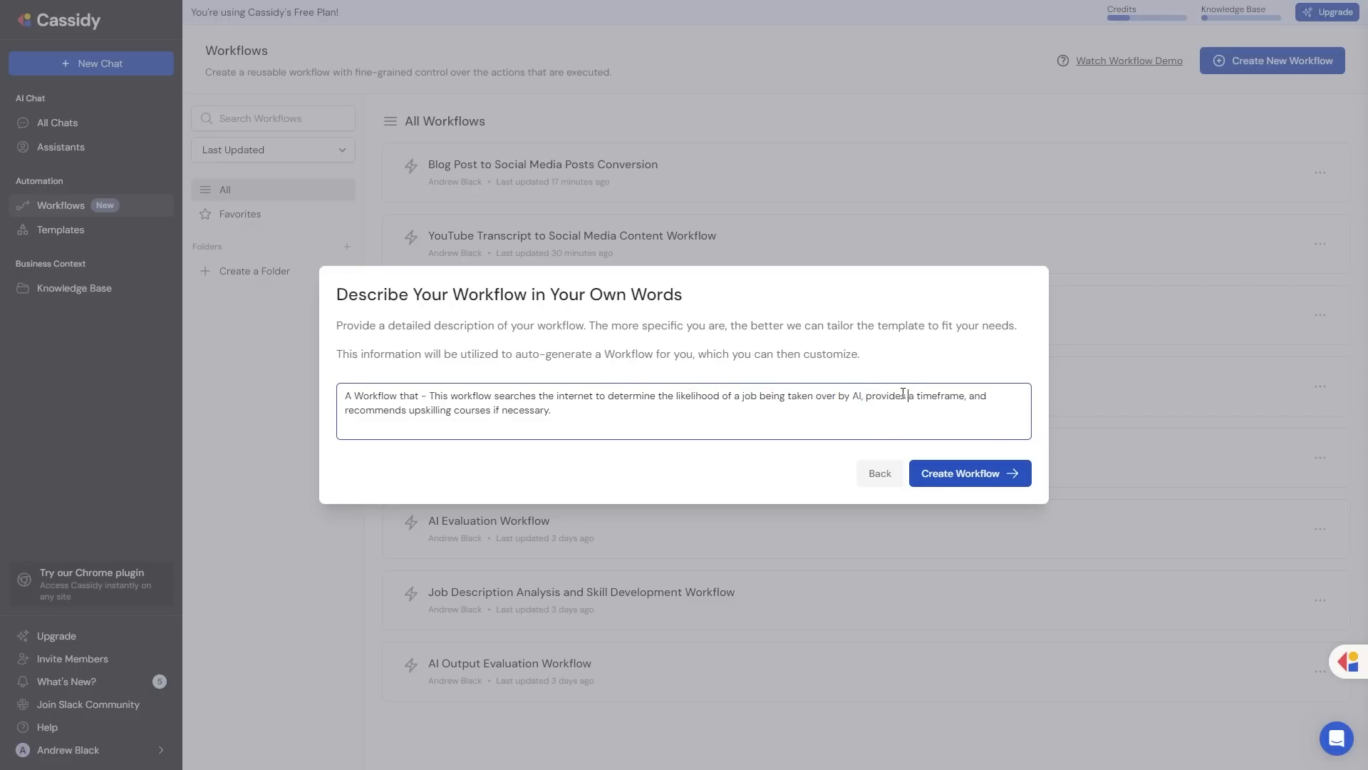
left_click(588, 413)
left_click(1010, 474)
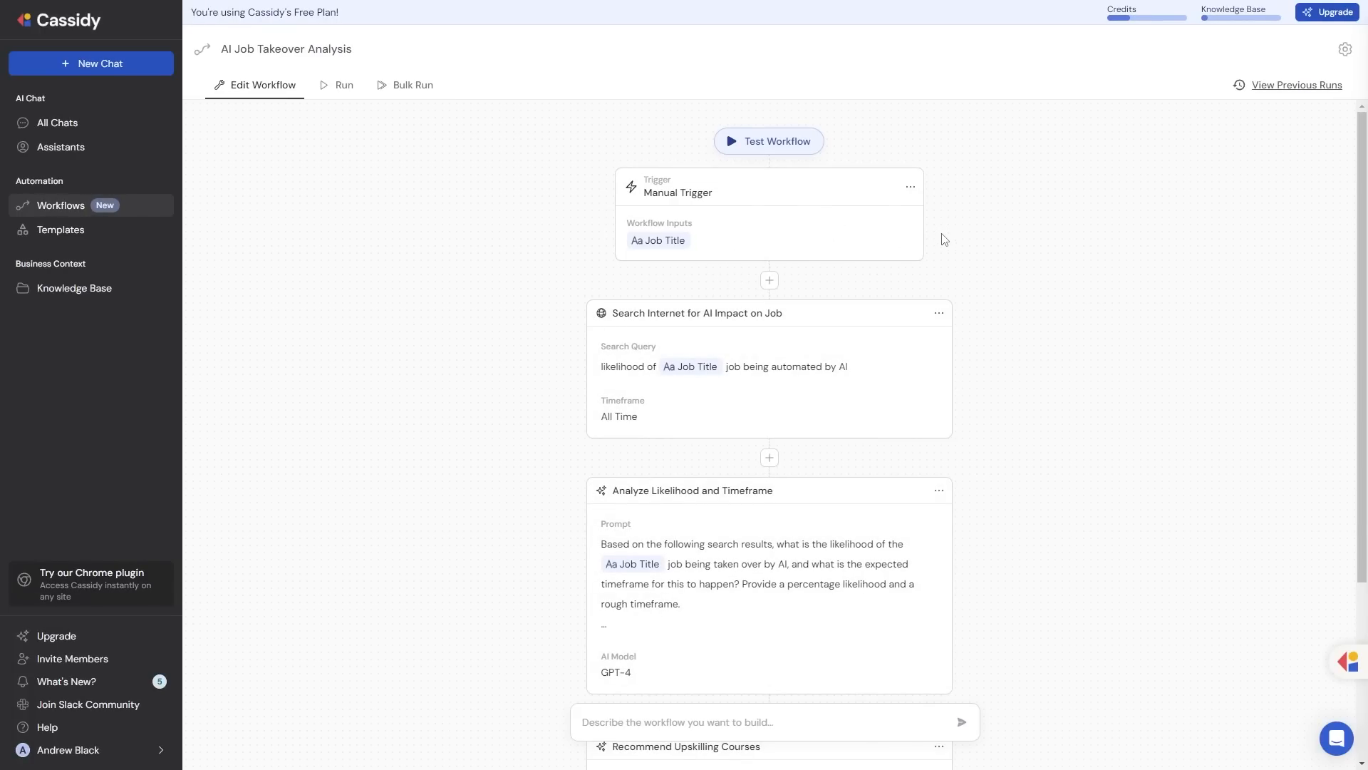
Review the generated AI Job Takeover Analysis workflow from the manual trigger through the search, analysis and upskilling steps.
scroll(901, 327, "down", 1)
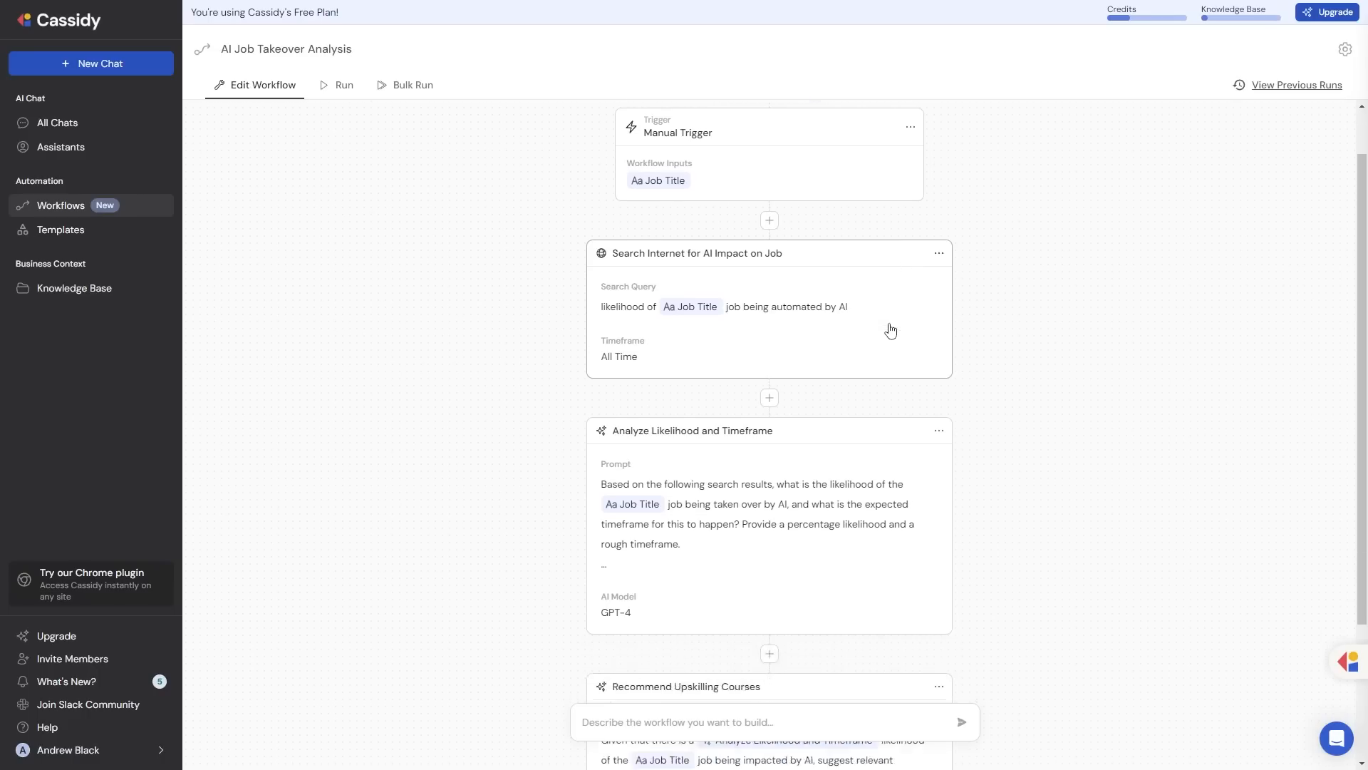
scroll(890, 330, "up", 1)
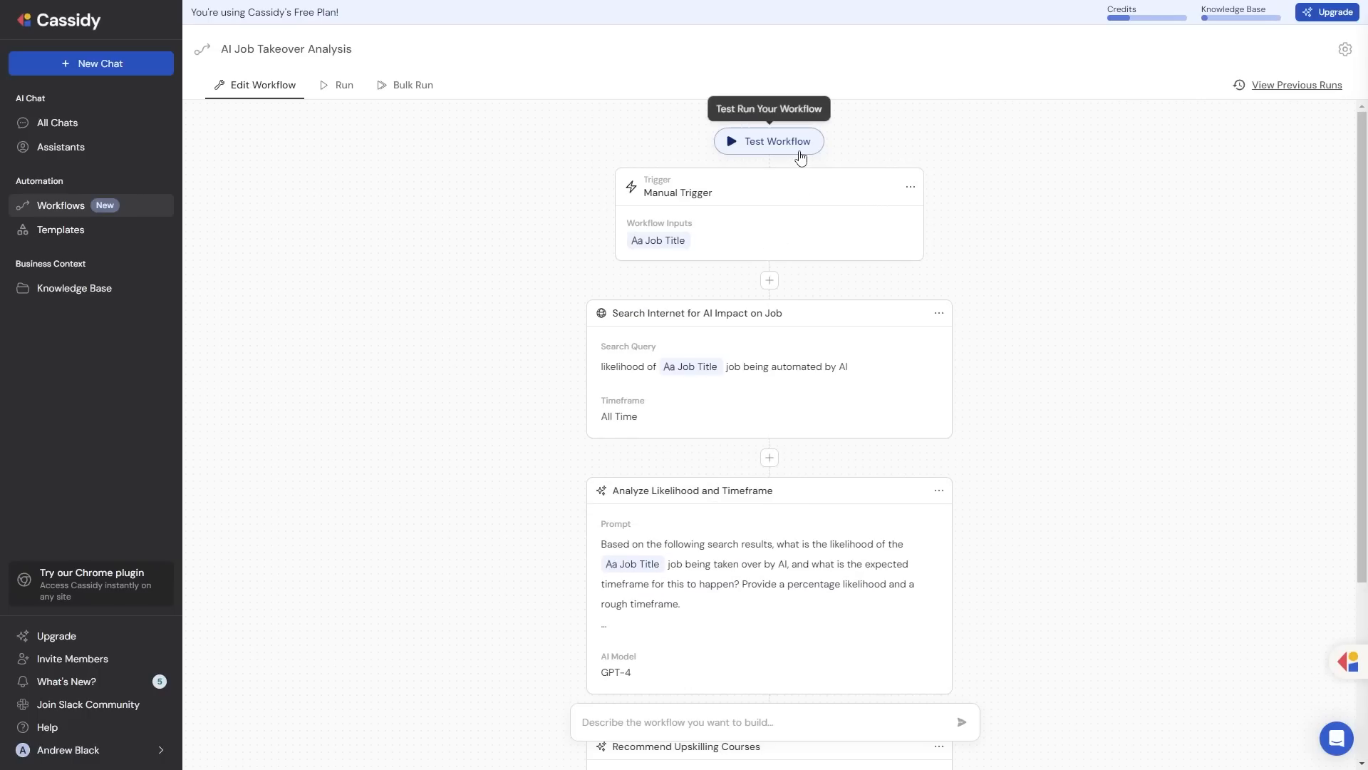
scroll(818, 222, "down", 3)
scroll(802, 311, "up", 2)
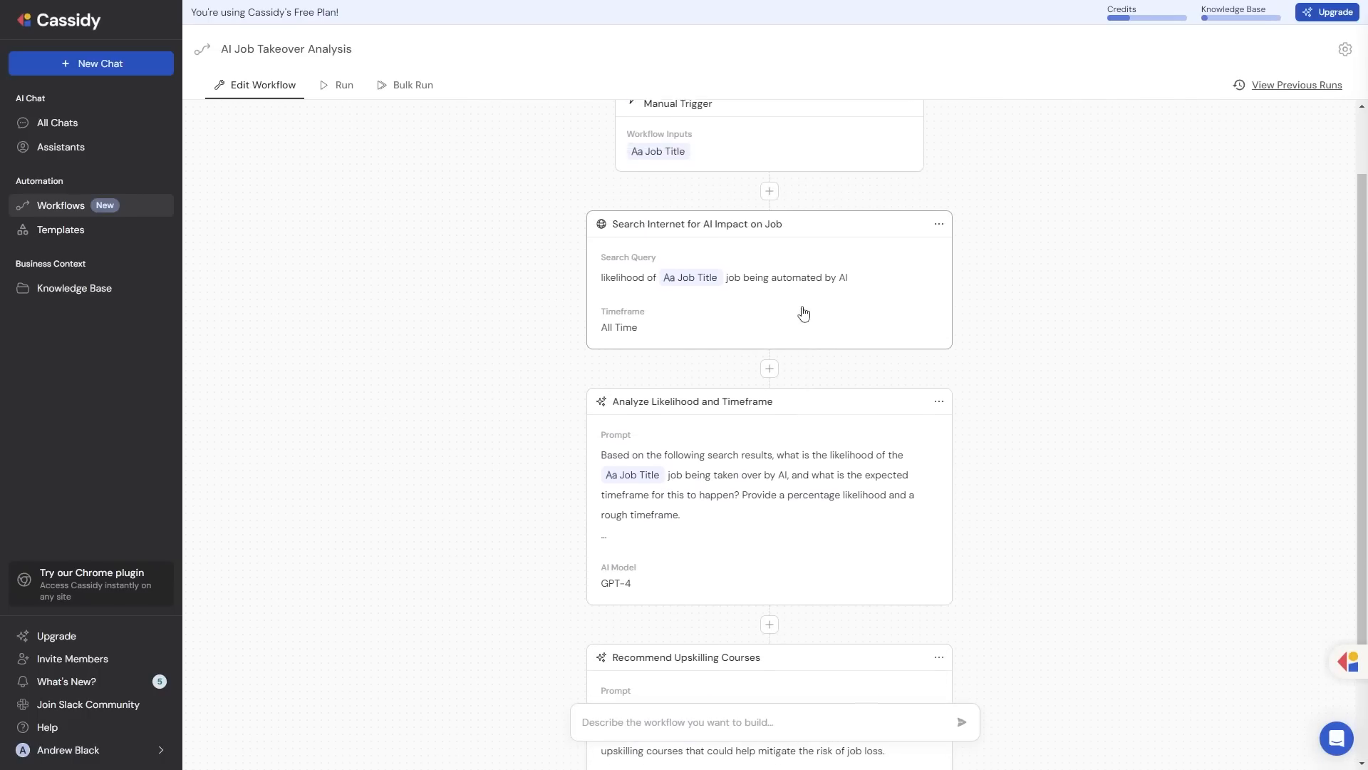
scroll(695, 268, "up", 1)
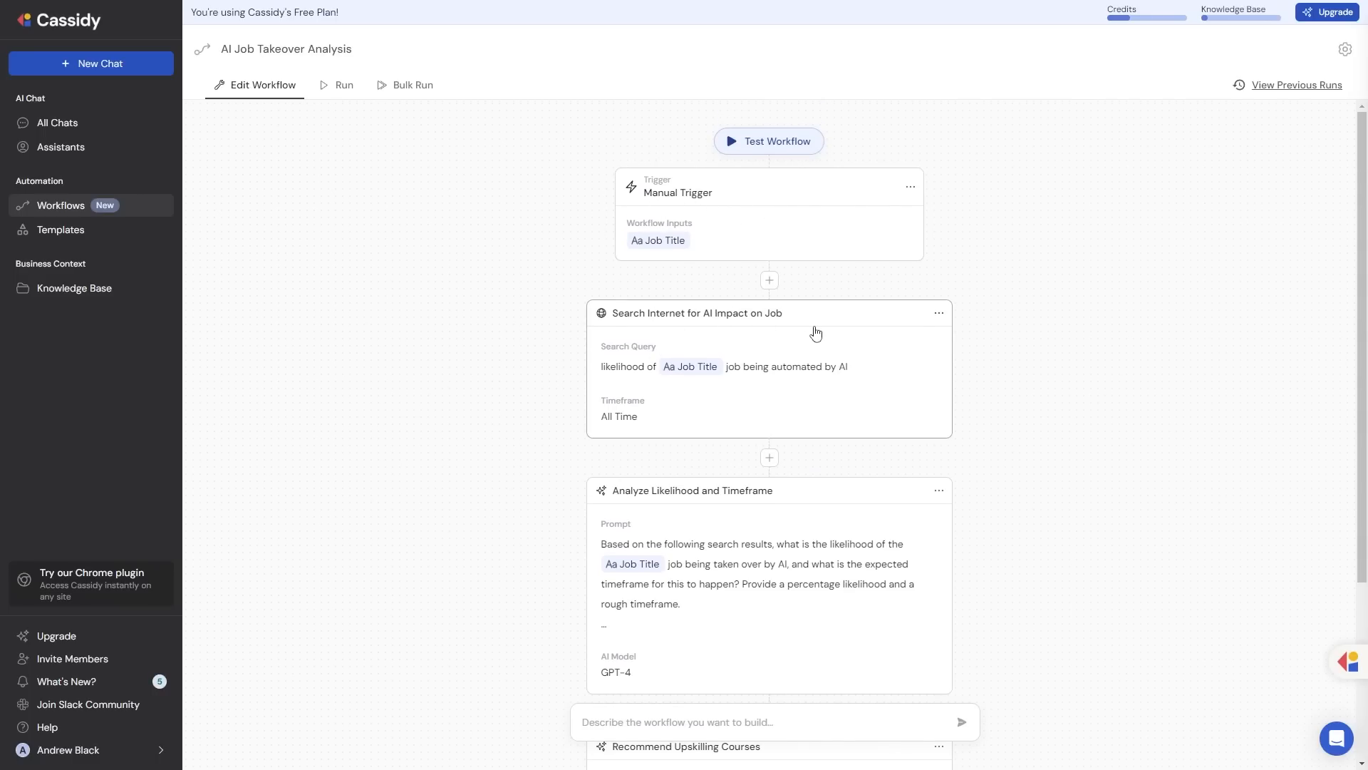
scroll(815, 330, "down", 2)
scroll(760, 357, "down", 2)
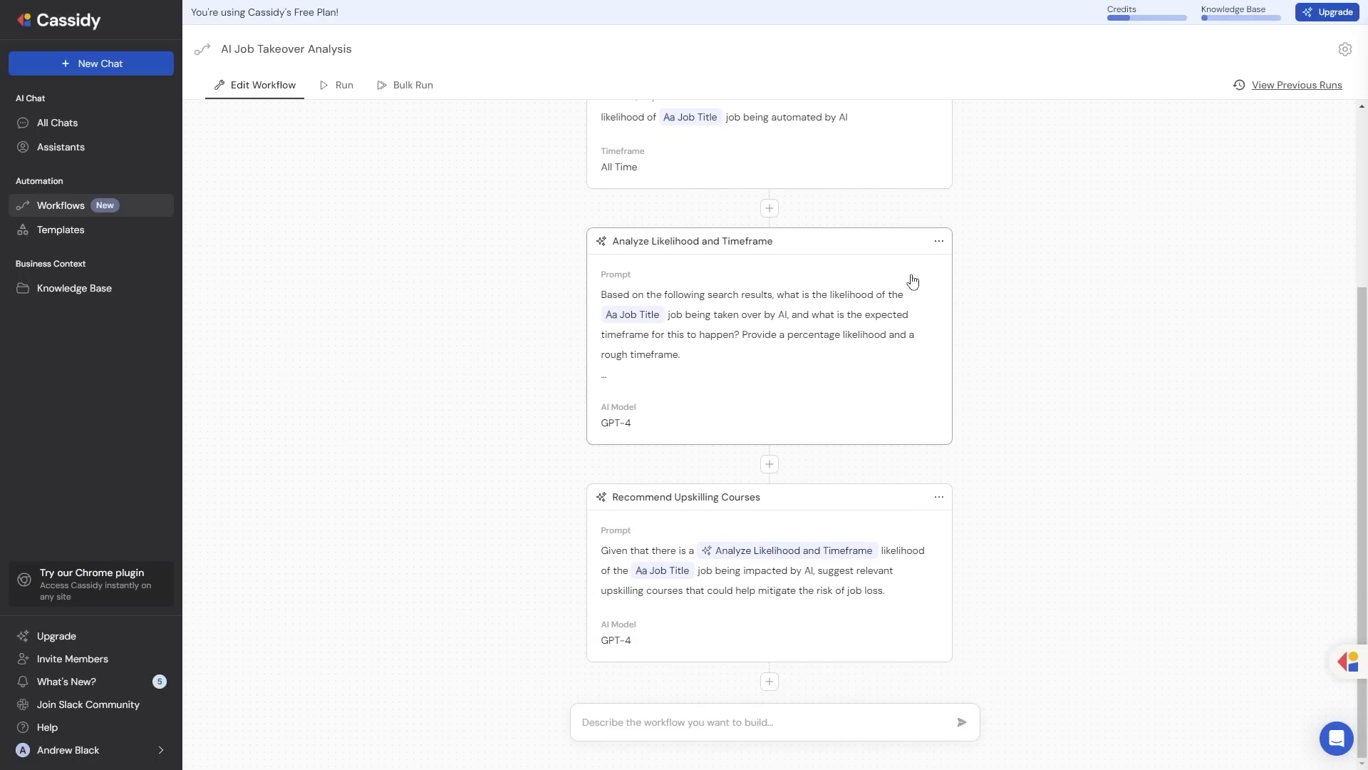
Open the Analyze Likelihood and Timeframe step for editing and look through the AI models available for it.
left_click(938, 241)
left_click(841, 269)
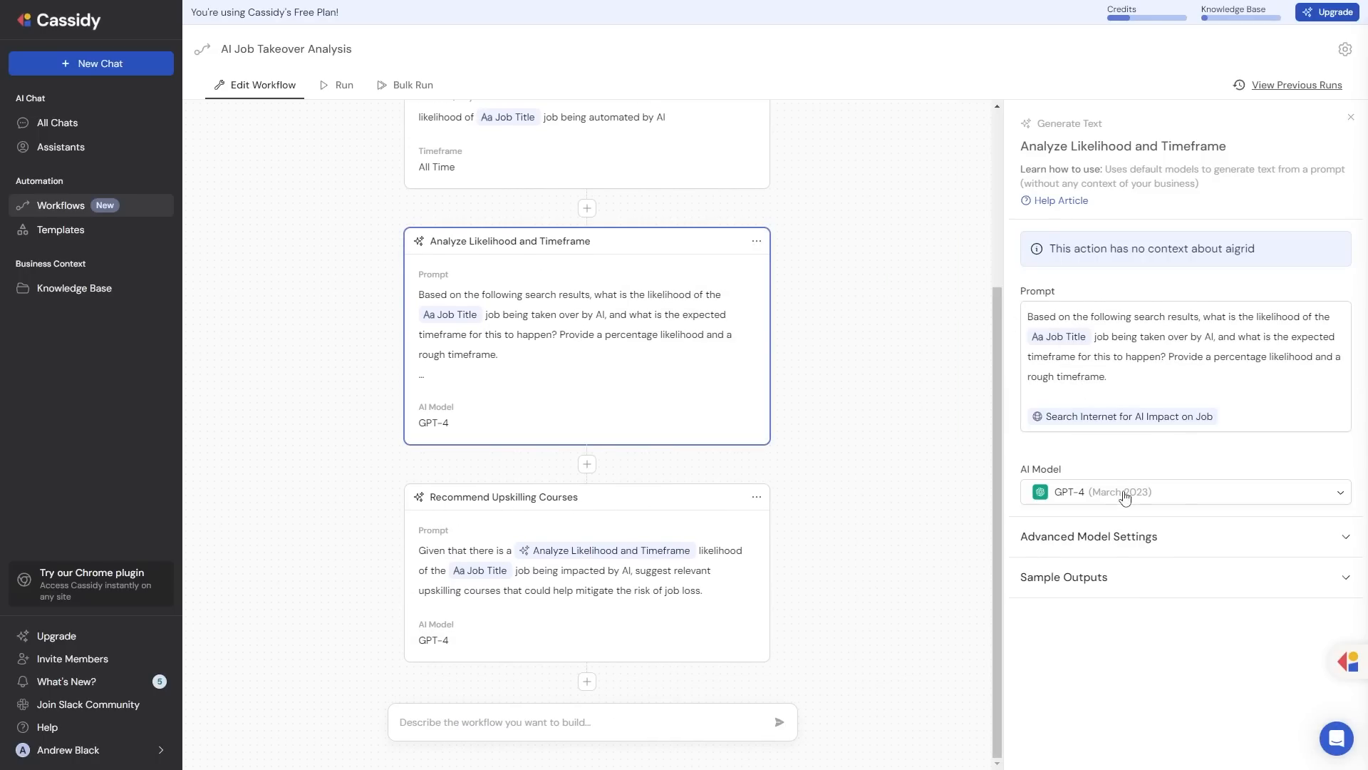
left_click(1184, 495)
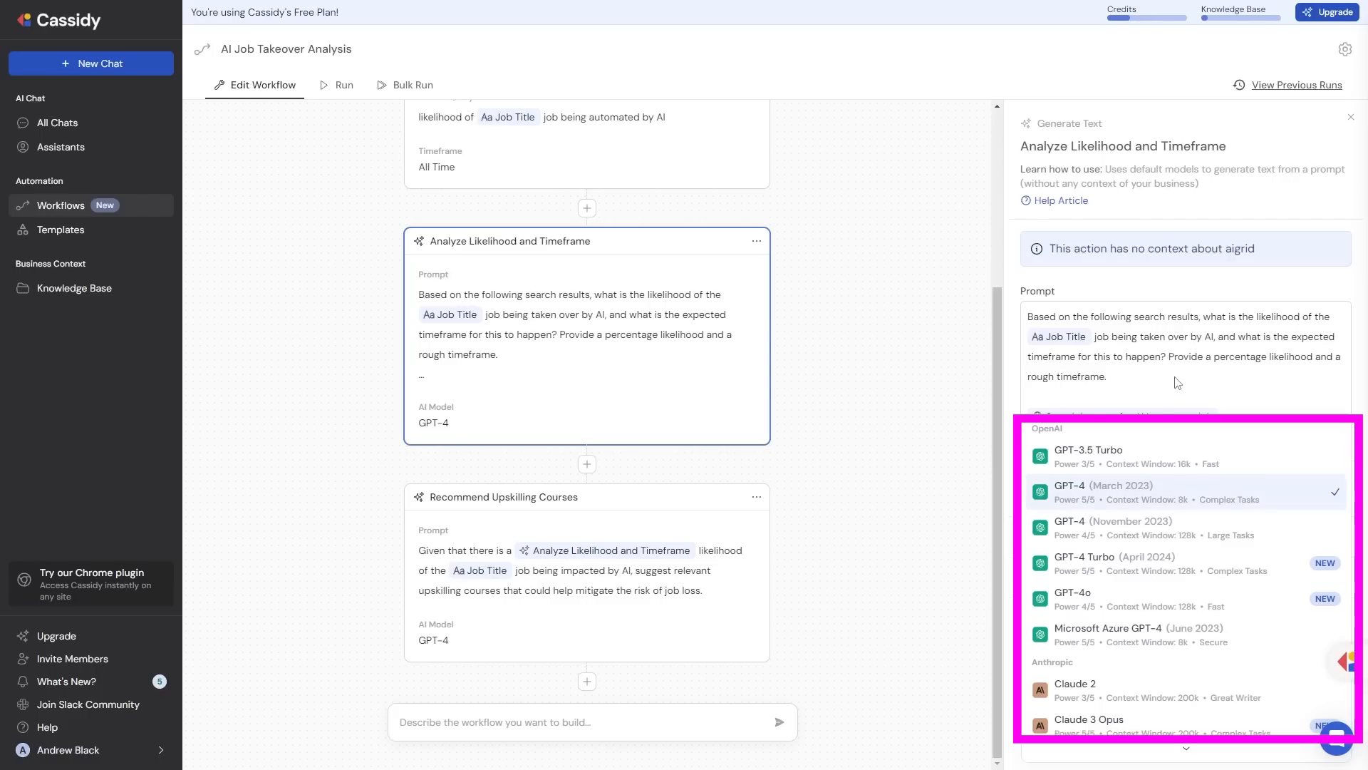
left_click(1146, 494)
left_click(1193, 489)
scroll(1081, 522, "down", 1)
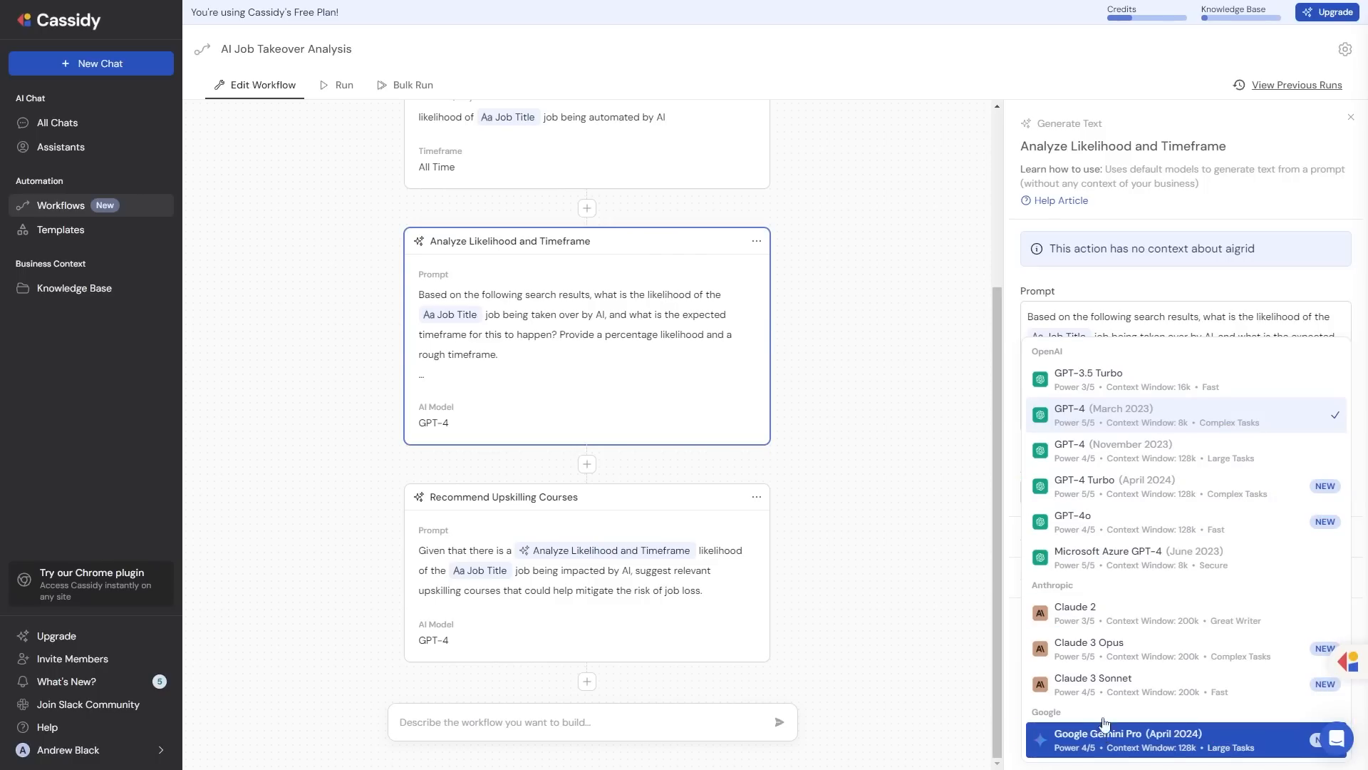
left_click(1133, 319)
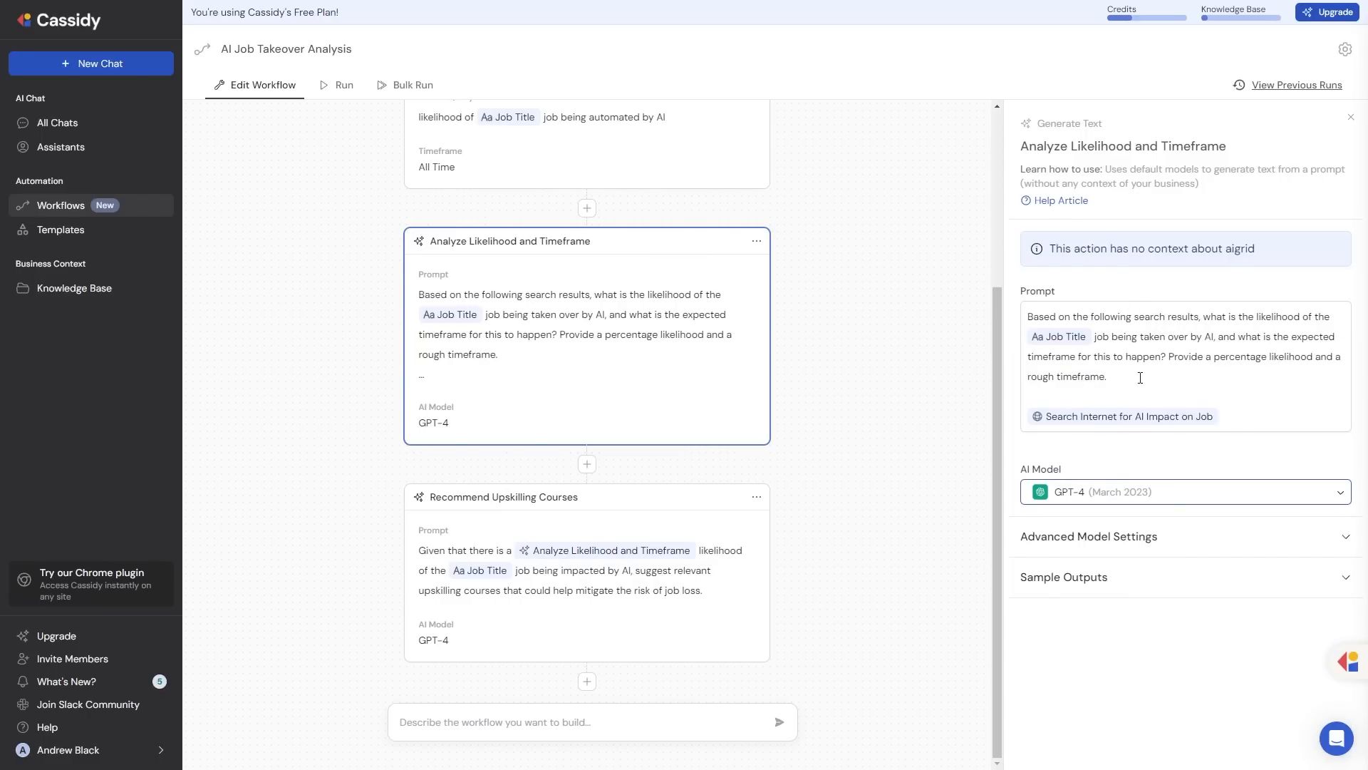
left_click(1144, 503)
left_click(1104, 499)
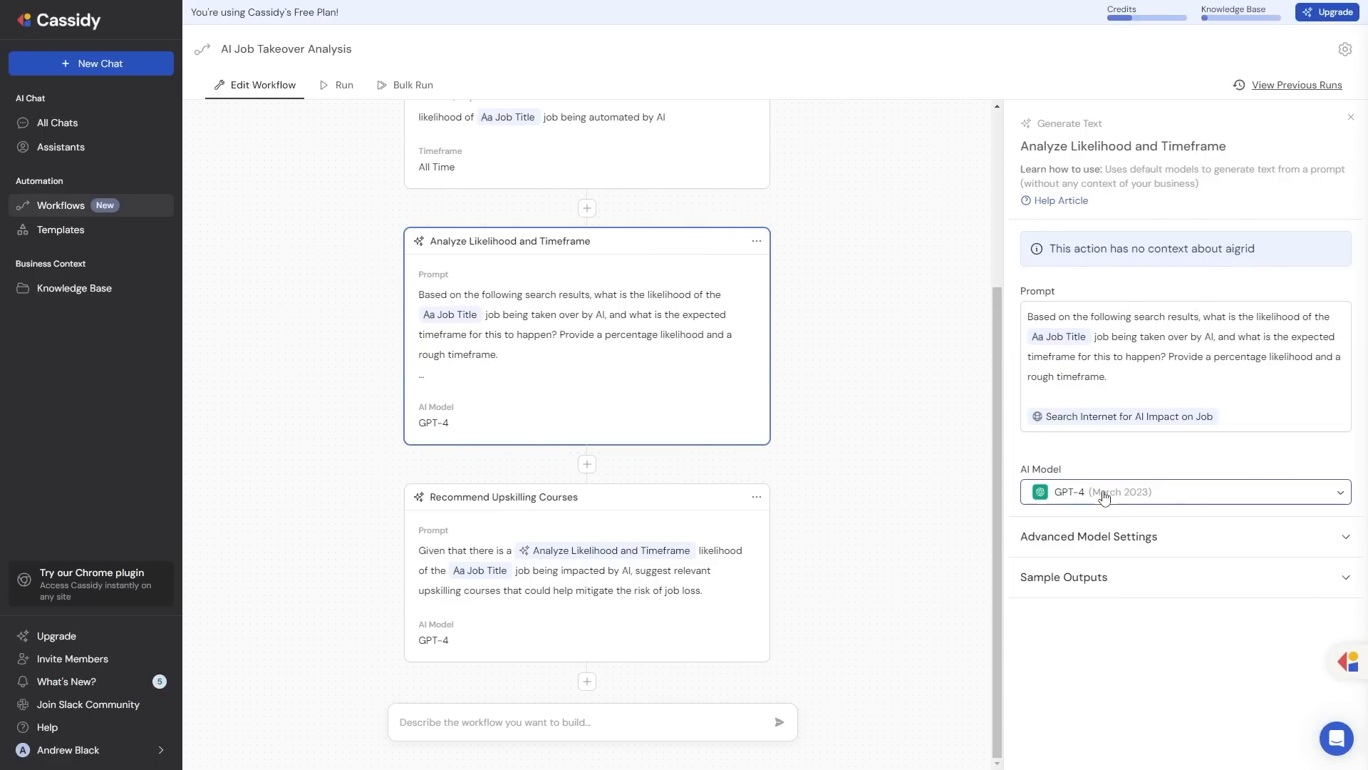
Check the maximum length and temperature in the advanced model settings of the Analyze Likelihood and Timeframe step.
left_click(1183, 535)
mouse_move(1073, 631)
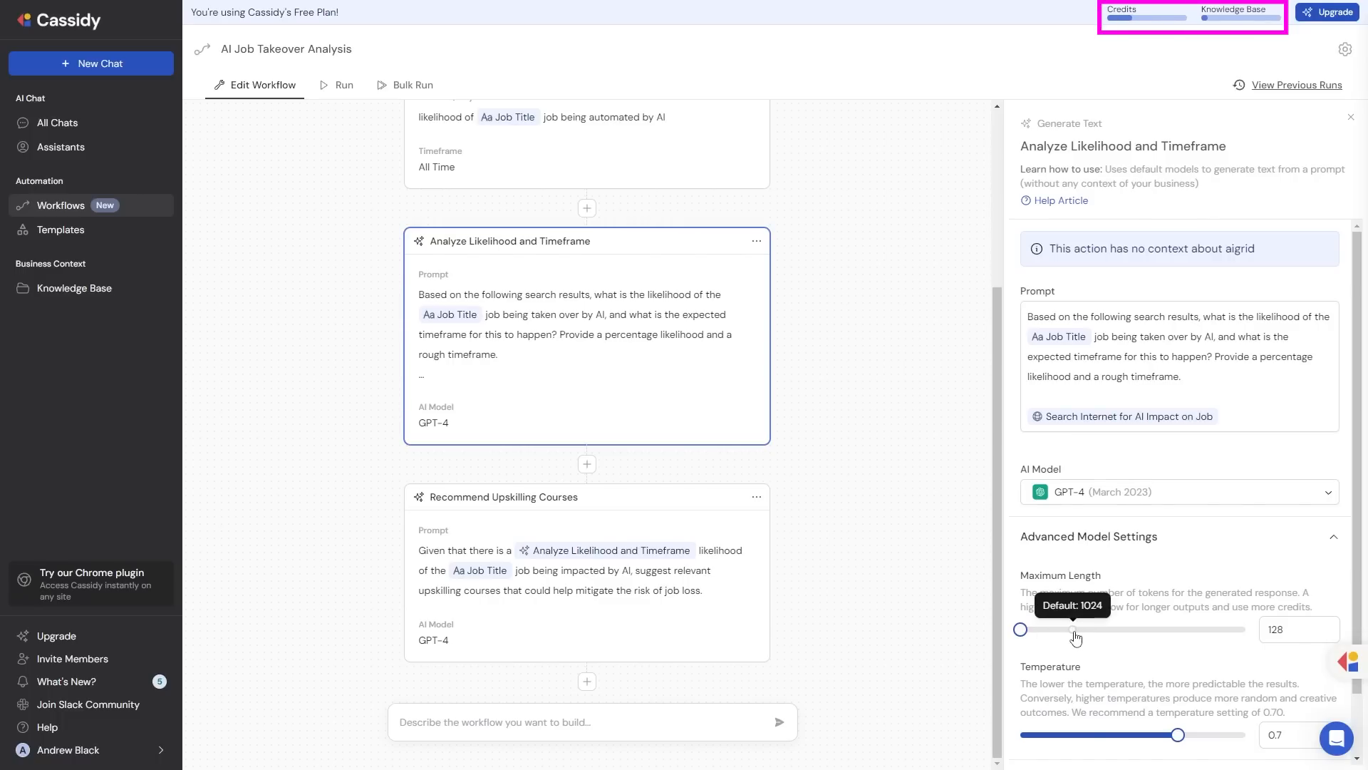
left_click(1333, 537)
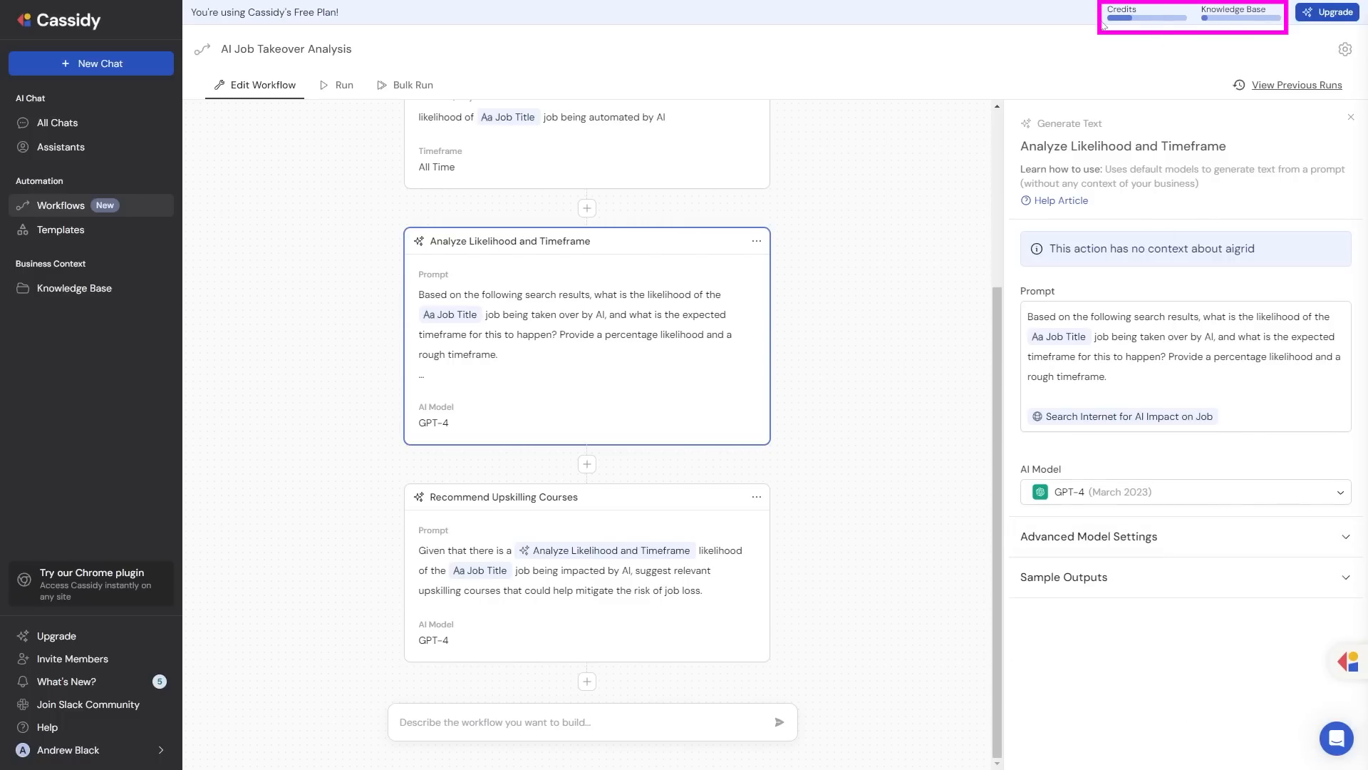
left_click(1224, 545)
scroll(1173, 608, "down", 1)
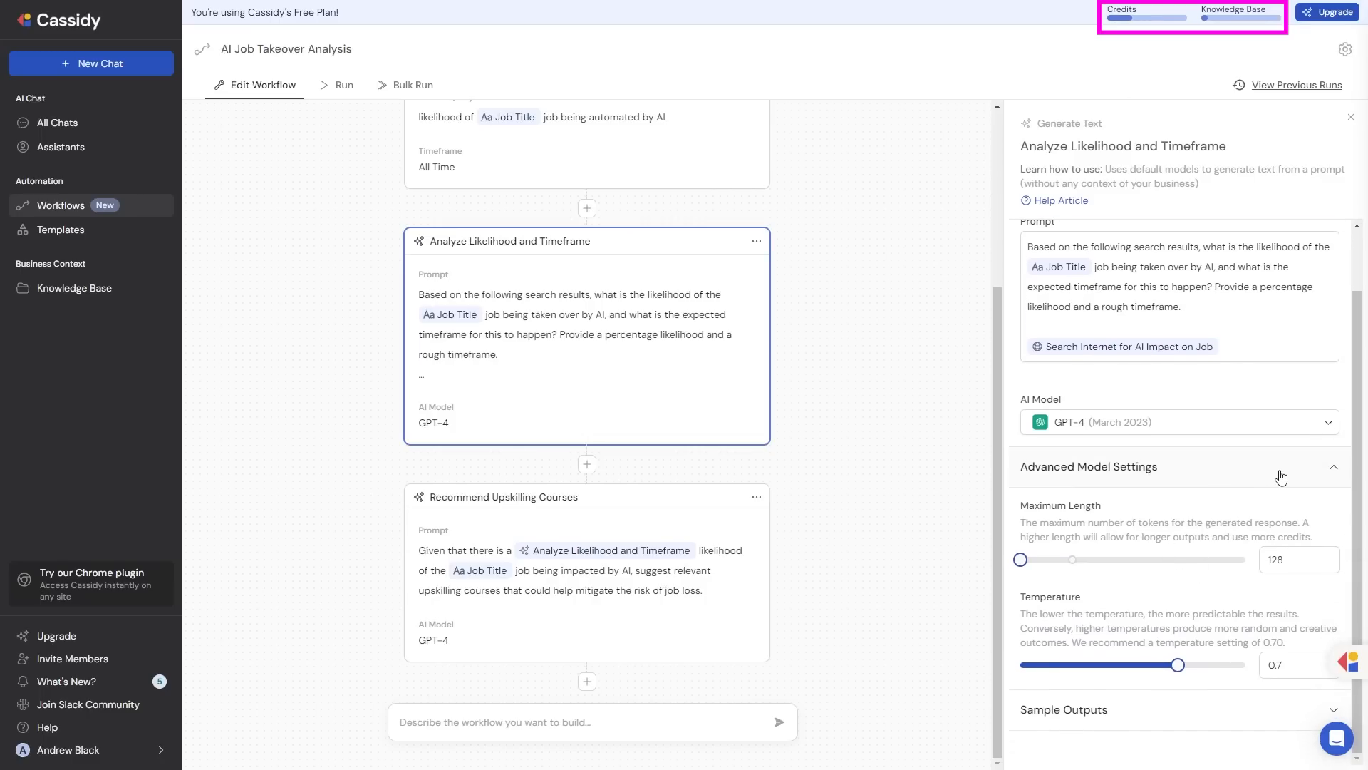
left_click(1330, 469)
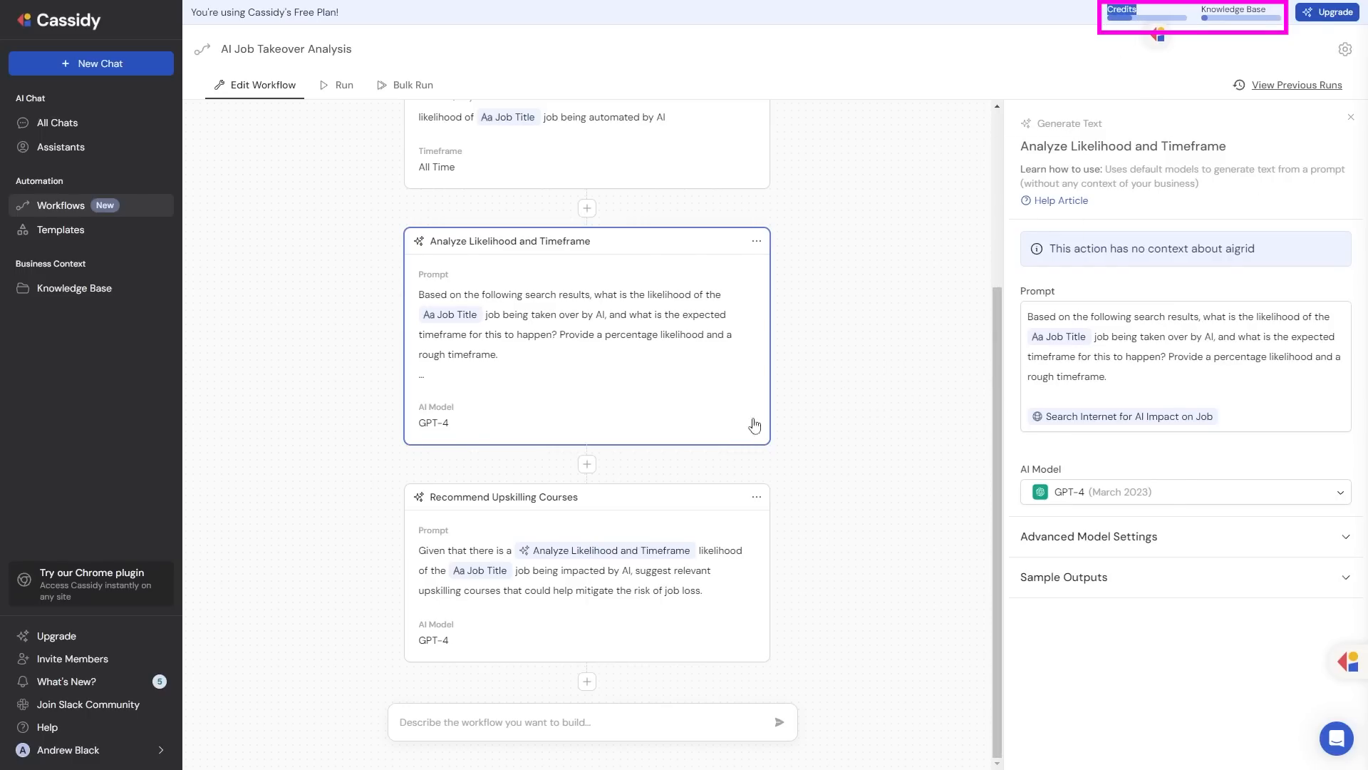
Recheck the OpenAI and Anthropic model choices for the analysis step and look over the workflow's steps once more.
scroll(635, 309, "up", 4)
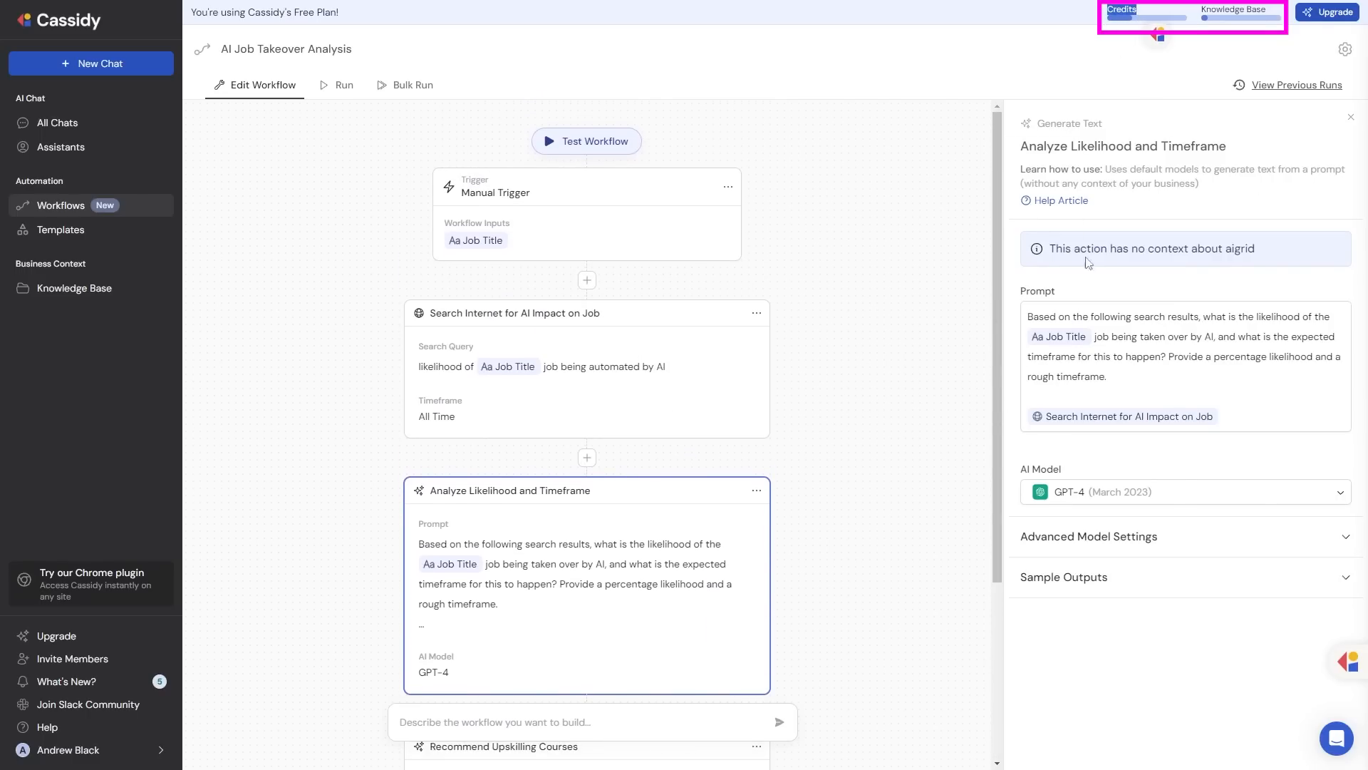
left_click(1097, 494)
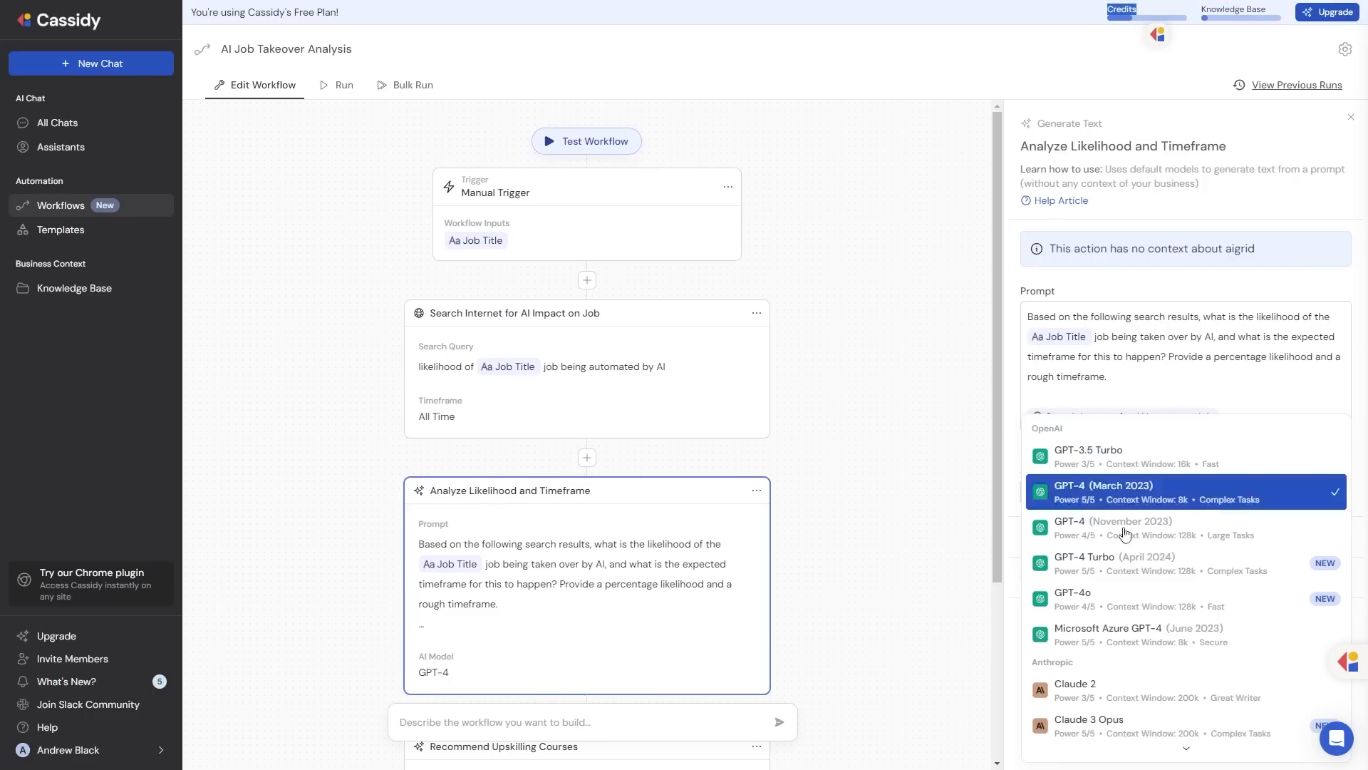
left_click(1029, 399)
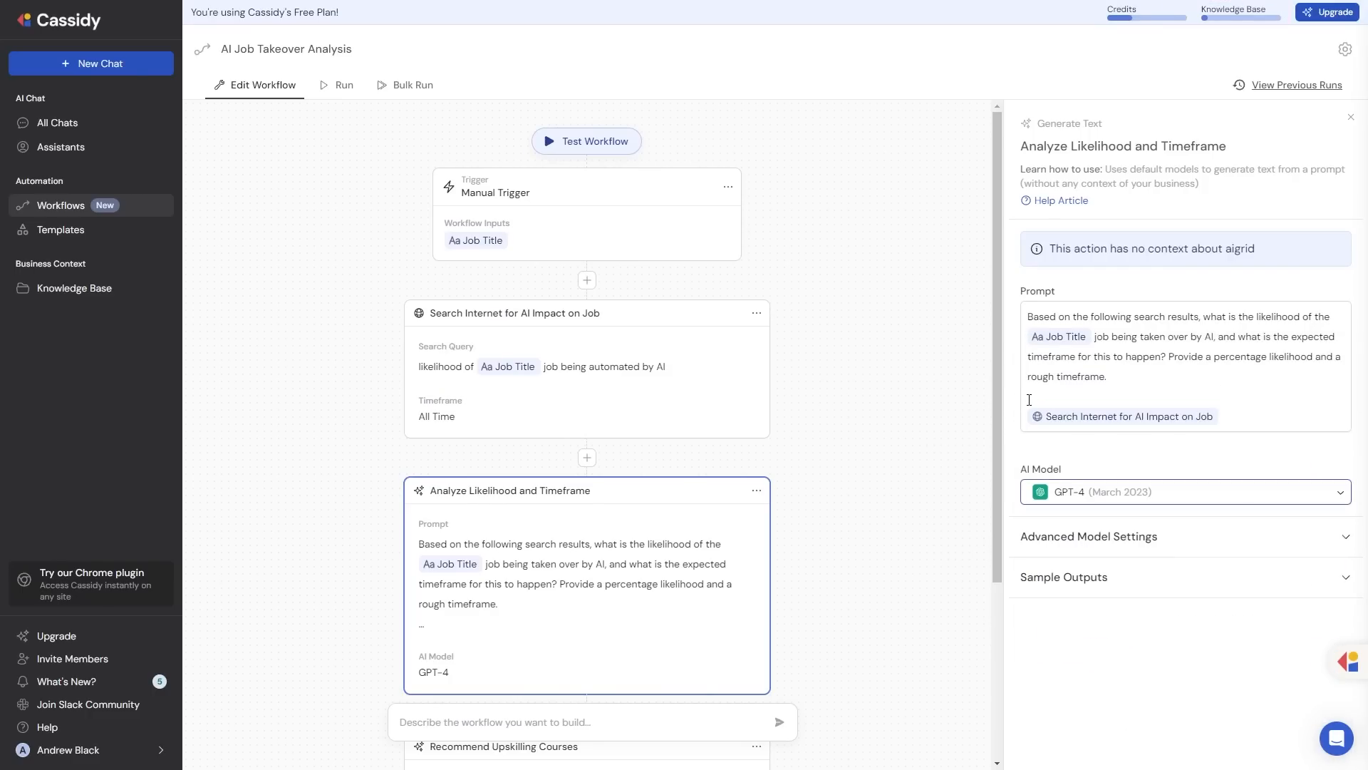
scroll(611, 318, "down", 3)
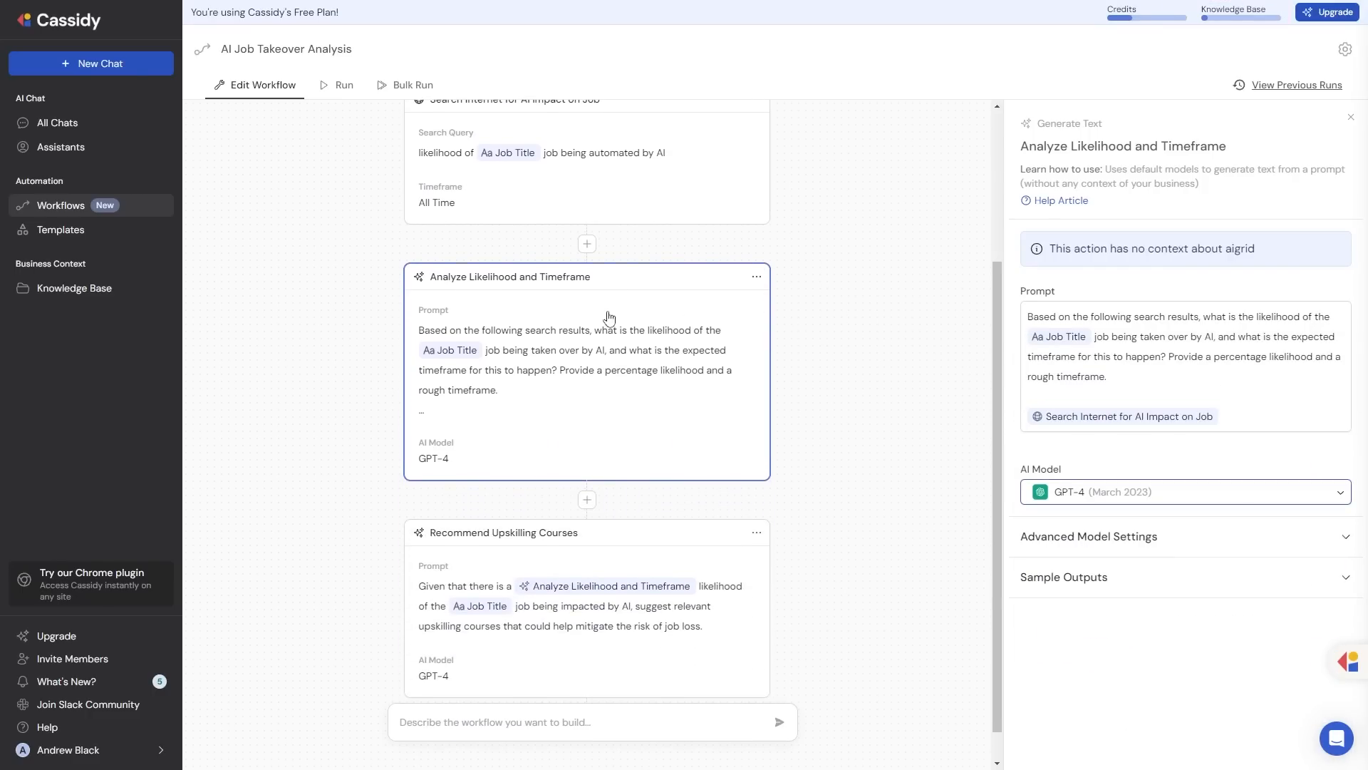
scroll(579, 309, "up", 3)
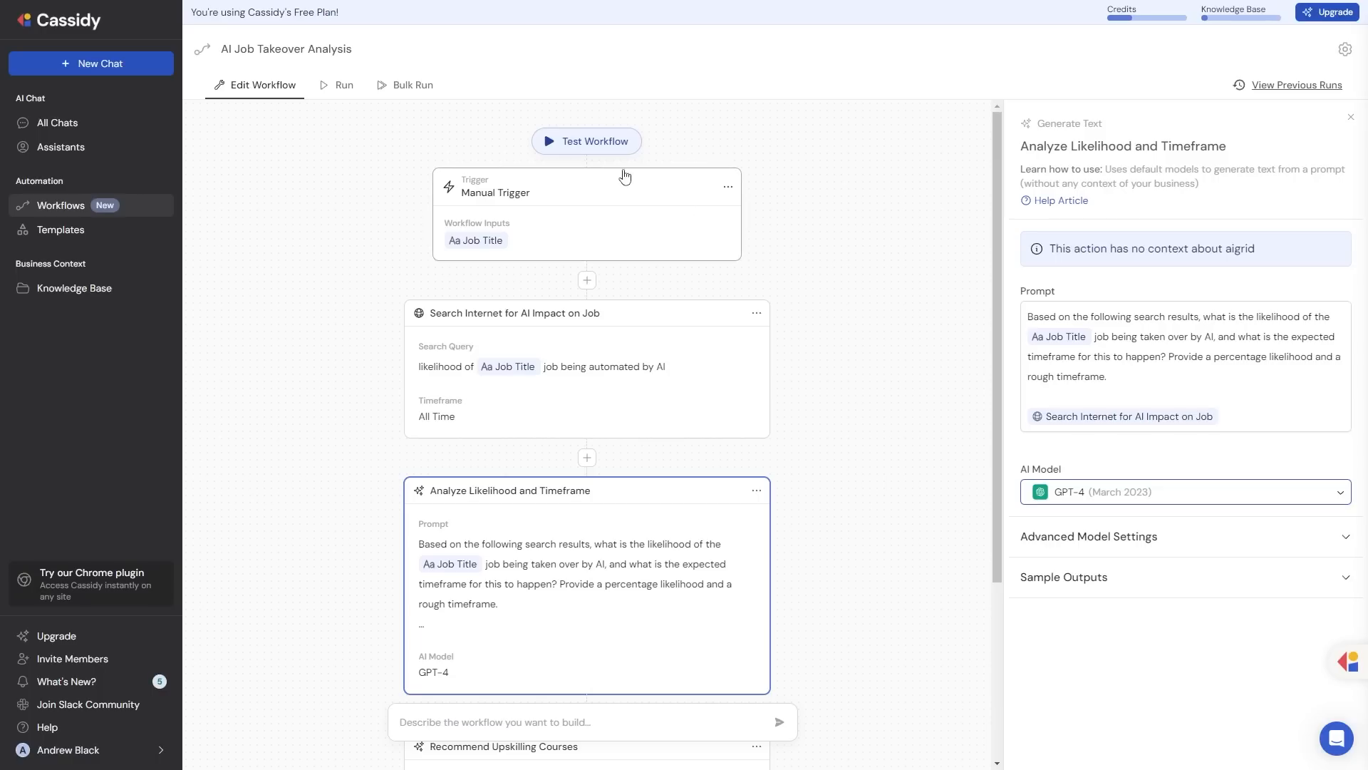
Test the workflow with the job title "A graphic designer for a small cafe in london", correcting the spelling of "graphic" before running it.
left_click(610, 143)
left_click(1159, 195)
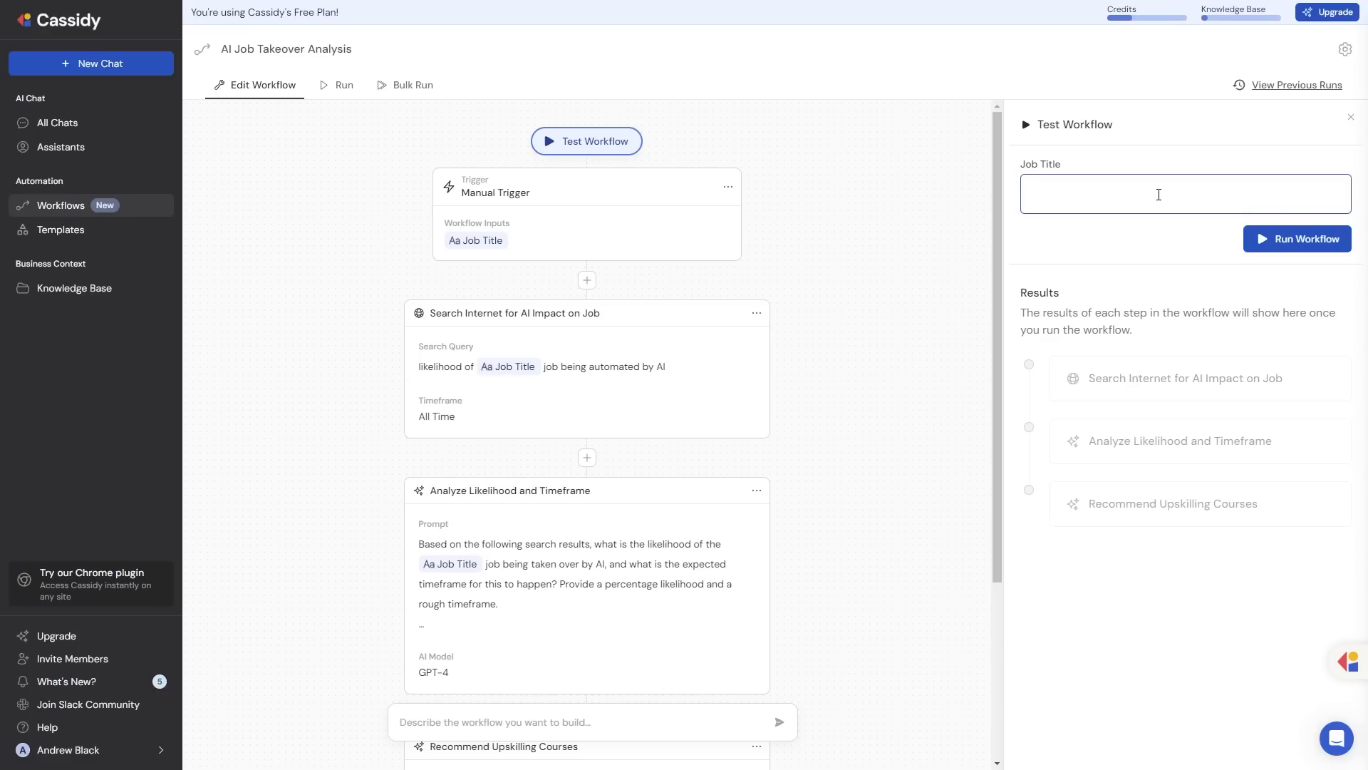
type("A grpahic designer for a small cafe in london")
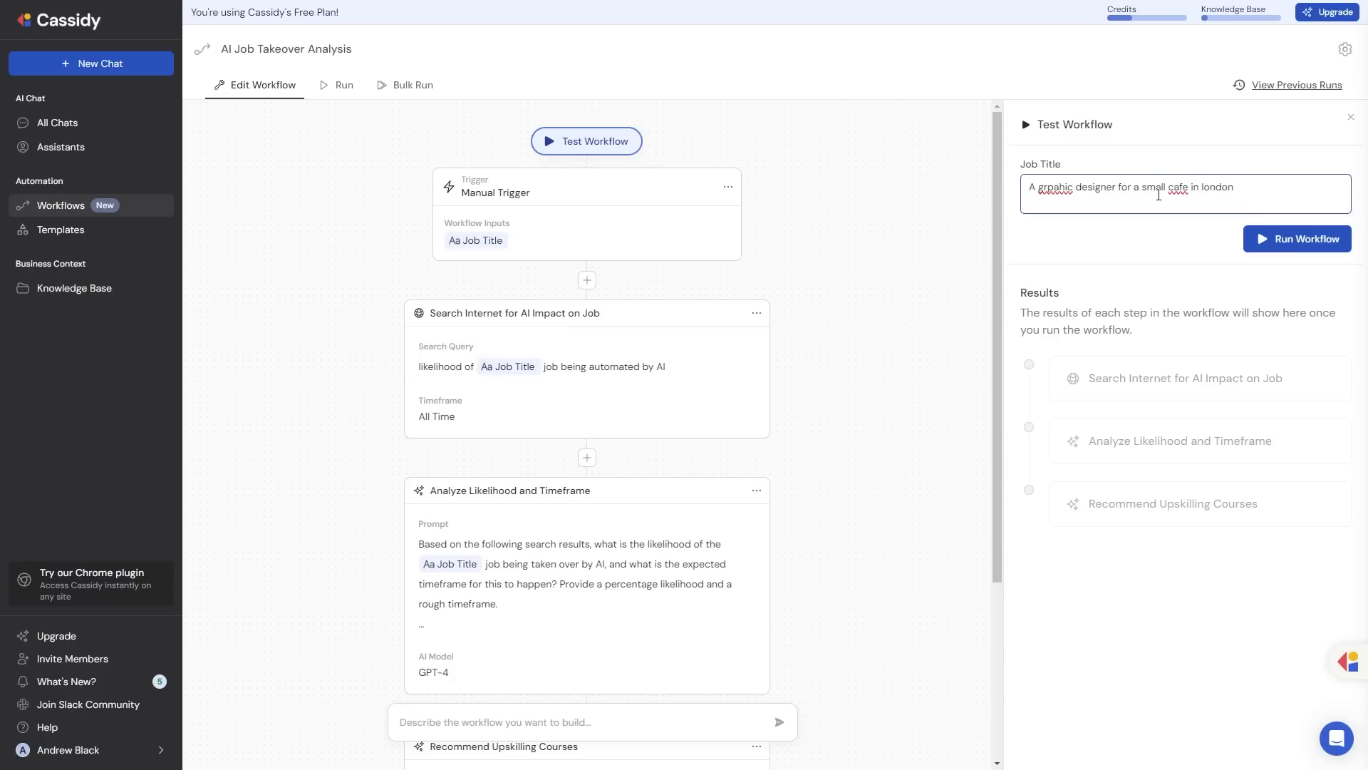
right_click(1061, 190)
left_click(1090, 205)
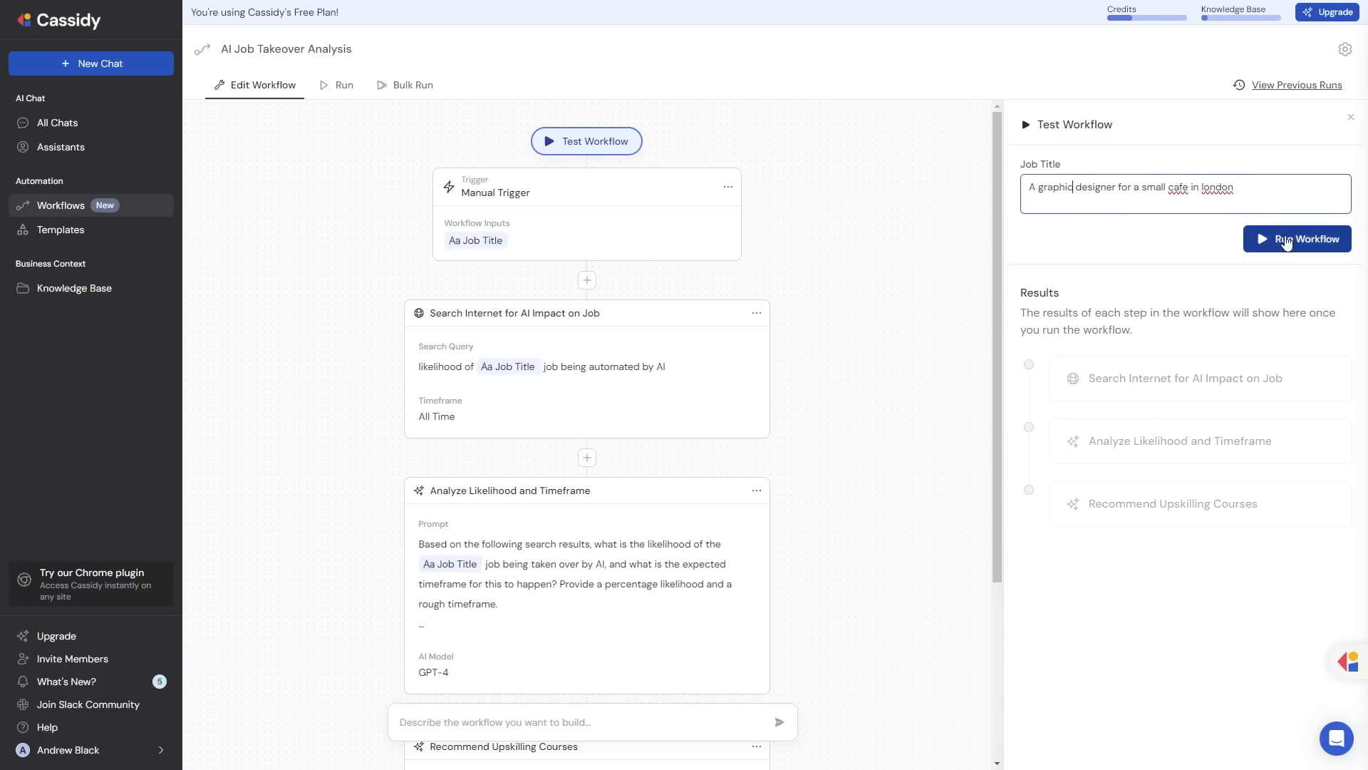
left_click(1296, 238)
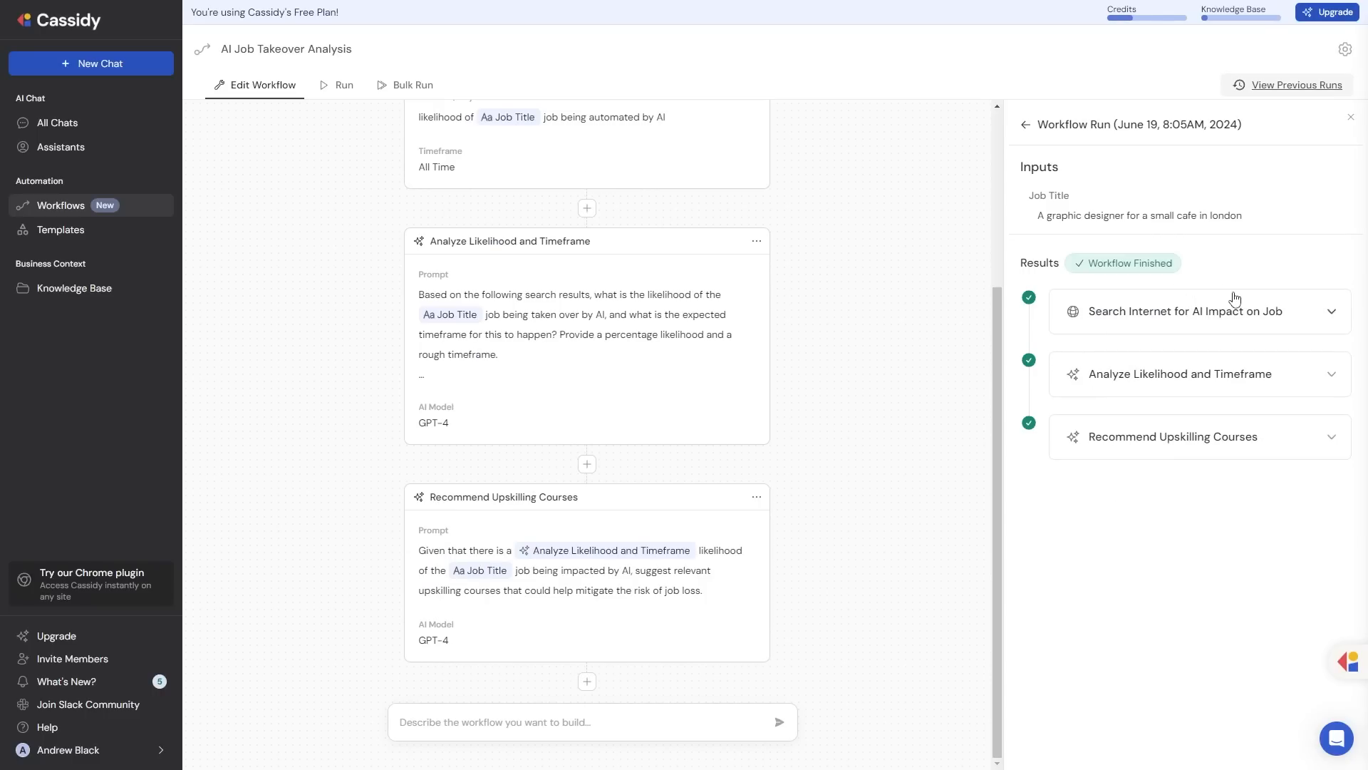
Read the Recommend Upskilling Courses result of the finished run, and close the run details.
left_click(1316, 445)
scroll(1185, 314, "down", 3)
scroll(1145, 344, "up", 3)
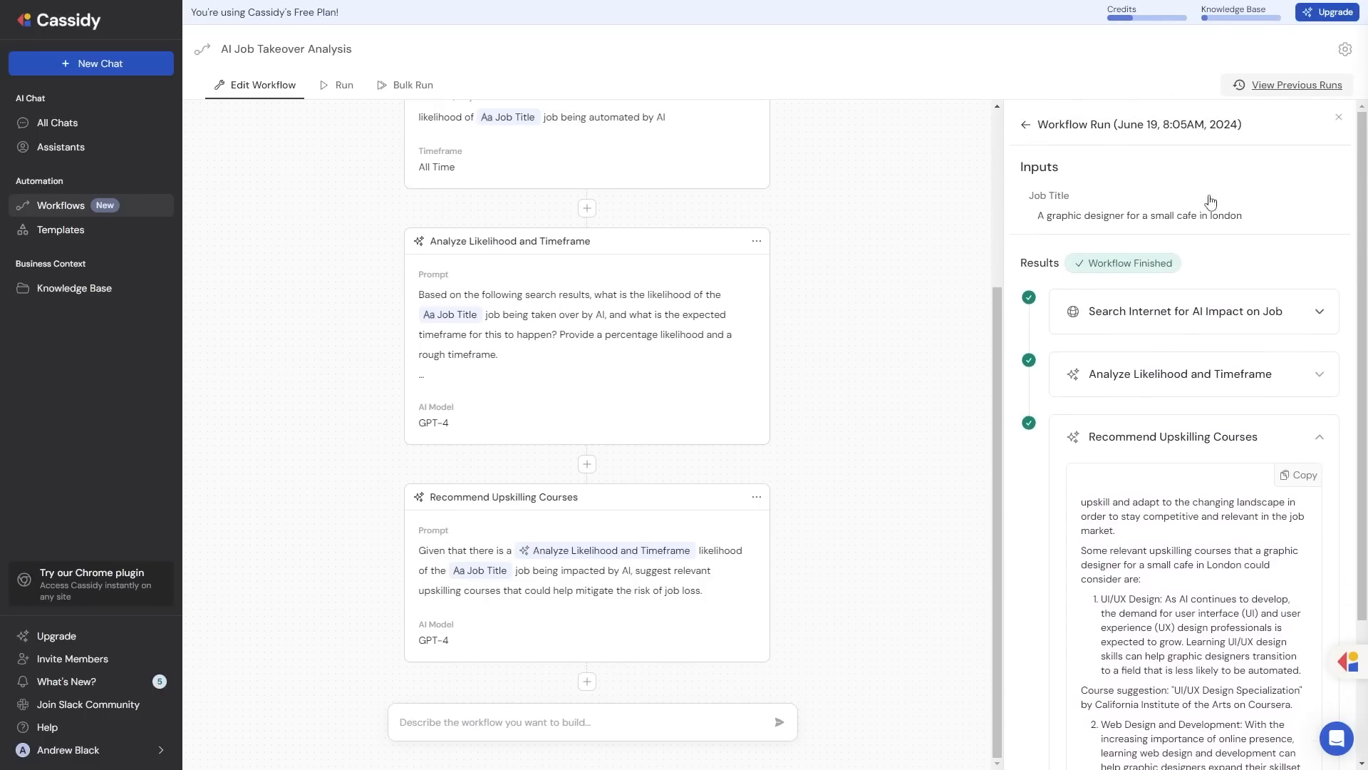
left_click(1291, 87)
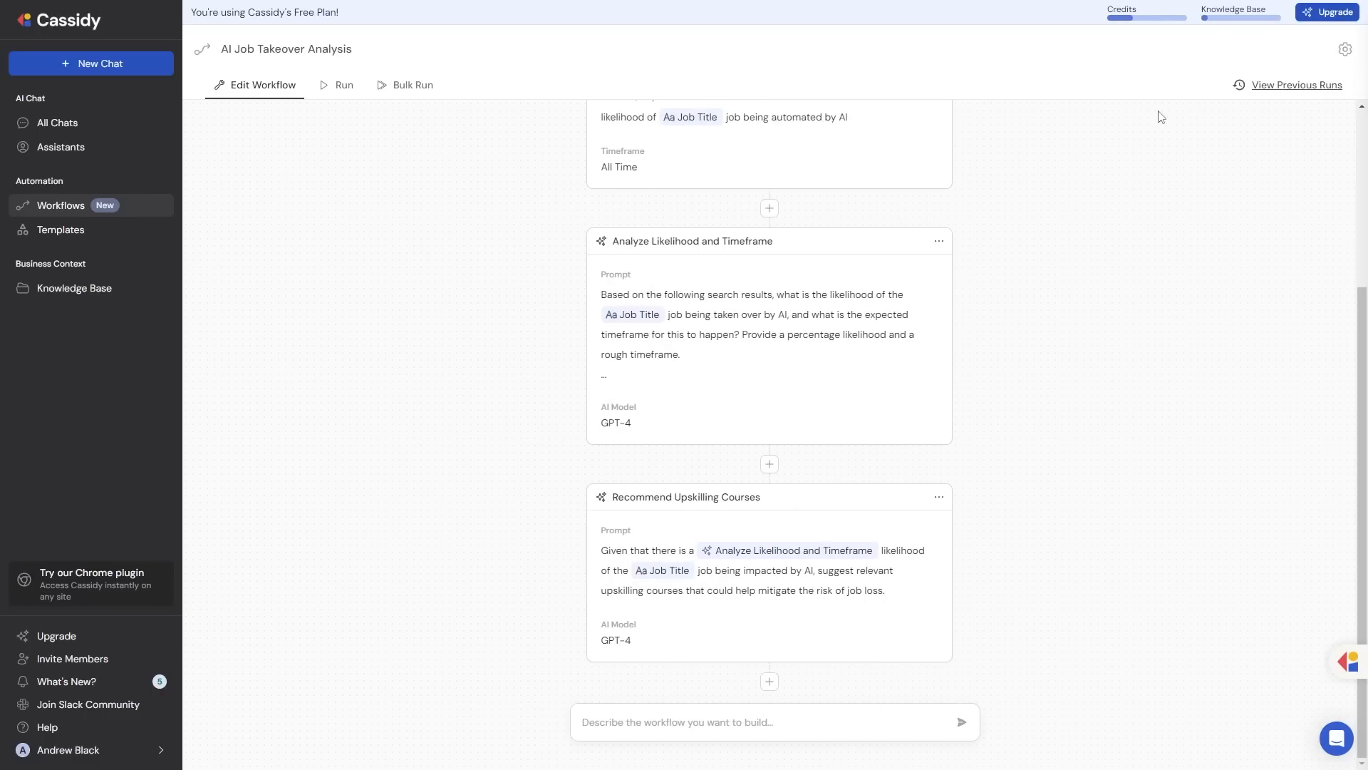
Reopen the June 19, 8:05AM run from the run history and examine the text of its upskilling course suggestions.
left_click(1282, 87)
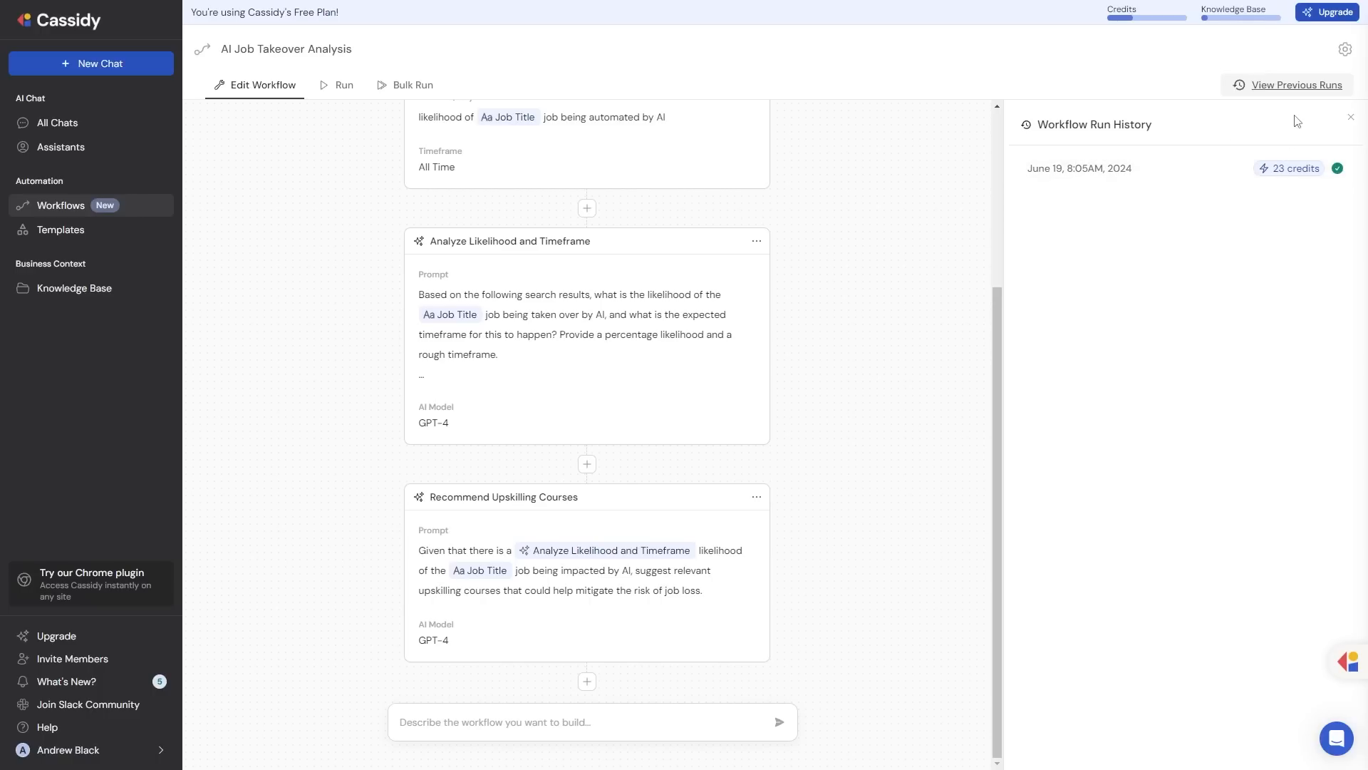
left_click(1140, 173)
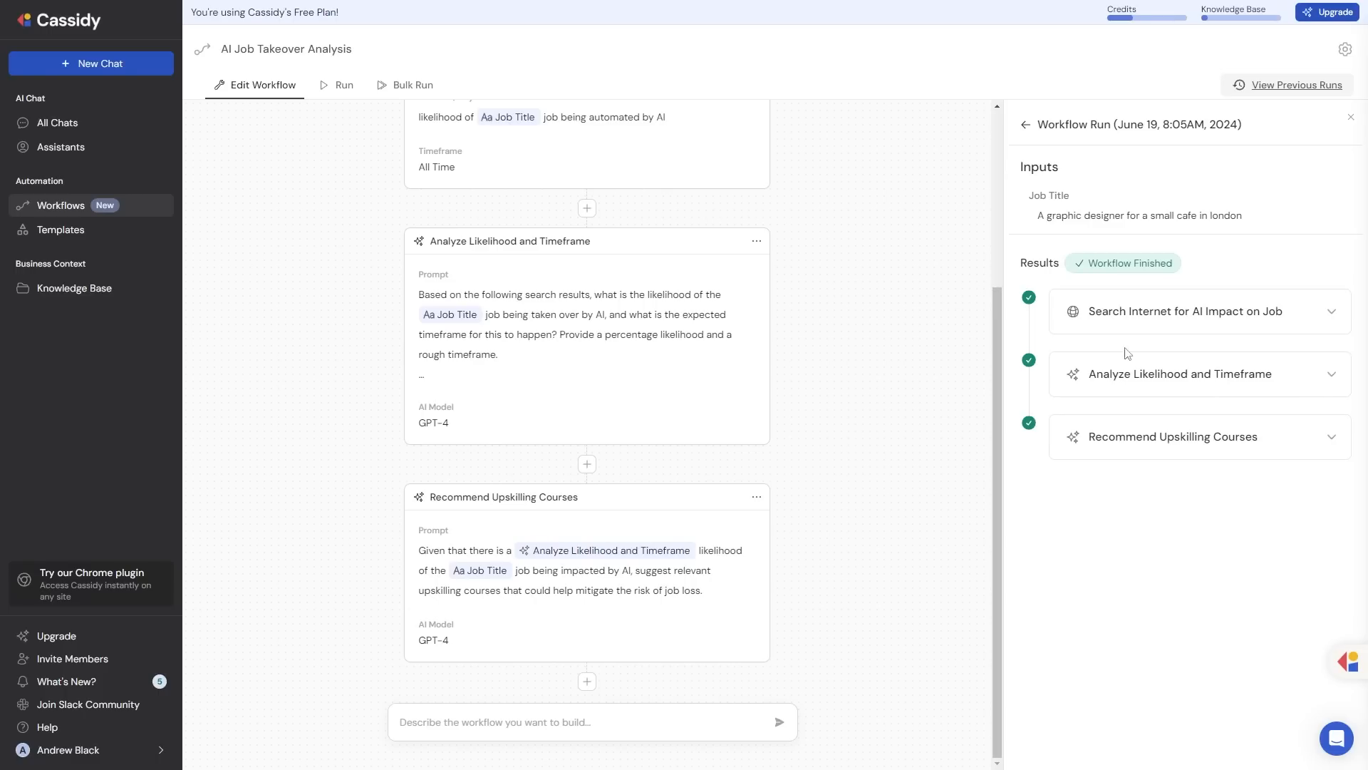
left_click(1329, 442)
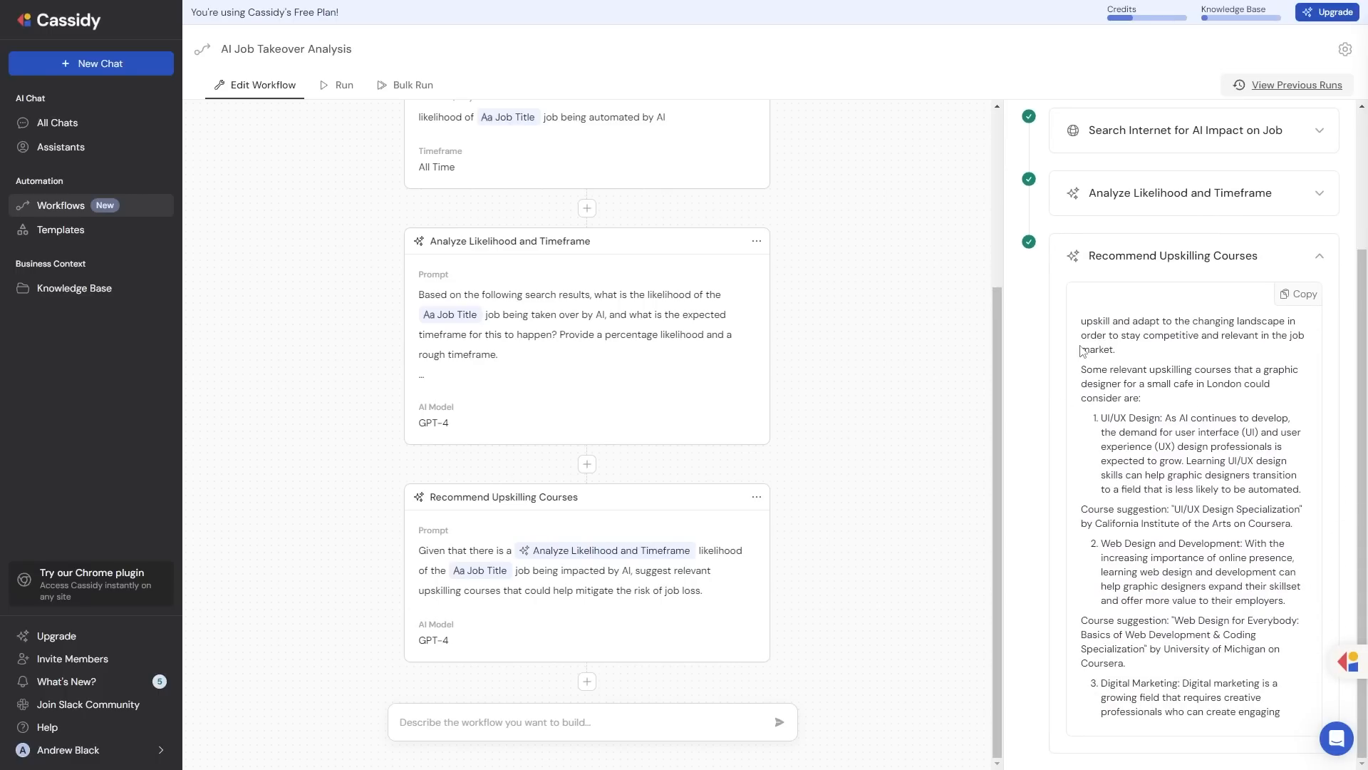
left_click_drag(1080, 322, 1242, 682)
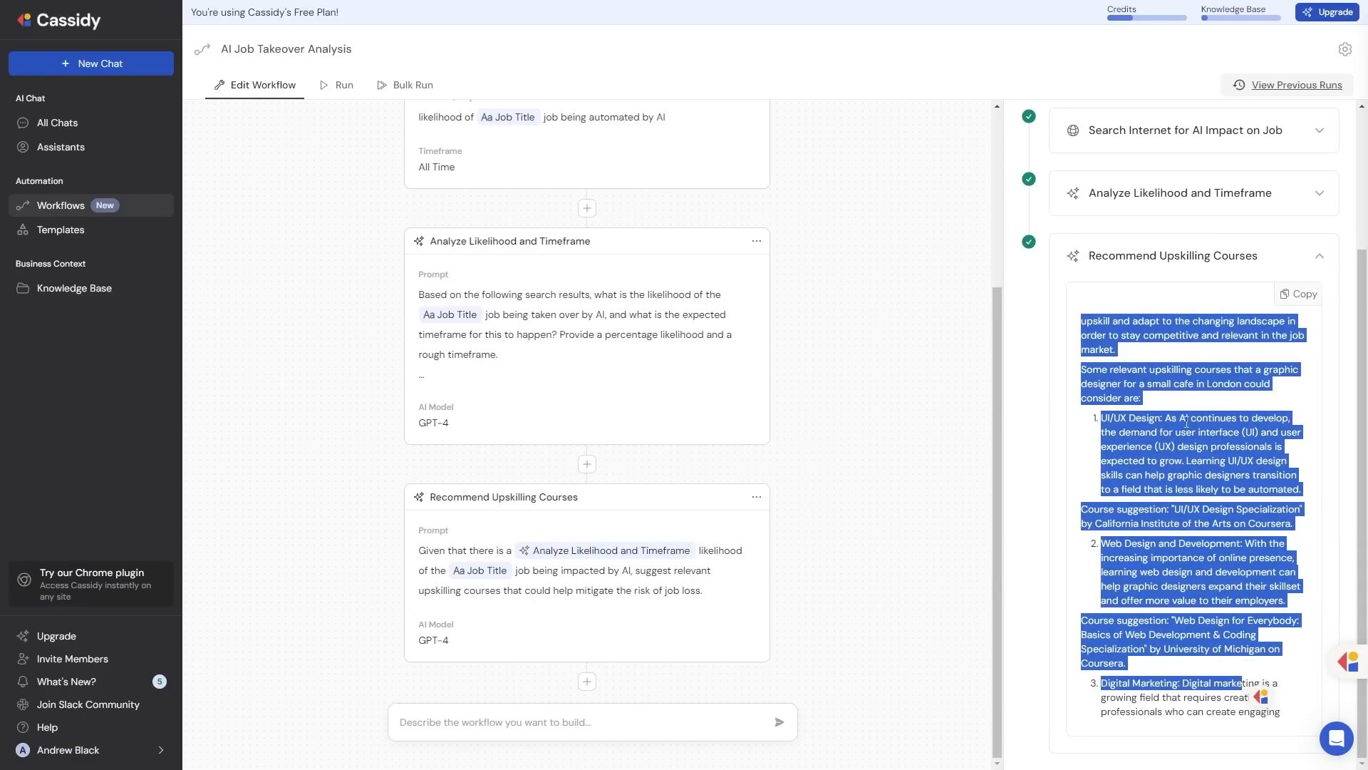
left_click(1108, 347)
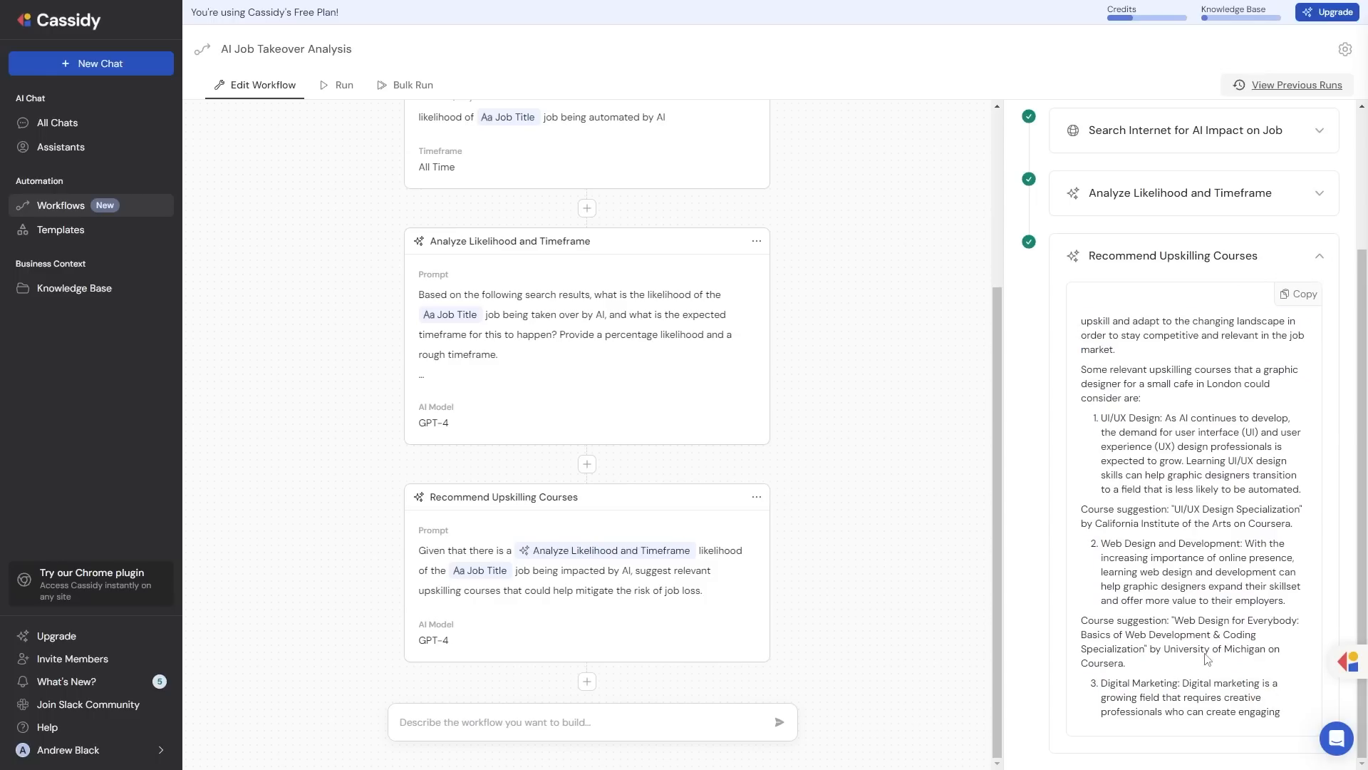
Open the Recommend Upskilling Courses step for editing and check its maximum length and temperature in the advanced model settings.
left_click(757, 497)
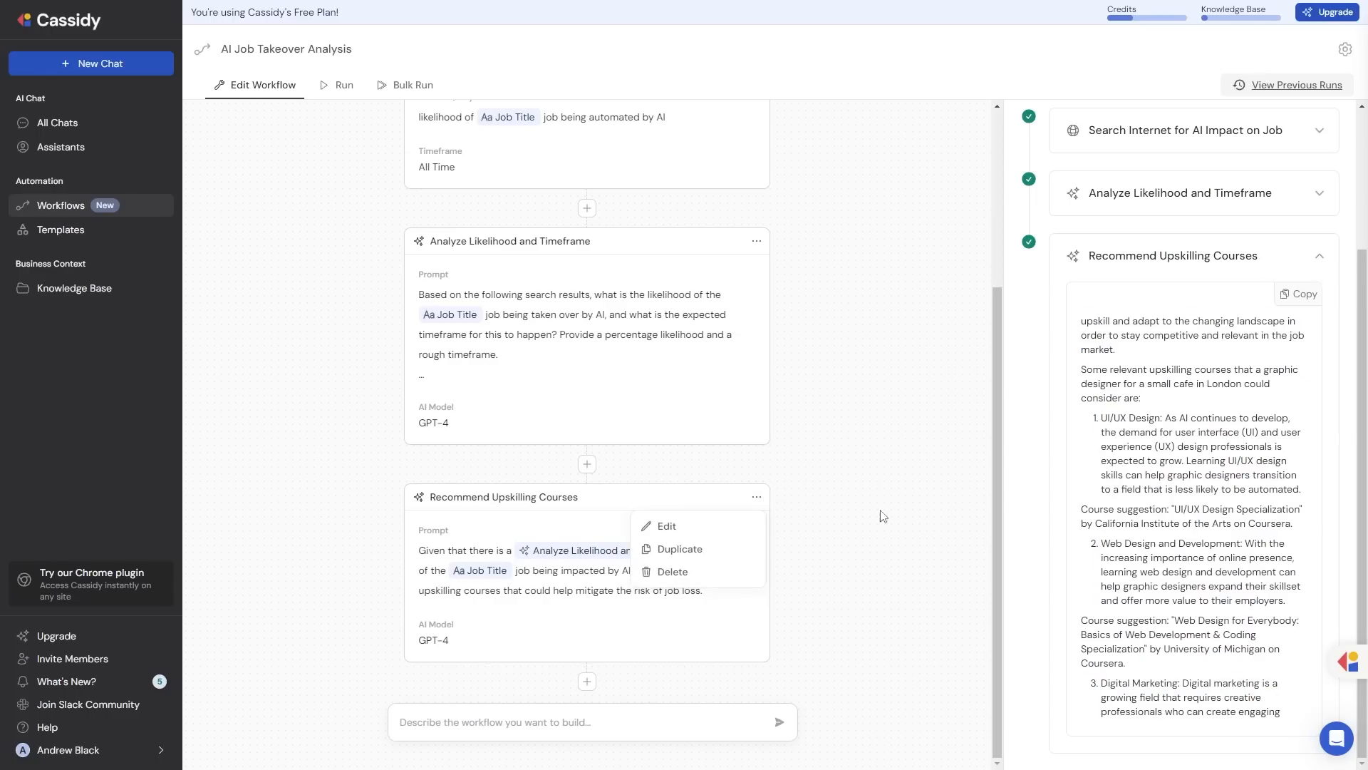
left_click(713, 530)
left_click(1247, 501)
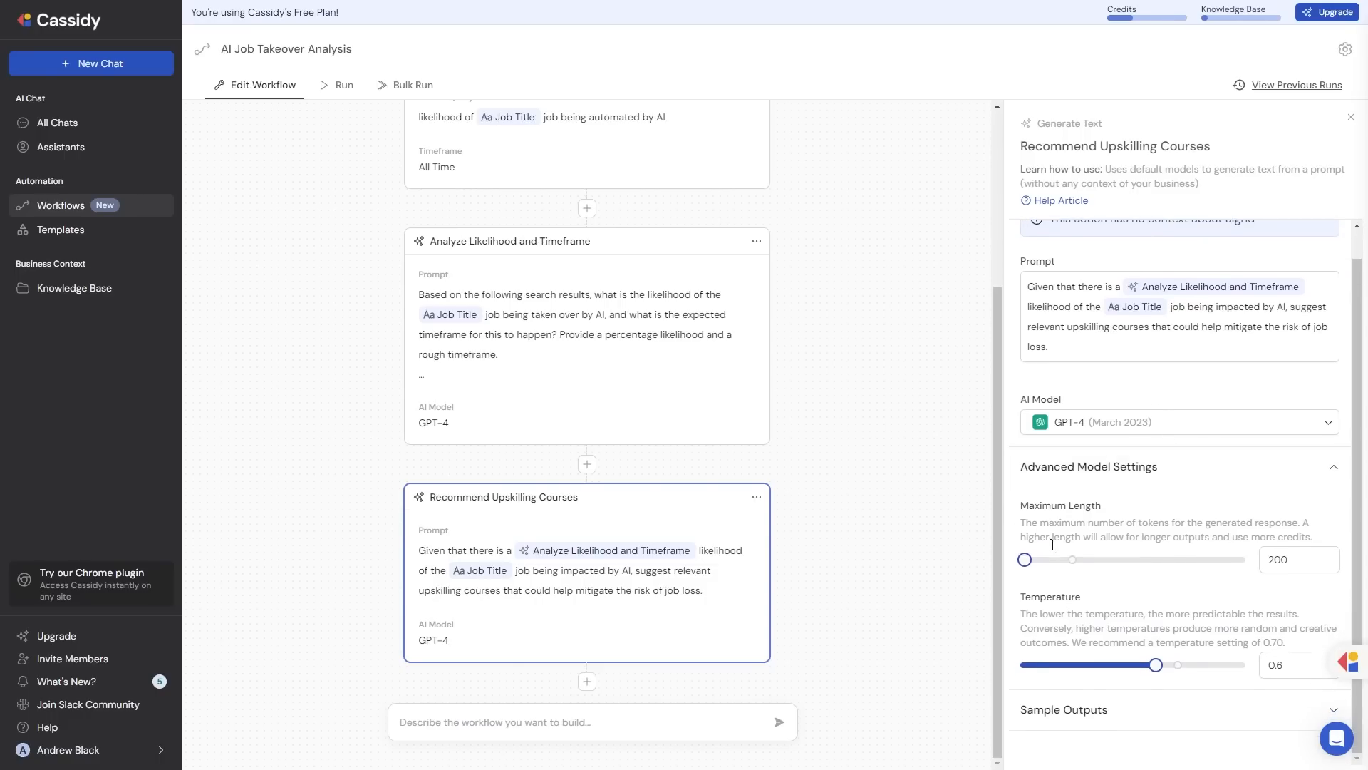
mouse_move(1026, 562)
left_click(1311, 468)
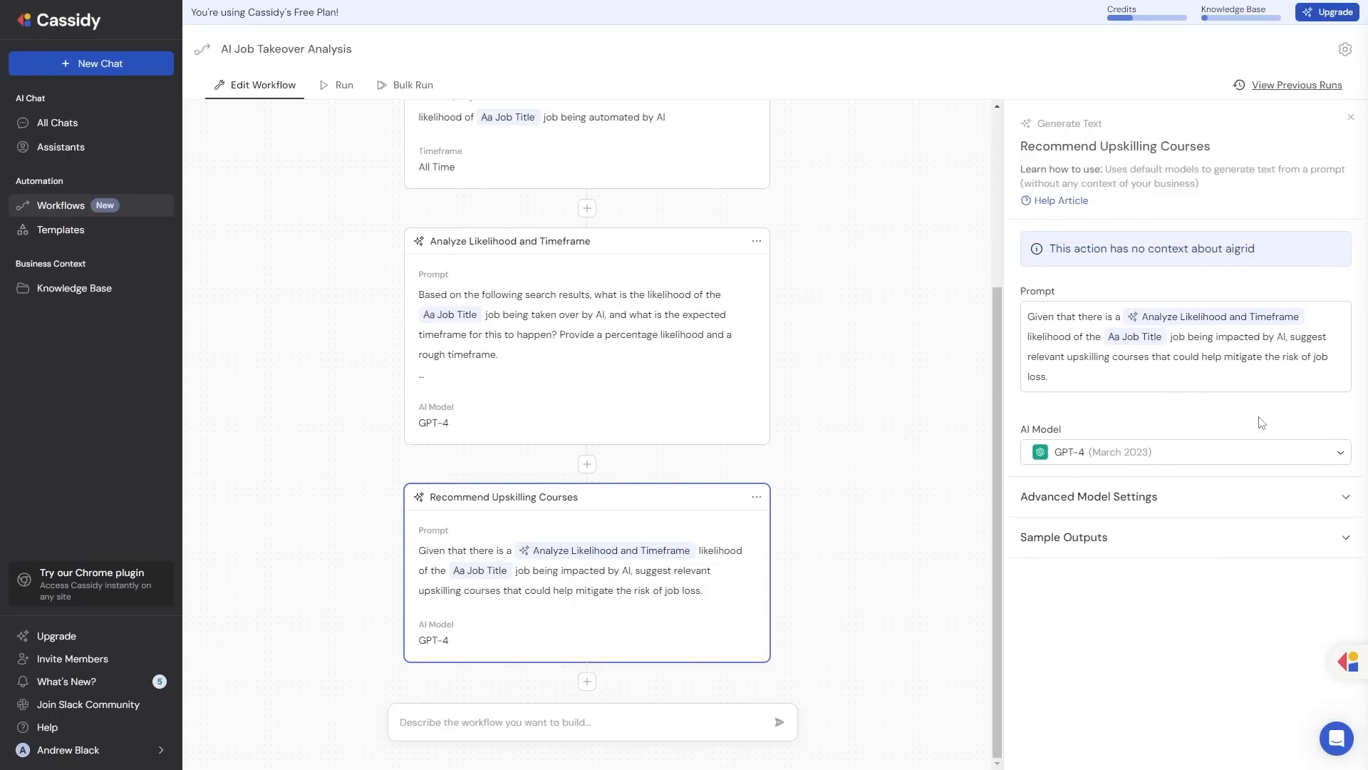
Return to the previous run's details and reread the recommended upskilling courses in full.
left_click(1302, 89)
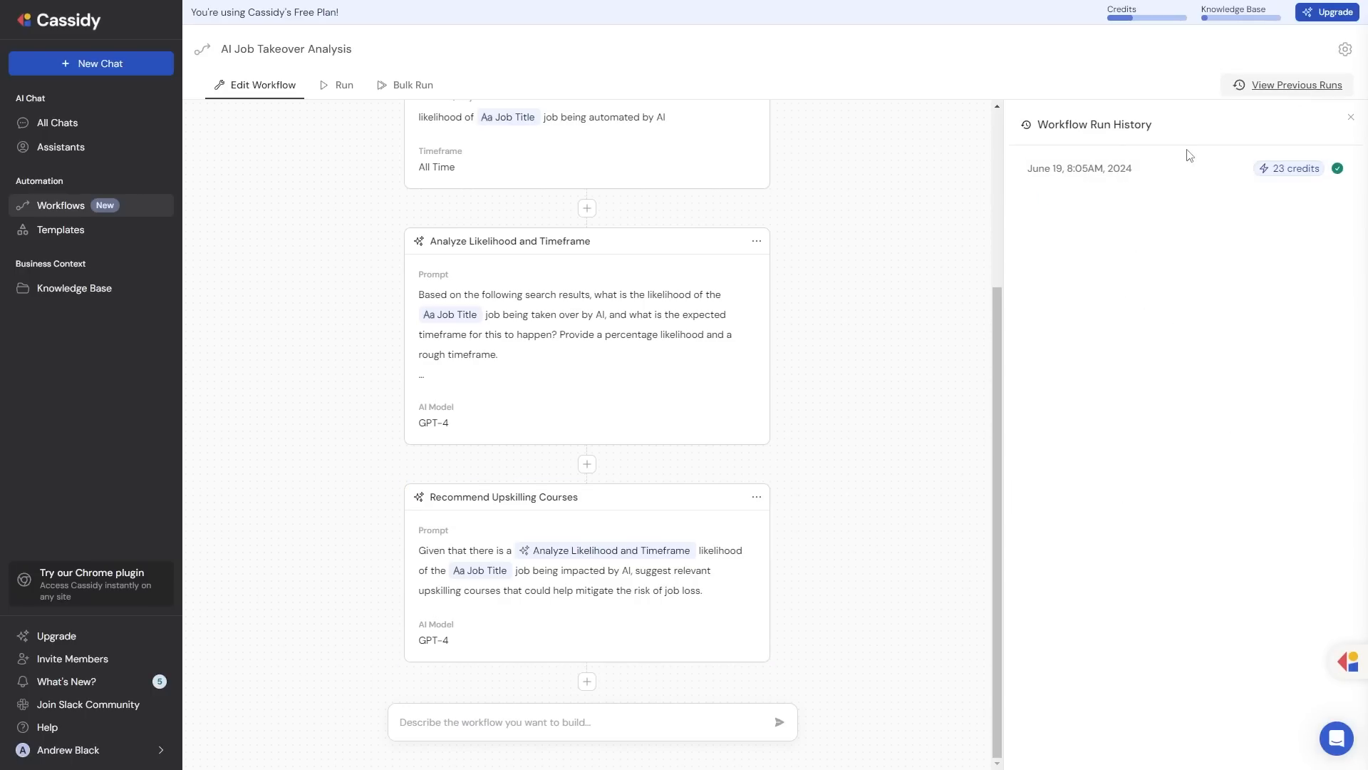
left_click(1169, 168)
left_click(1323, 435)
scroll(1157, 411, "down", 3)
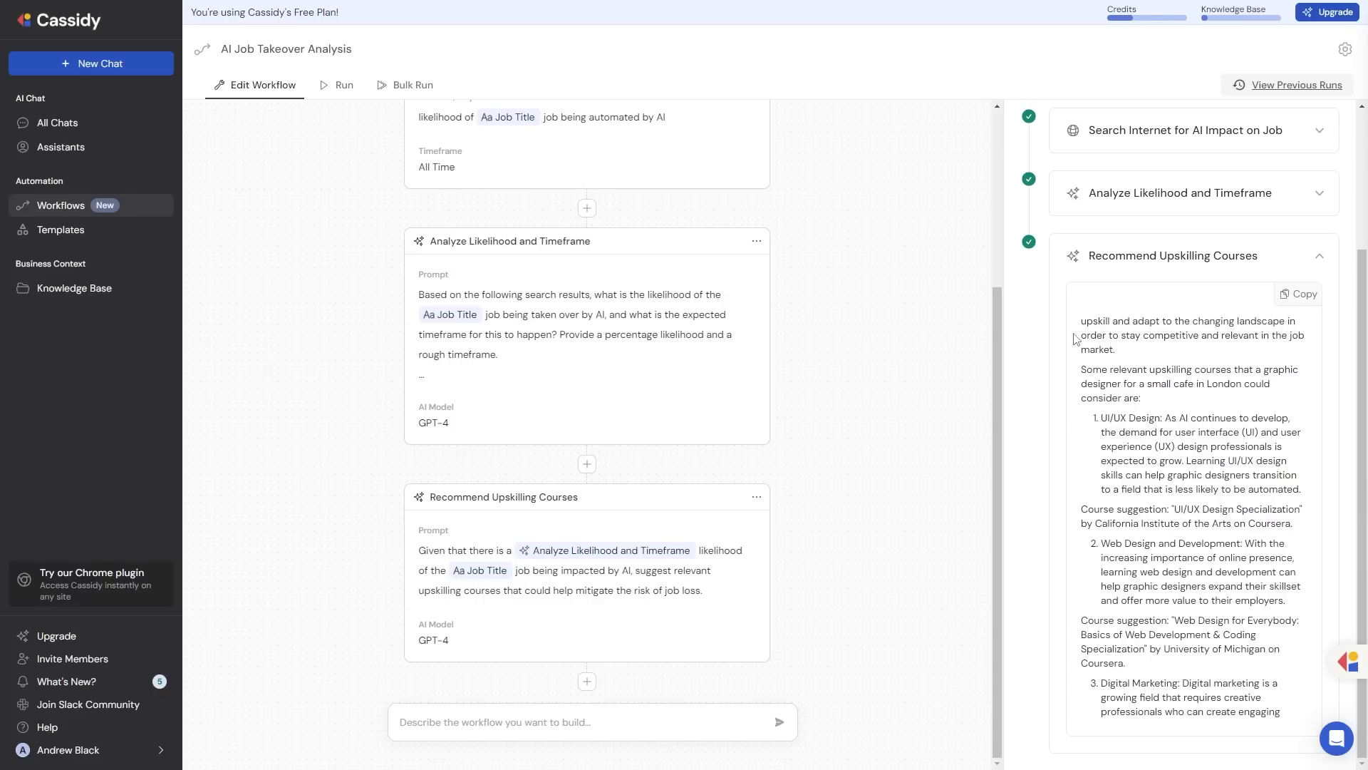
Add a Search Internet action to the end of the workflow, after Recommend Upskilling Courses.
left_click_drag(1081, 322, 1249, 601)
left_click(1249, 601)
left_click(586, 678)
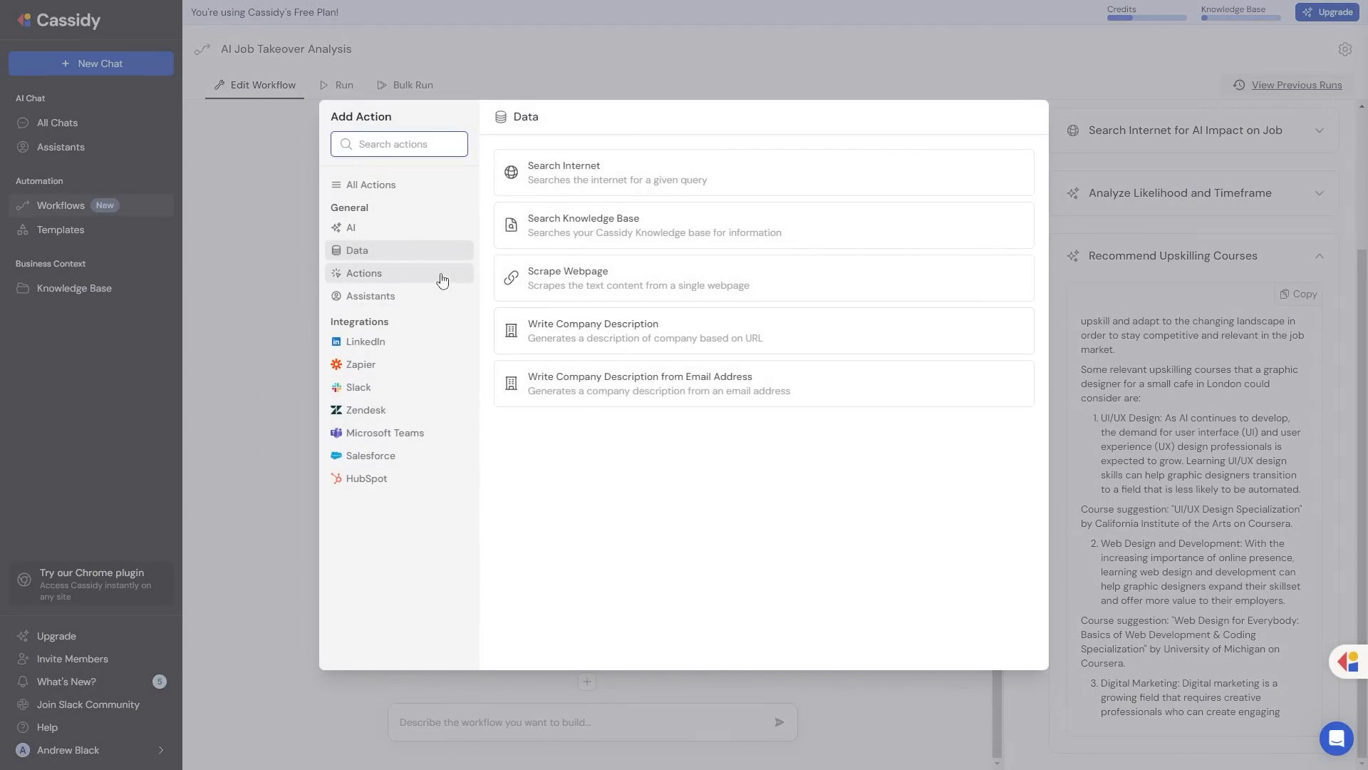
left_click(354, 230)
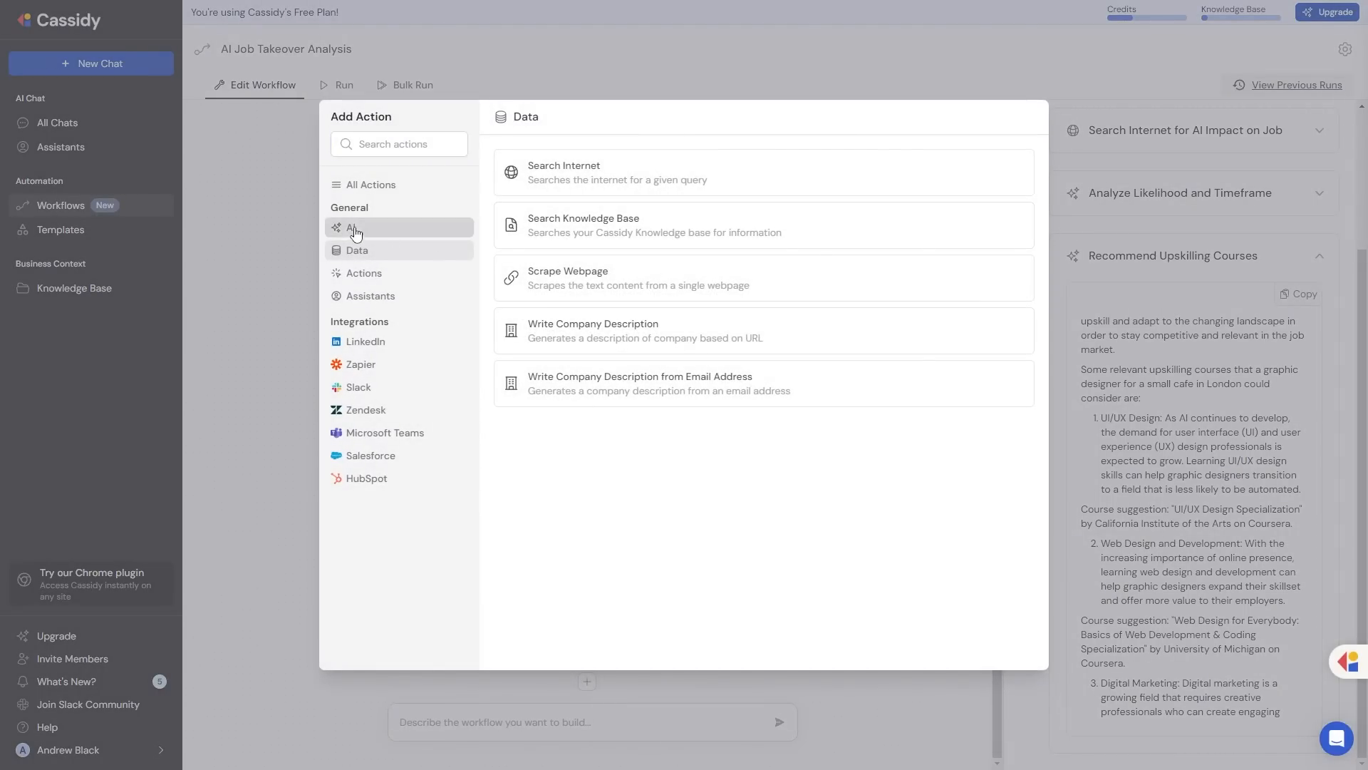
left_click(385, 248)
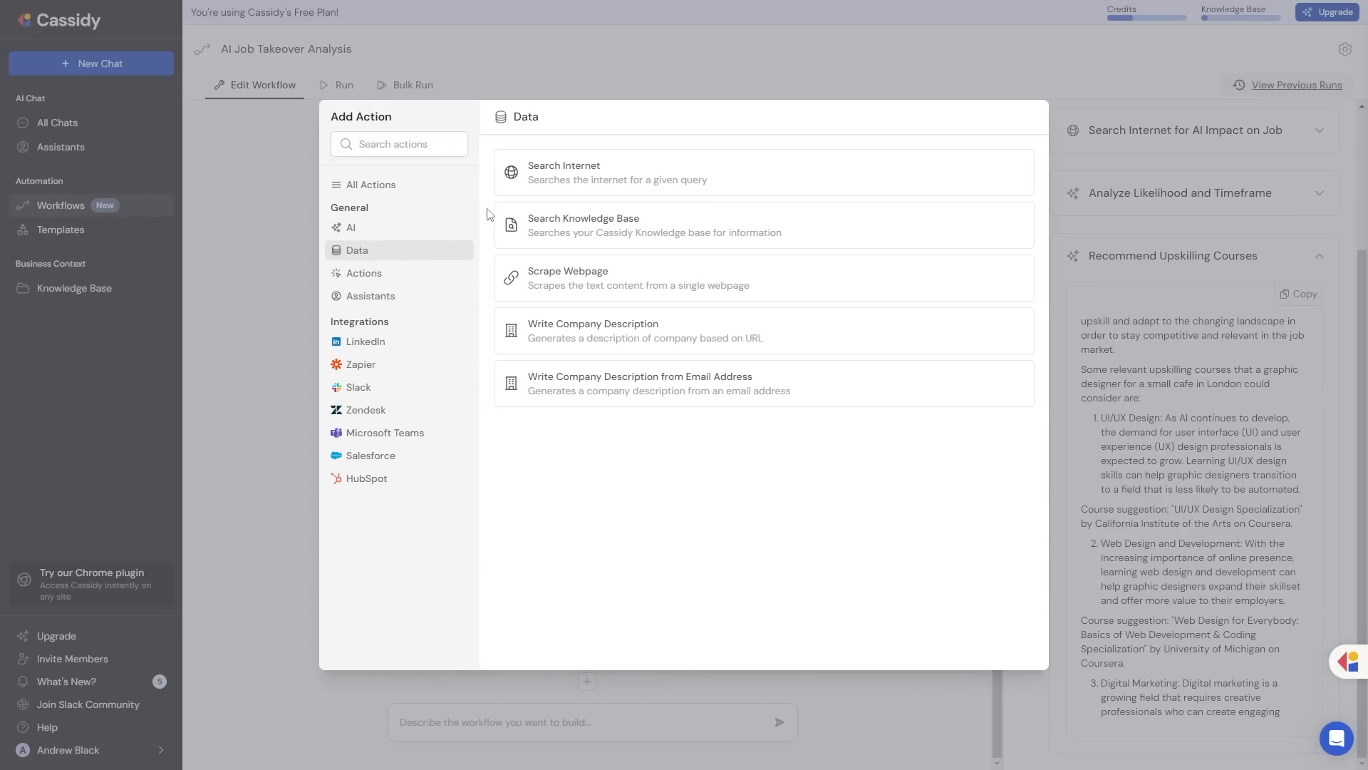
left_click(577, 174)
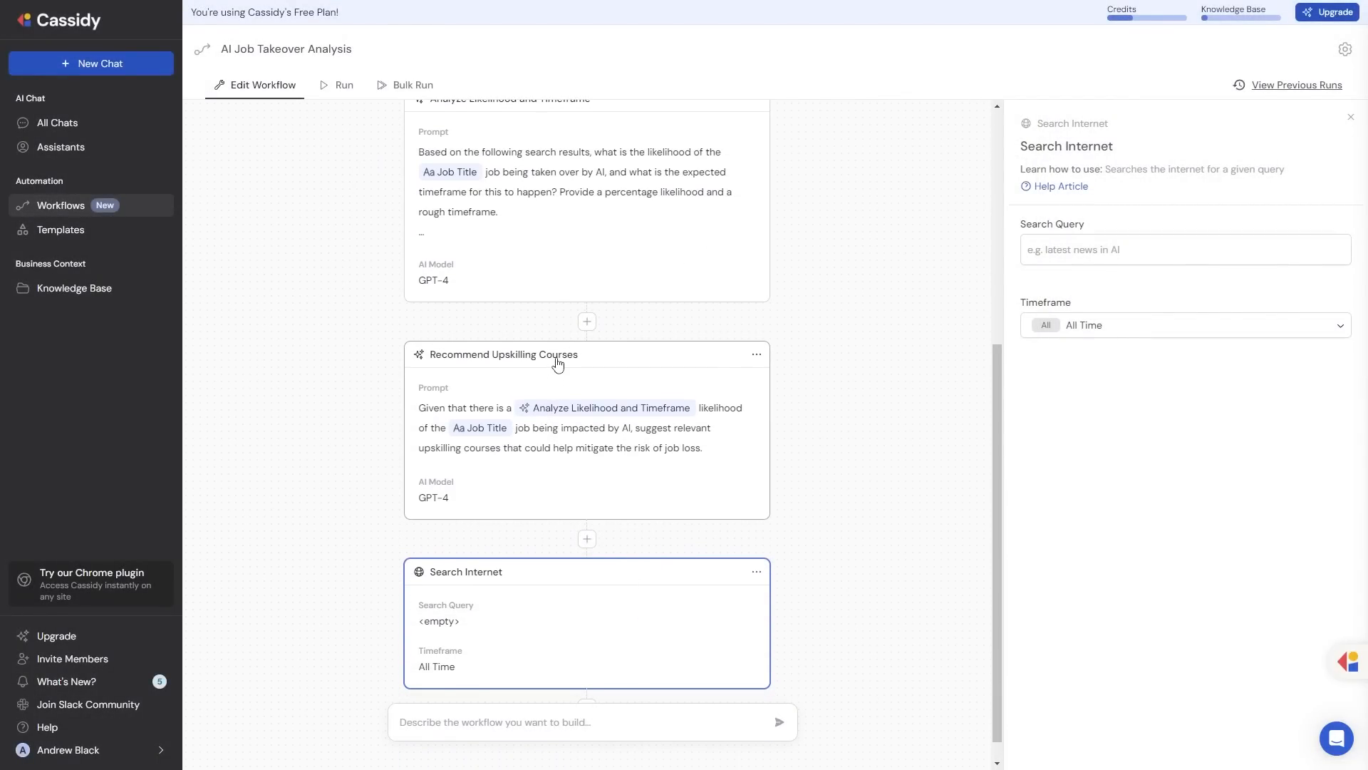
Set the new Search Internet action's timeframe to Past 3 Months and use the Recommend Upskilling Courses output as its search query.
left_click(1177, 330)
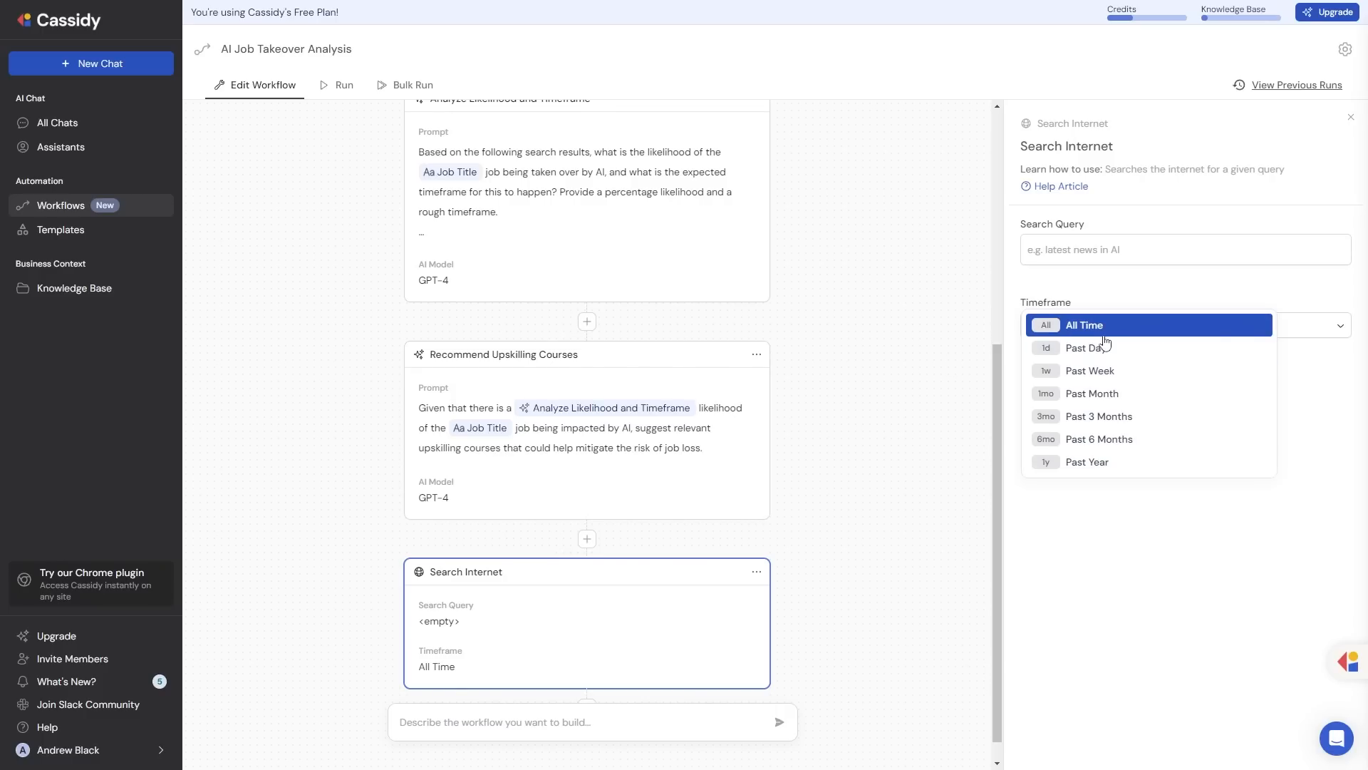
left_click(1114, 426)
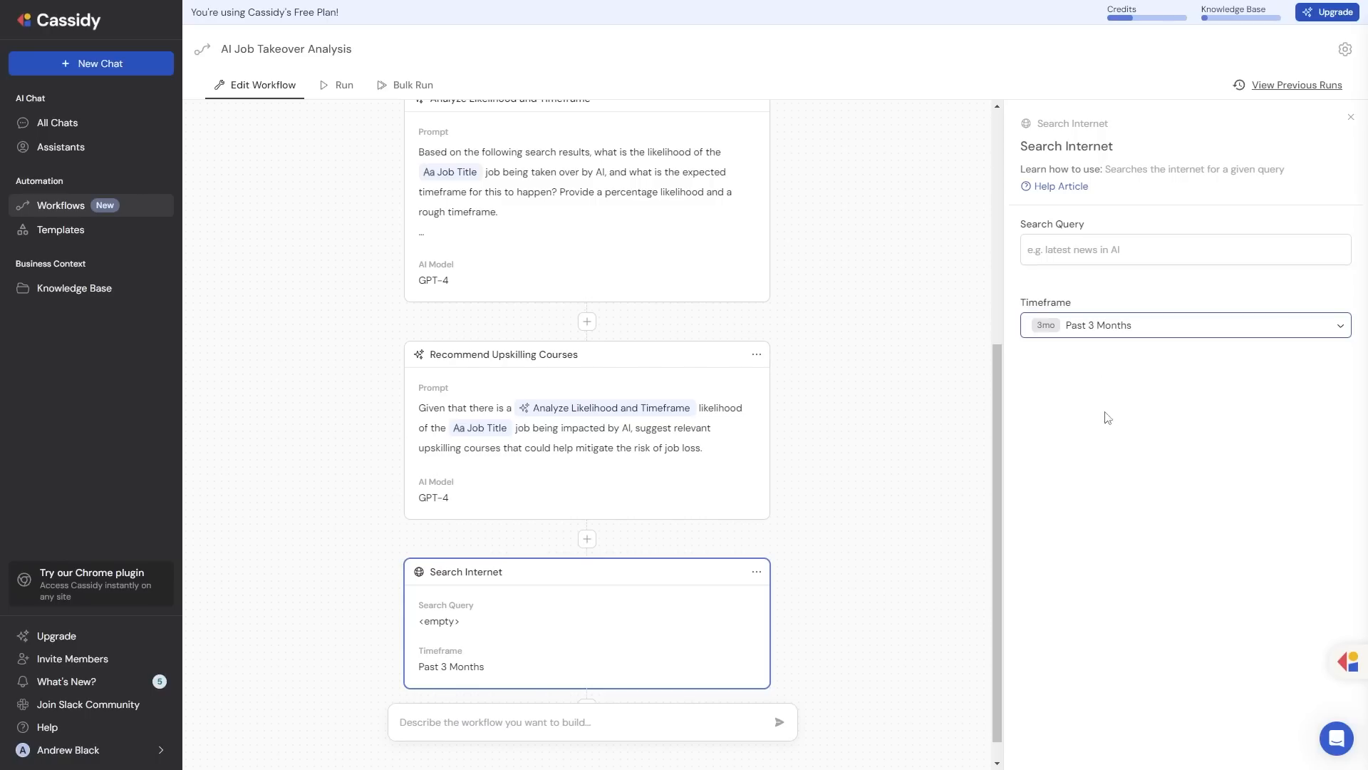
left_click(1111, 258)
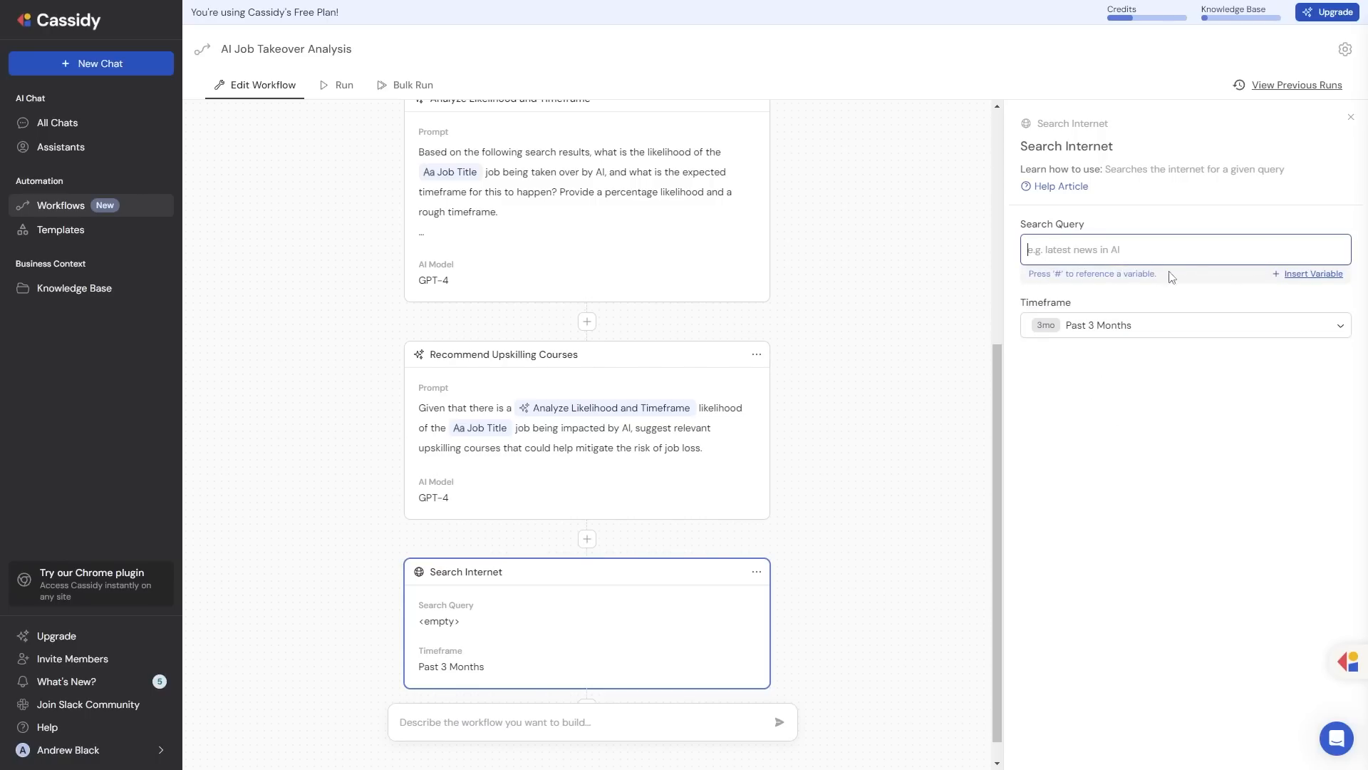
left_click(1317, 275)
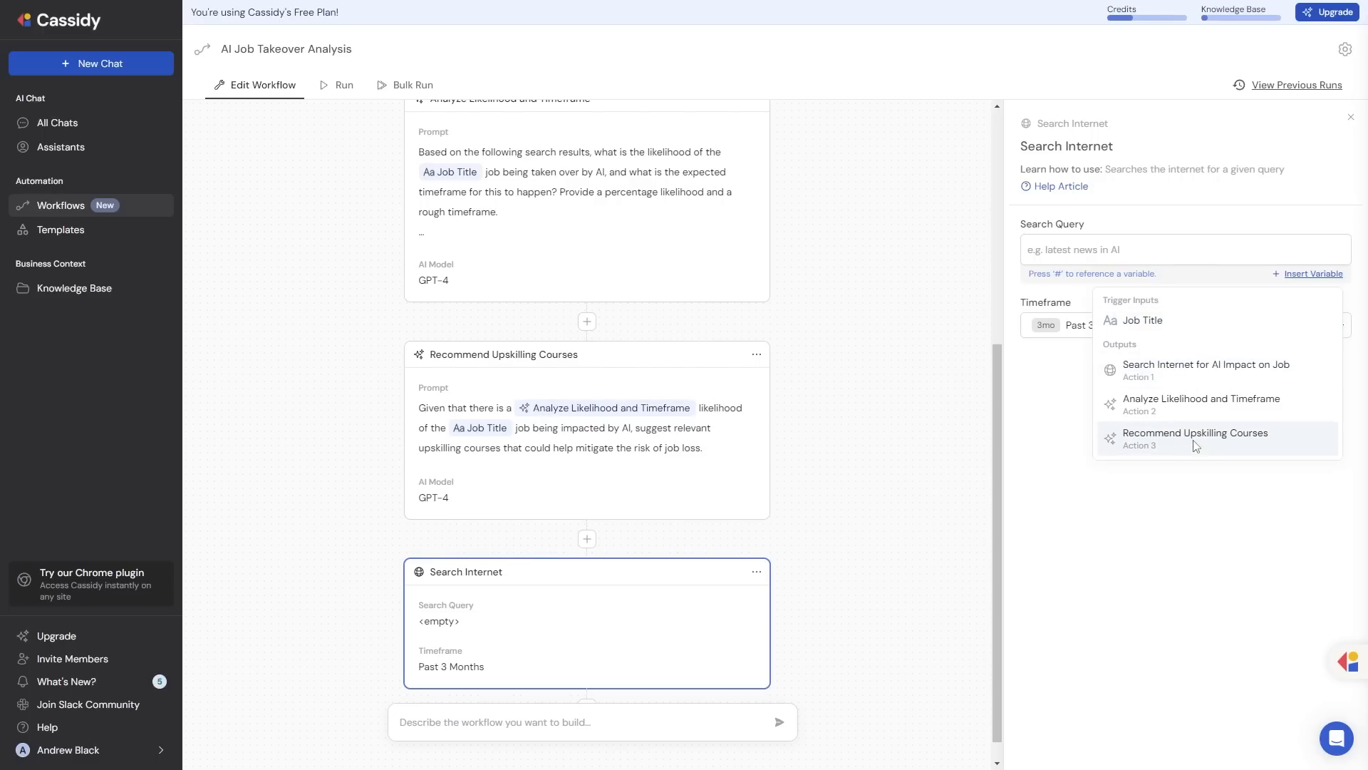
left_click(1184, 433)
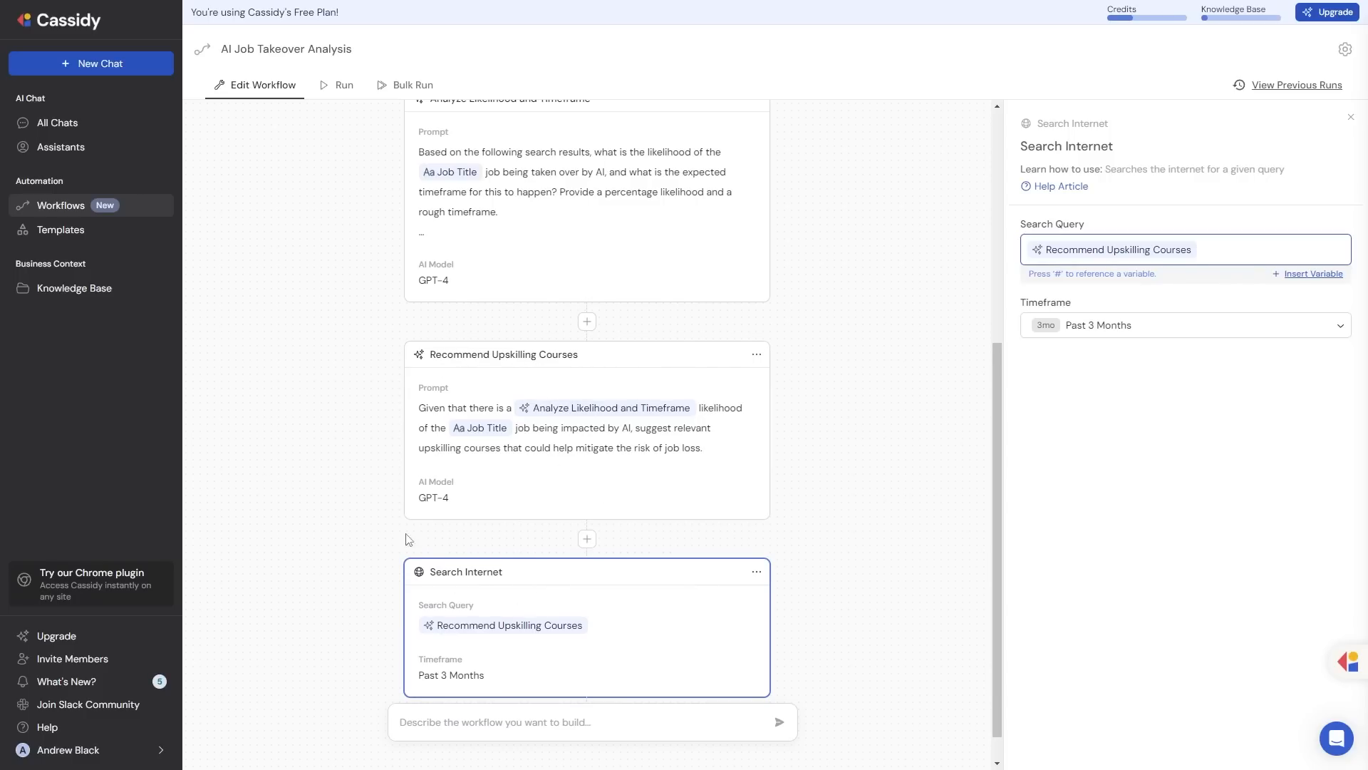
Check the workflow's run history, and reopen the last Search Internet action to review its query and timeframe options.
left_click(1297, 86)
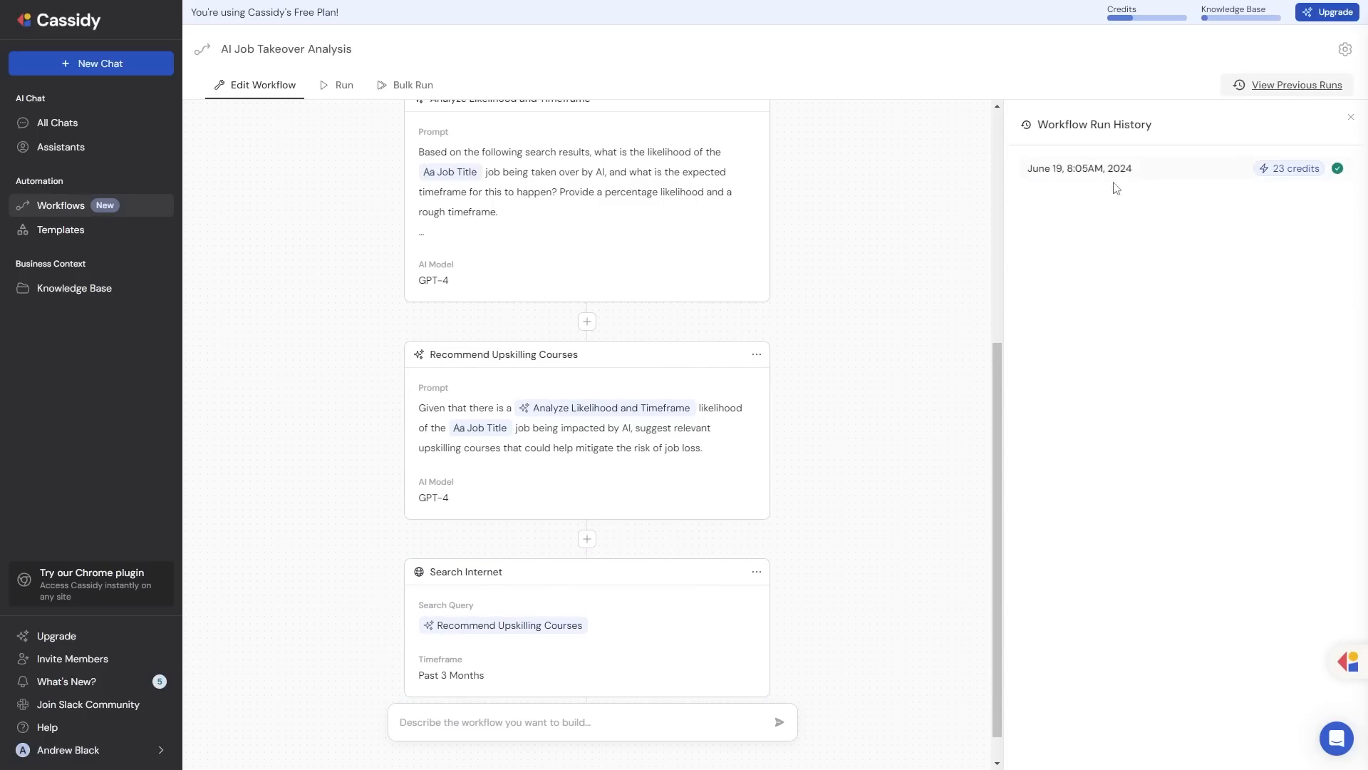
scroll(598, 329, "up", 5)
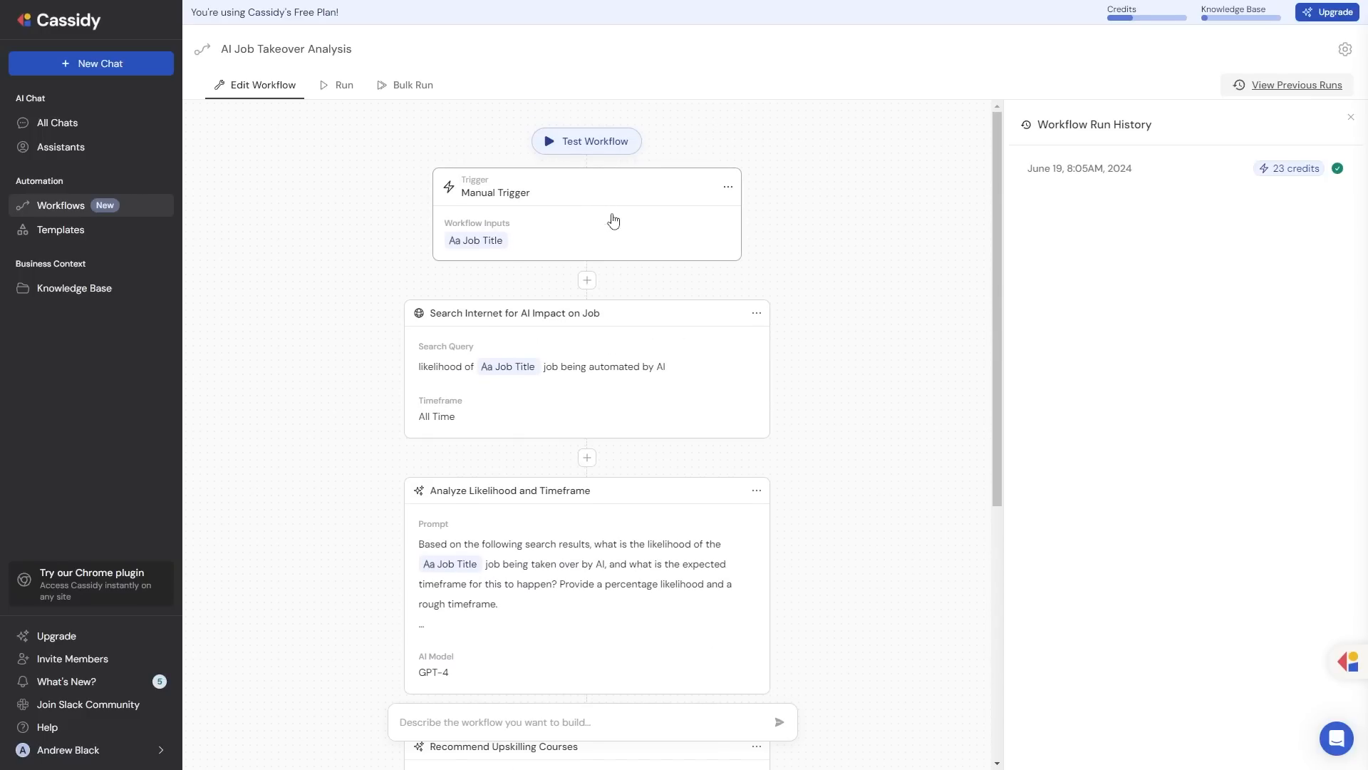
scroll(579, 442, "down", 6)
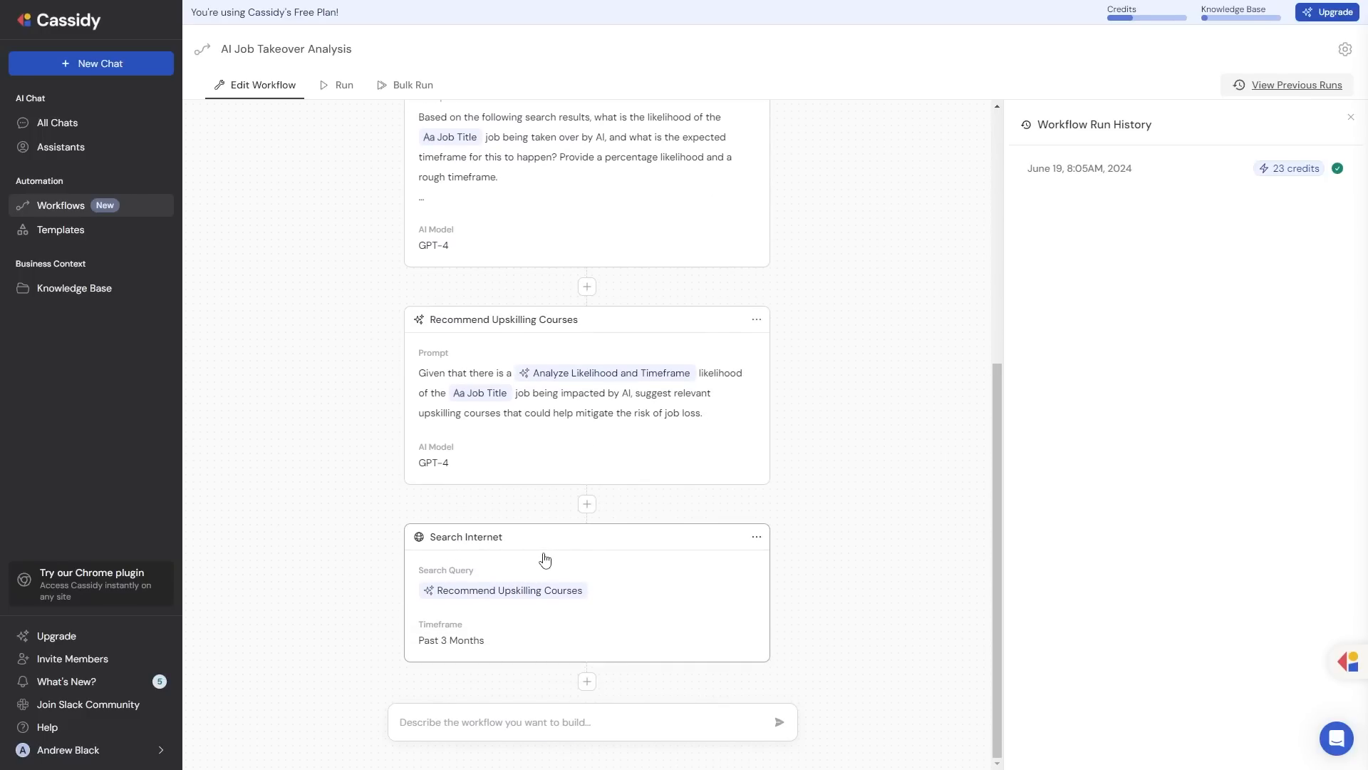
left_click(755, 537)
left_click(641, 563)
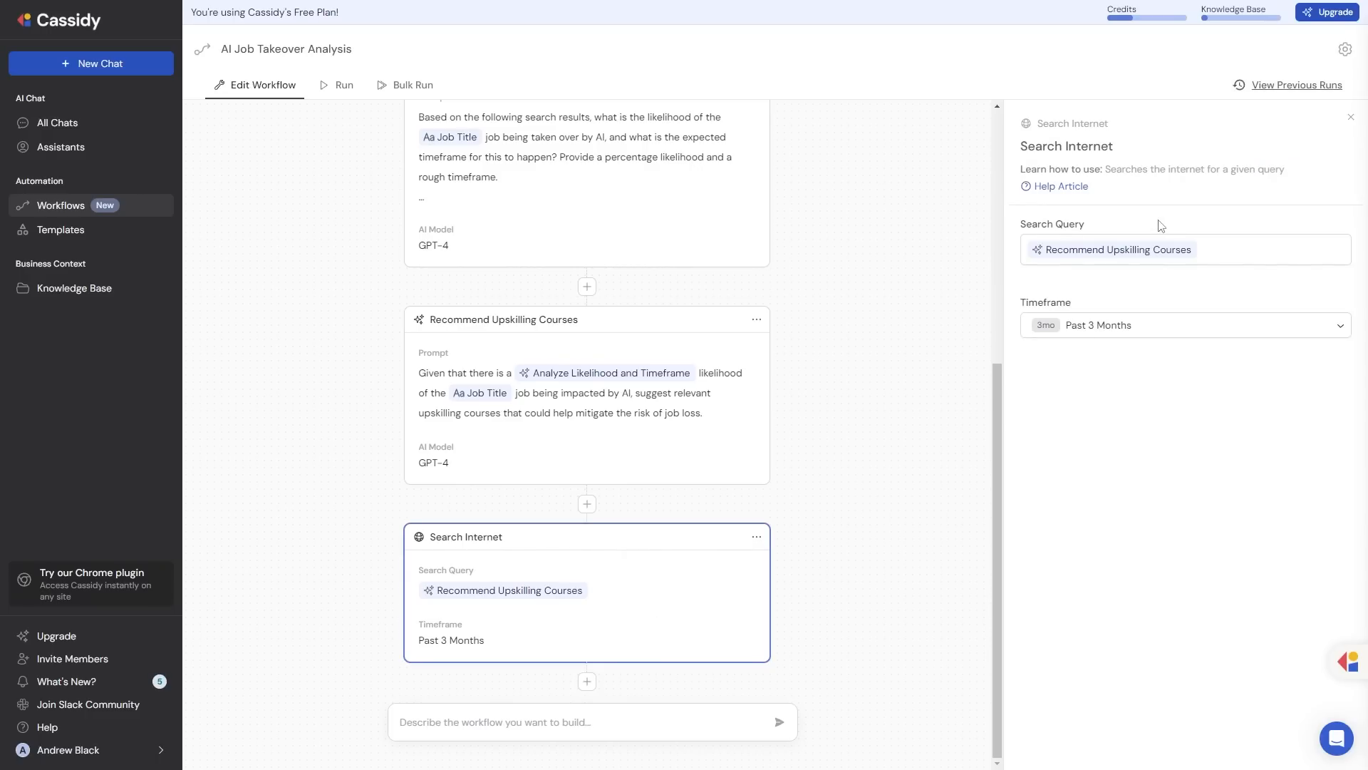
left_click(1081, 333)
left_click(1349, 332)
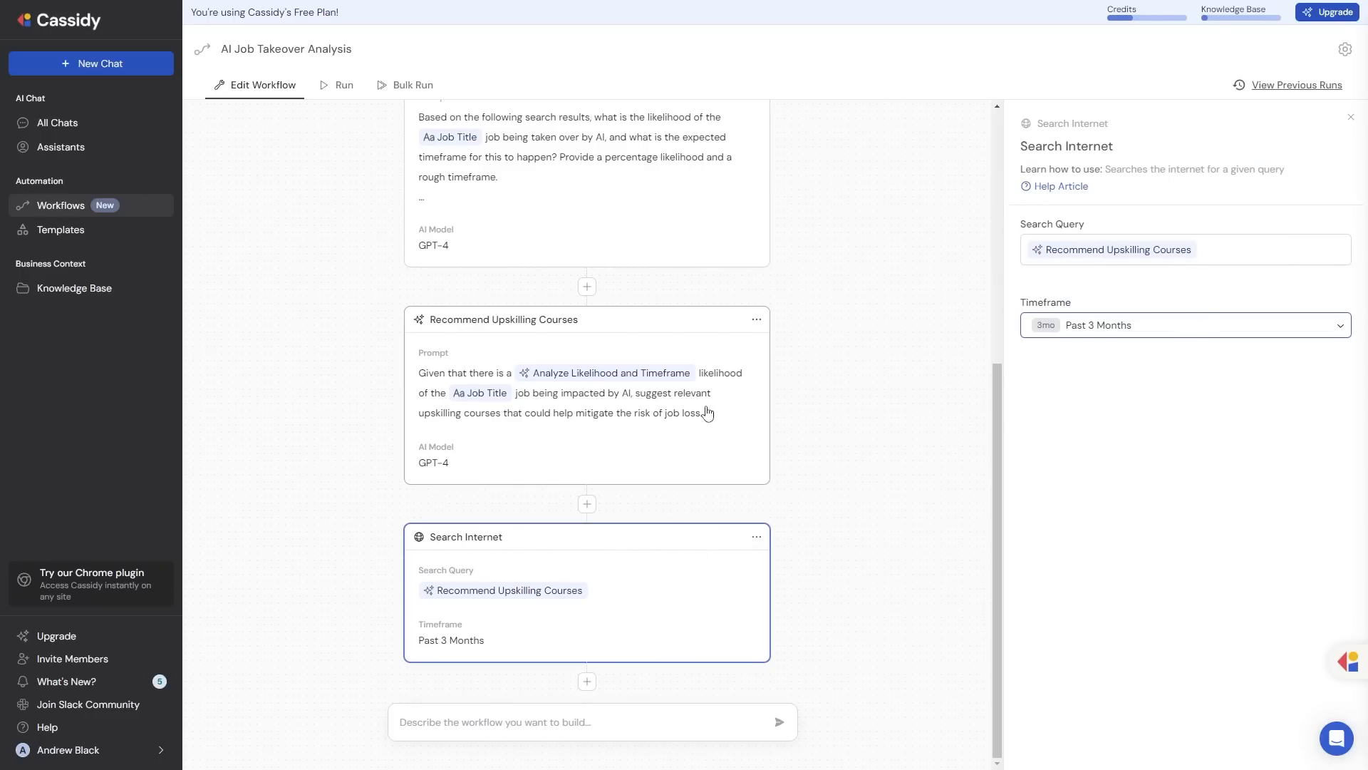
Test the extended workflow with the job title "A graphic designer for a small cafe in london".
scroll(705, 409, "up", 5)
left_click(611, 140)
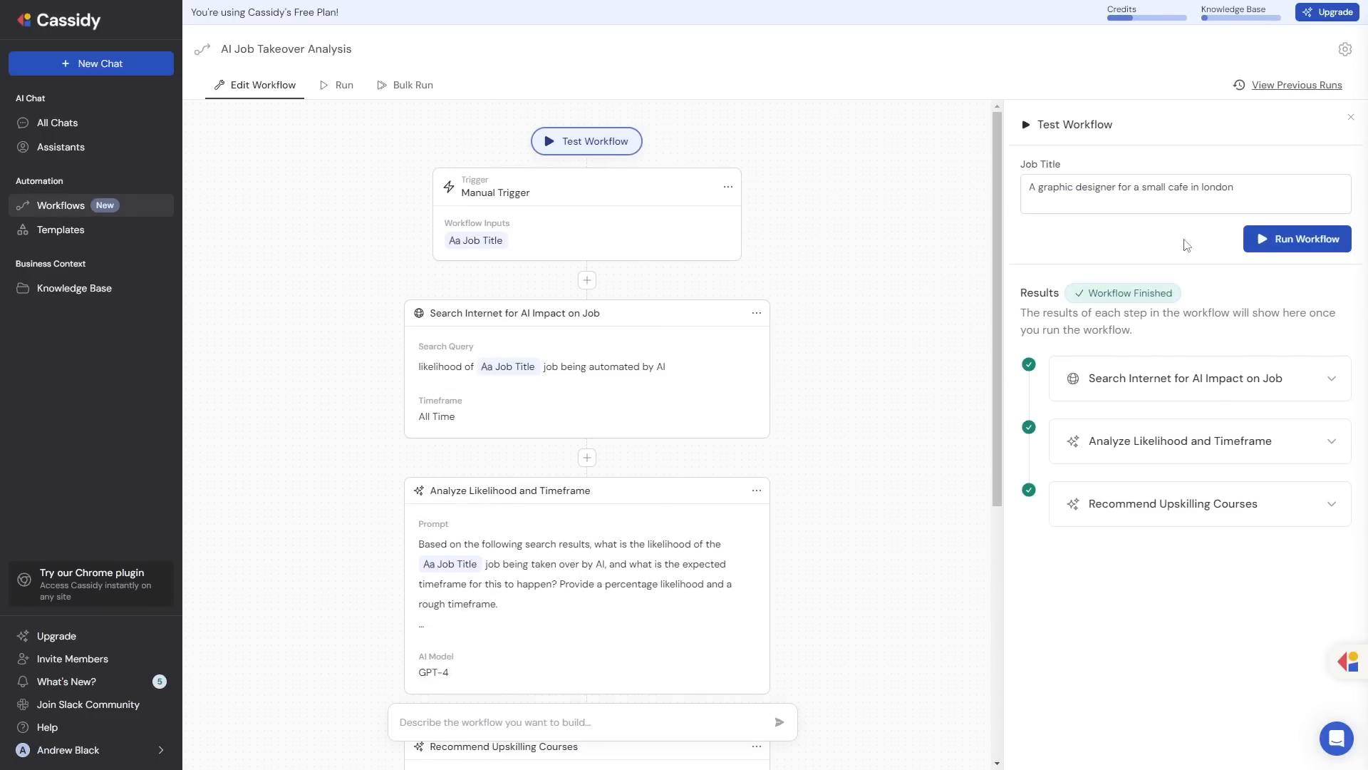
left_click(1286, 239)
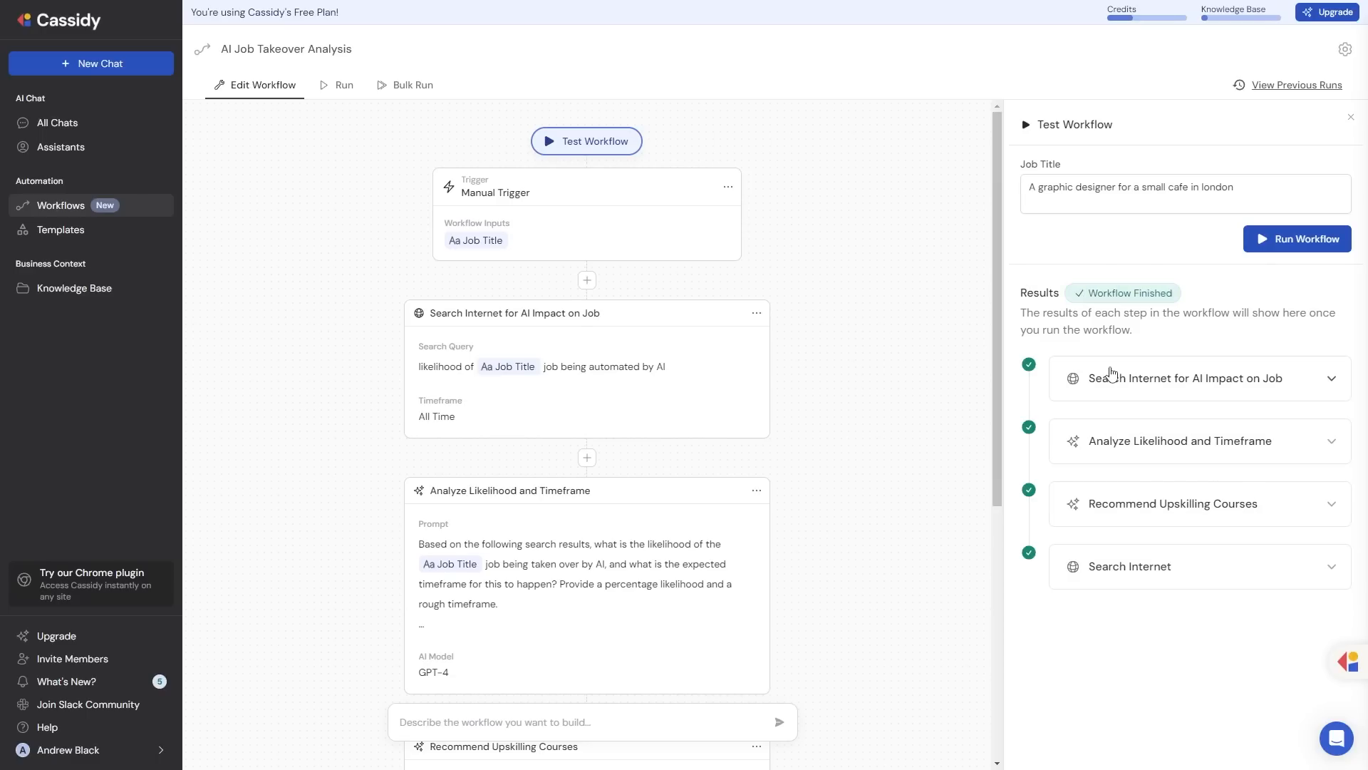
Read through the results of the final Search Internet action in the test run.
left_click(1331, 566)
scroll(1148, 464, "down", 4)
scroll(1092, 401, "down", 9)
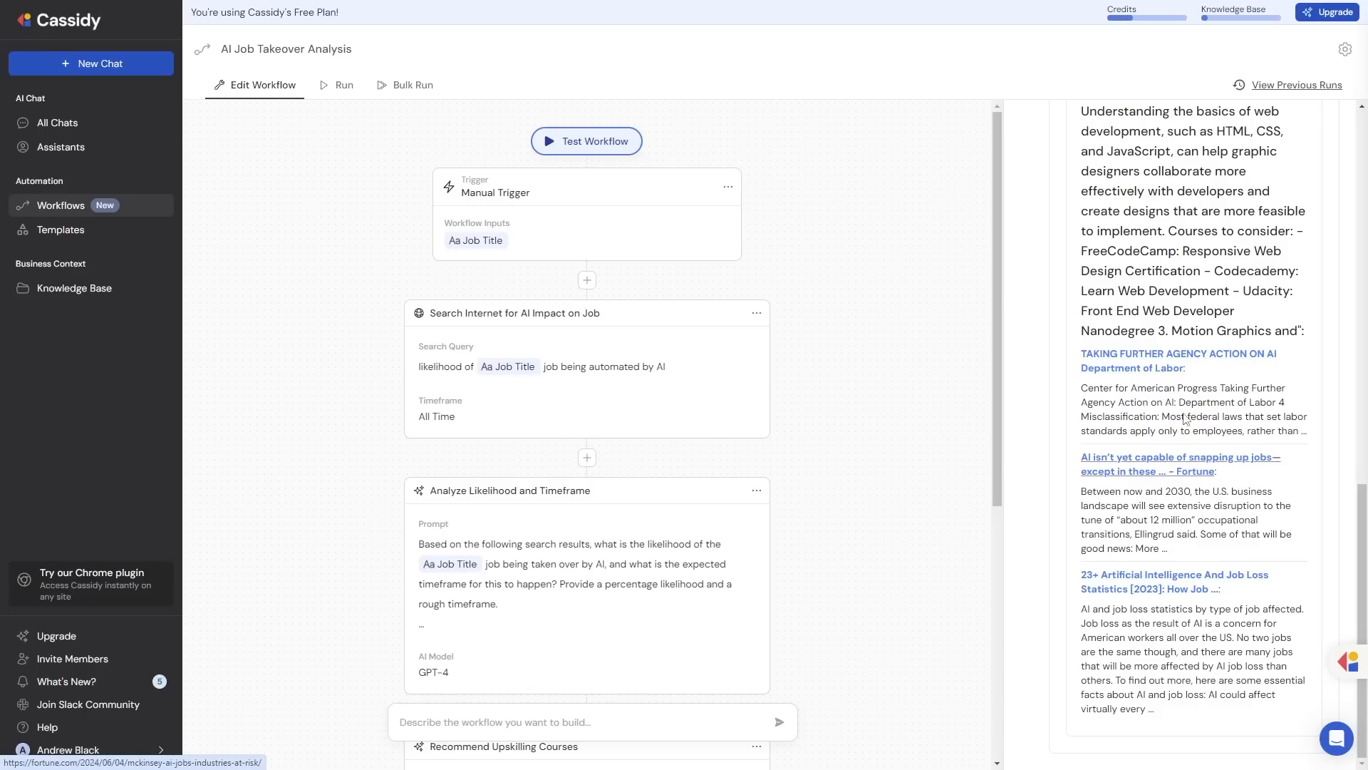
scroll(1010, 214, "up", 4)
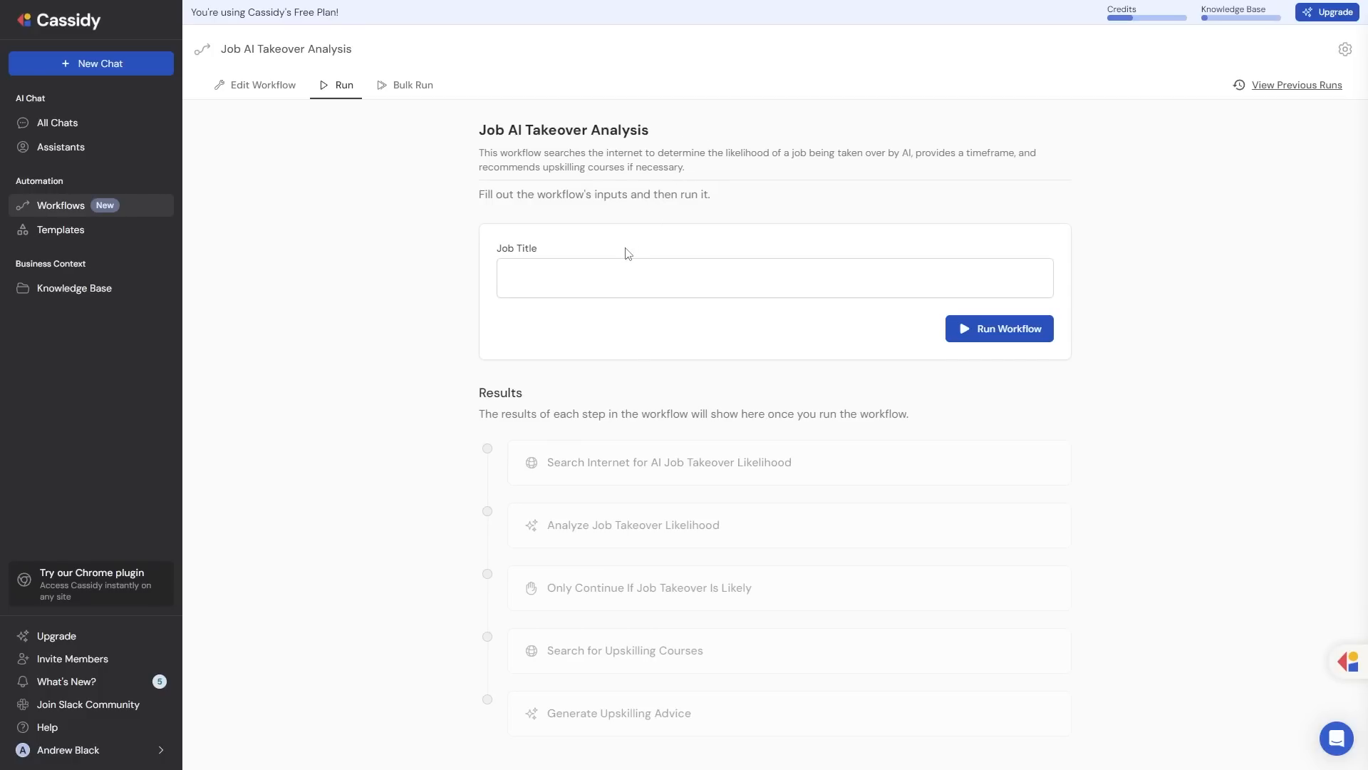
Run the Job AI Takeover Analysis workflow for the job title "a graphic designer who works at a cafe in london".
left_click(618, 279)
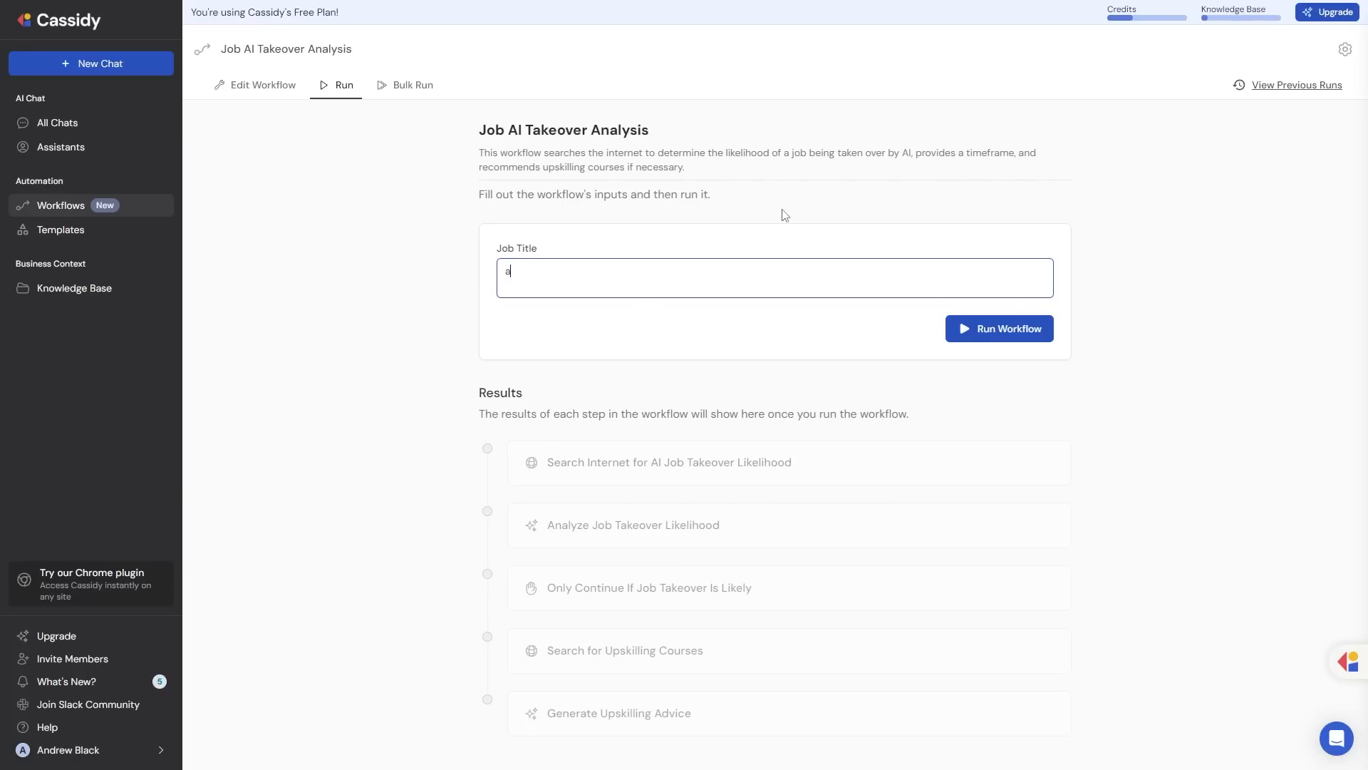
type("a graphic designer who works at a cafe in london")
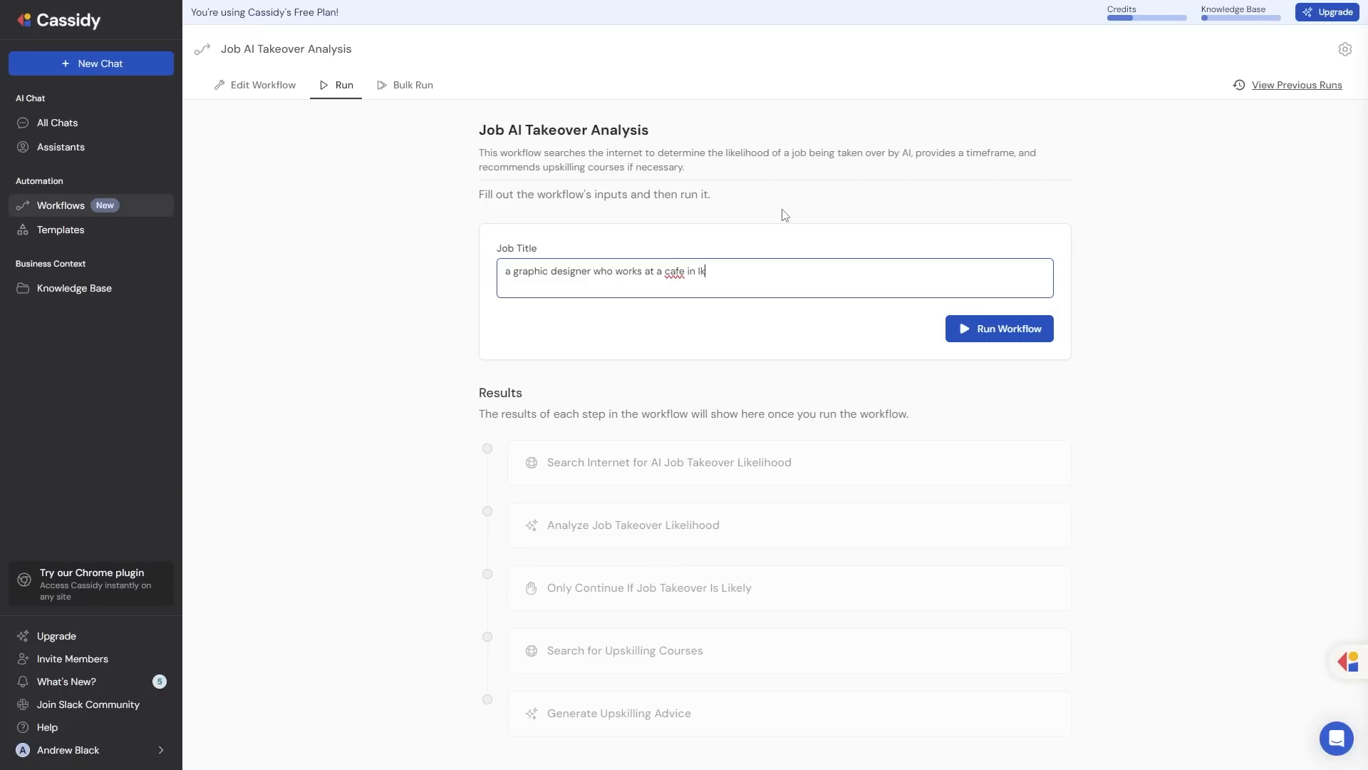
left_click(962, 330)
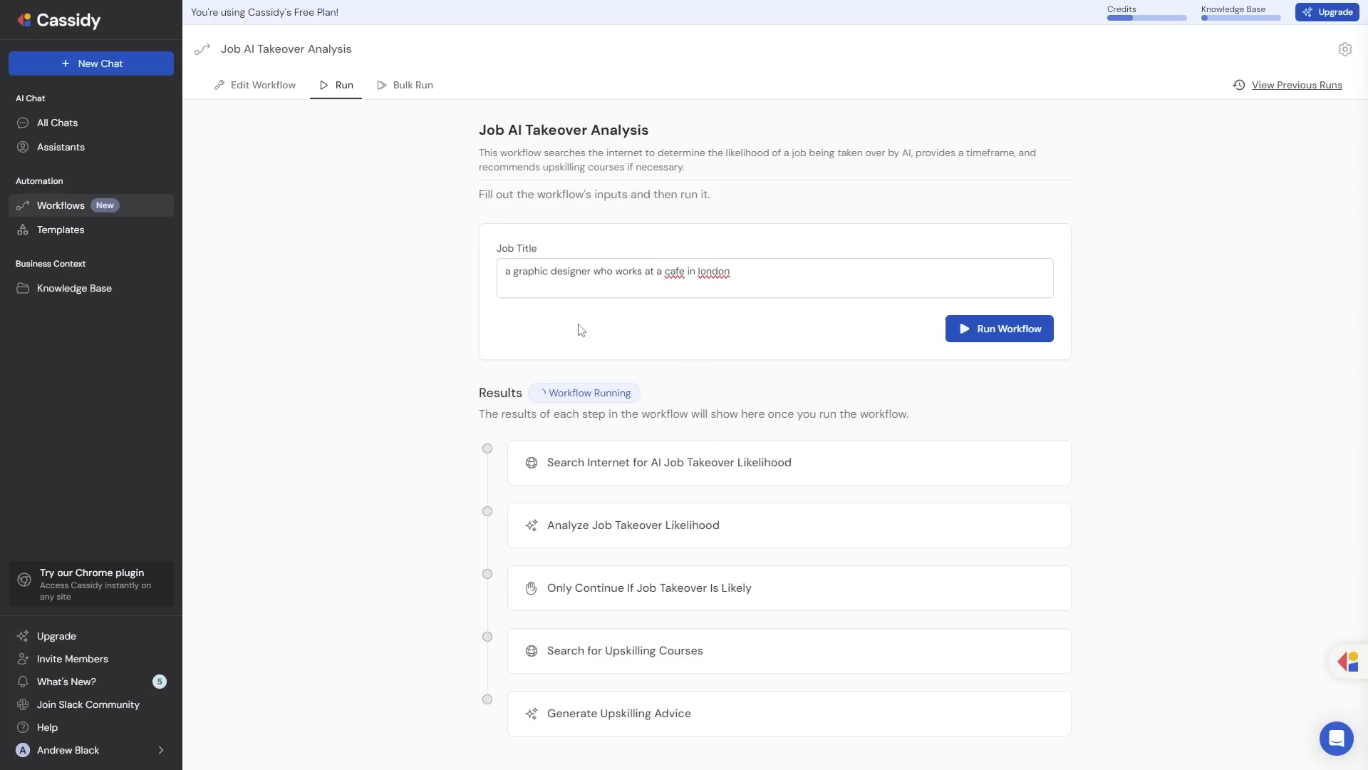
Review the outputs of Search Internet for AI Job Takeover Likelihood and Analyze Job Takeover Likelihood, and collapse both.
left_click(1045, 460)
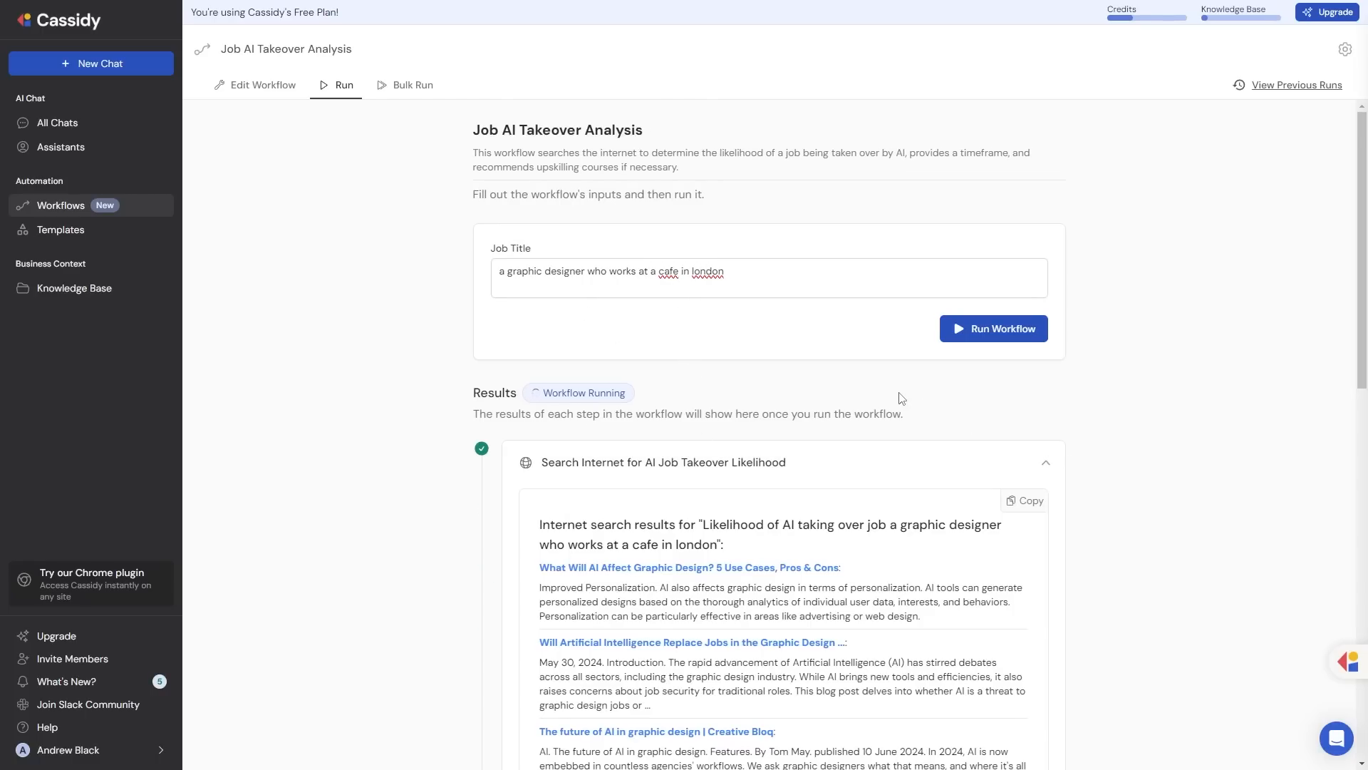
scroll(901, 397, "down", 2)
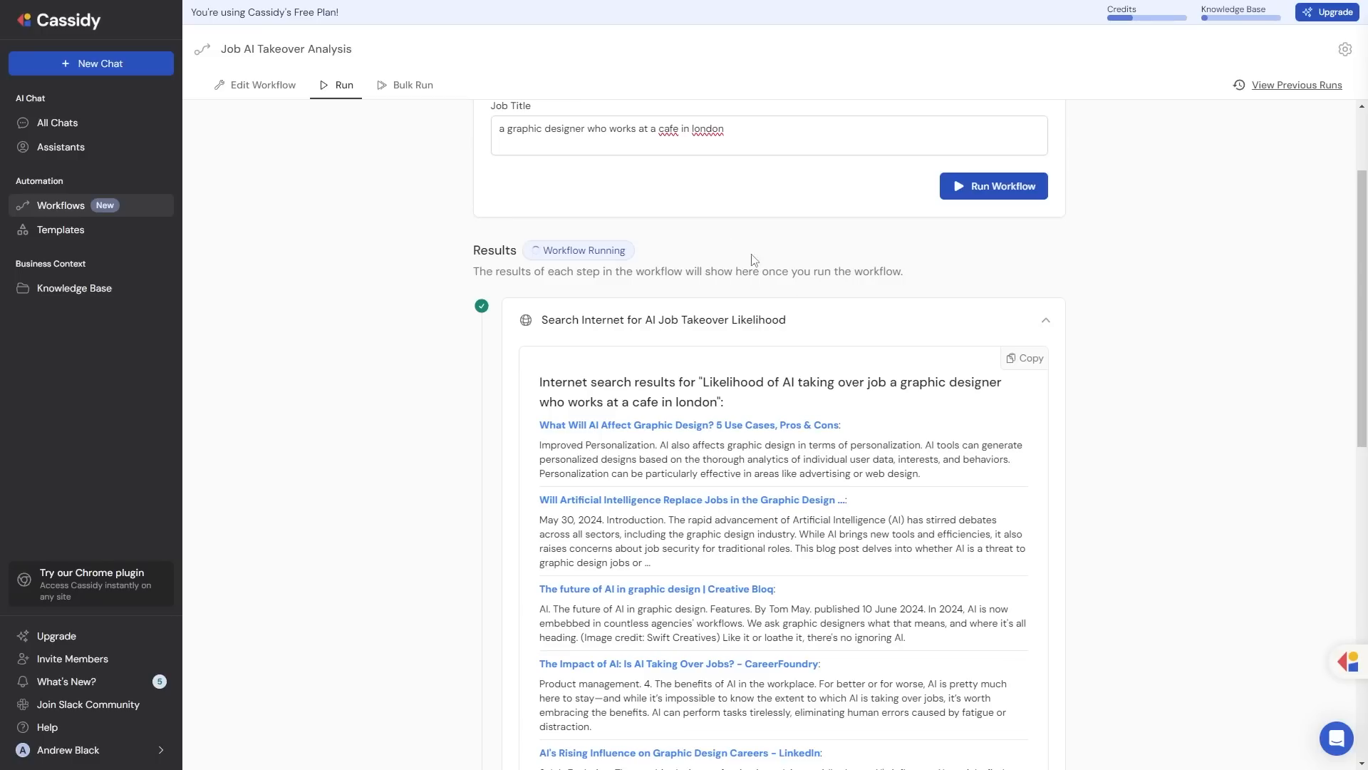
left_click(1046, 320)
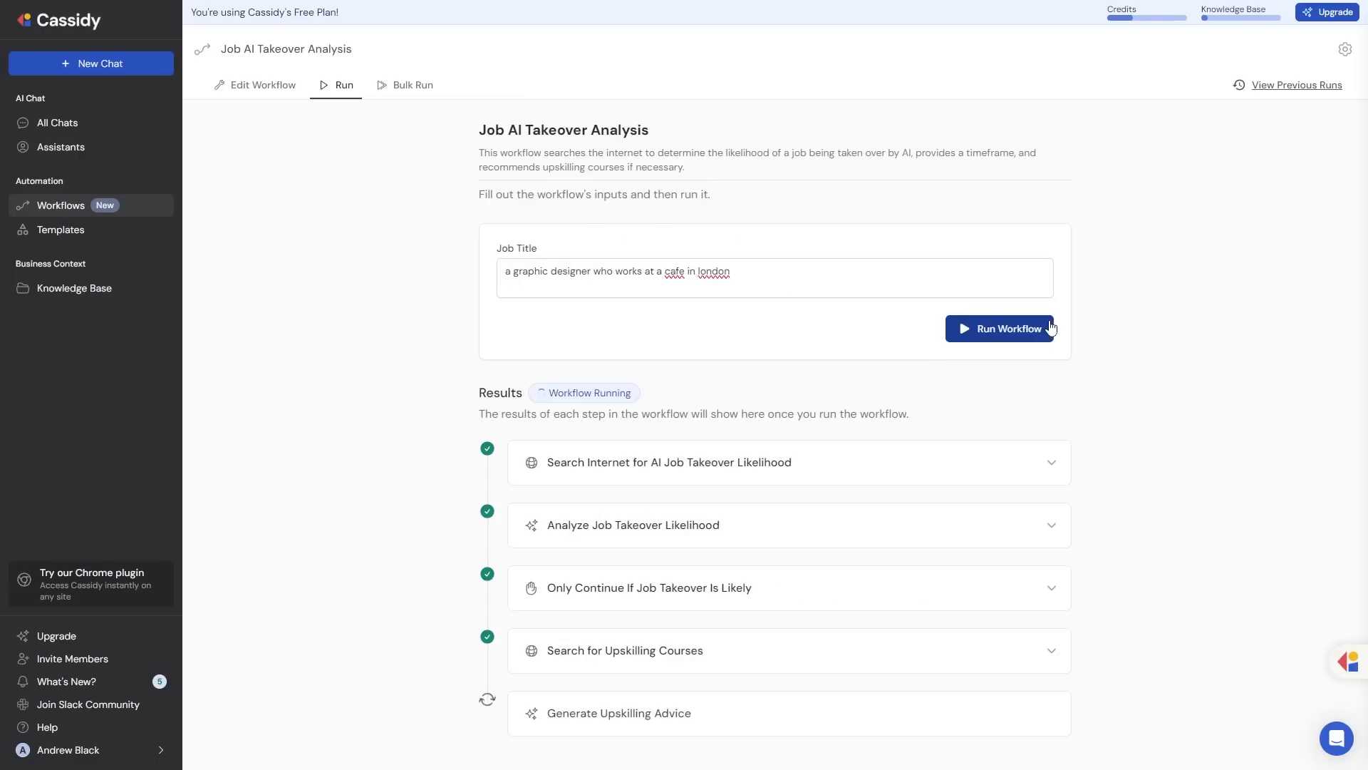
left_click(1045, 525)
scroll(872, 399, "down", 2)
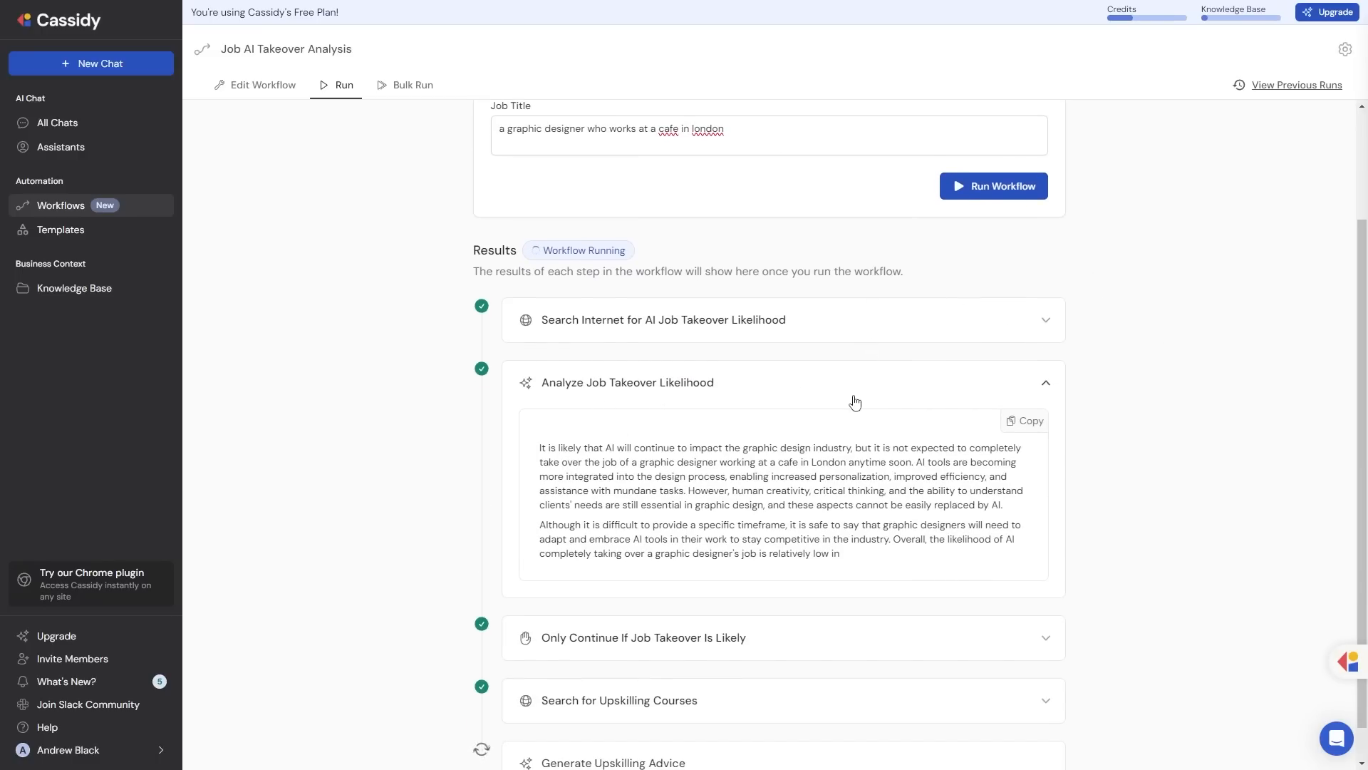
left_click(925, 326)
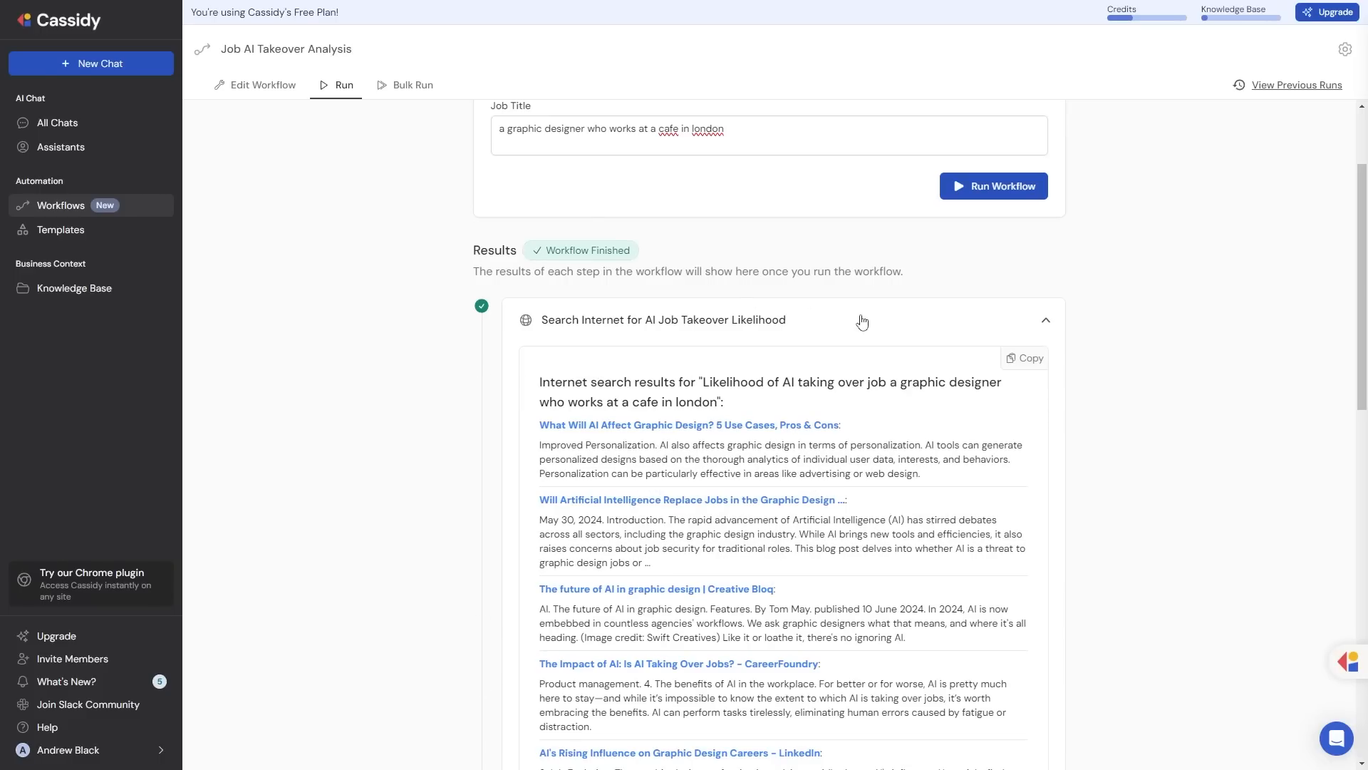
left_click(970, 318)
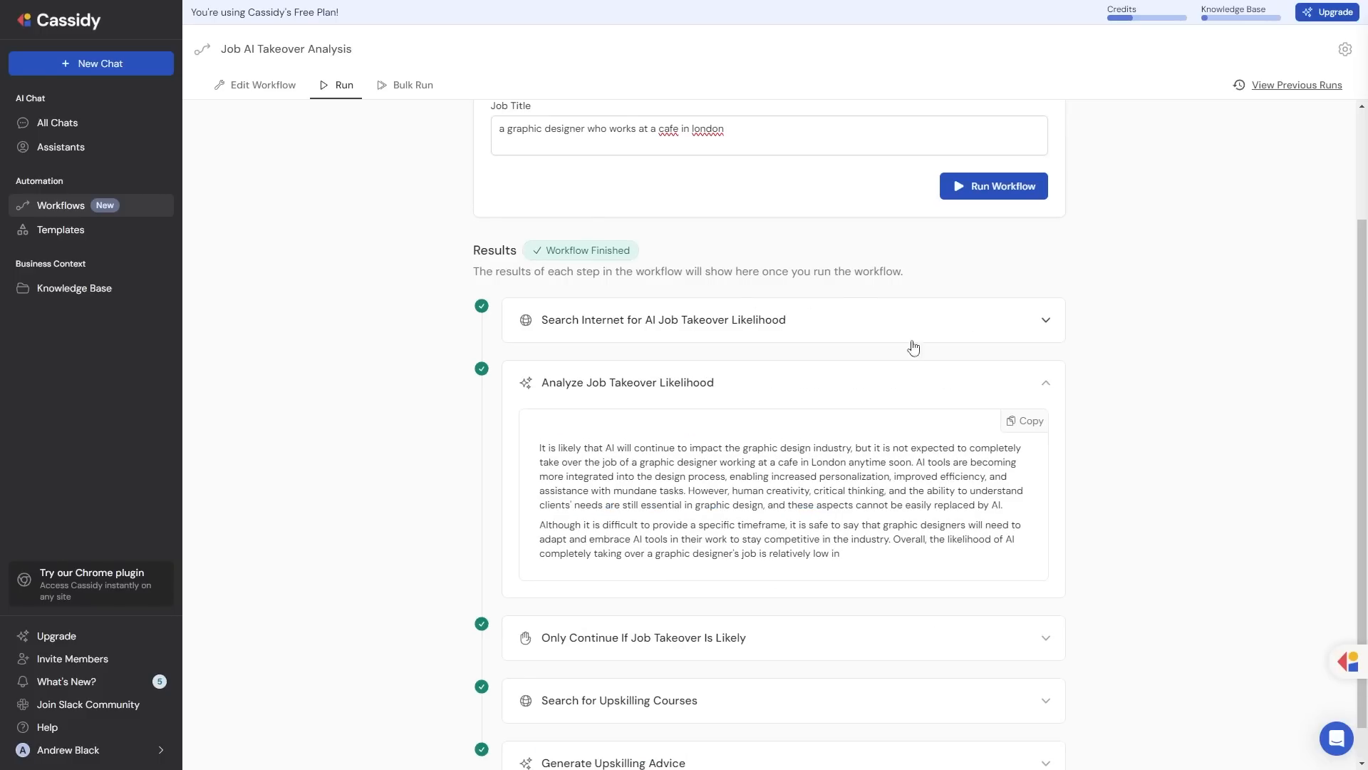
left_click(1038, 386)
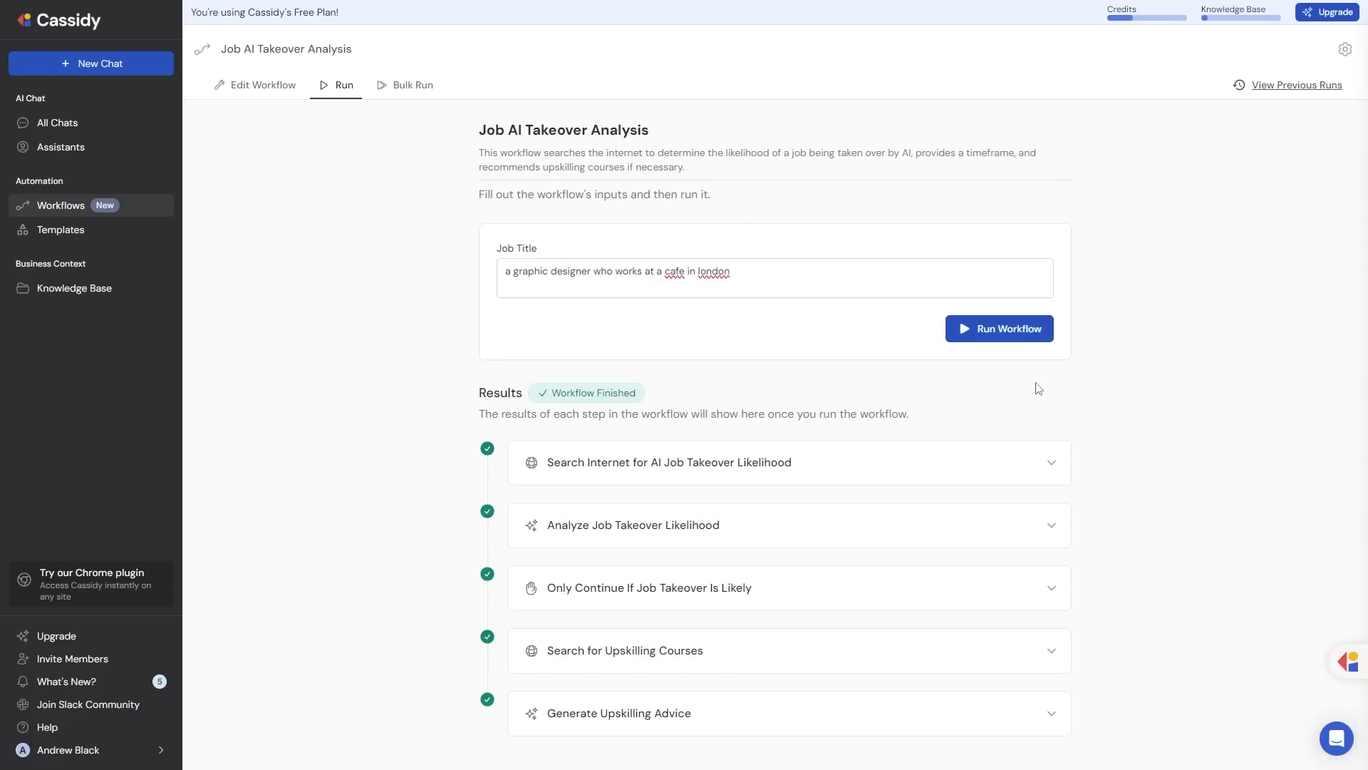
Check the results of Only Continue If Job Takeover Is Likely and Search for Upskilling Courses, and collapse both.
left_click(1023, 583)
scroll(892, 494, "down", 2)
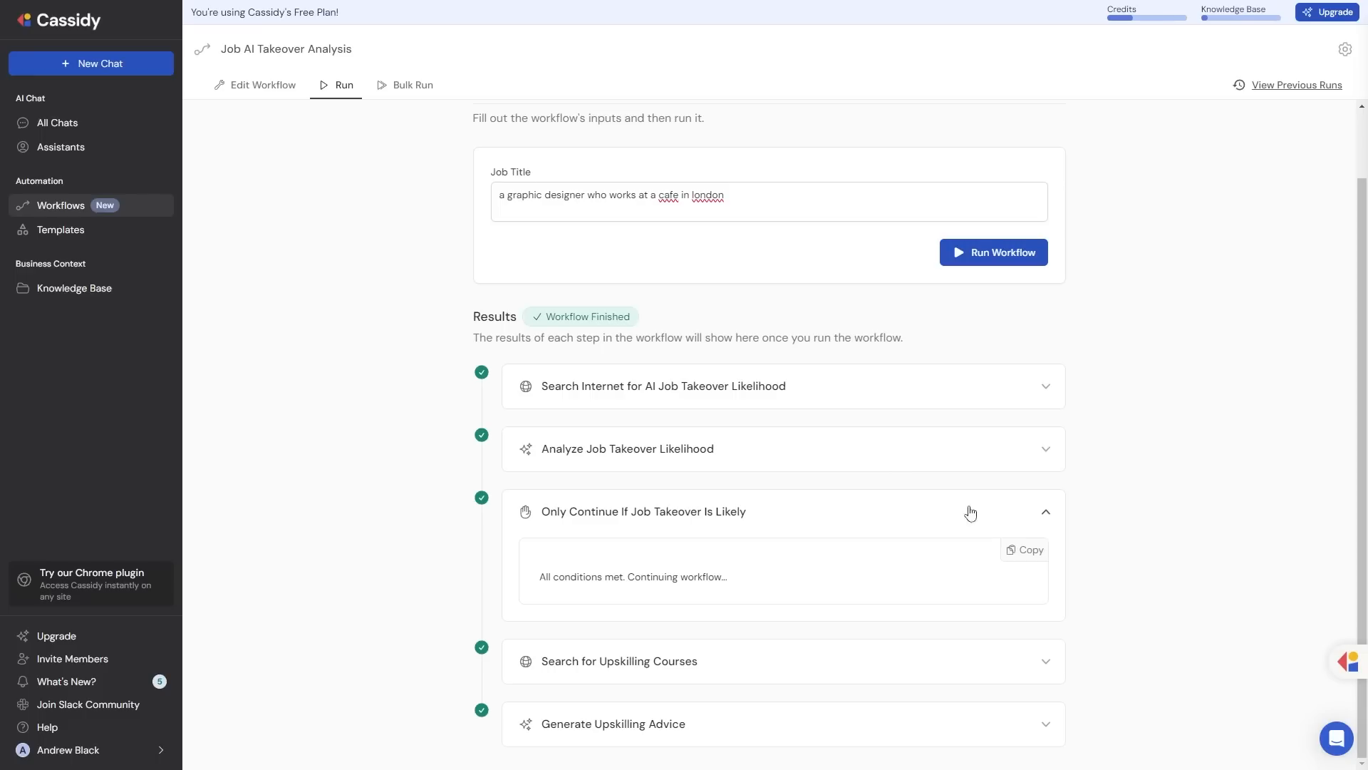
left_click(1024, 512)
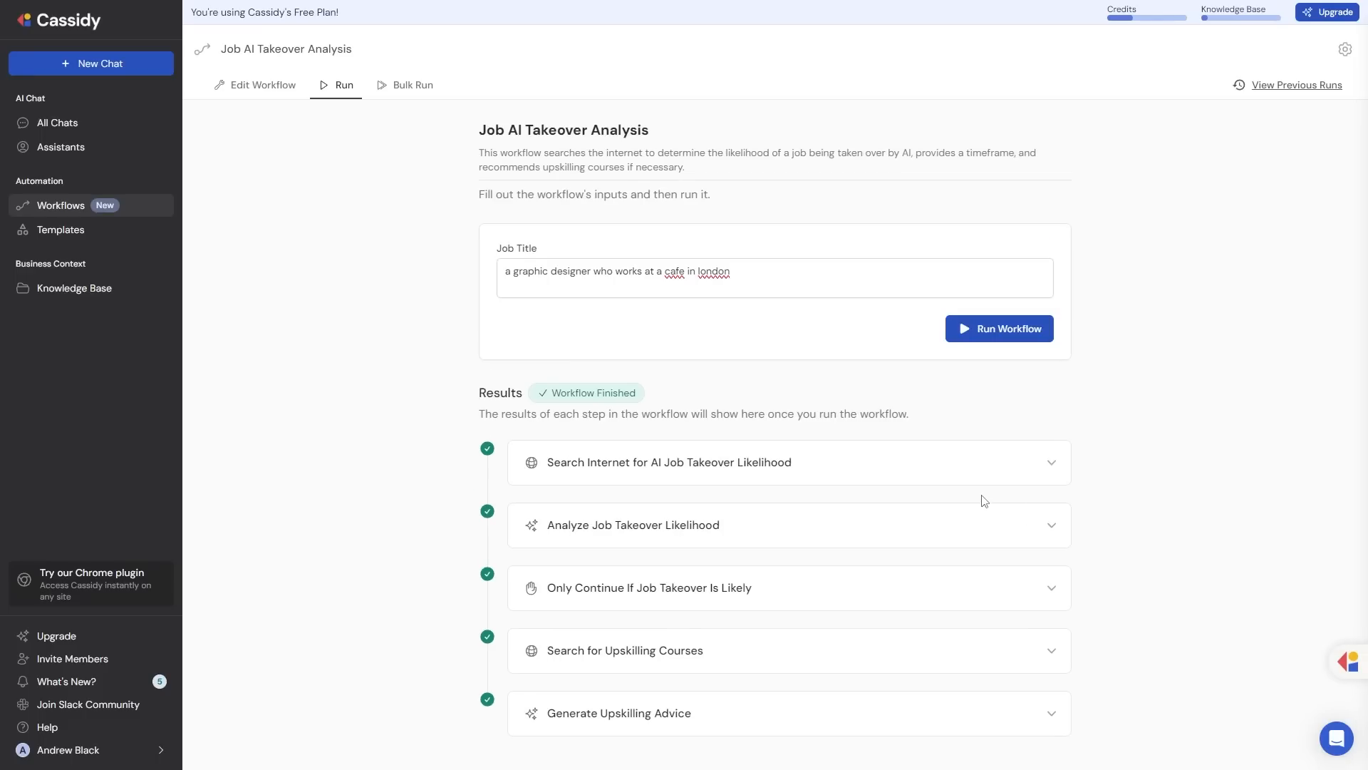
left_click(1050, 649)
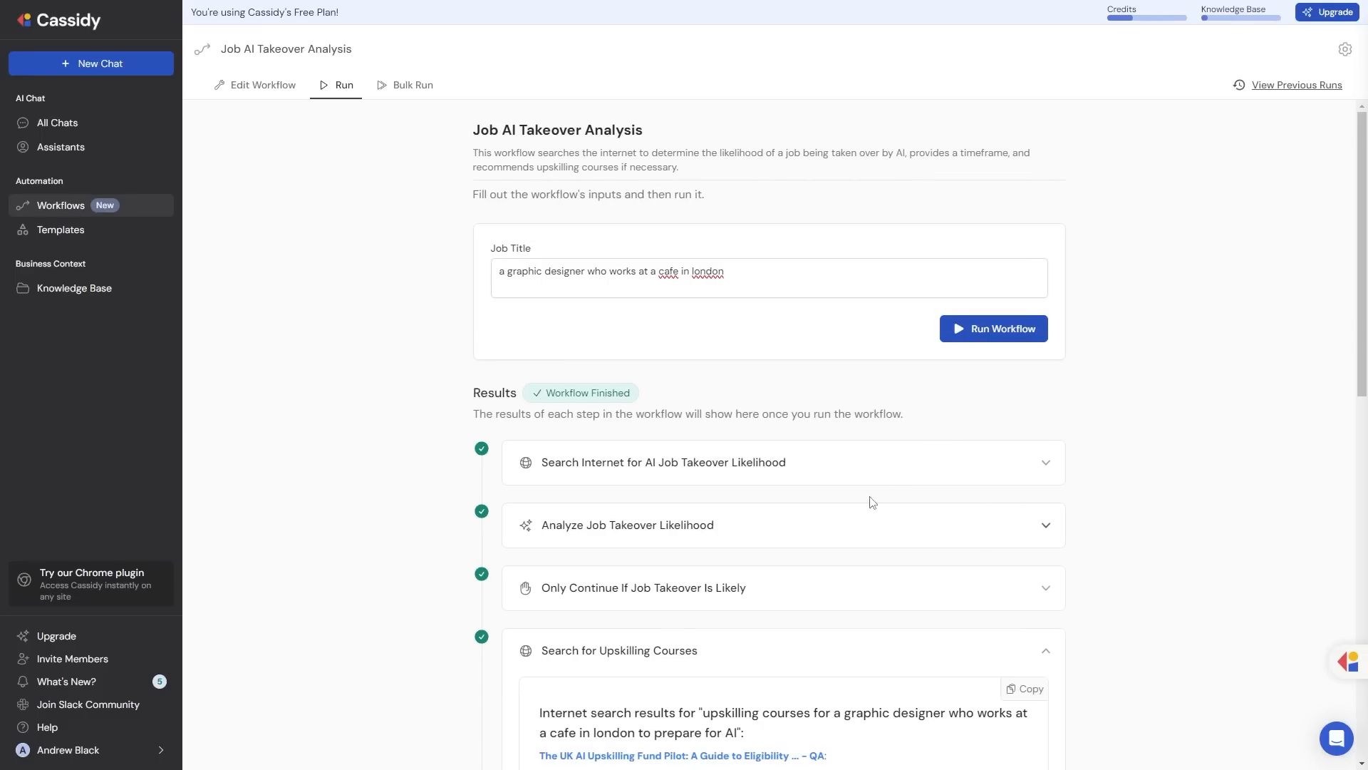
scroll(867, 504, "down", 4)
left_click(896, 356)
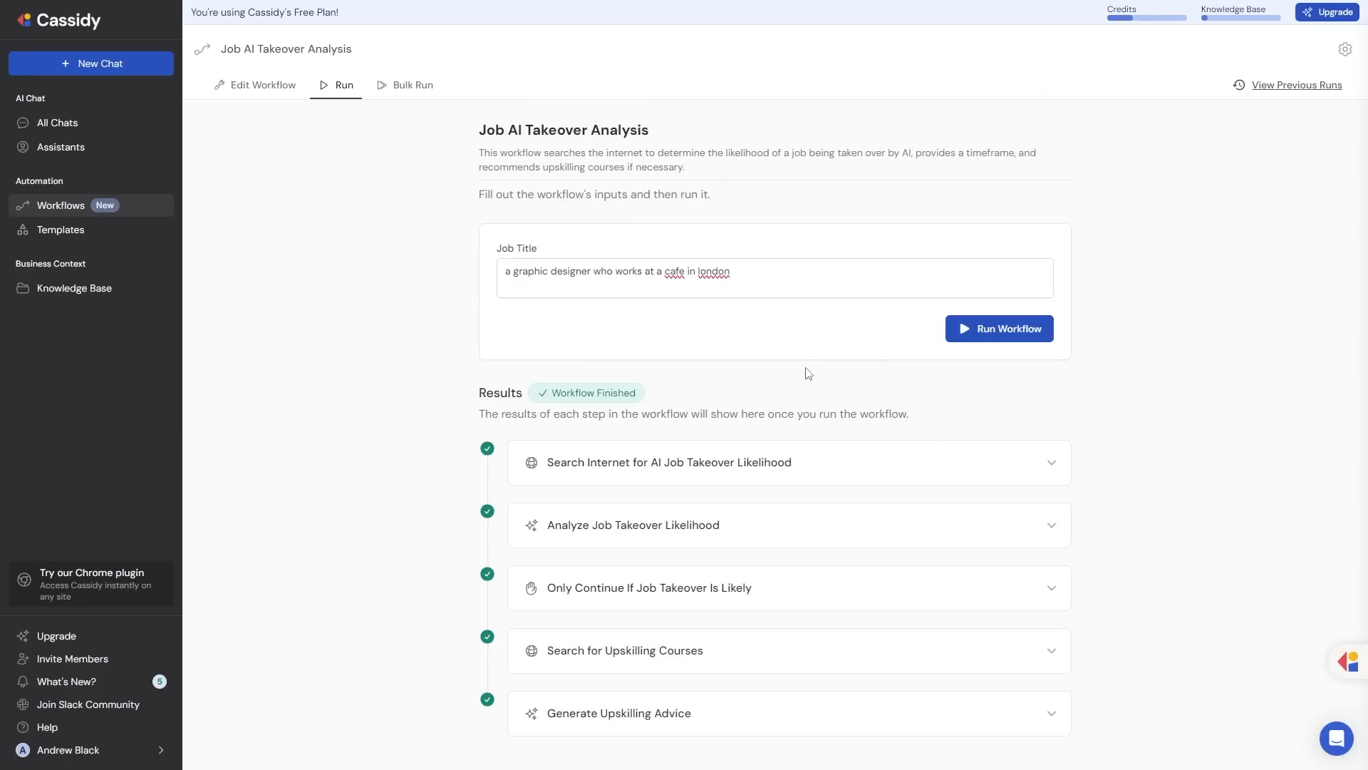
Read the Generate Upskilling Advice result and compare it with the job title entered for the run.
left_click(1023, 695)
scroll(855, 502, "down", 3)
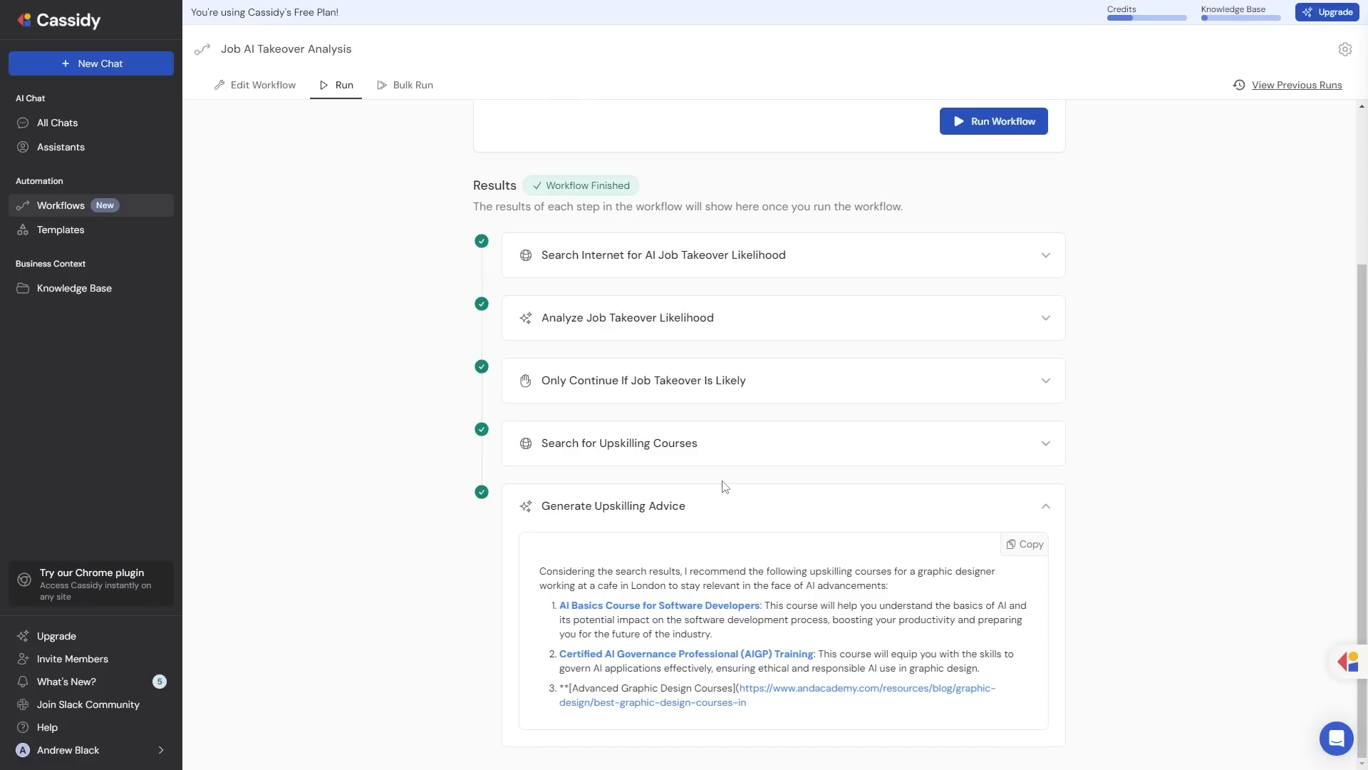
scroll(725, 487, "up", 3)
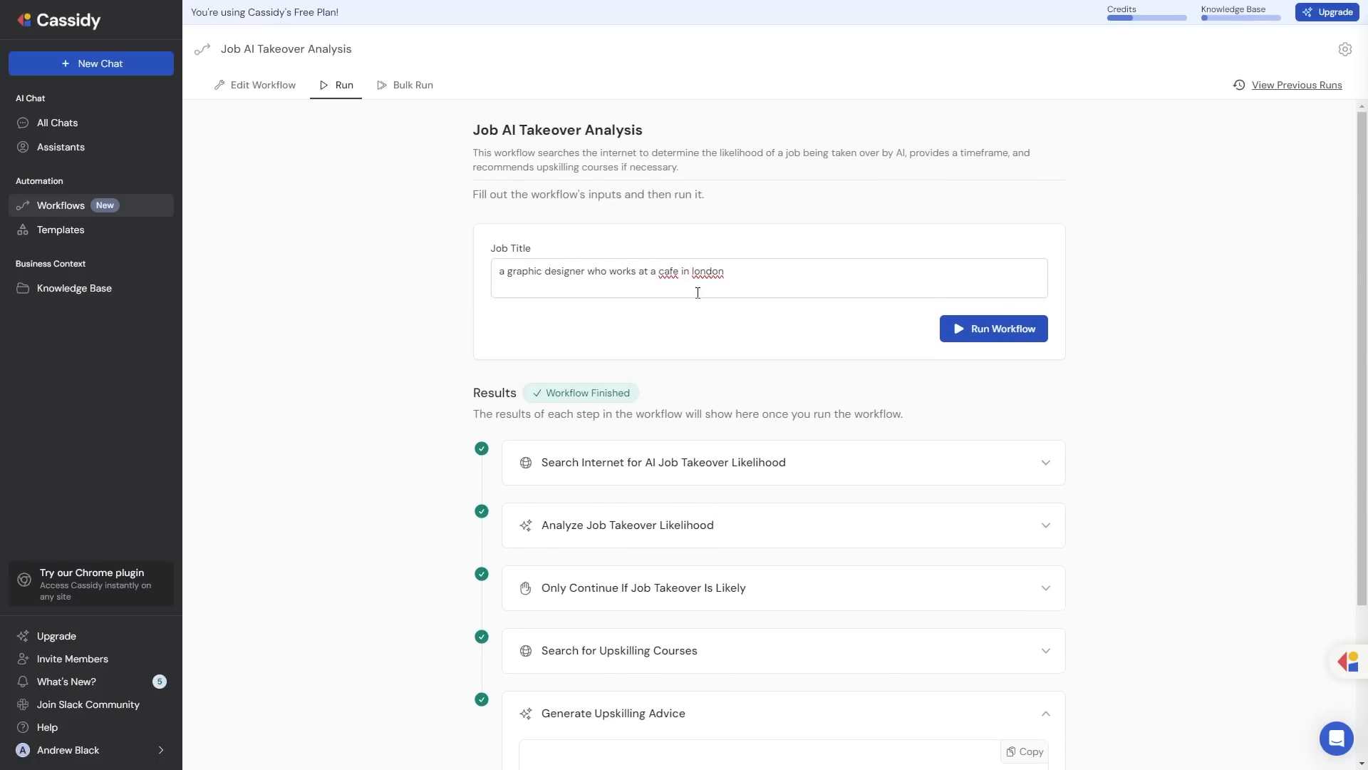
scroll(882, 376, "down", 3)
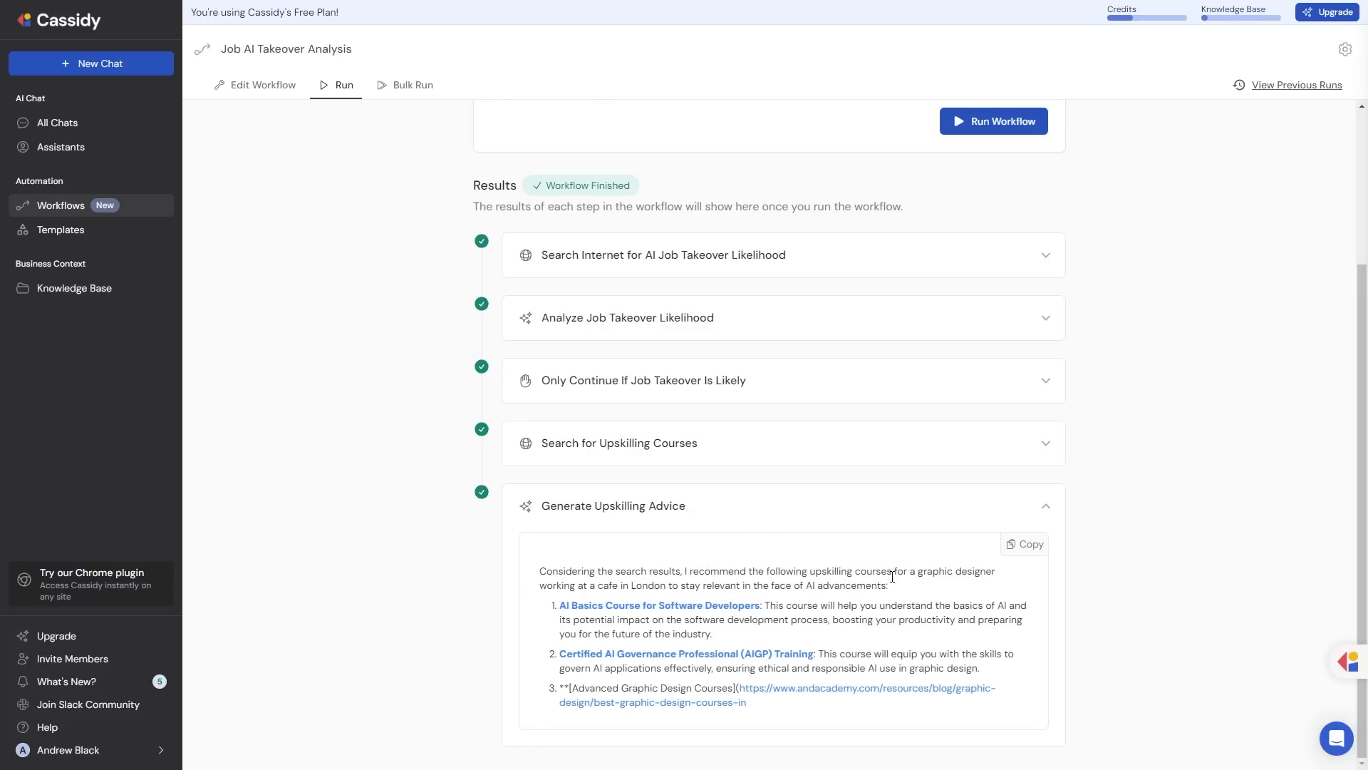
Examine how the upskilling advice's opening sentence reflects the cafe in London from the job title.
left_click_drag(591, 585, 702, 585)
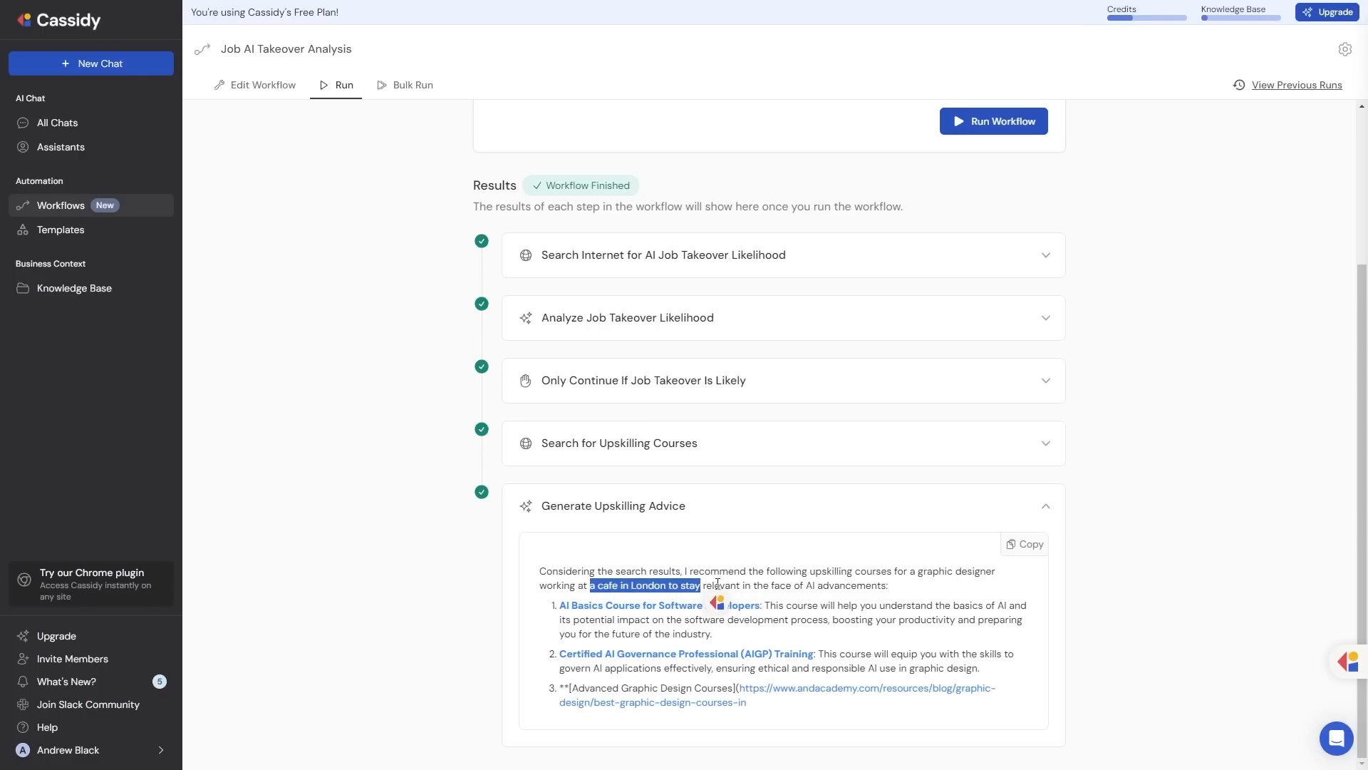
left_click(766, 580)
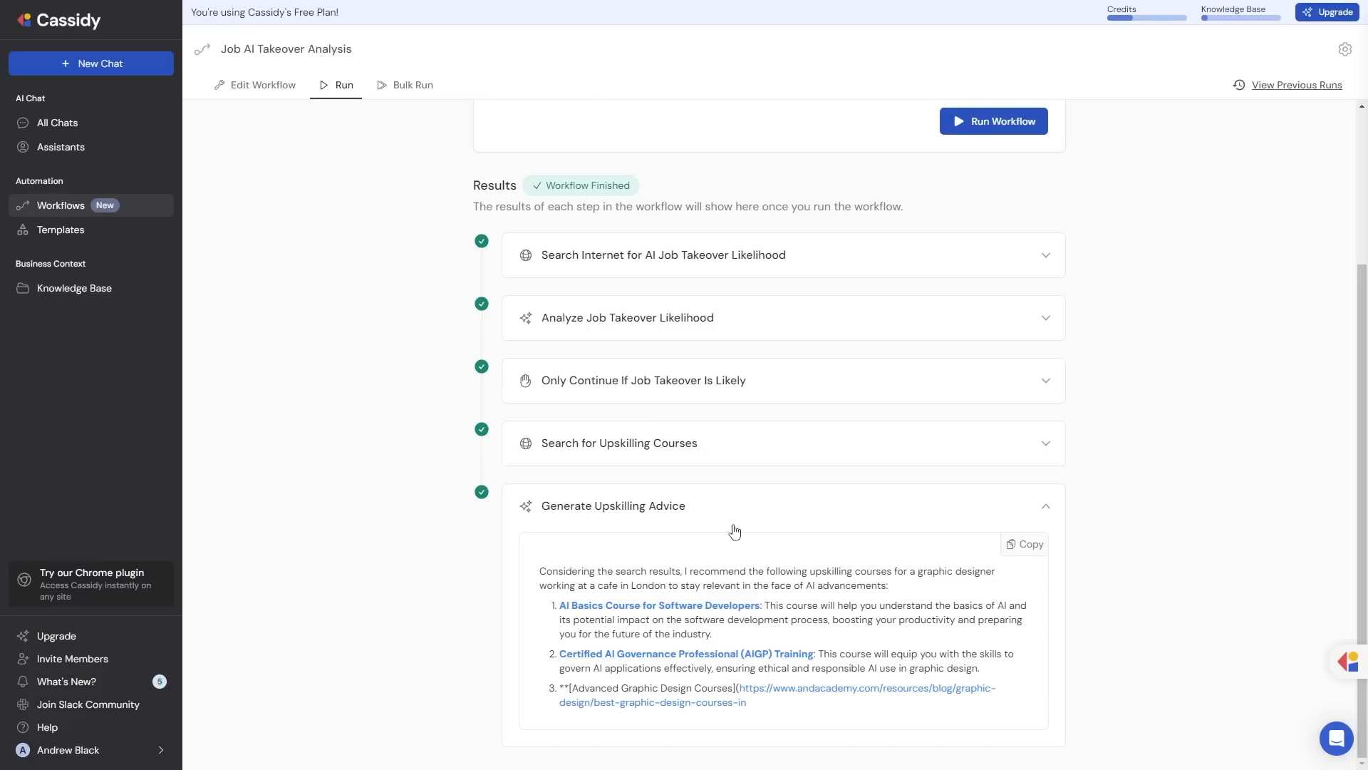
scroll(745, 416, "up", 3)
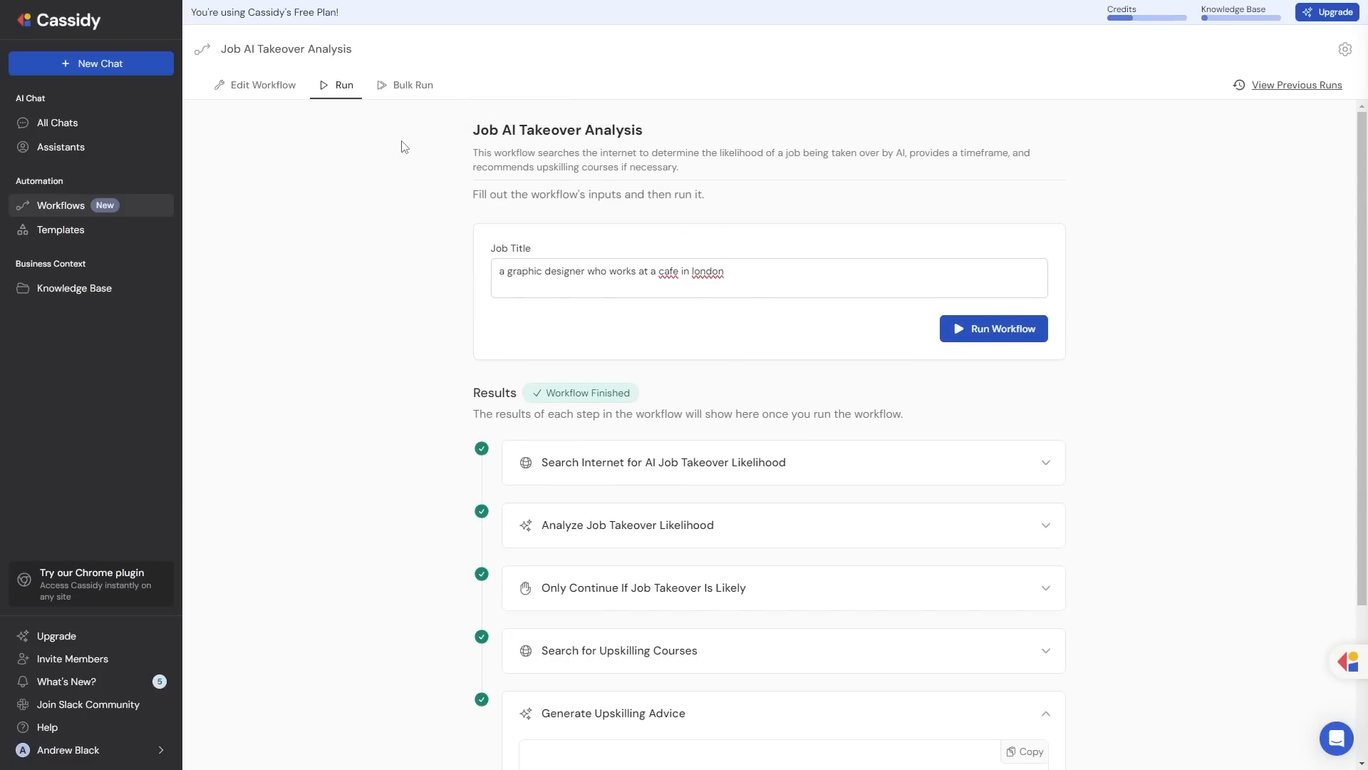
Return to the workflow list and start a new workflow to be generated from a written description.
left_click(138, 68)
left_click(57, 204)
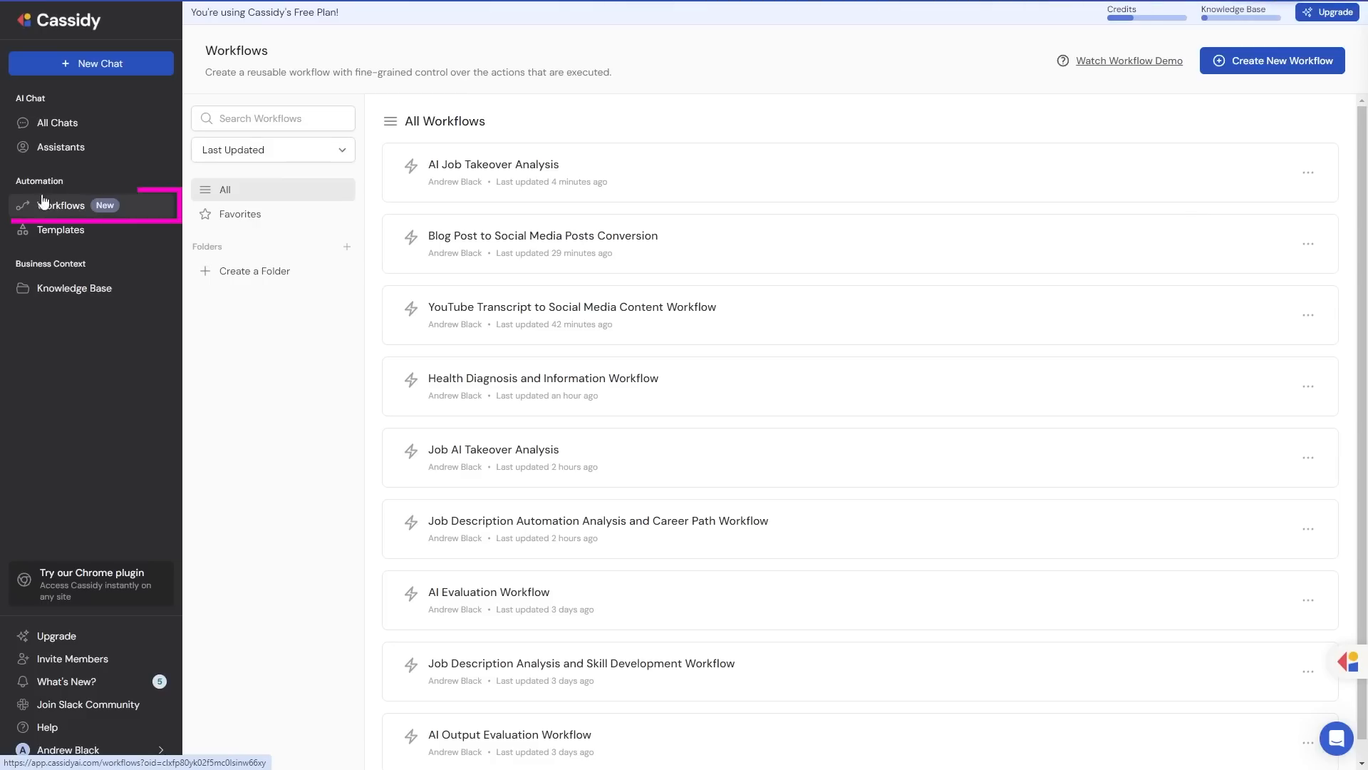
left_click(1238, 68)
left_click(727, 385)
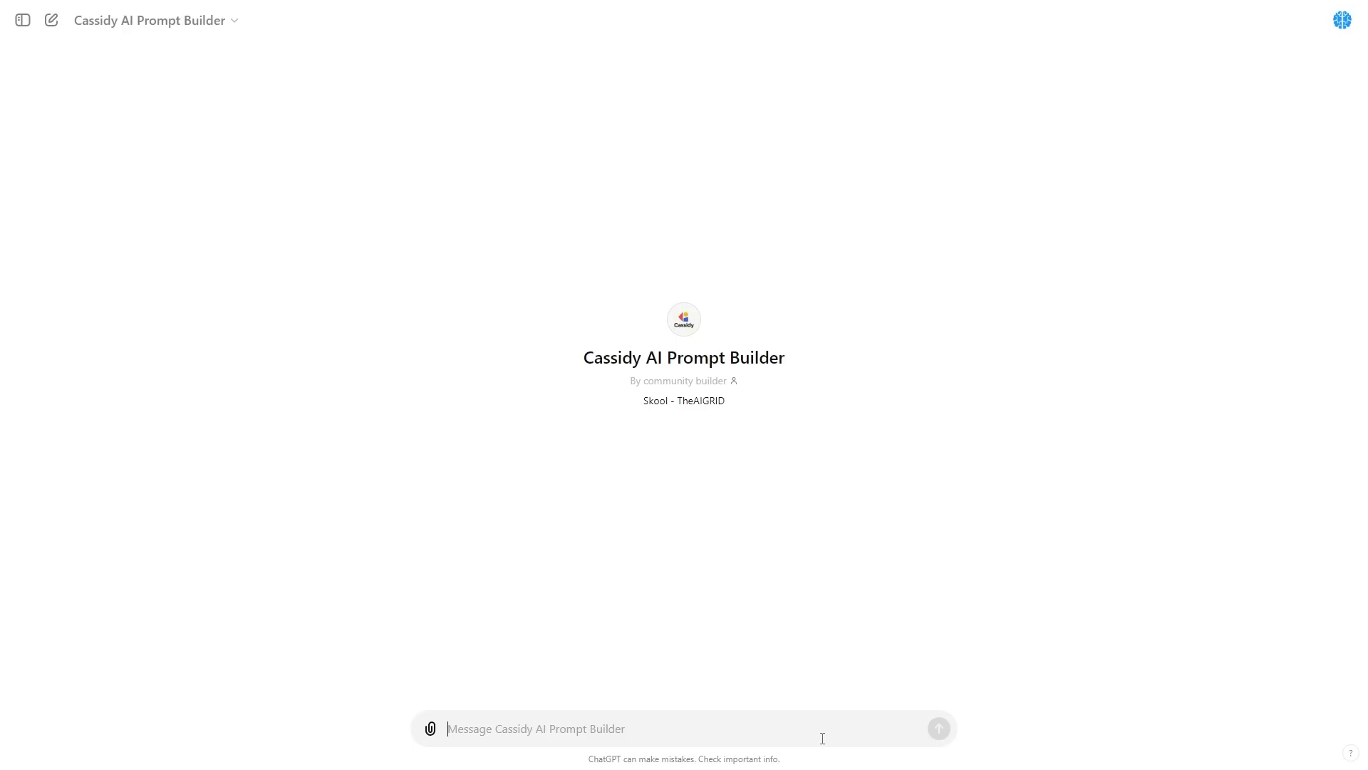
Switch to the Cassidy AI Prompt Builder in ChatGPT and send "something that helps me make money online creative ideas with ai".
type("soemthing that helps me figure out creative")
key("ctrl+a")
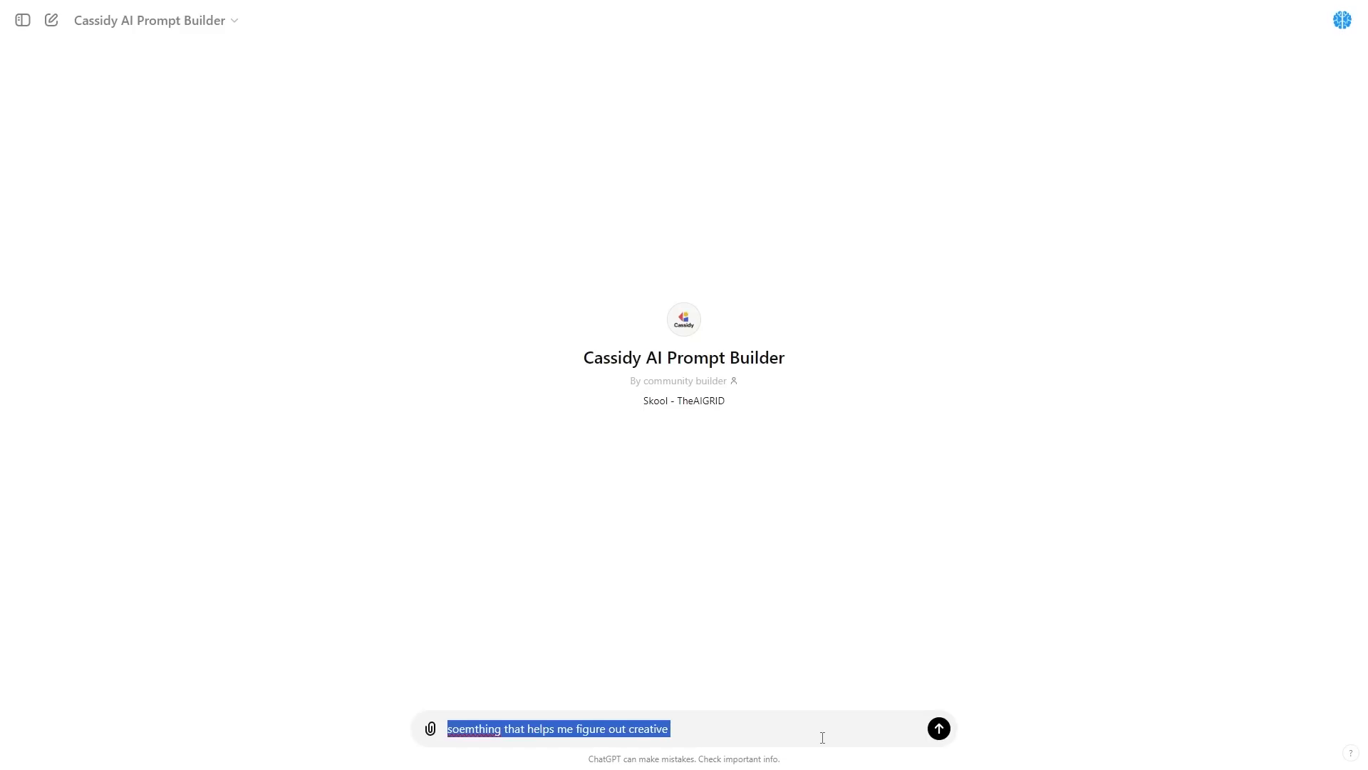
type("some")
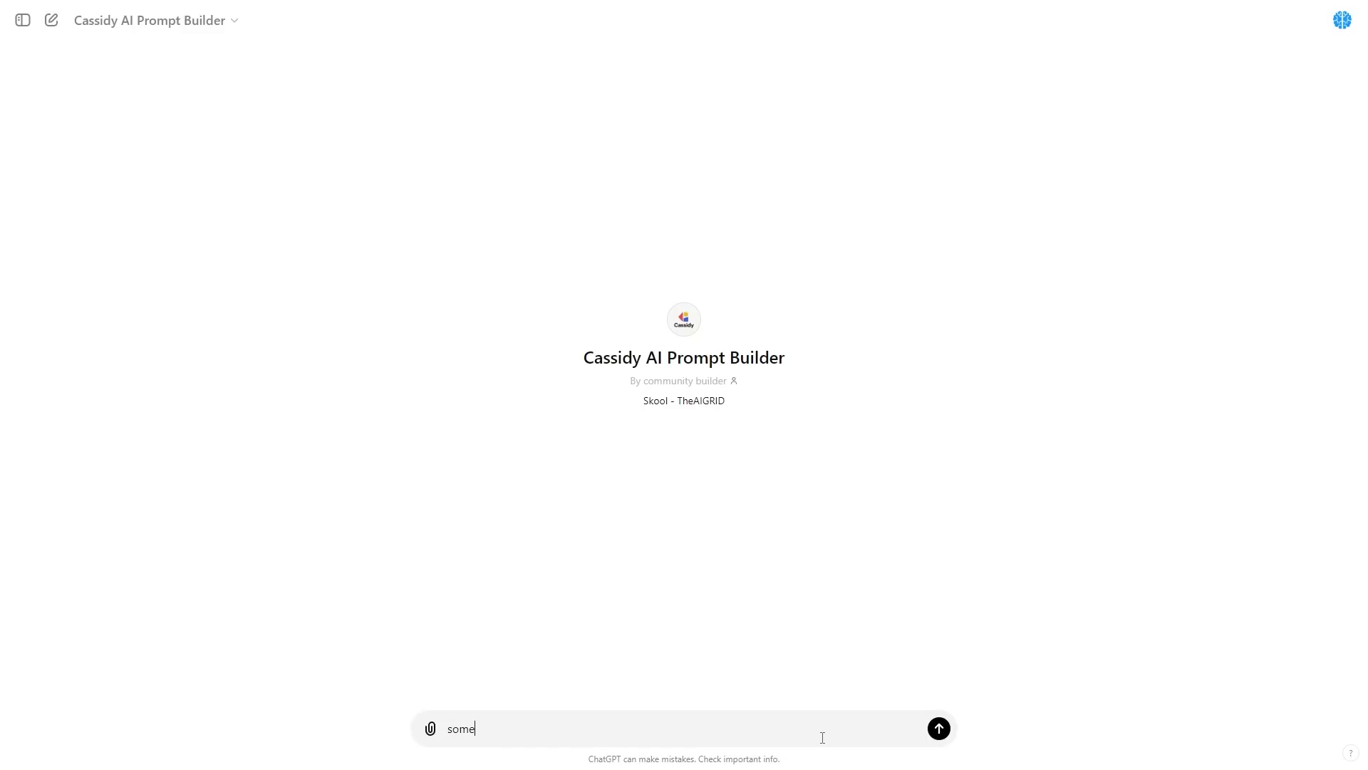
type("thing that helps me make money on")
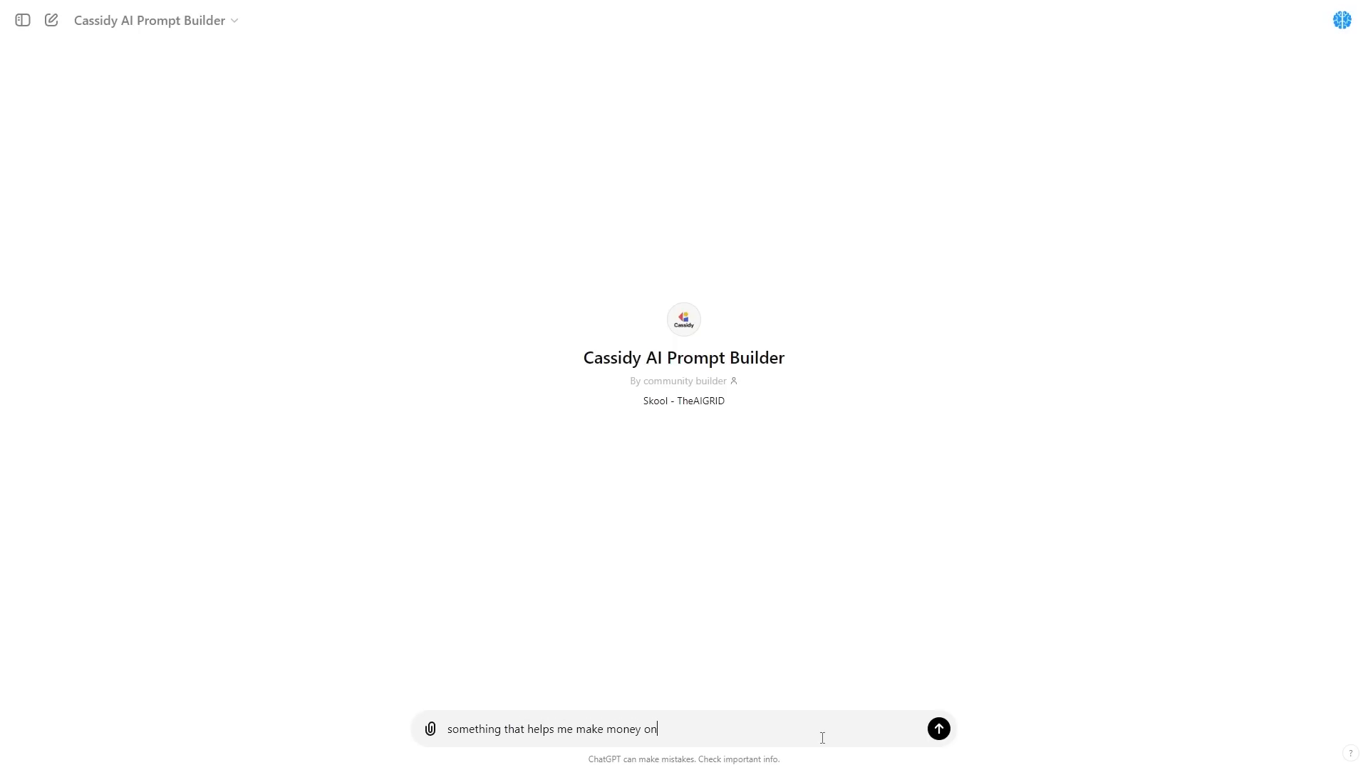
type("line creative ideas with ai")
key("Return")
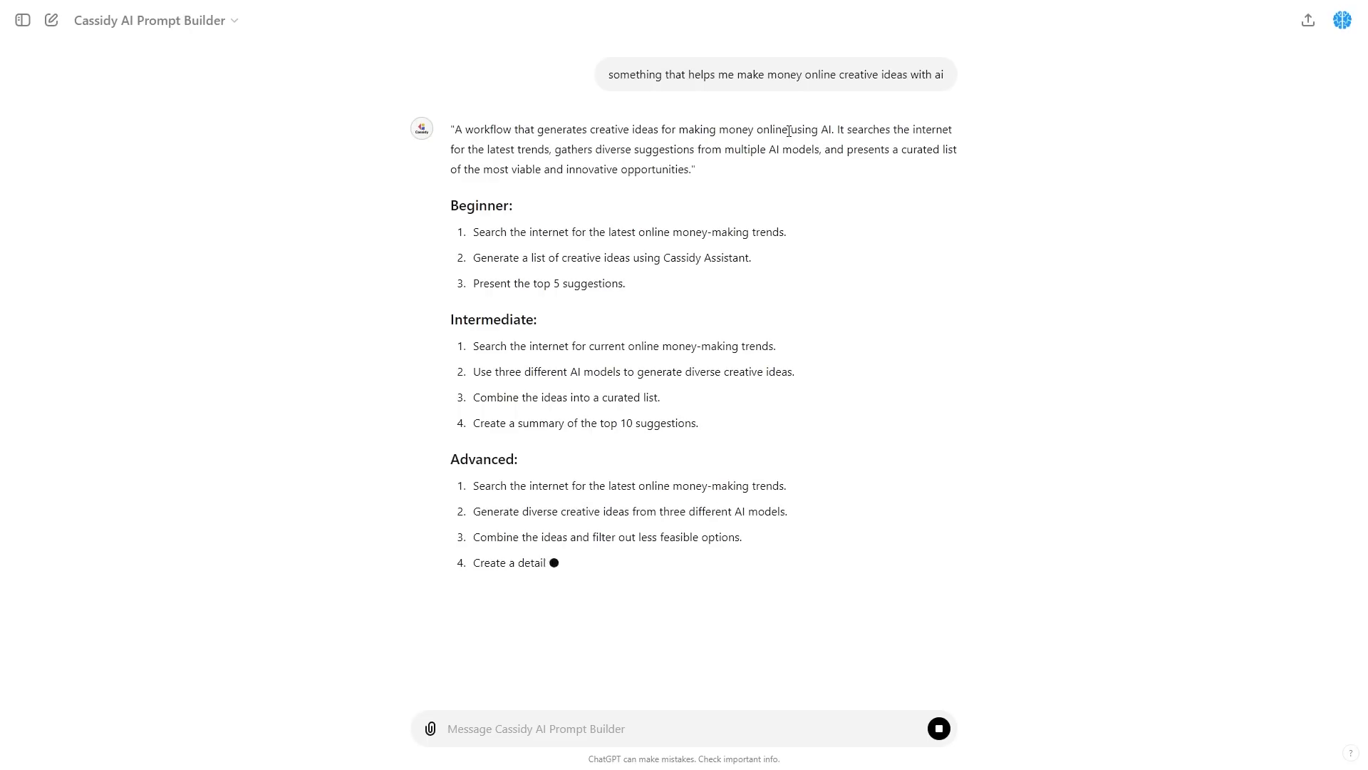
Read the reply's overview paragraph about searching trends and gathering suggestions, and copy its text.
left_click_drag(829, 132, 954, 130)
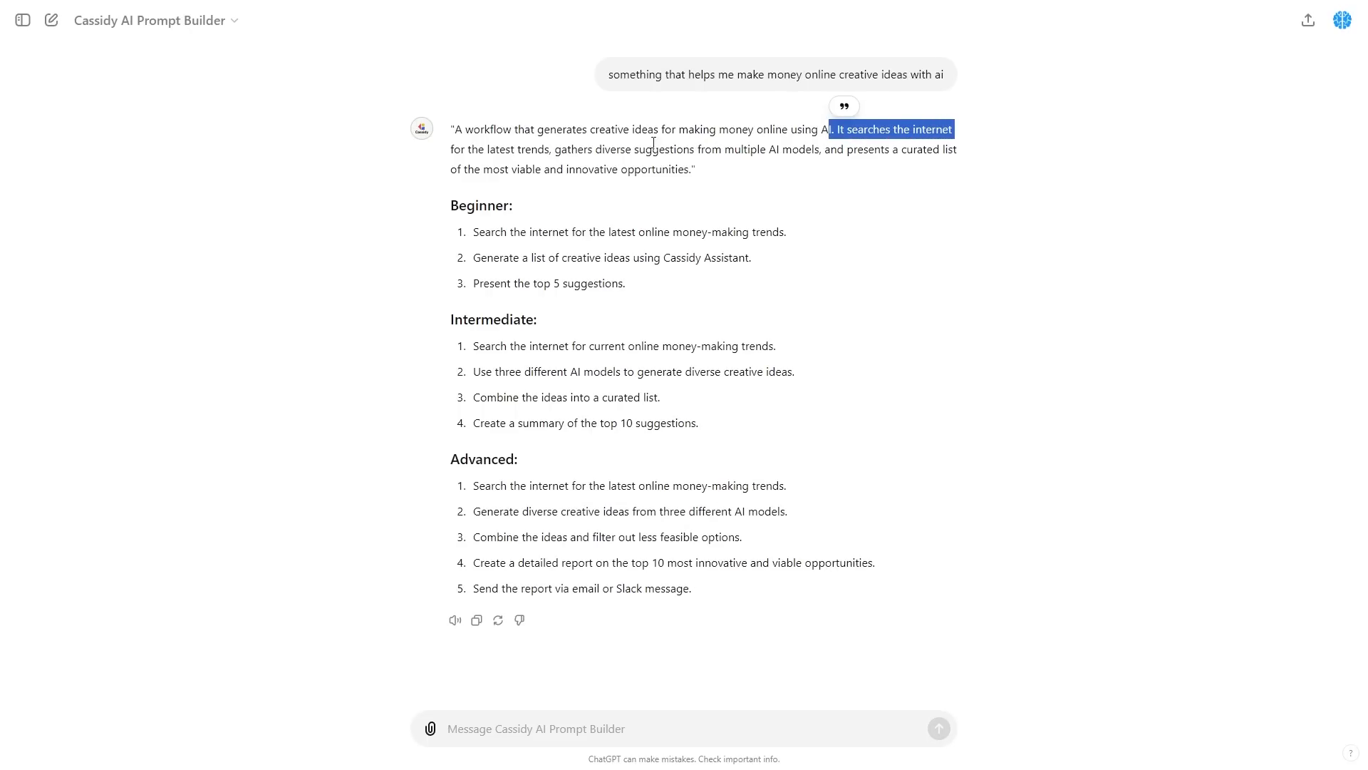
left_click_drag(555, 149, 691, 149)
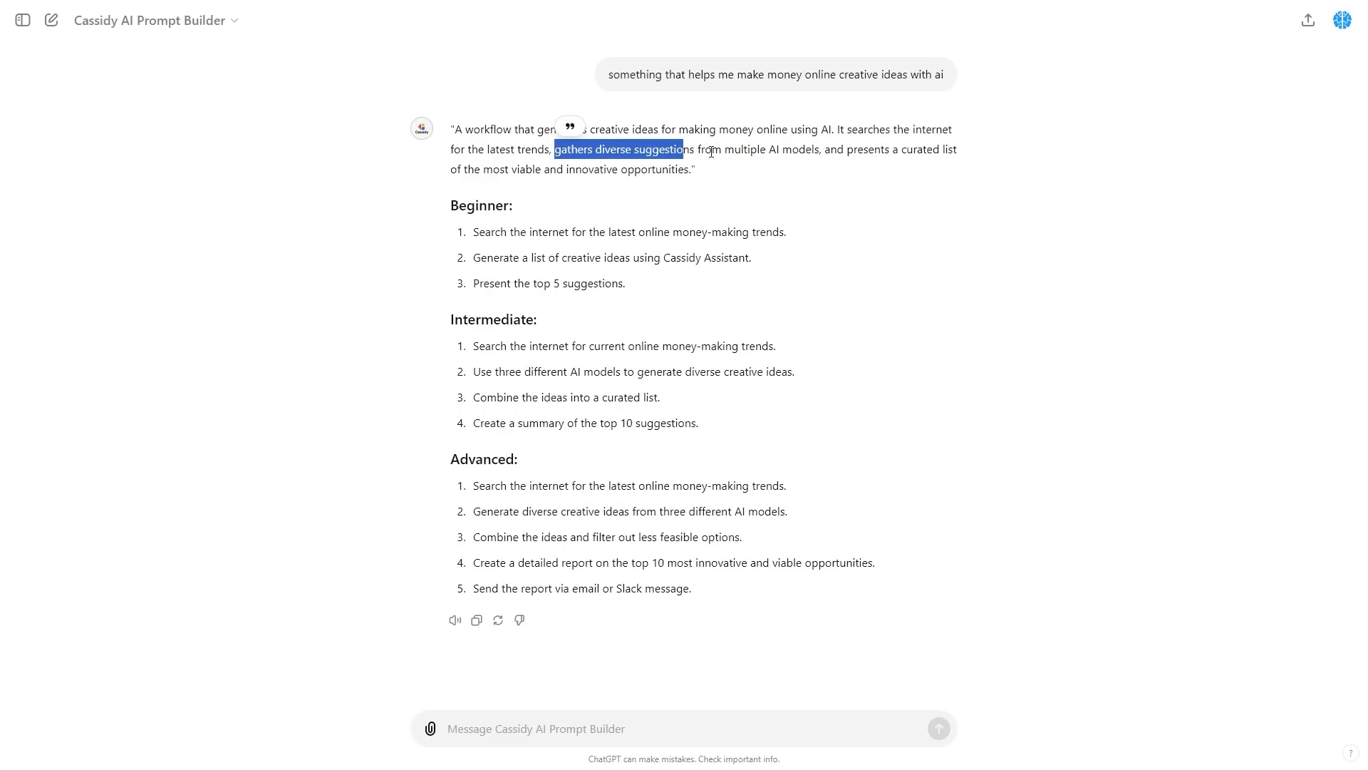
left_click(744, 150)
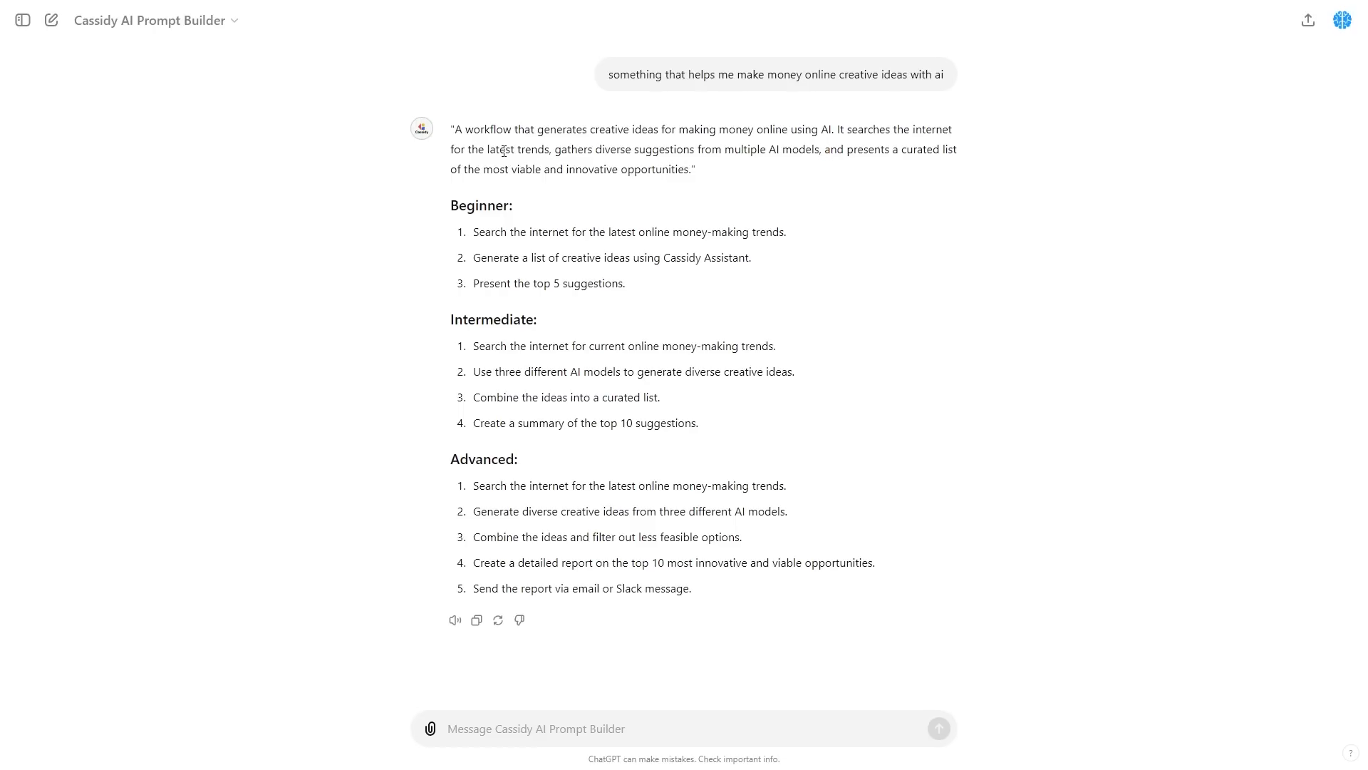
left_click_drag(455, 130, 691, 172)
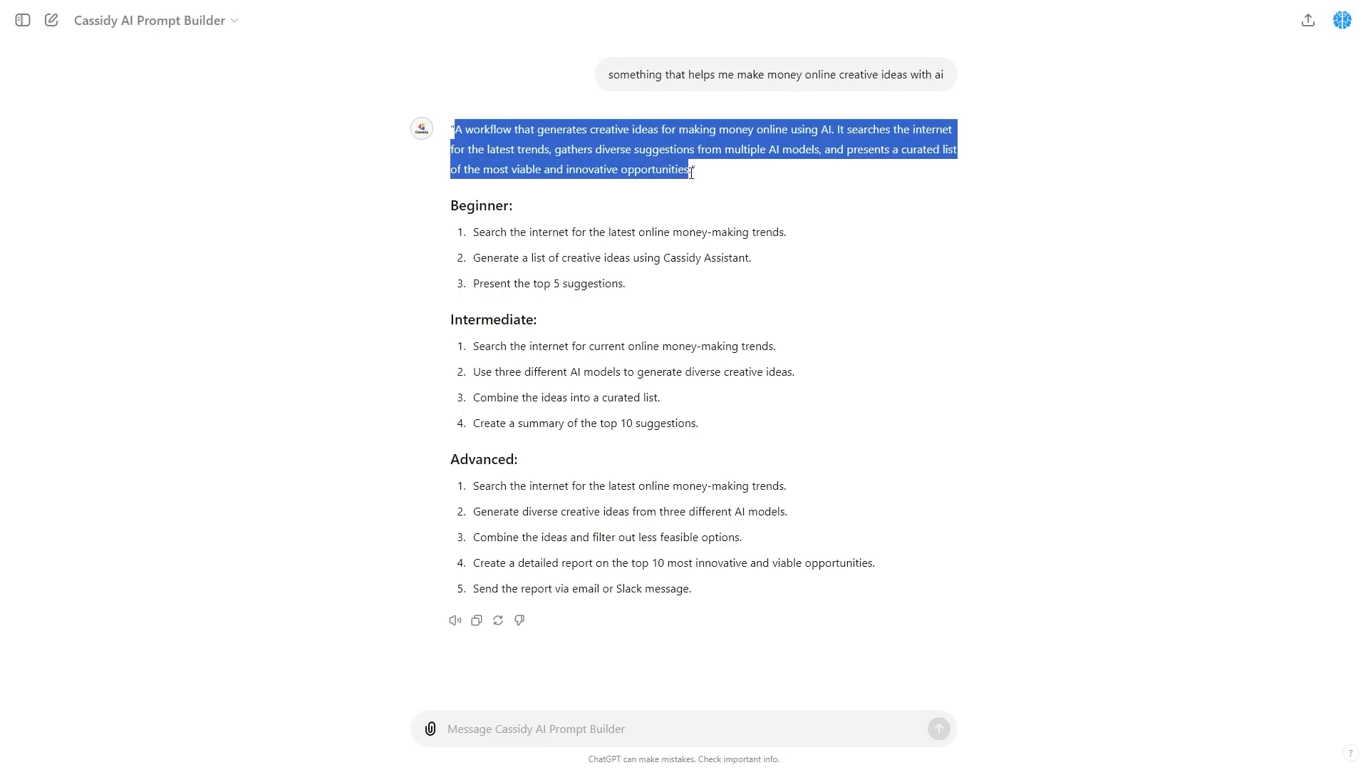
right_click(637, 163)
left_click(663, 171)
Compare the steps proposed under Beginner, Intermediate and Advanced in the reply.
left_click_drag(471, 233, 662, 296)
left_click(640, 289)
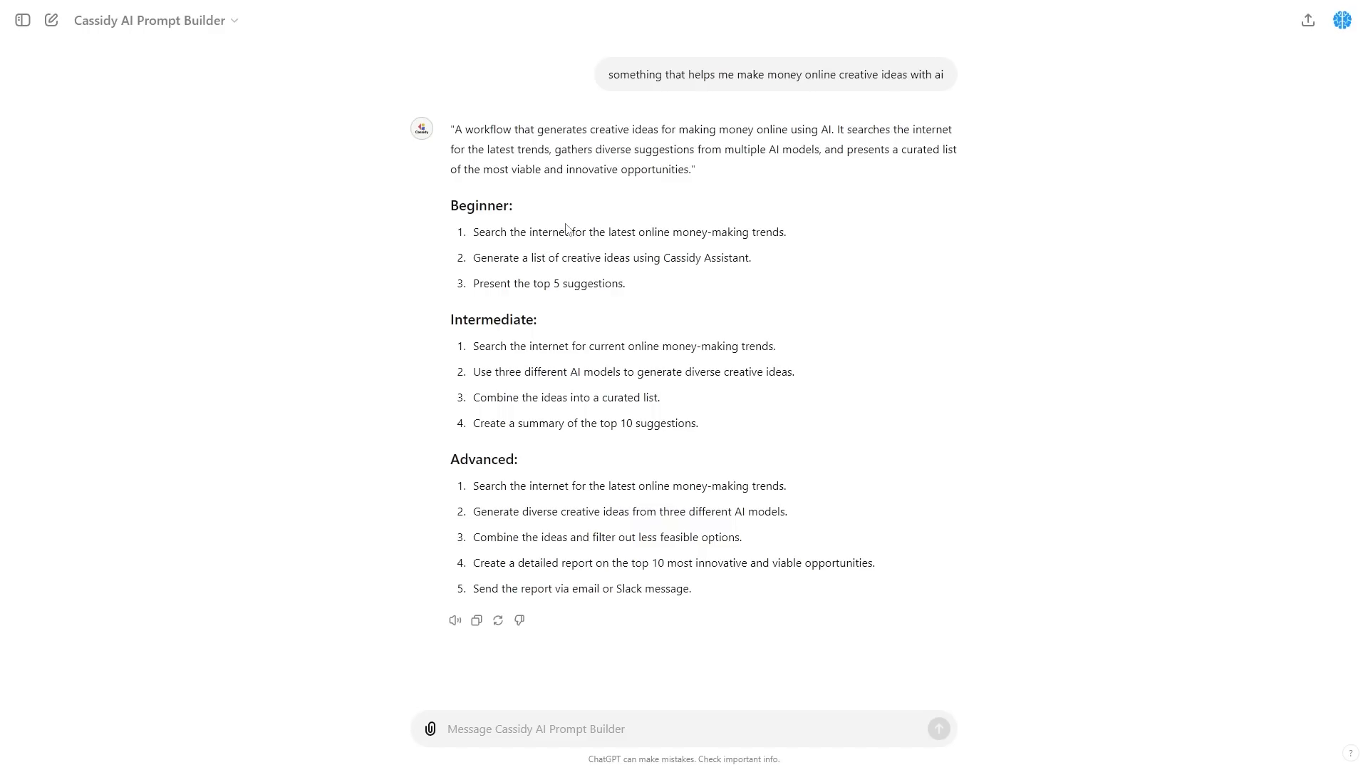
left_click_drag(452, 206, 582, 279)
left_click_drag(450, 320, 526, 320)
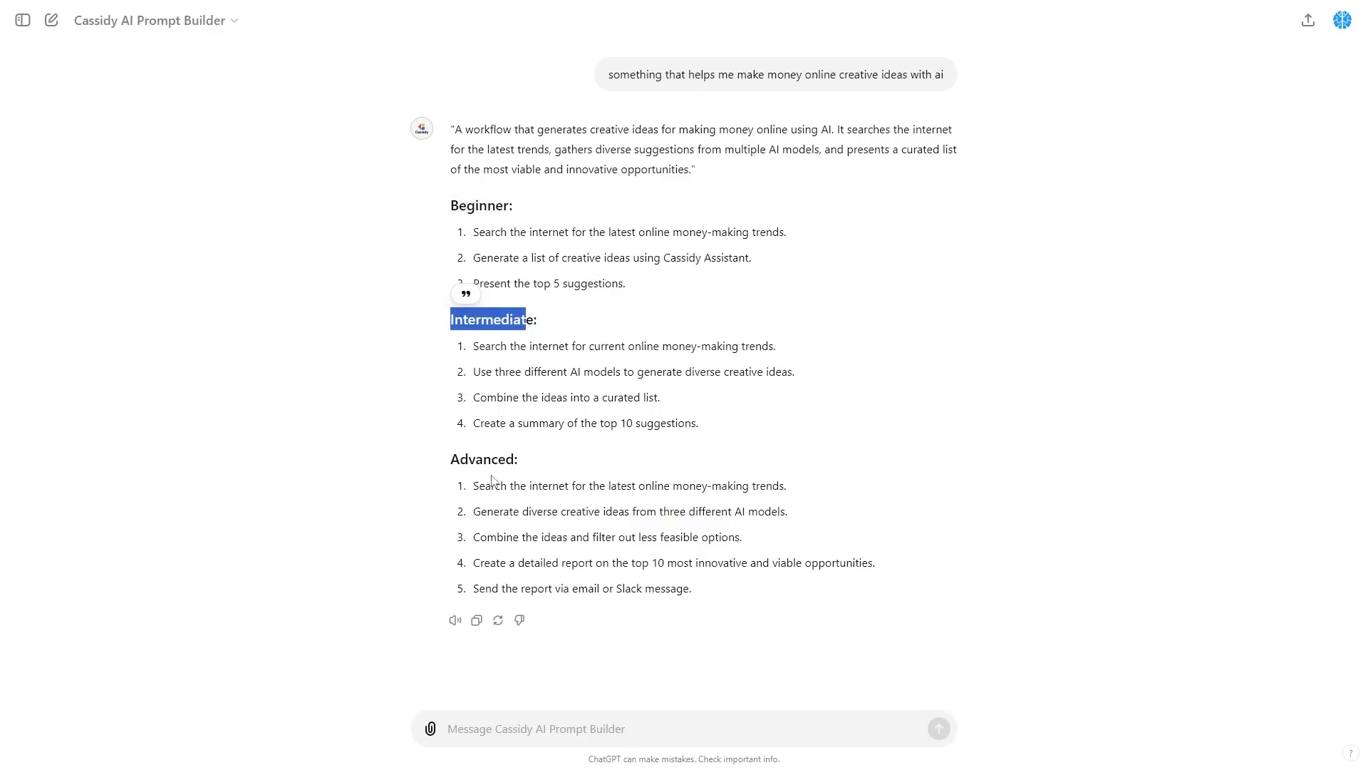
left_click(492, 481)
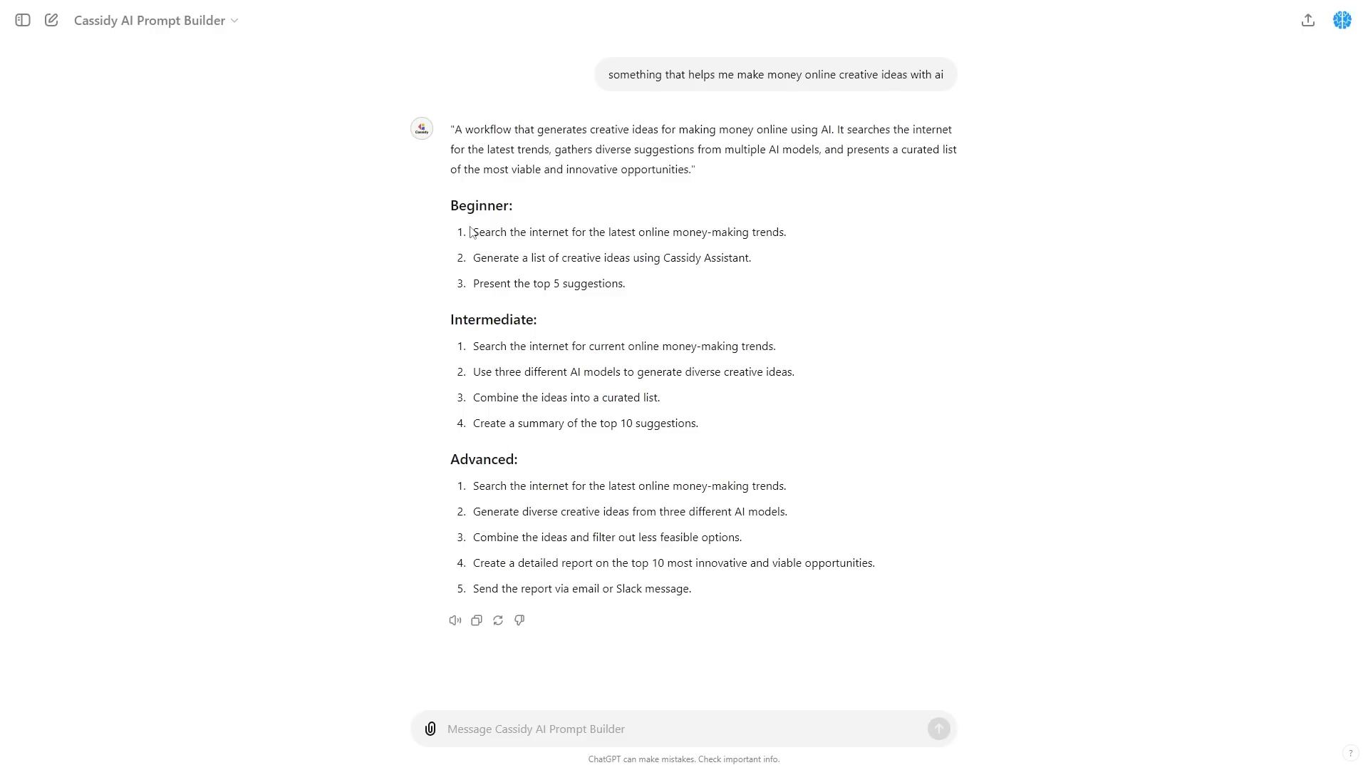
left_click_drag(472, 232, 641, 296)
left_click_drag(474, 347, 698, 441)
left_click(489, 498)
left_click_drag(474, 486, 695, 588)
left_click(644, 531)
left_click_drag(485, 588, 654, 588)
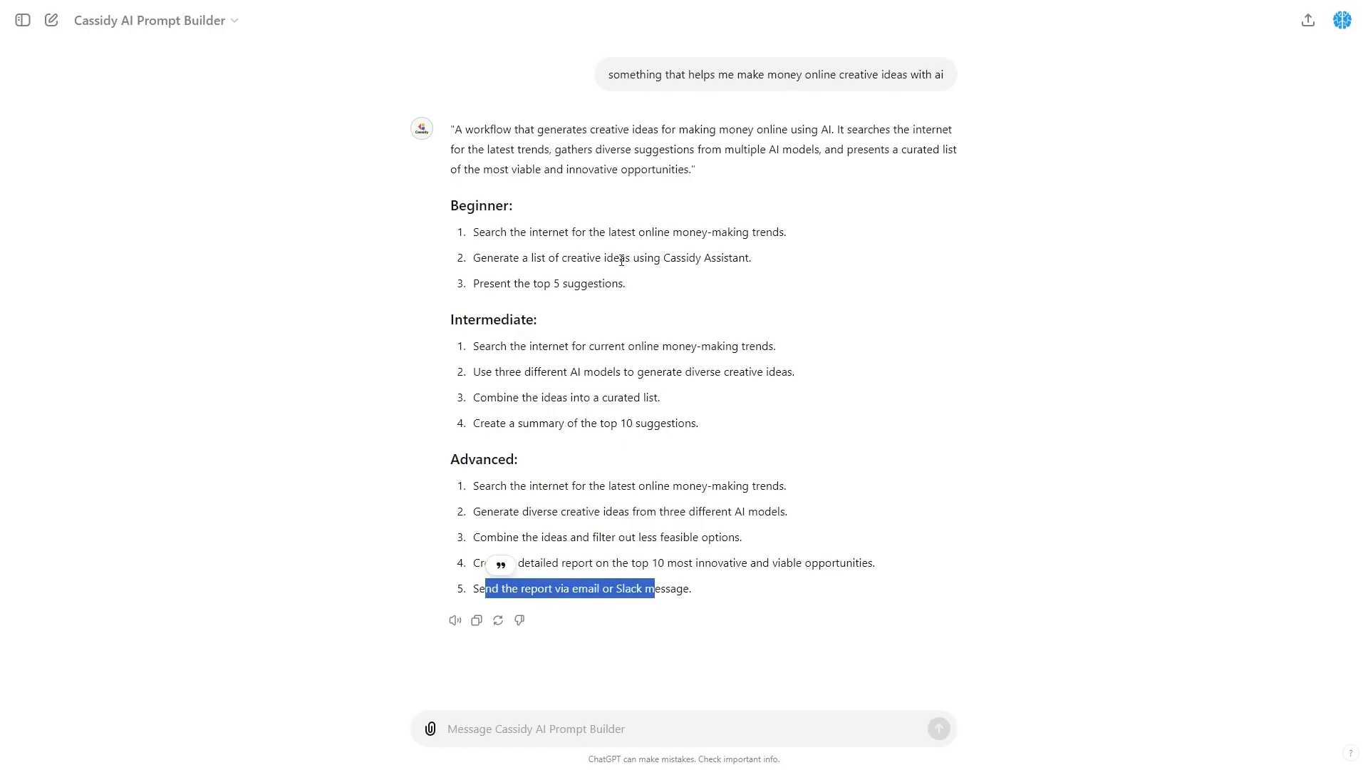
left_click_drag(621, 260, 752, 261)
left_click(587, 281)
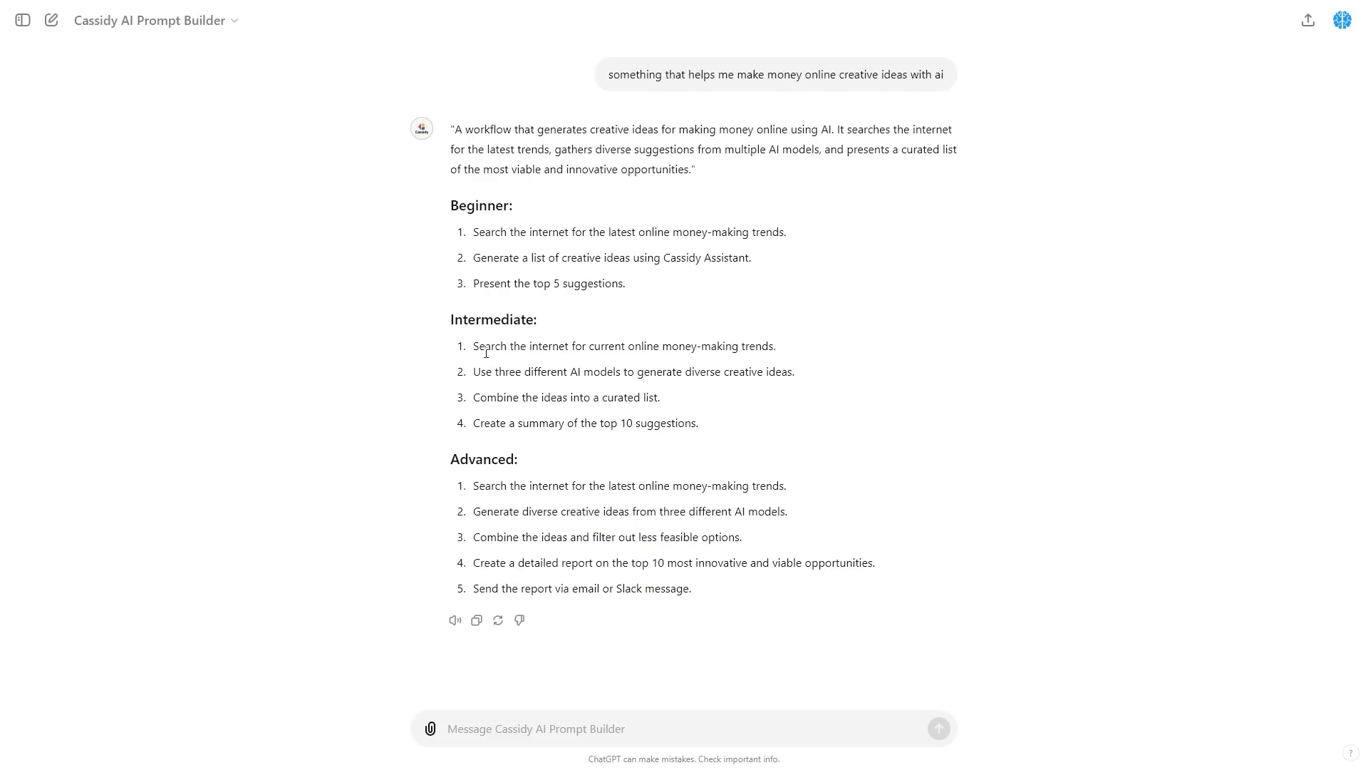
Copy the four Intermediate steps into Cassidy's workflow description and create the workflow.
left_click_drag(479, 345, 713, 431)
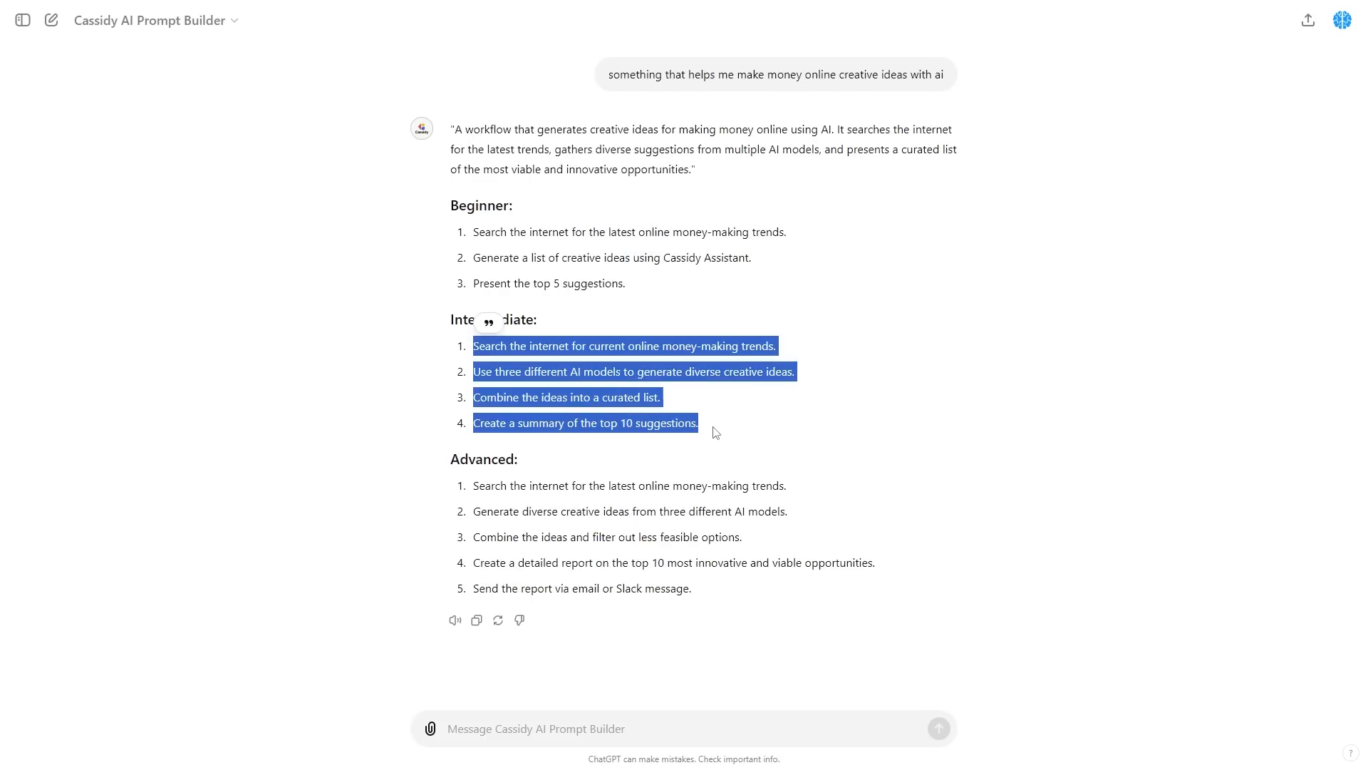
right_click(603, 389)
left_click(630, 403)
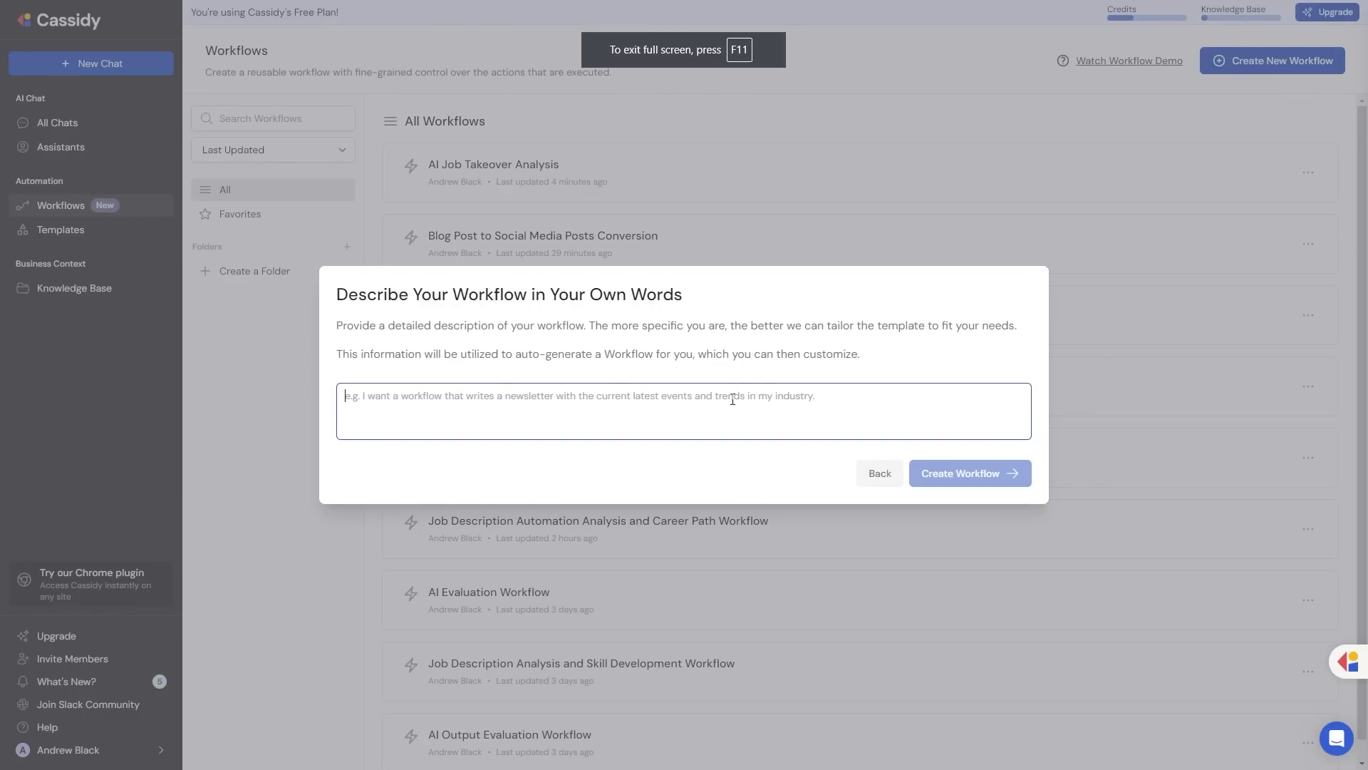
key("ctrl+v")
key("ctrl+a")
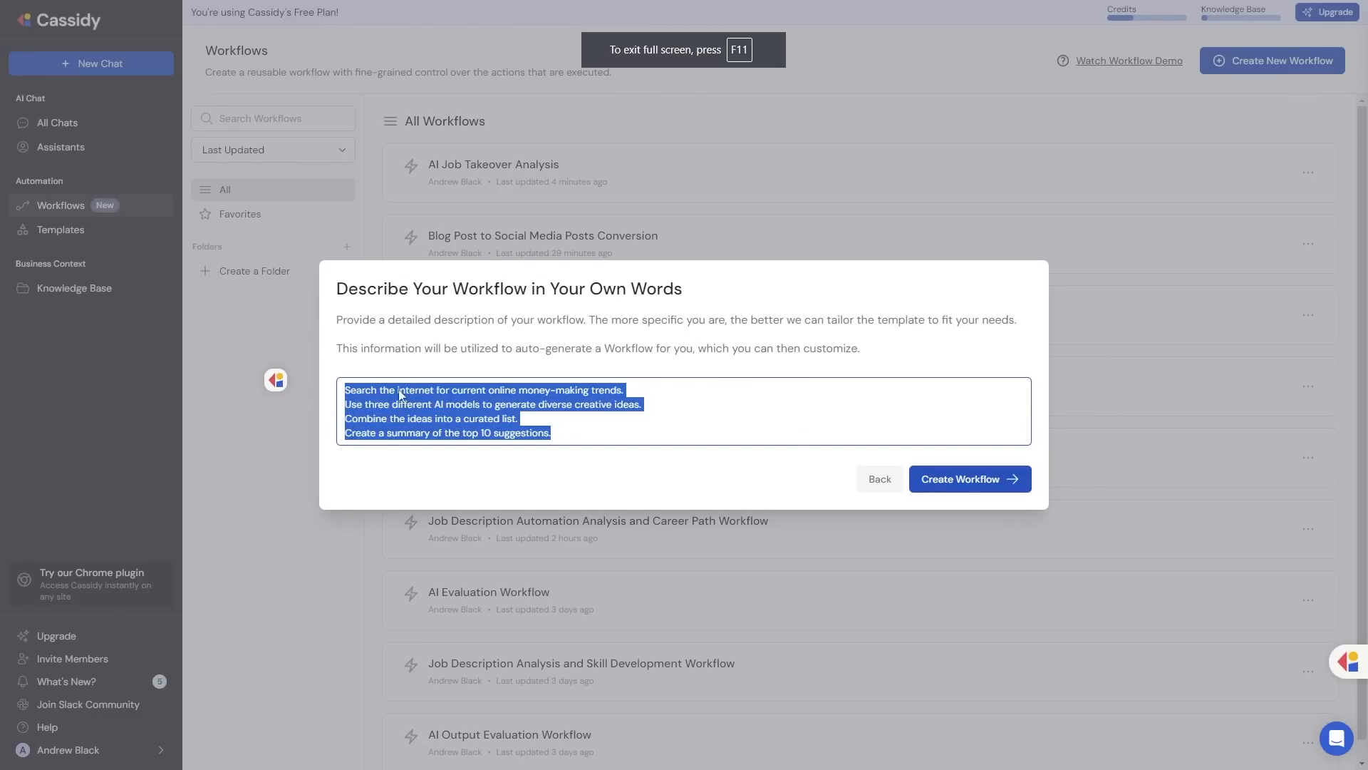
left_click(986, 482)
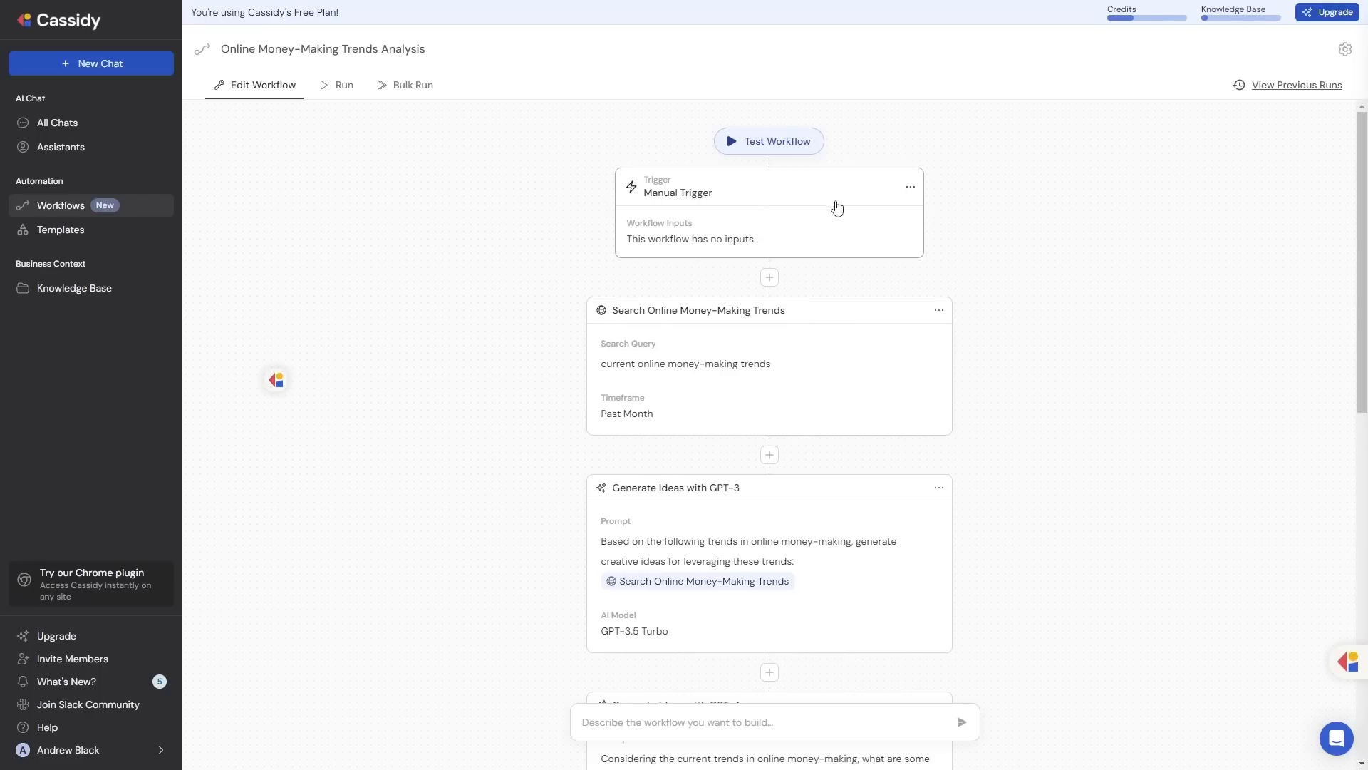
Review the generated workflow from the Manual Trigger through the idea generation steps to Create Summary of Top Suggestions.
scroll(836, 214, "down", 4)
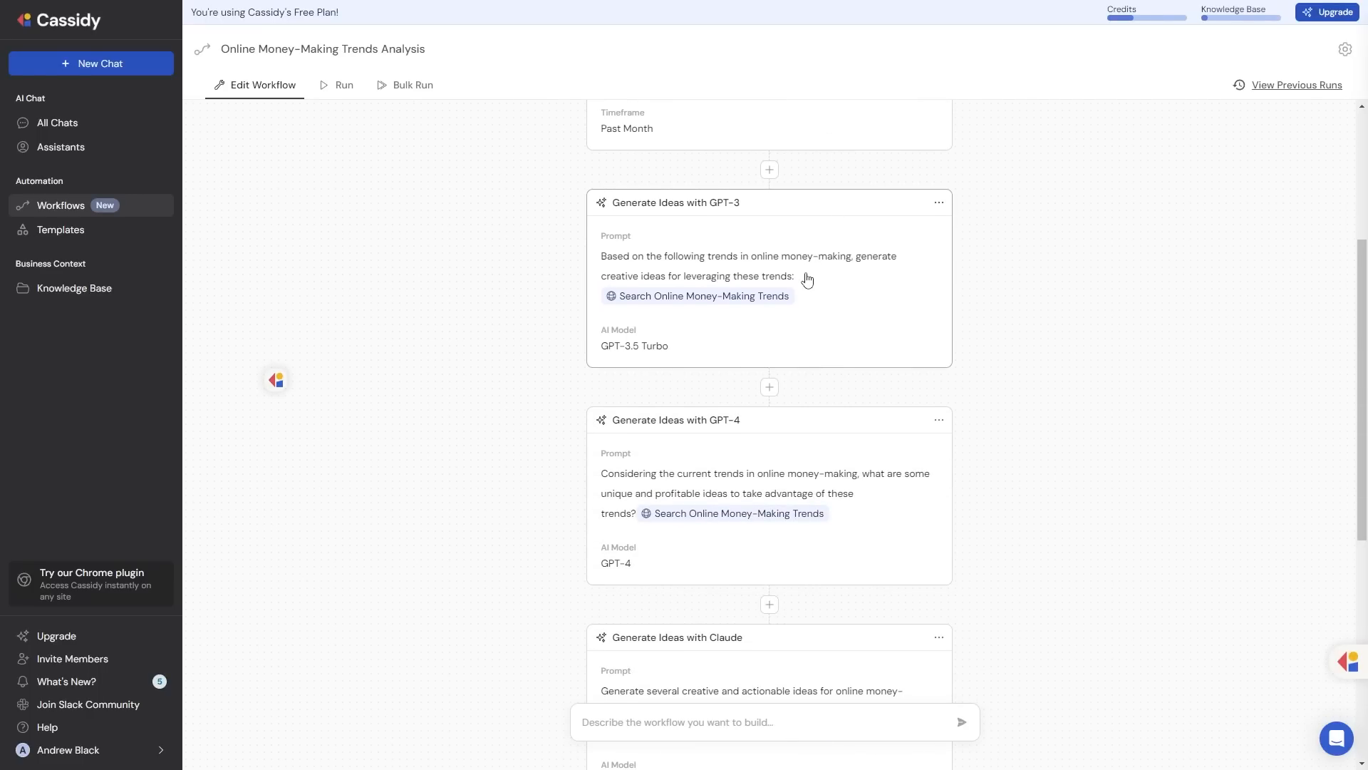
scroll(804, 275, "up", 3)
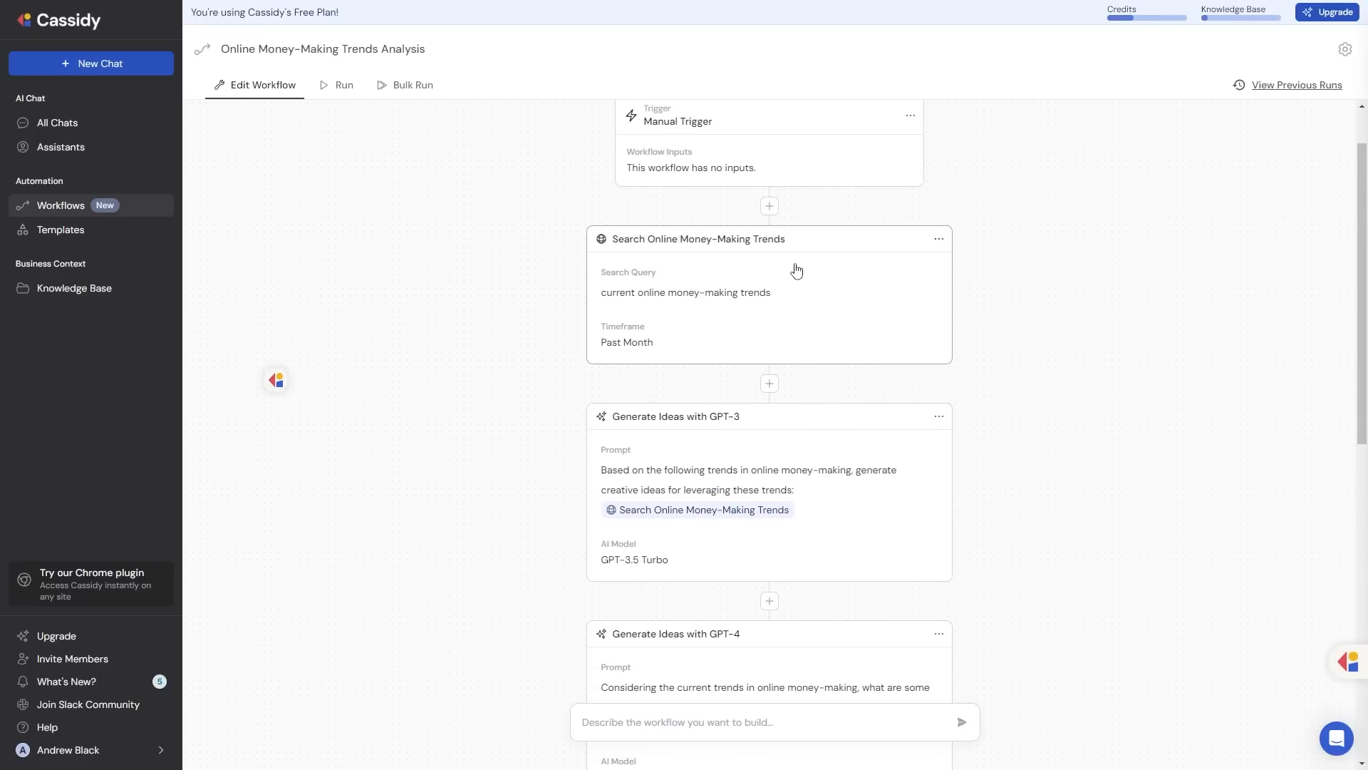
scroll(660, 342, "down", 7)
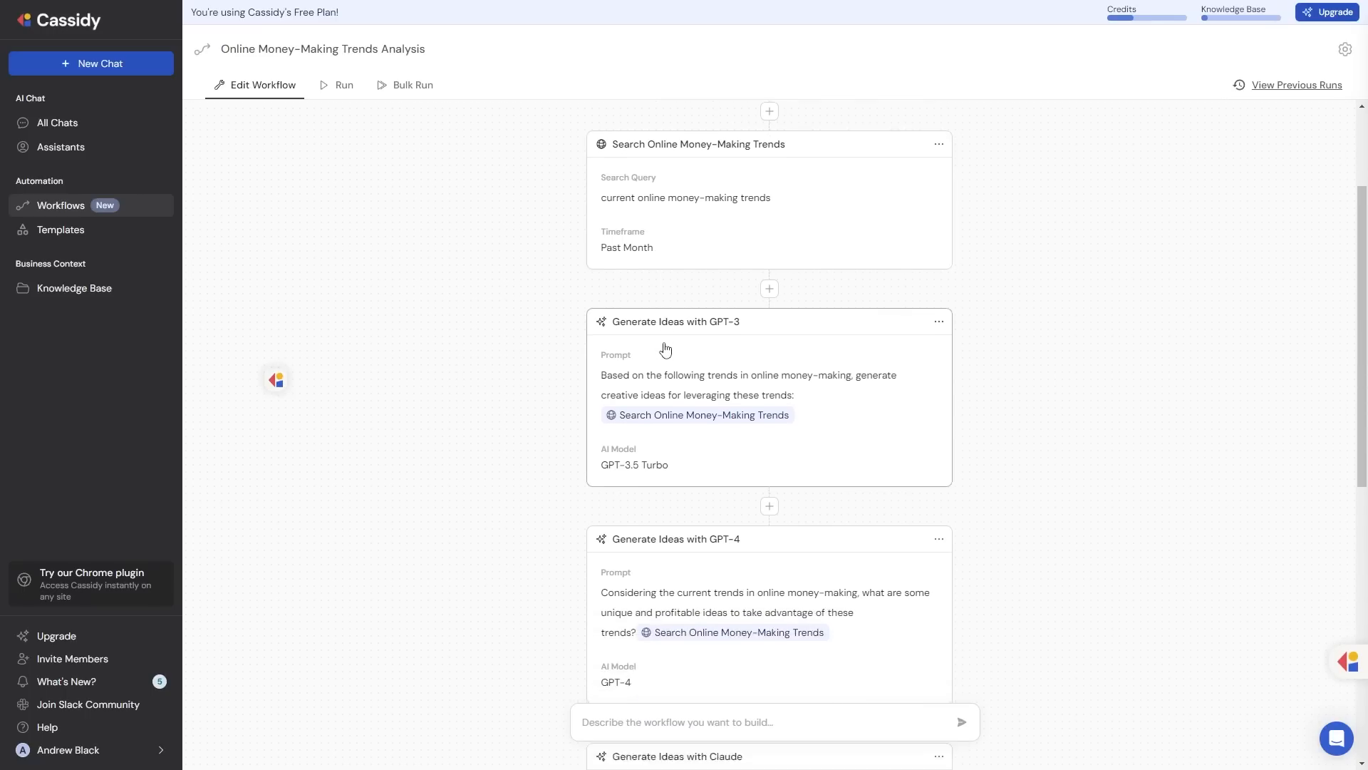
scroll(745, 365, "down", 1)
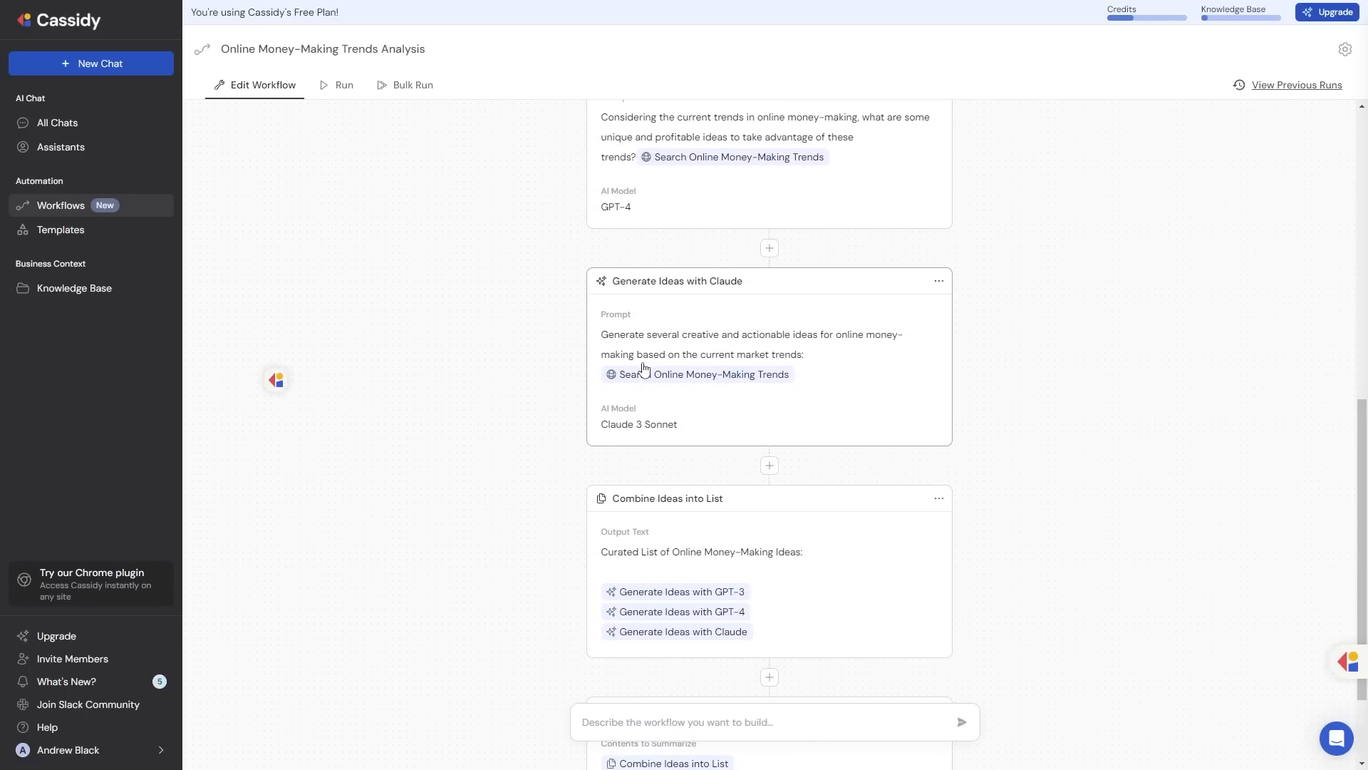
scroll(669, 356, "down", 2)
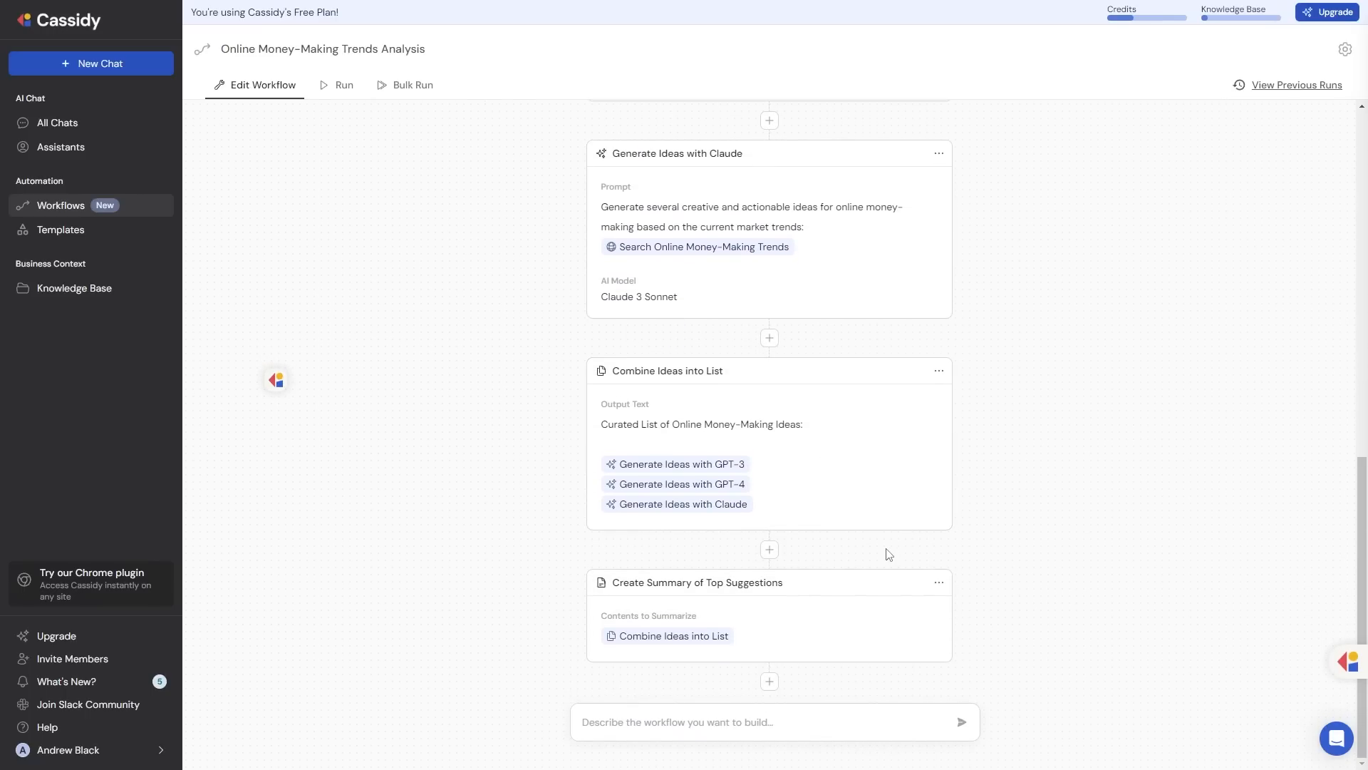
scroll(729, 354, "up", 10)
scroll(743, 346, "up", 1)
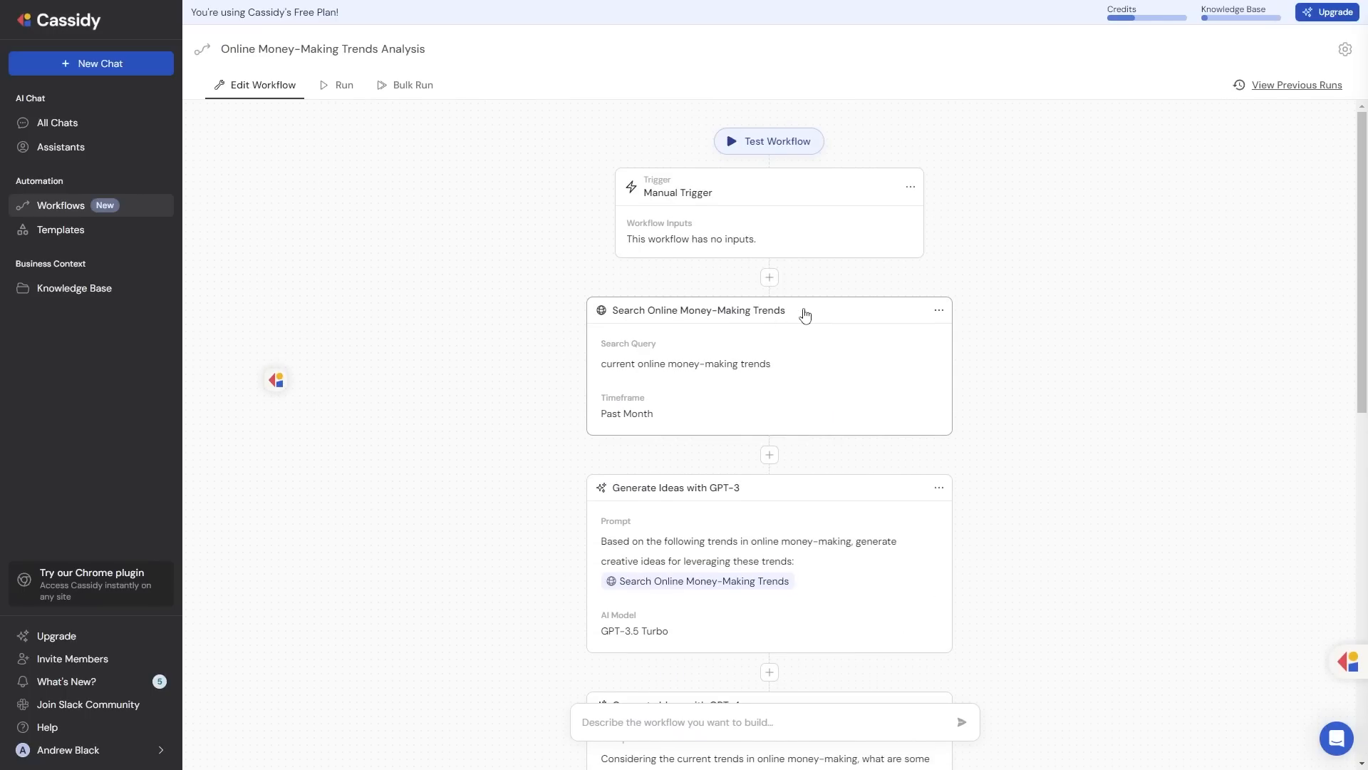
Test-run the Online Money-Making Trends Analysis workflow and read the Create Summary of Top Suggestions result.
left_click(768, 147)
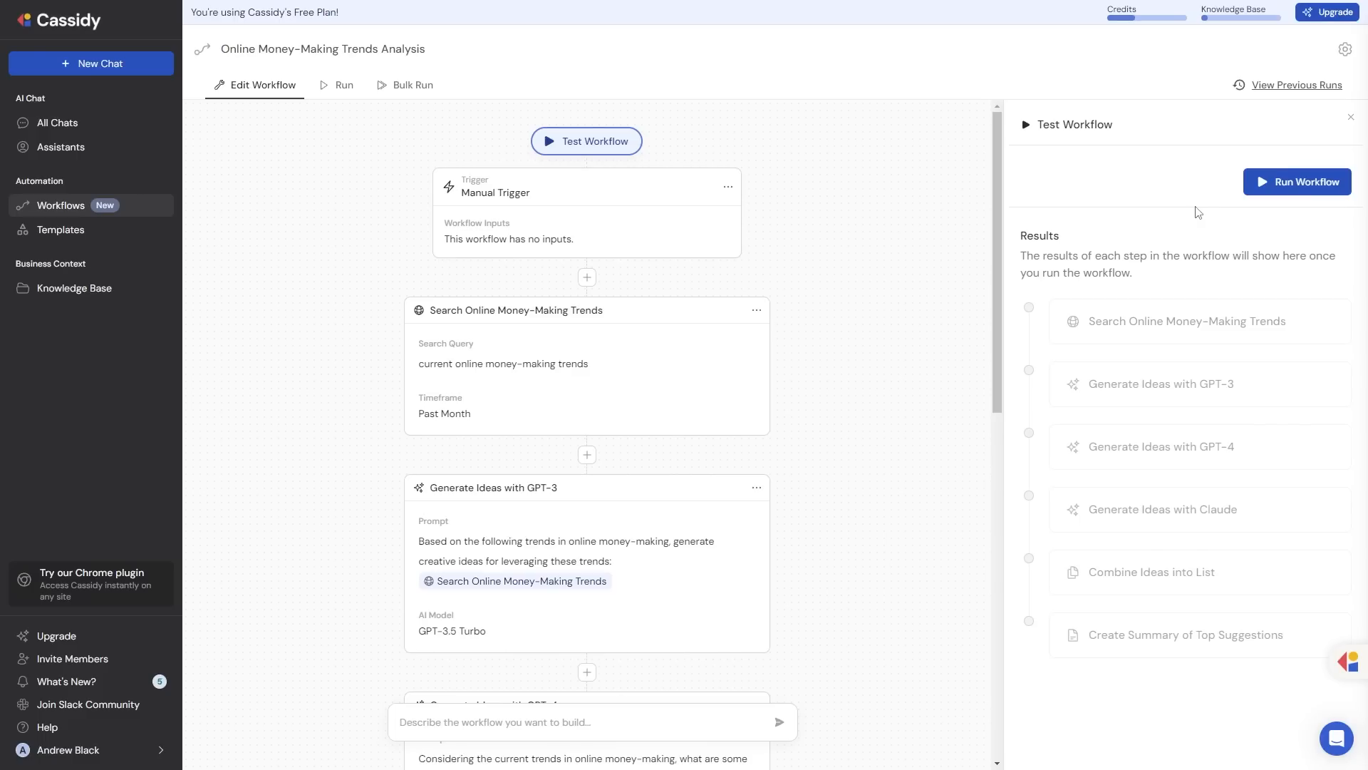
left_click(1276, 183)
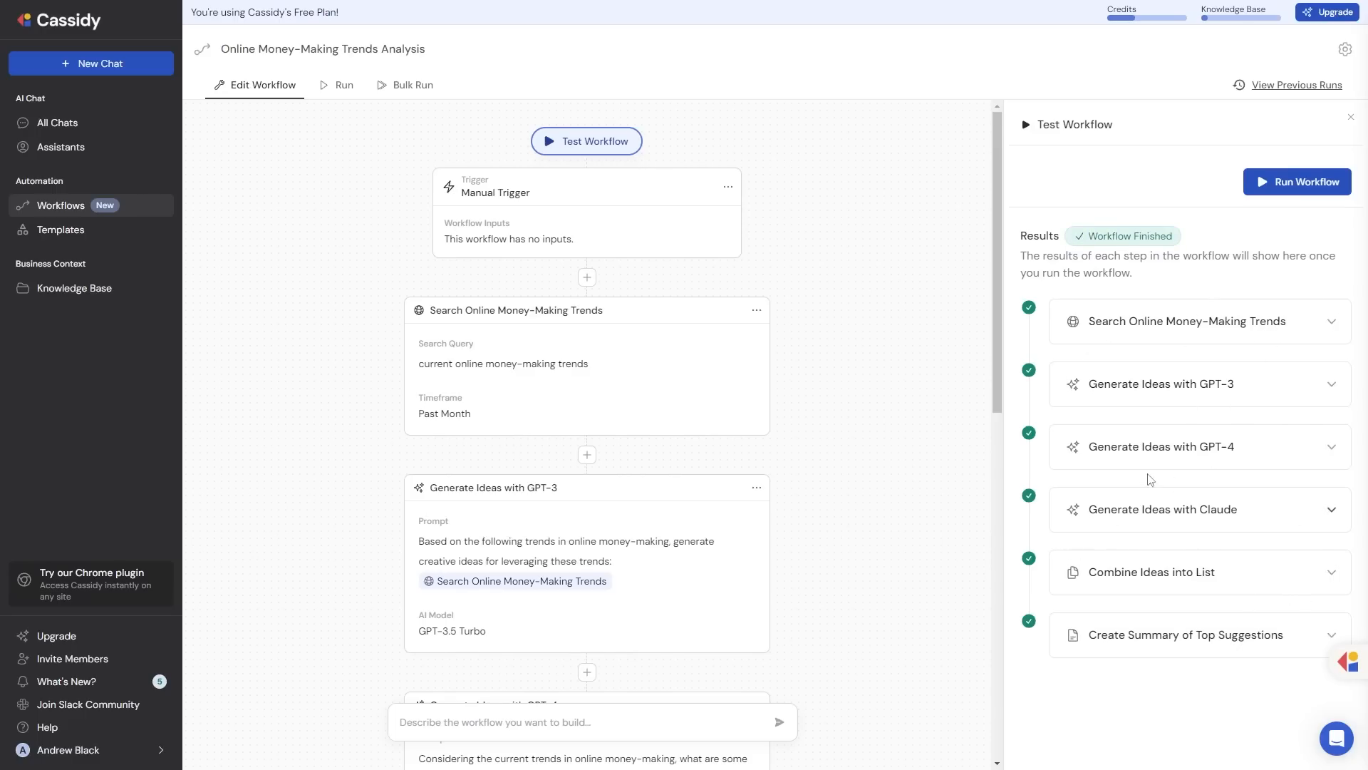
left_click(1325, 633)
scroll(1206, 486, "down", 4)
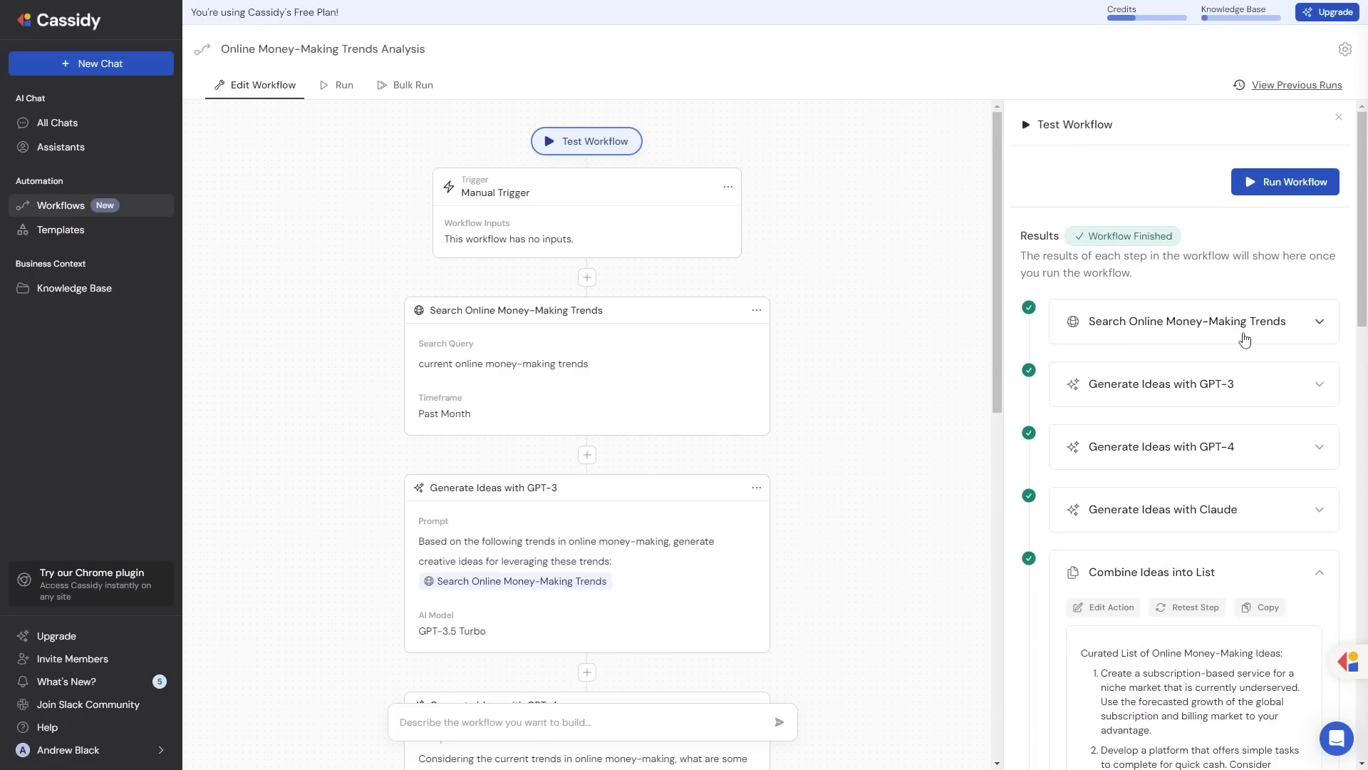
scroll(1245, 340, "down", 3)
left_click(1321, 364)
scroll(1321, 367, "down", 1)
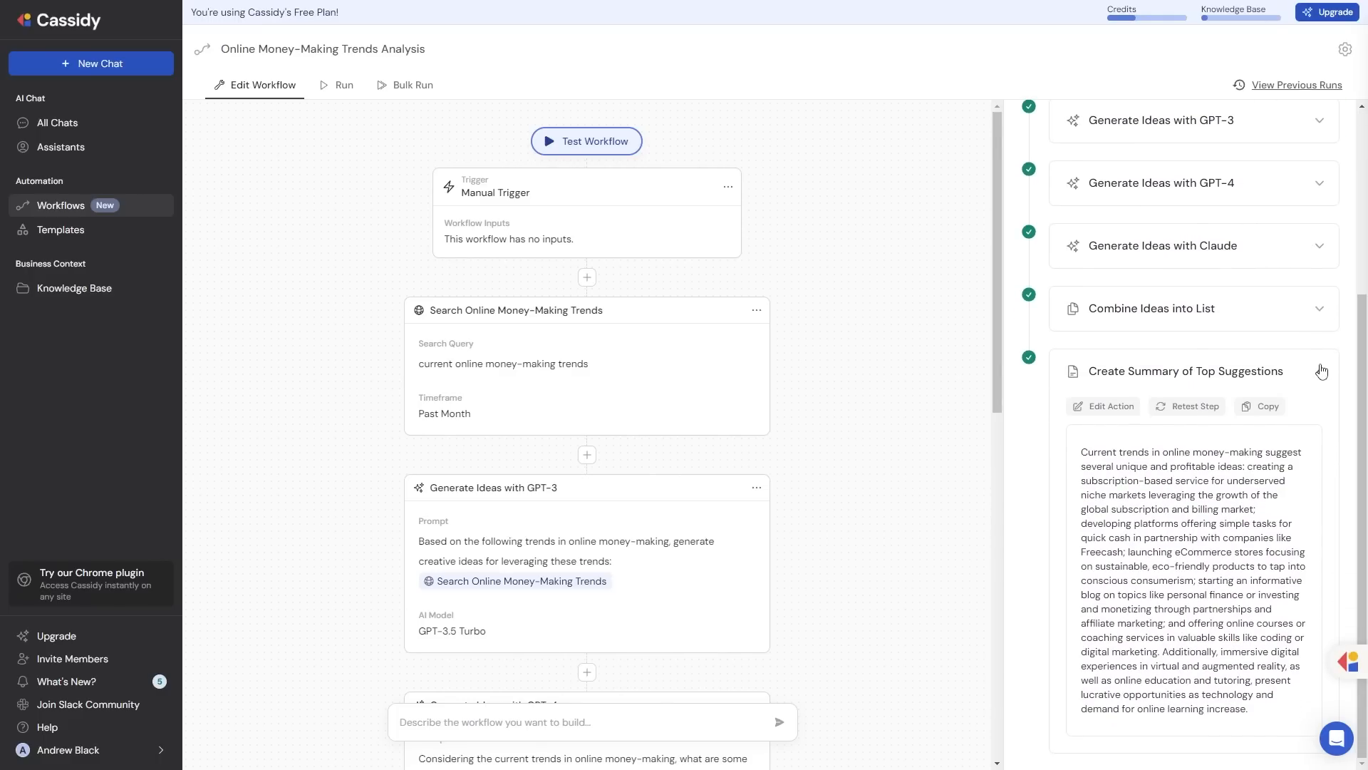
Expand and check the outputs of Combine Ideas into List, Generate Ideas with Claude and Generate Ideas with GPT-4.
left_click(1303, 307)
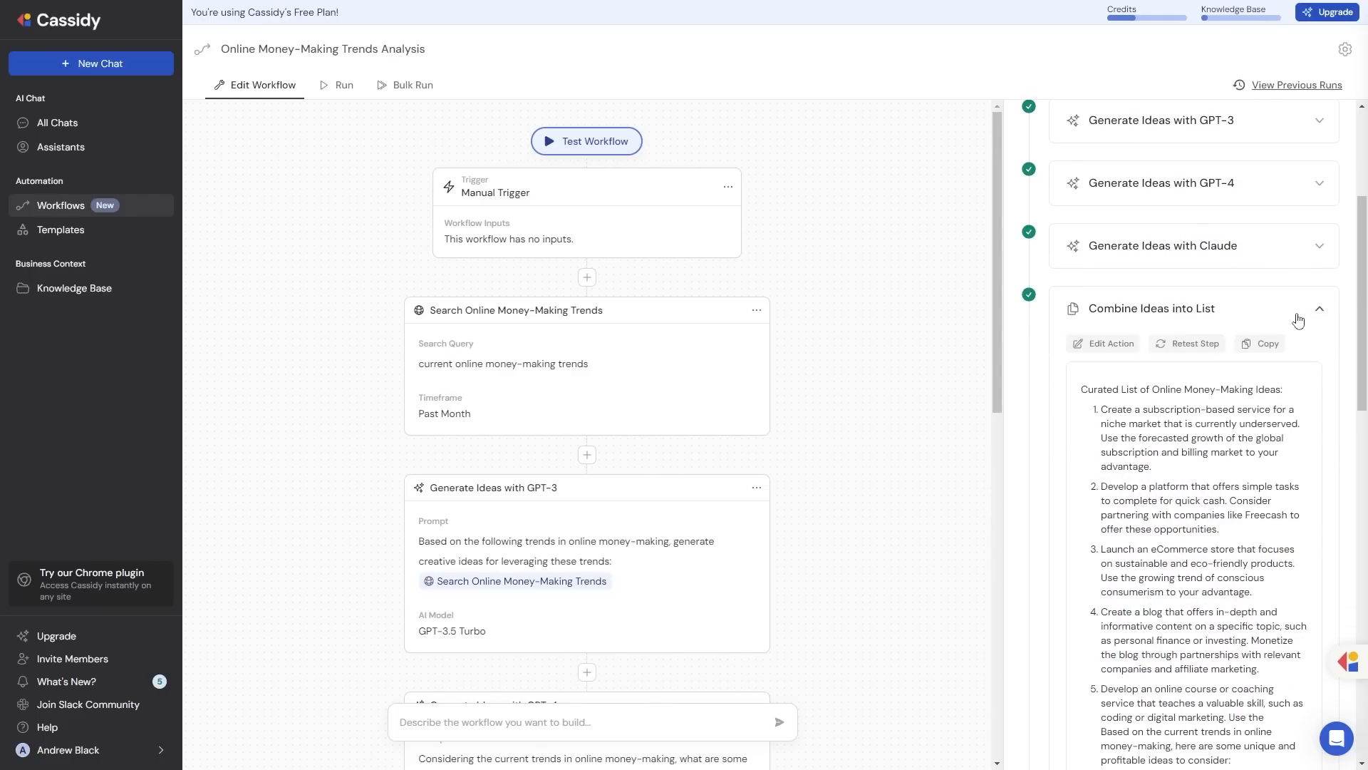
left_click(1319, 246)
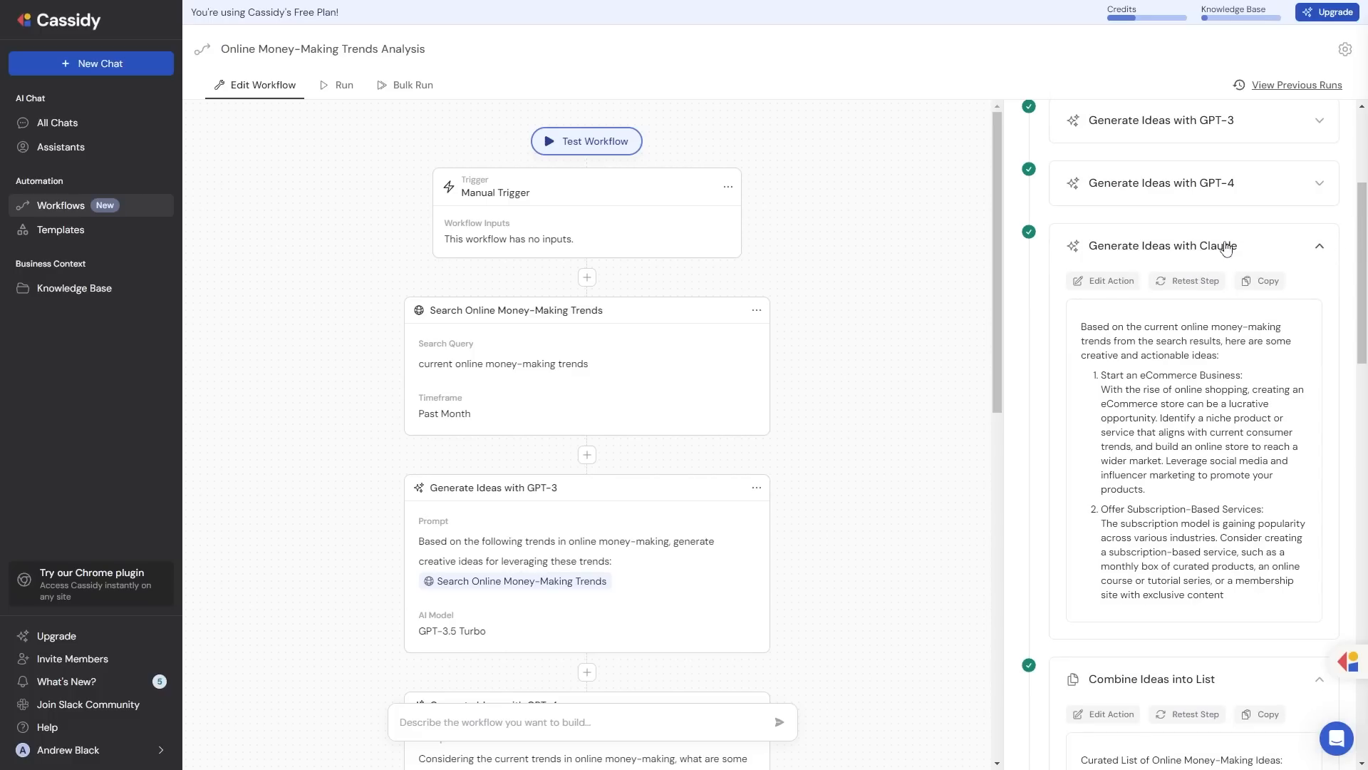
left_click(1319, 183)
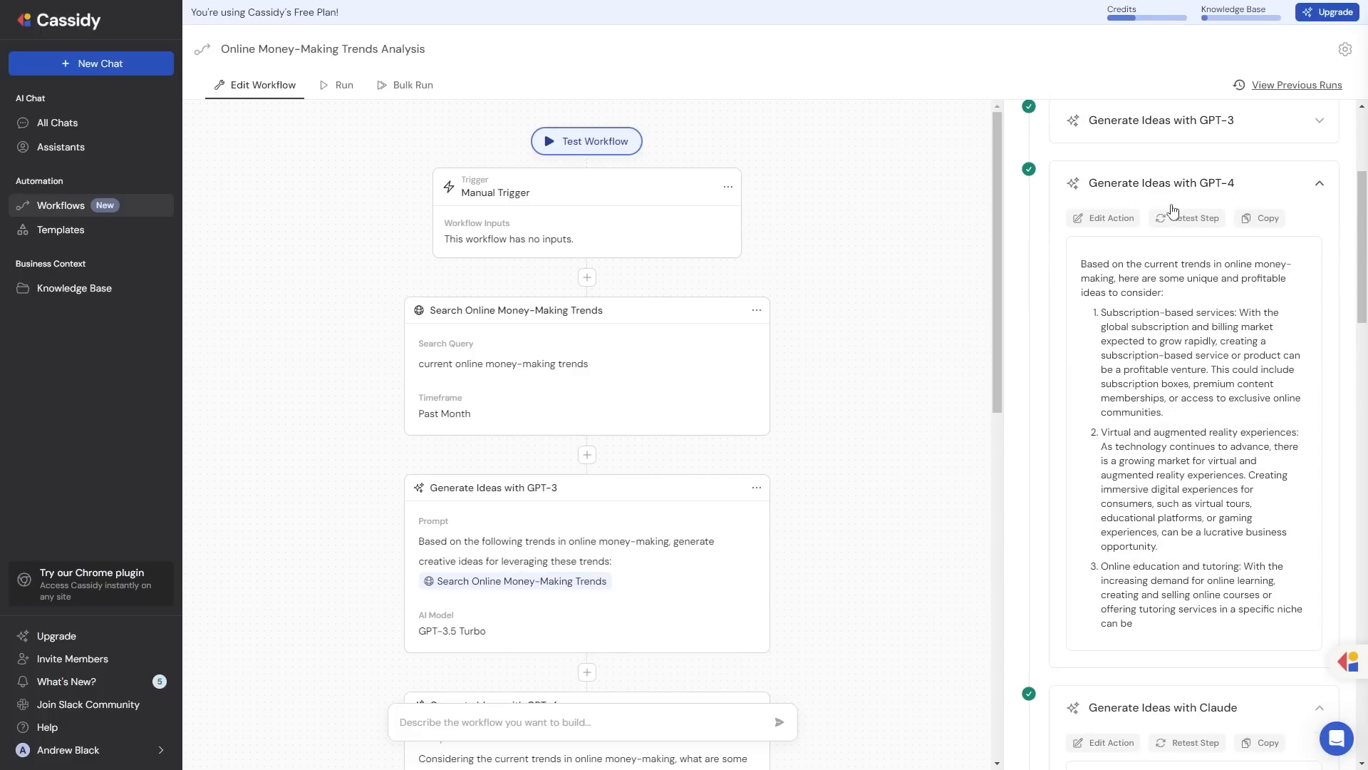
Expand the Generate Ideas with GPT-3 output to read its ideas, and collapse it again.
scroll(1275, 249, "up", 4)
left_click(1311, 396)
scroll(1224, 369, "down", 3)
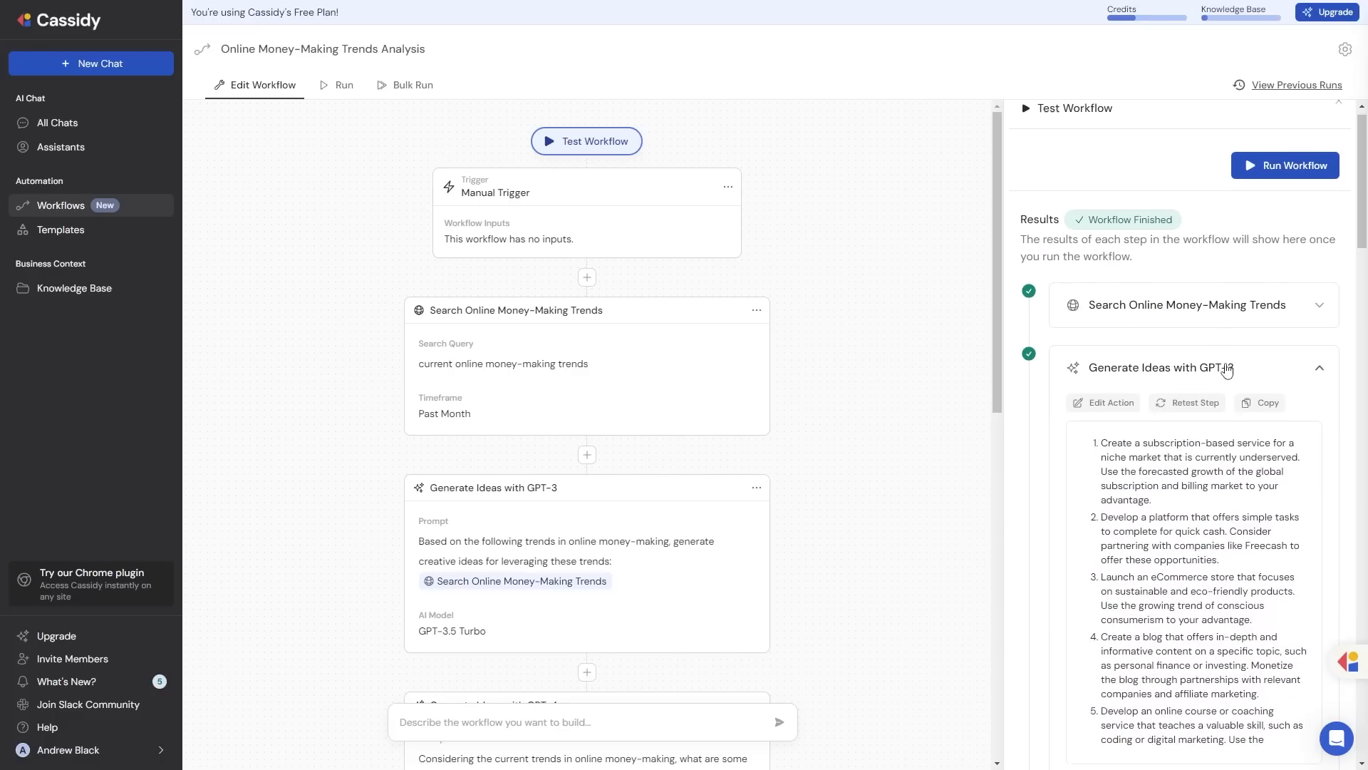
scroll(1236, 313, "up", 2)
left_click(1319, 314)
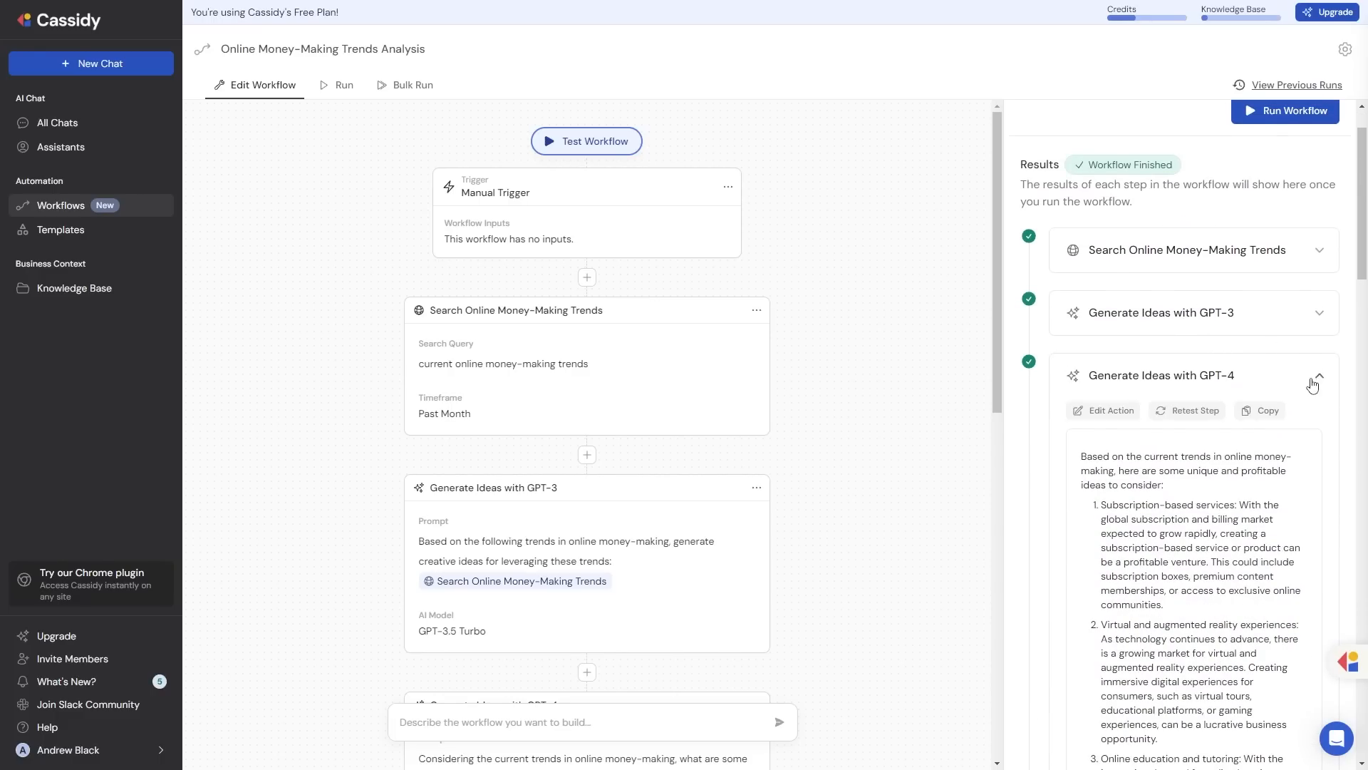
Review the Manual Trigger's settings and the available trigger types, keeping Manual Trigger as the choice.
left_click(728, 187)
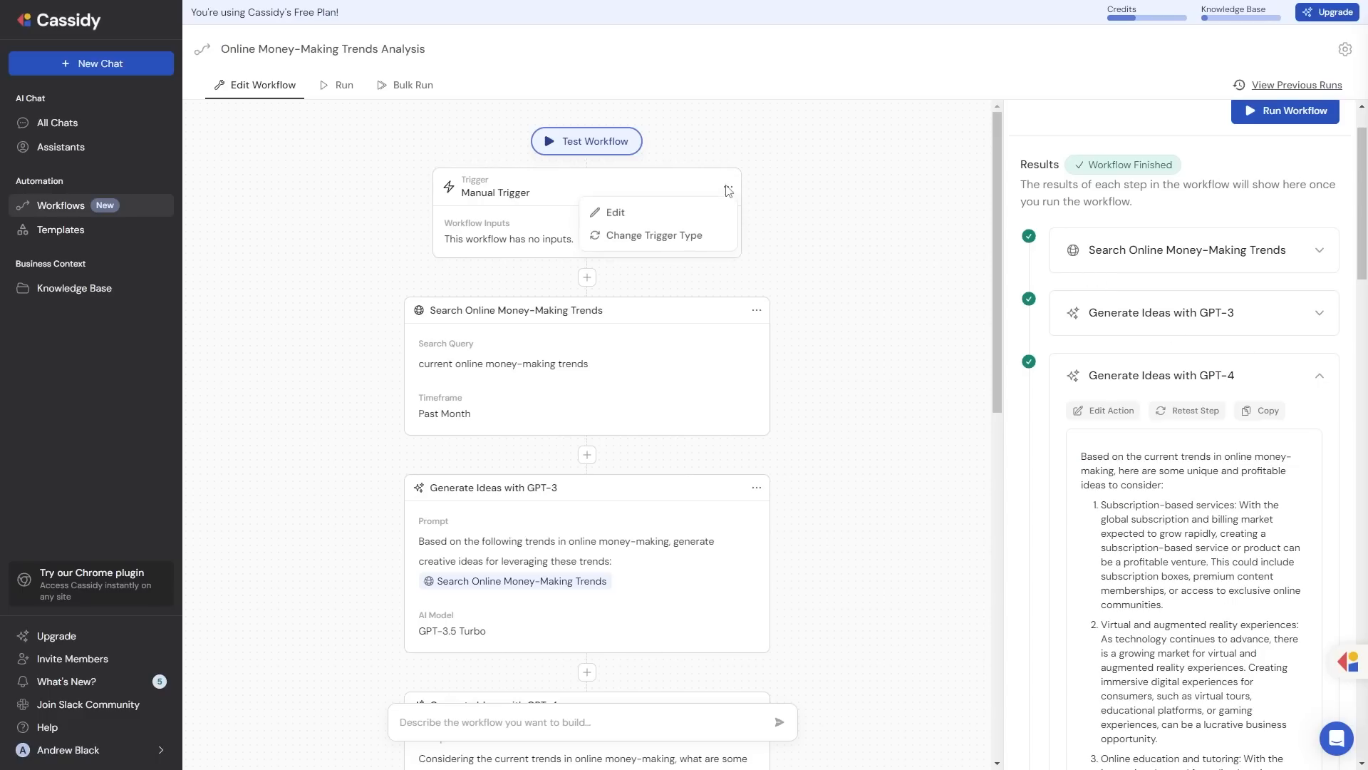
left_click(620, 213)
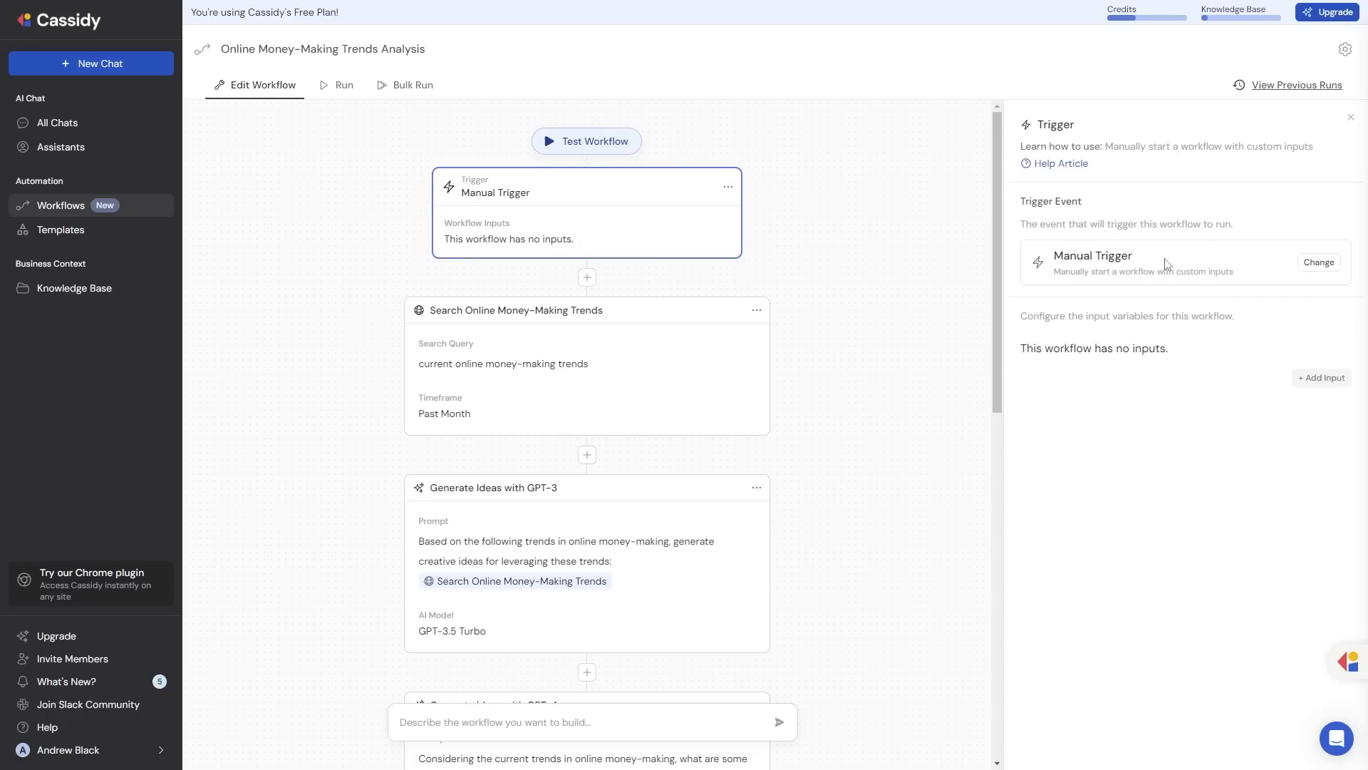
left_click(726, 189)
left_click(710, 240)
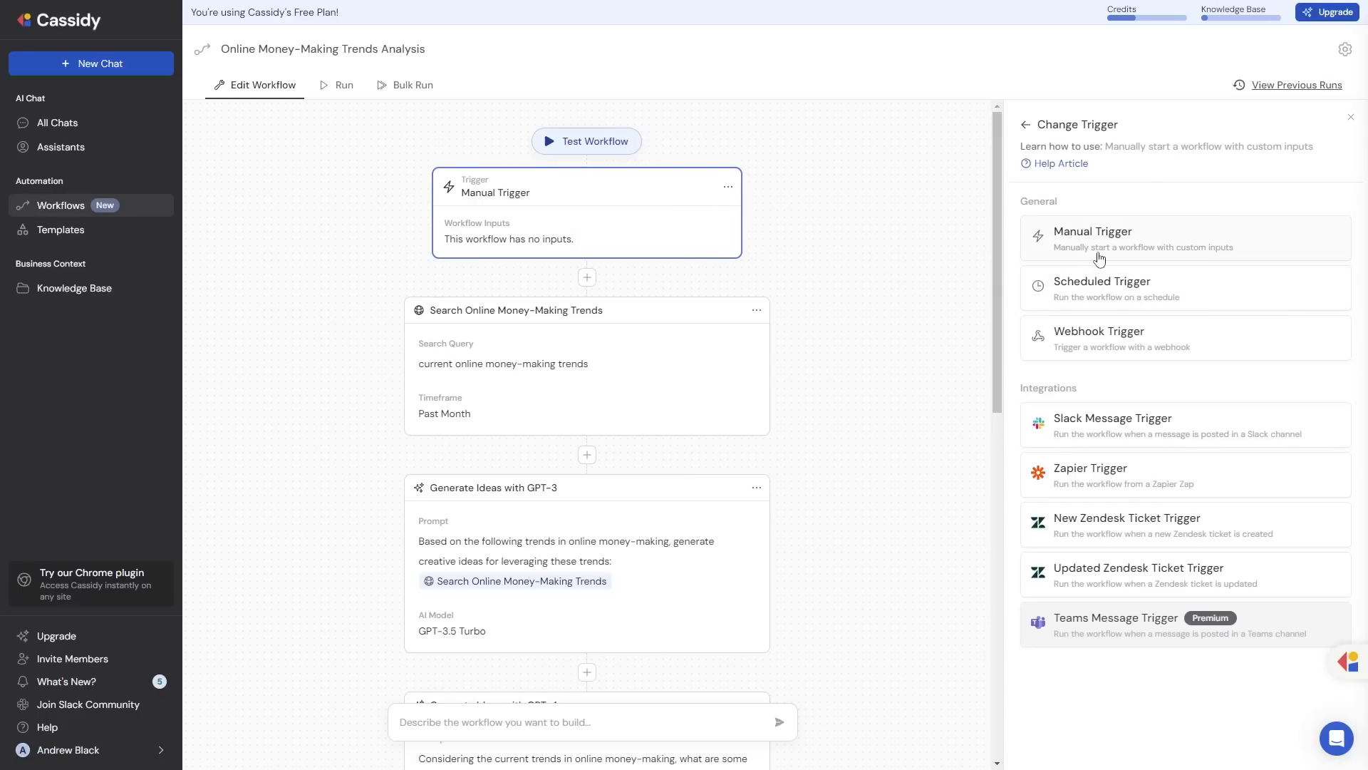
left_click(1155, 245)
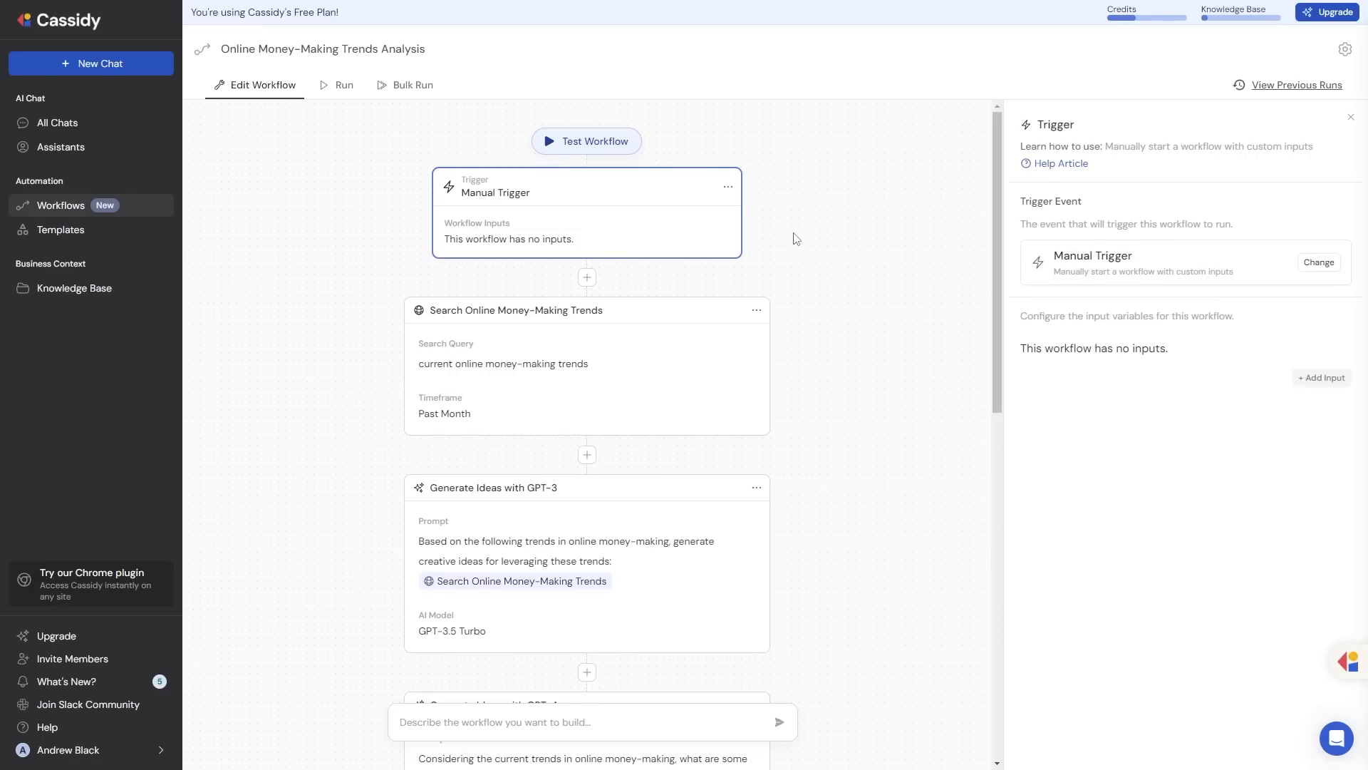
Add a text input named Industry to the Manual Trigger and start a workflow test to check its input field.
left_click(1322, 378)
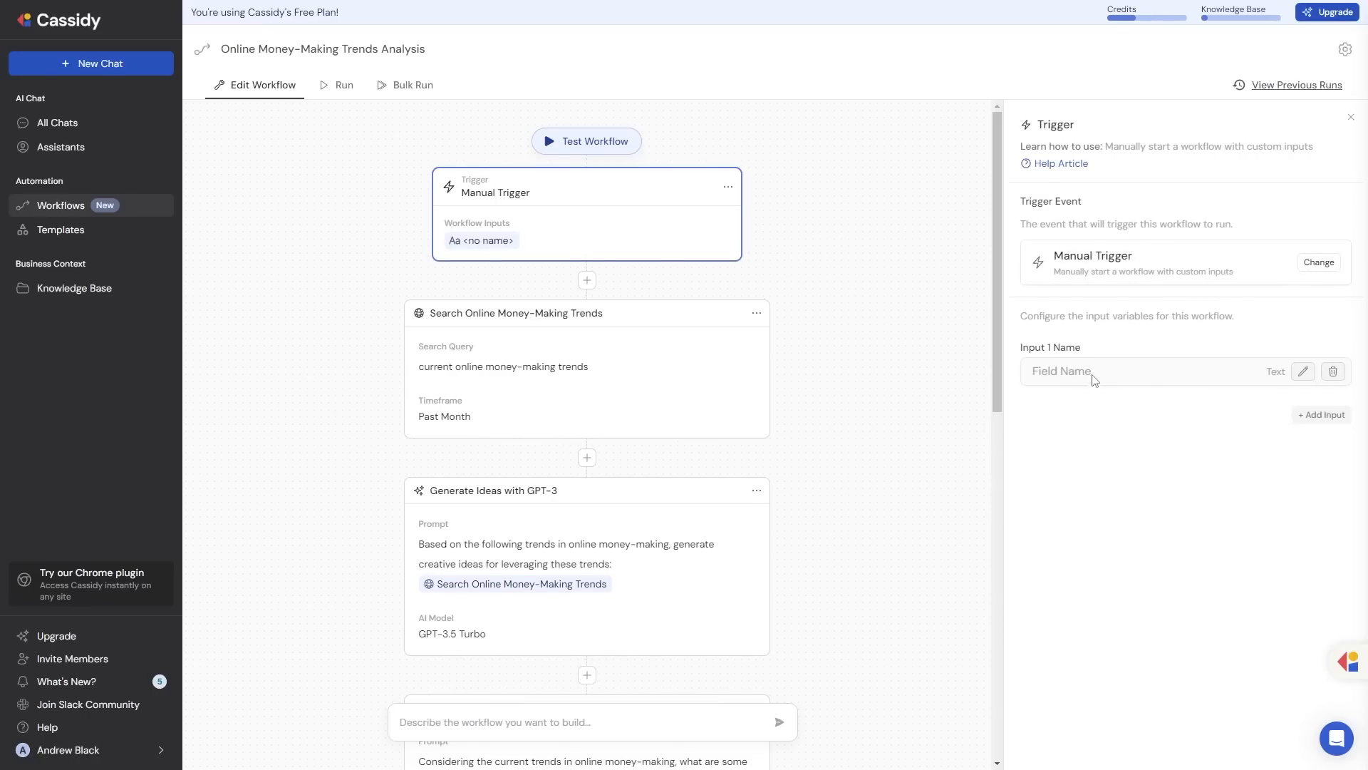
left_click(1302, 371)
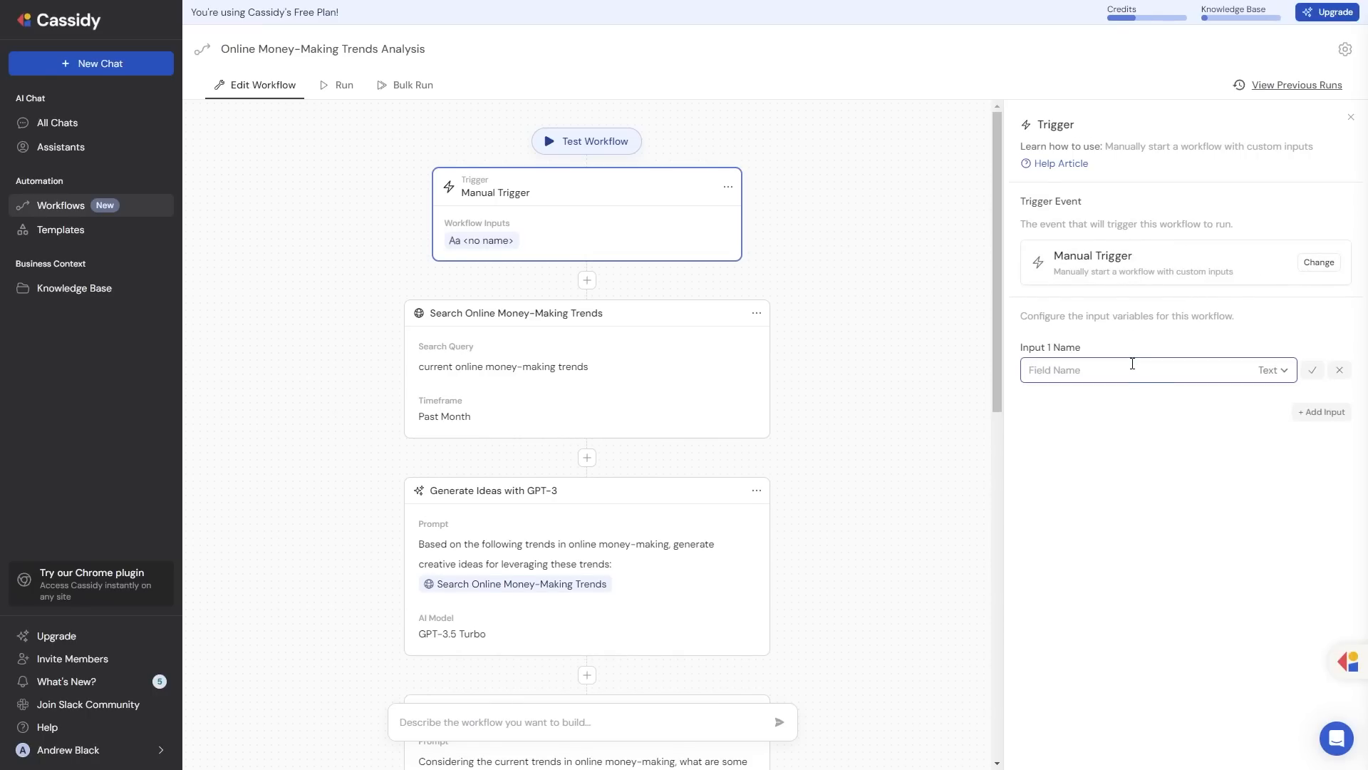
type("Industry")
left_click(1338, 370)
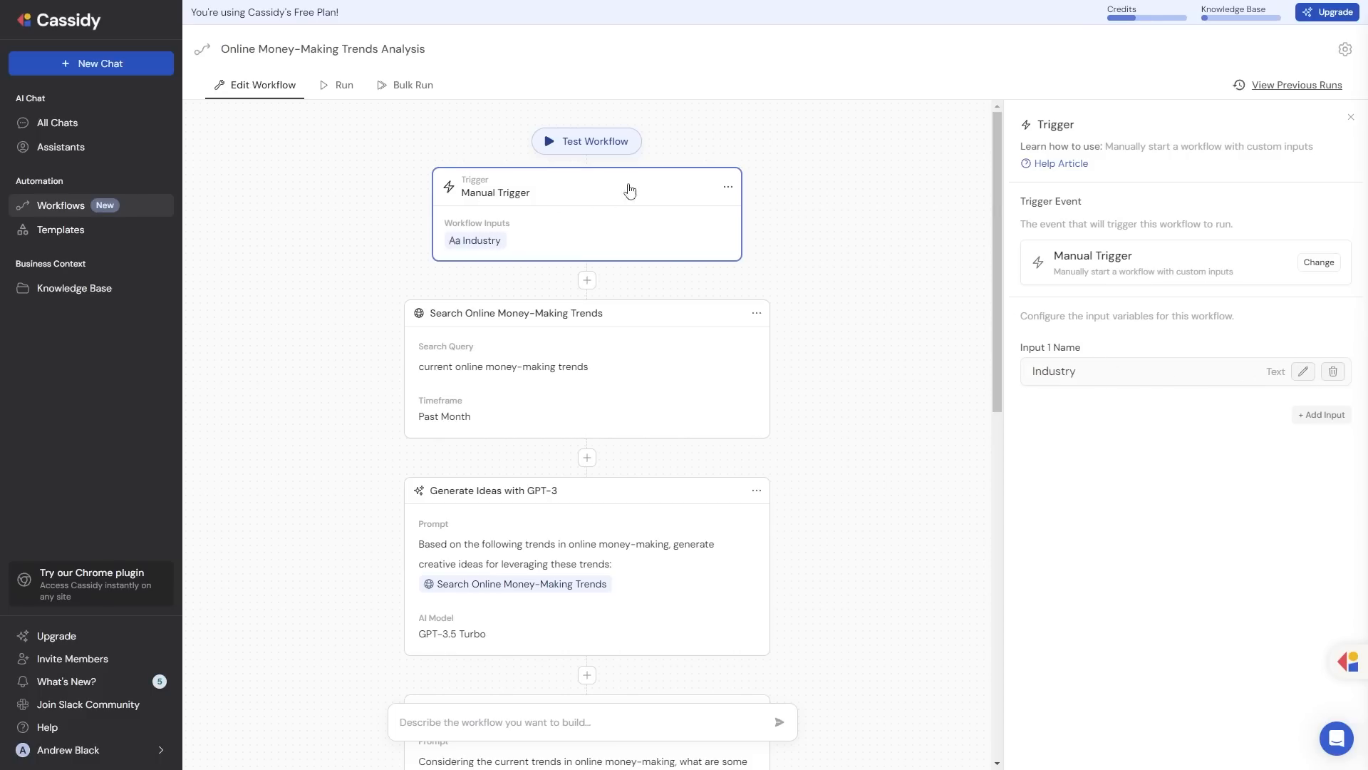
left_click(595, 141)
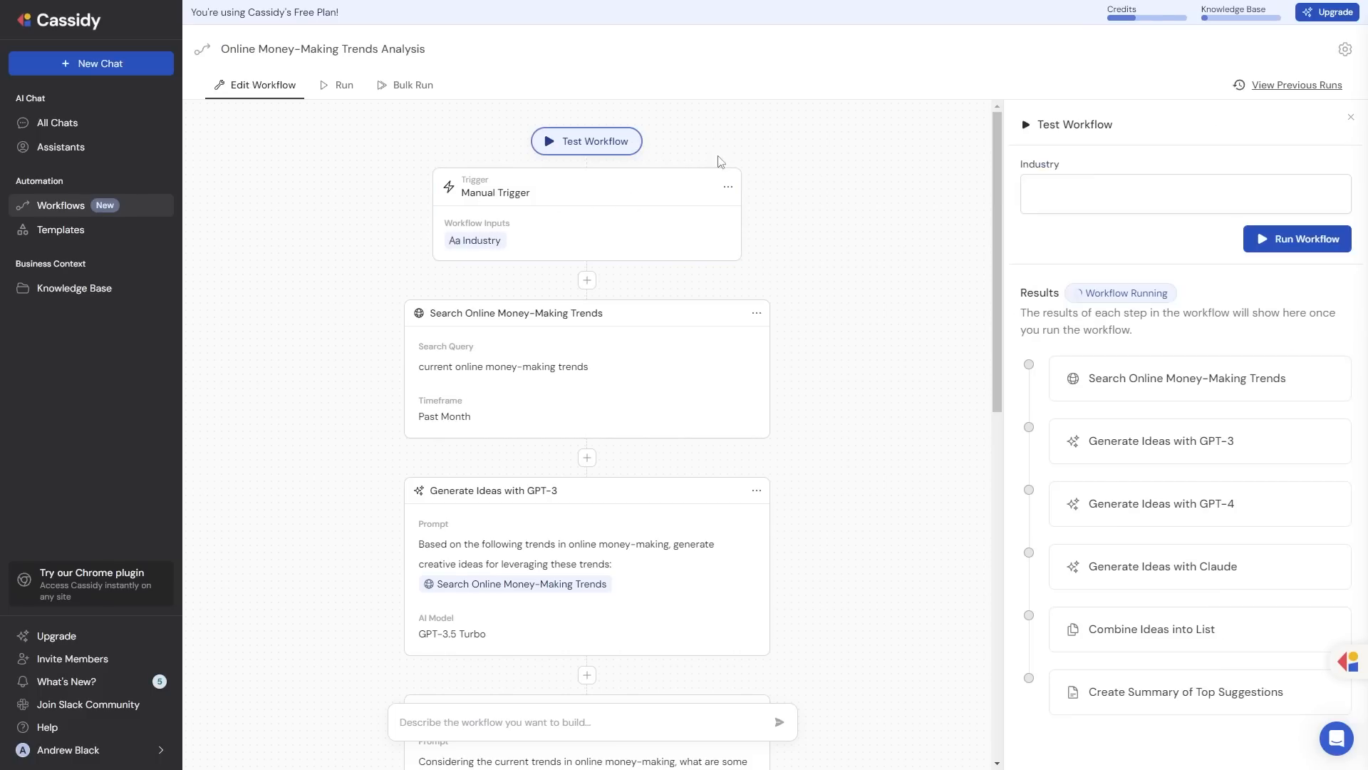
left_click(1123, 187)
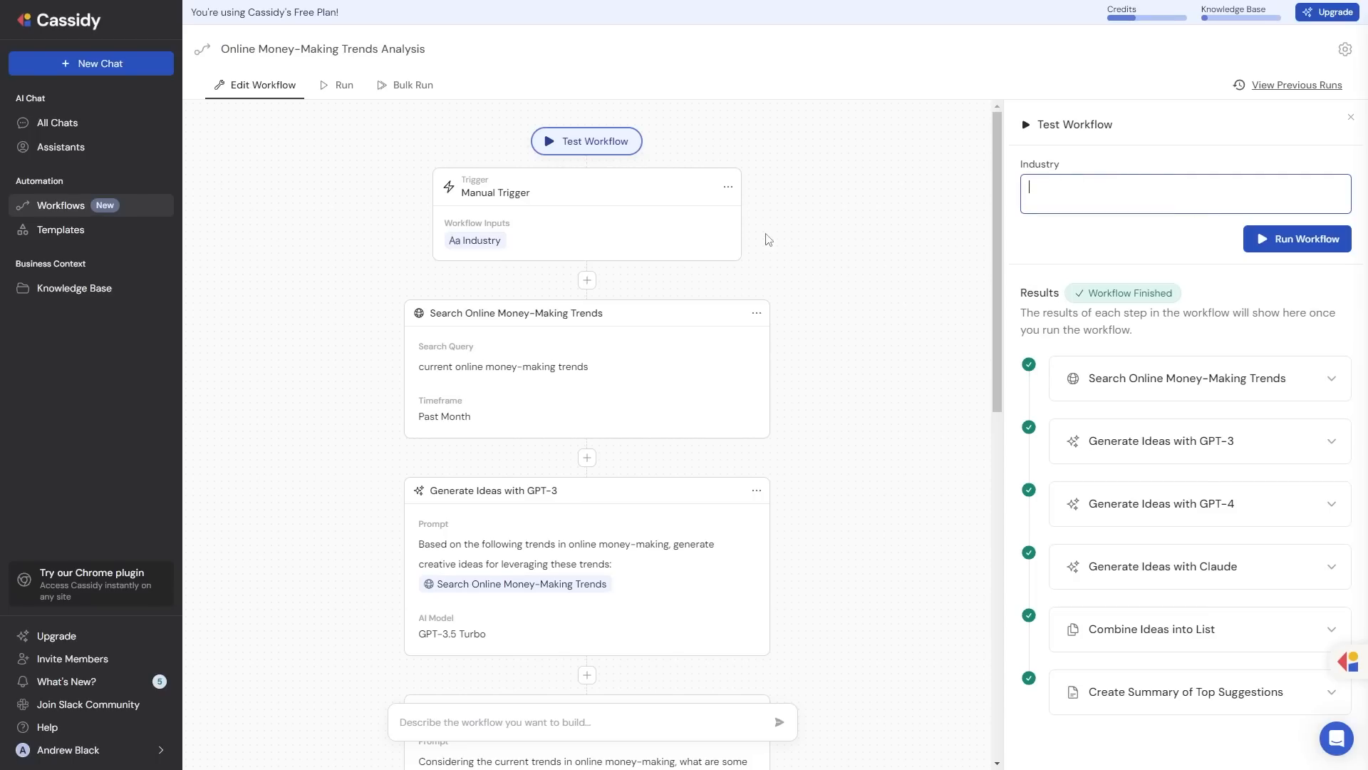
Replace the search query of Search Online Money-Making Trends with the Industry variable followed by "money making online".
left_click(757, 312)
left_click(691, 344)
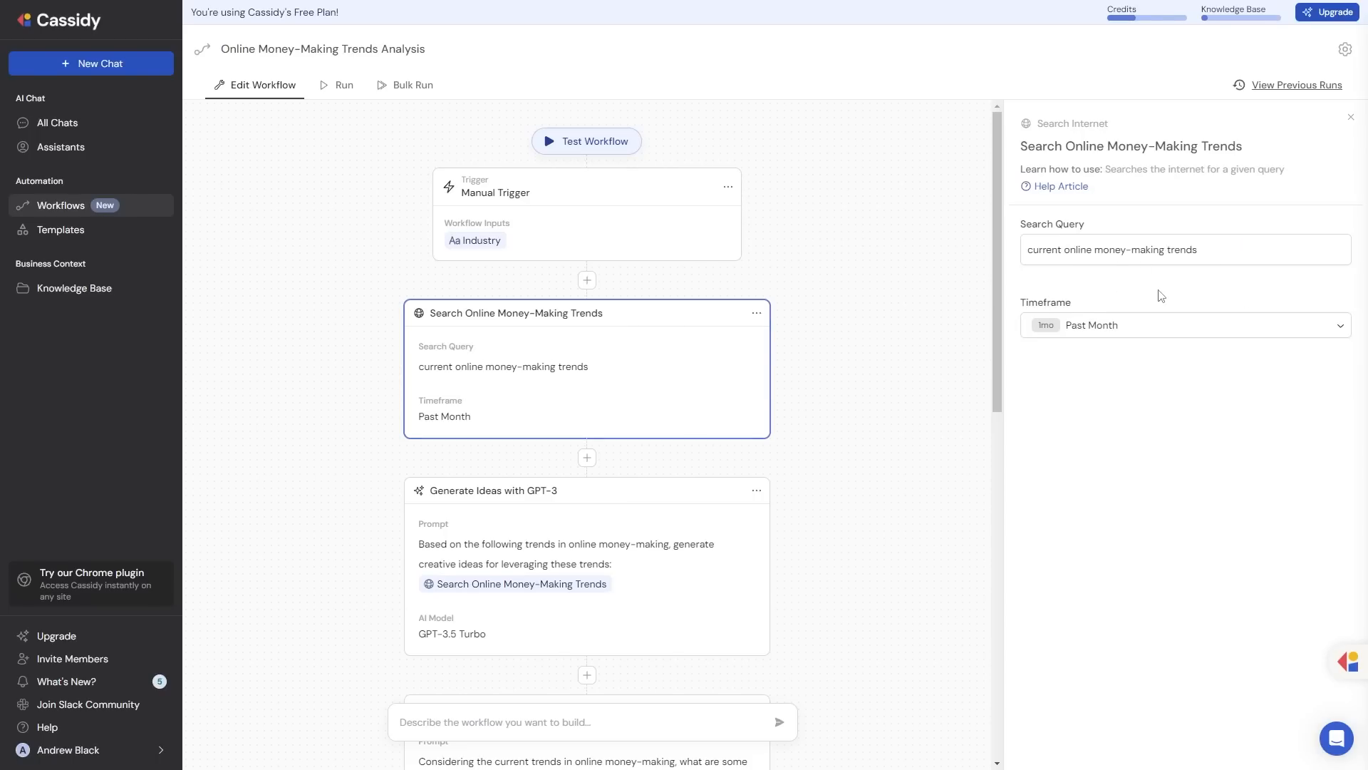
left_click(1158, 249)
triple_click(1157, 250)
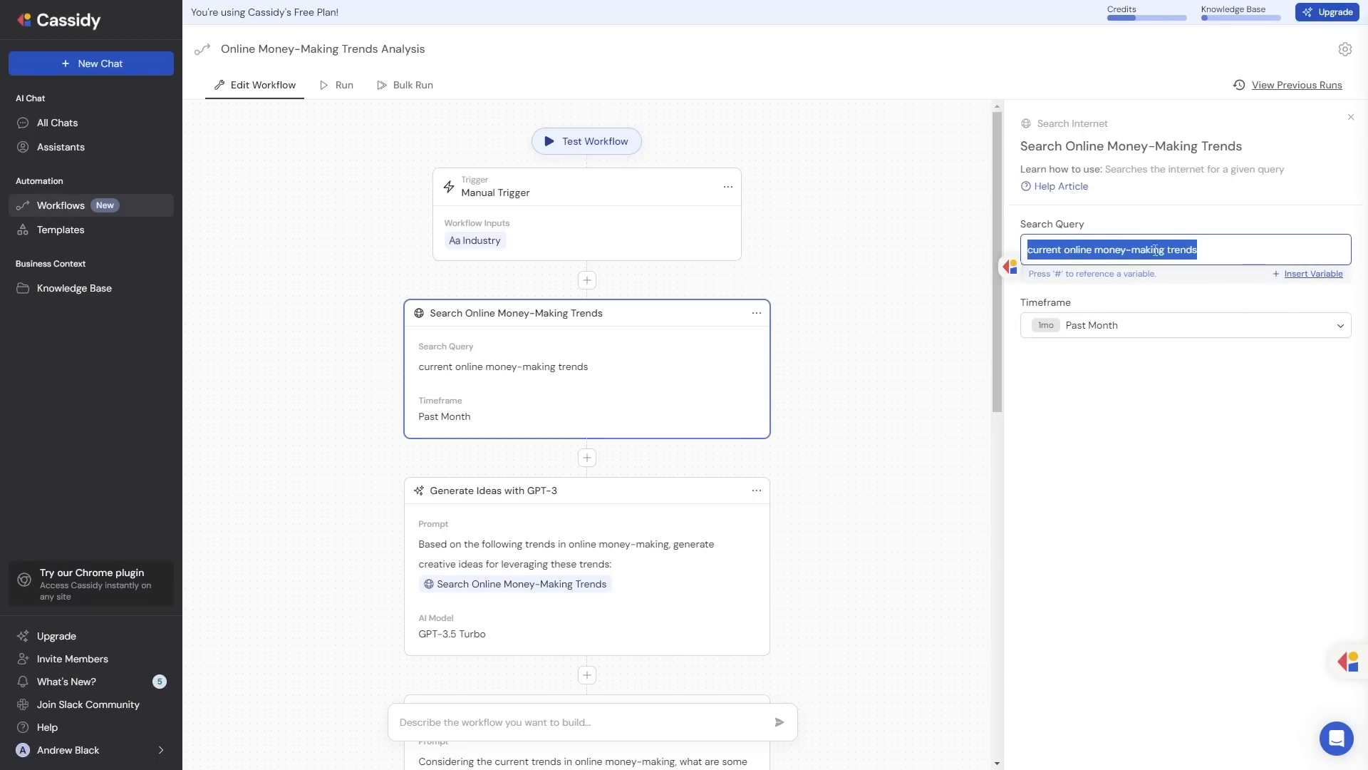
left_click(1316, 282)
left_click(1143, 320)
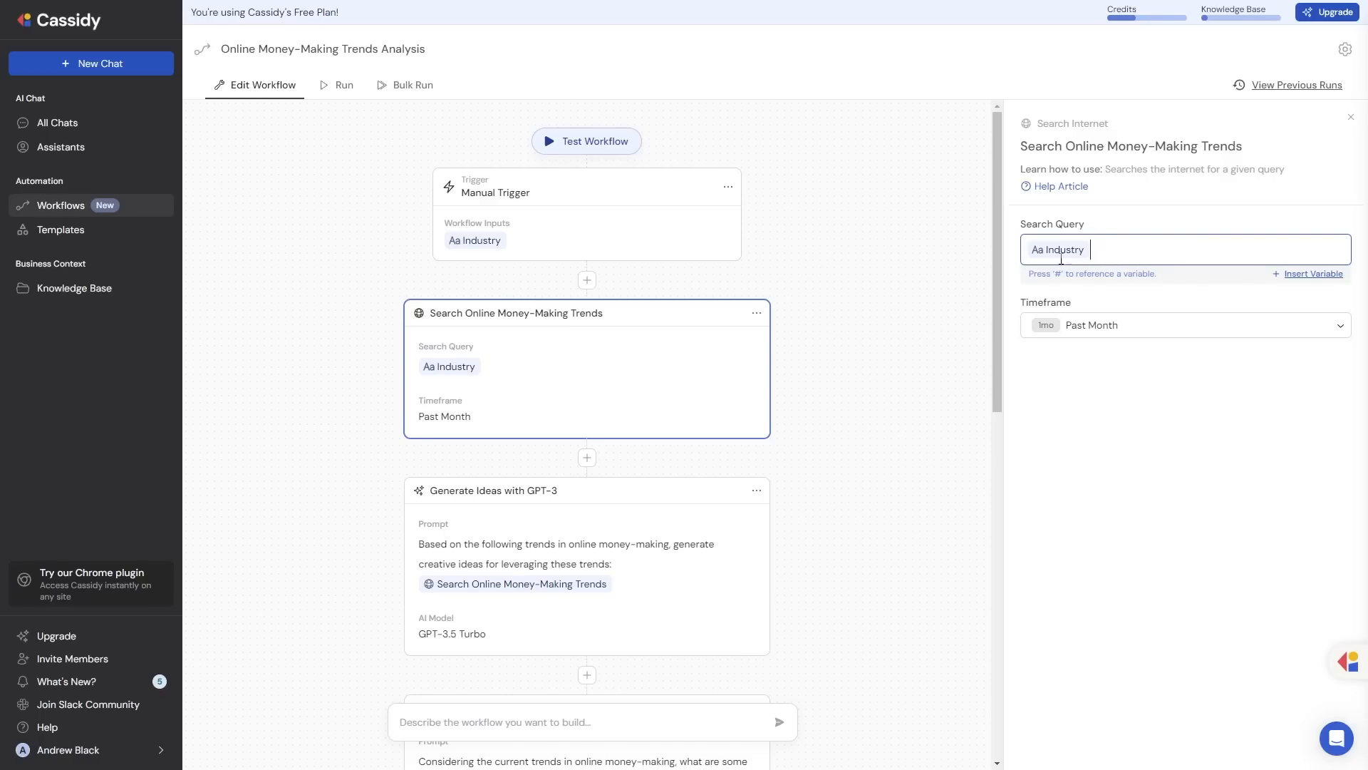
type("money making online")
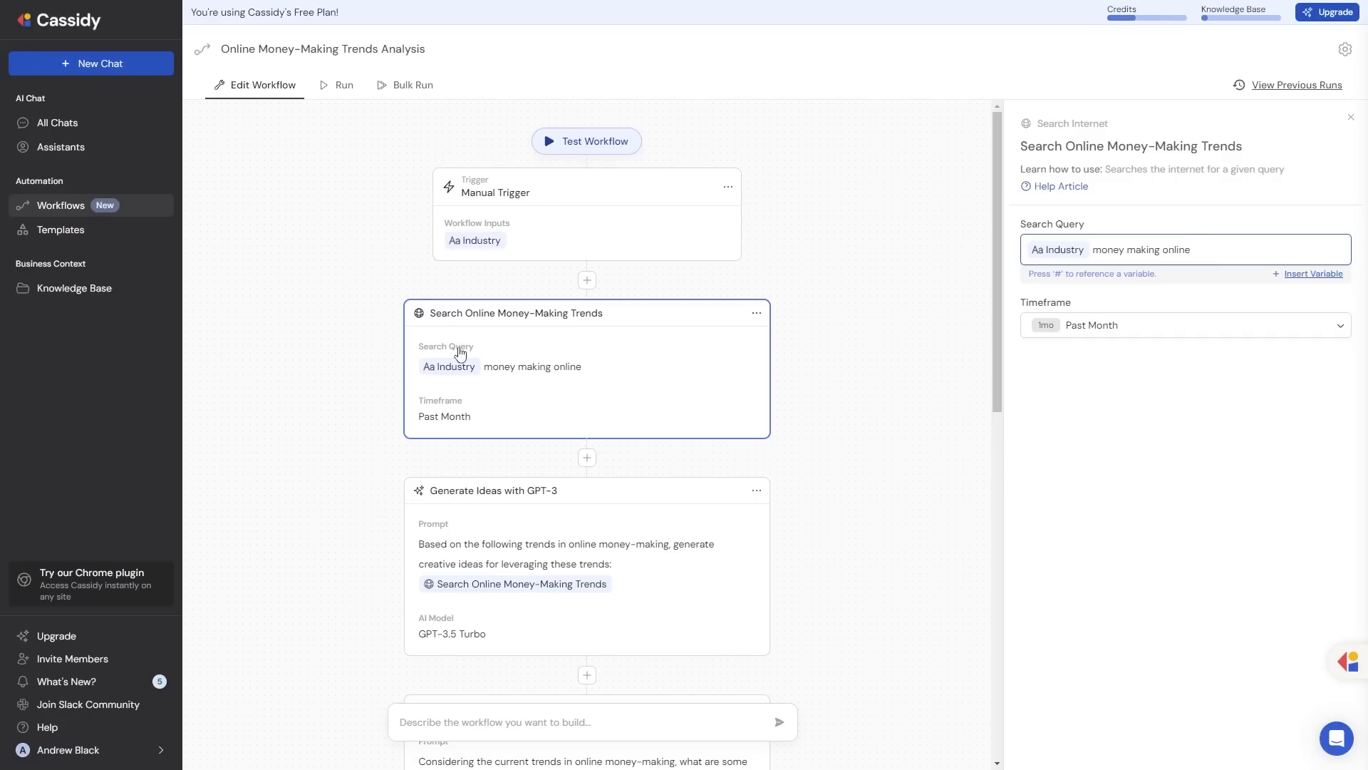
Rewrite the search query as "how to make online in" followed by the Industry variable.
left_click_drag(1192, 250, 1073, 248)
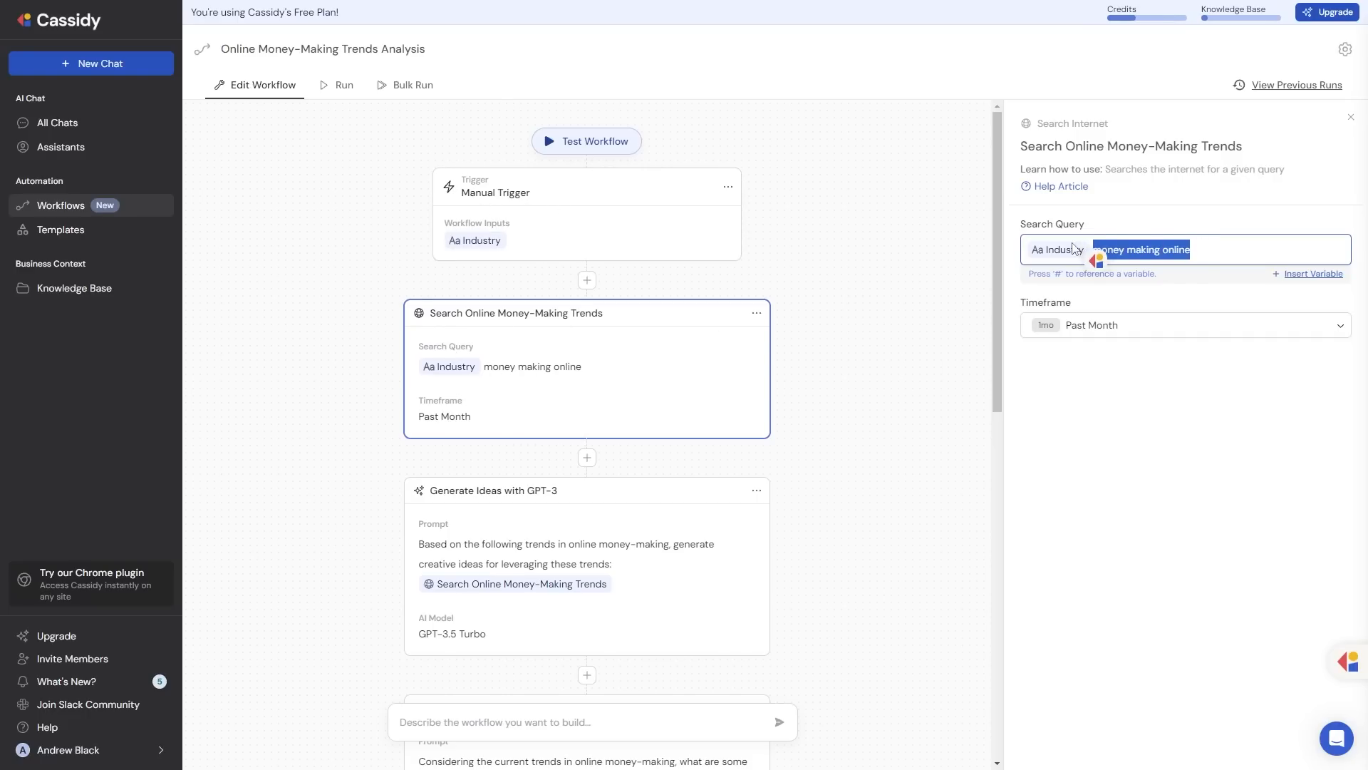
key("BackSpace")
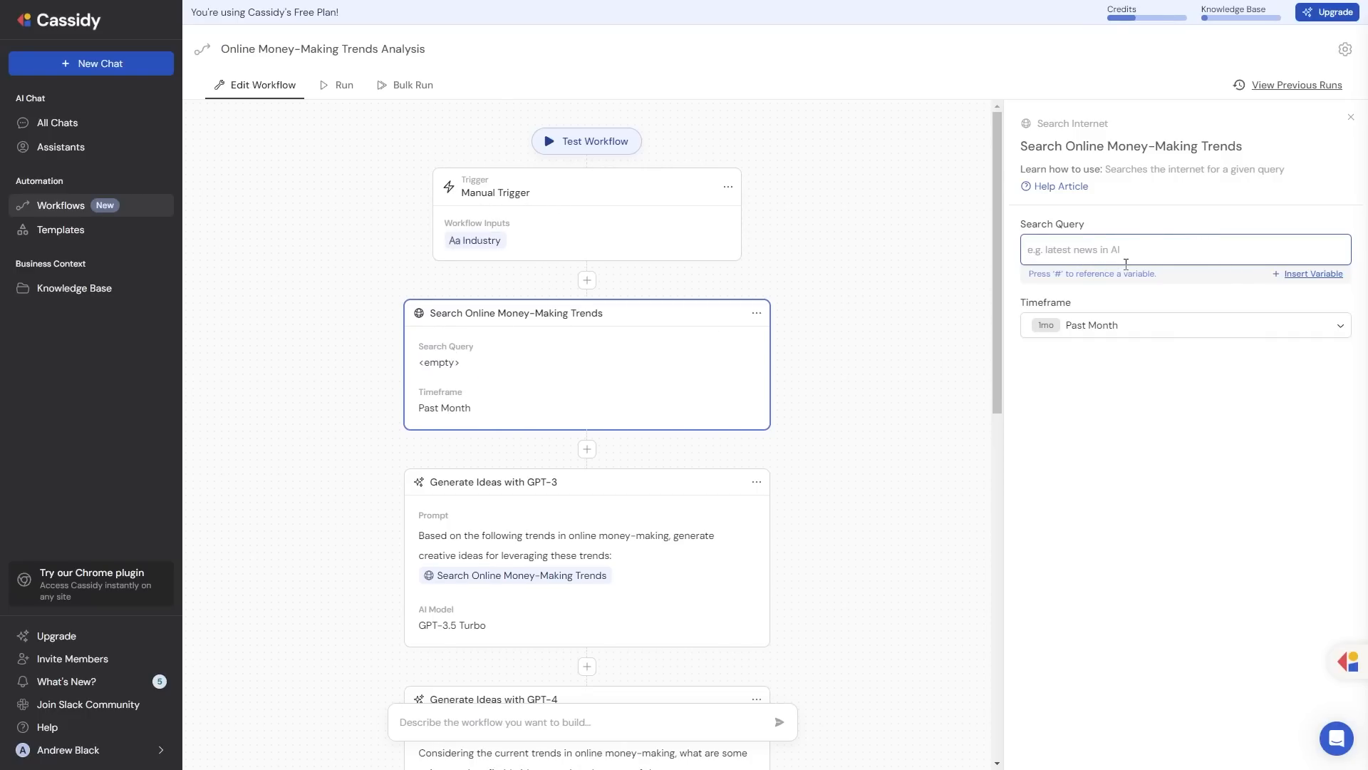
type("how to make on")
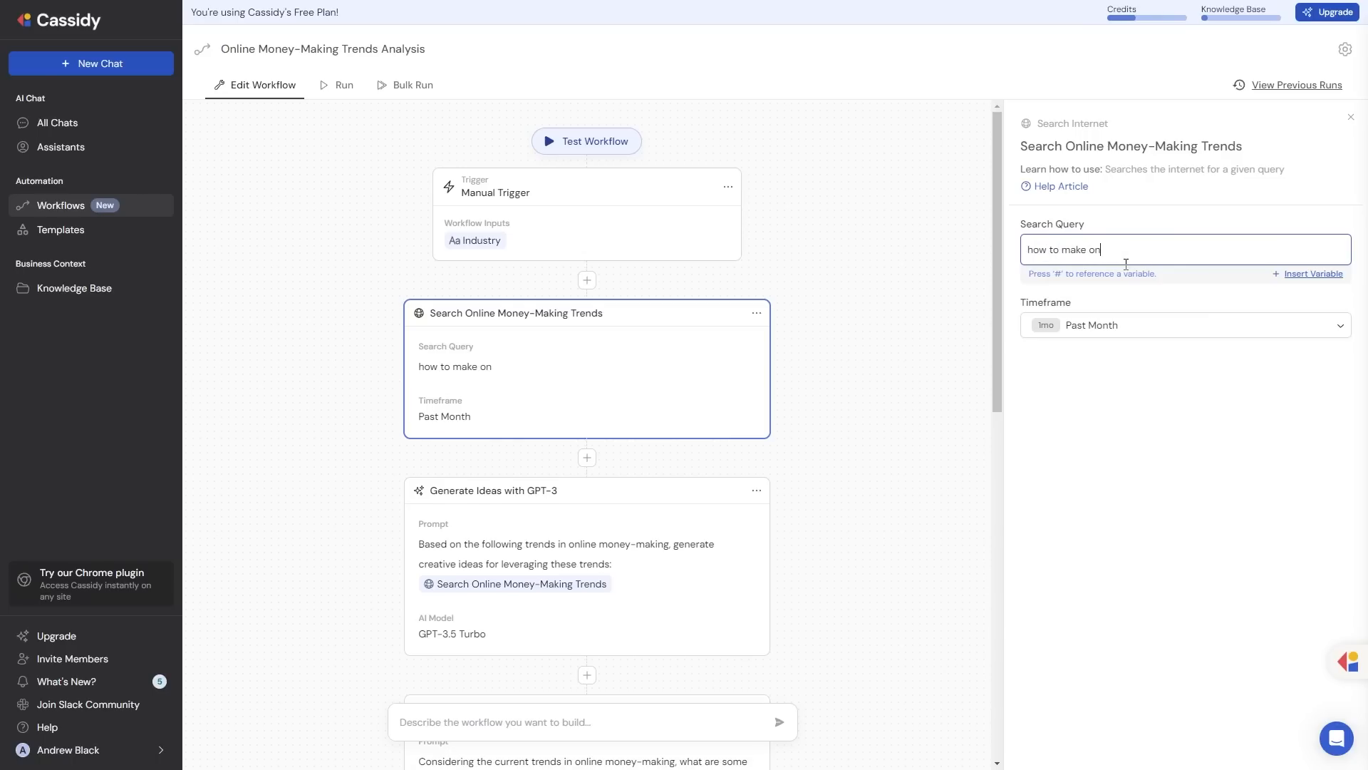
type("line in")
left_click(1314, 275)
left_click(1147, 323)
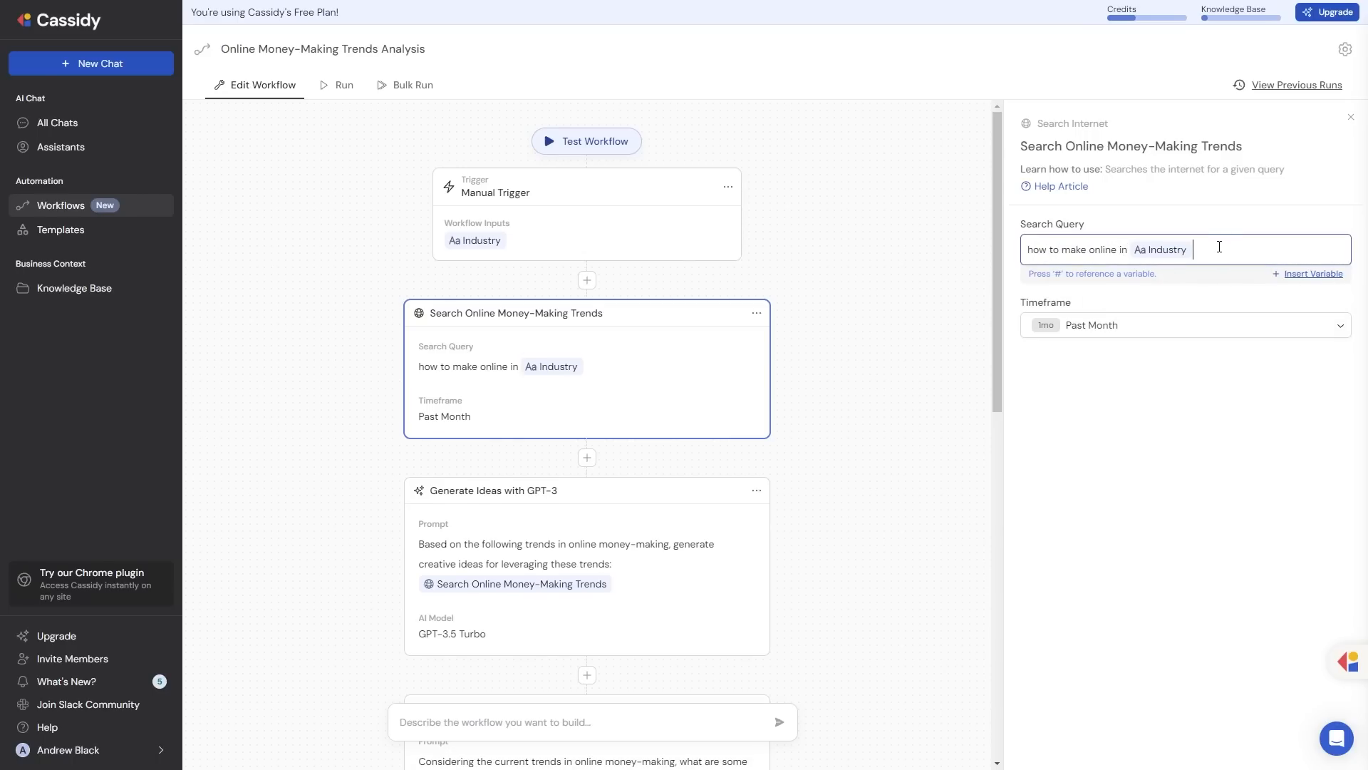
Extend the search query after the Industry variable with "in 2024 ai".
type("in 2024 with ai")
double_click(1259, 250)
type("remote")
left_click_drag(1231, 250, 1290, 251)
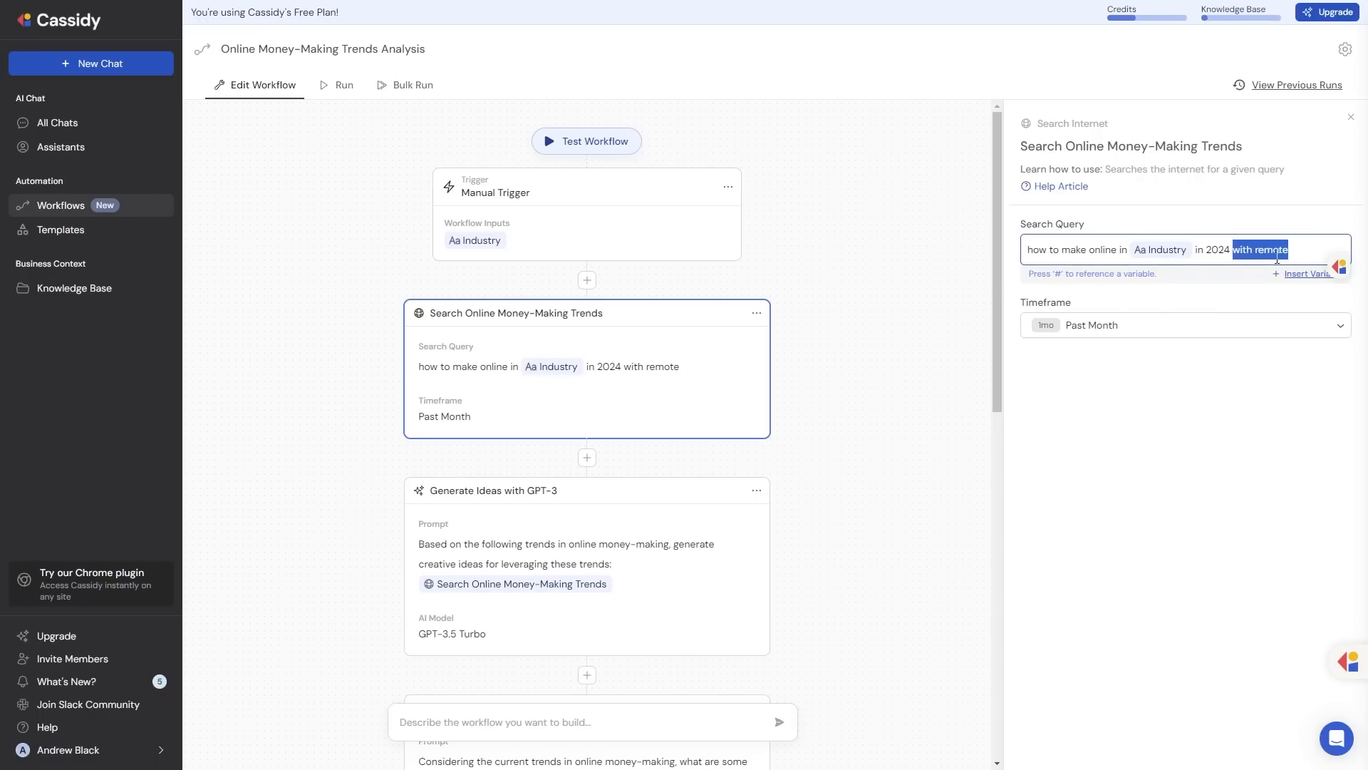
key("BackSpace")
type("ai")
left_click(611, 215)
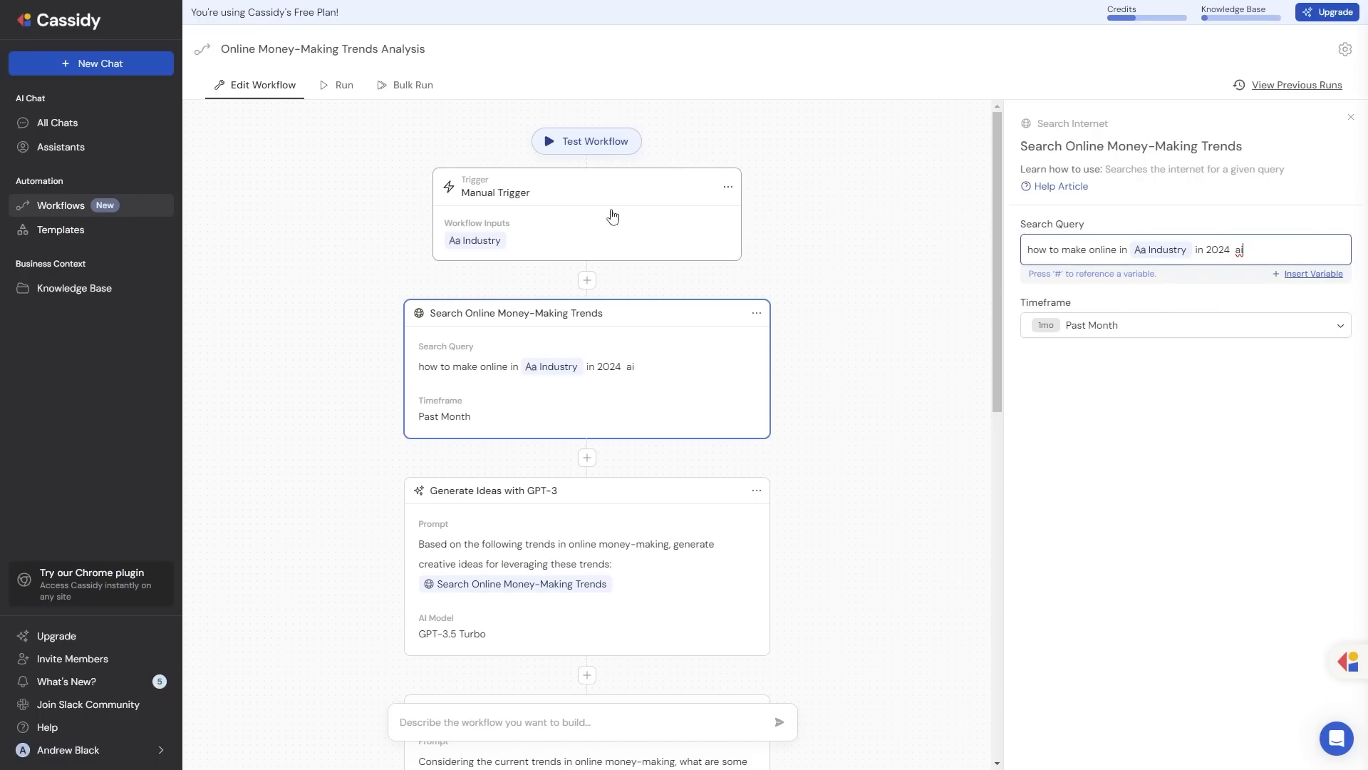
Test-run the workflow with "Graphic design" as the Industry.
left_click(602, 142)
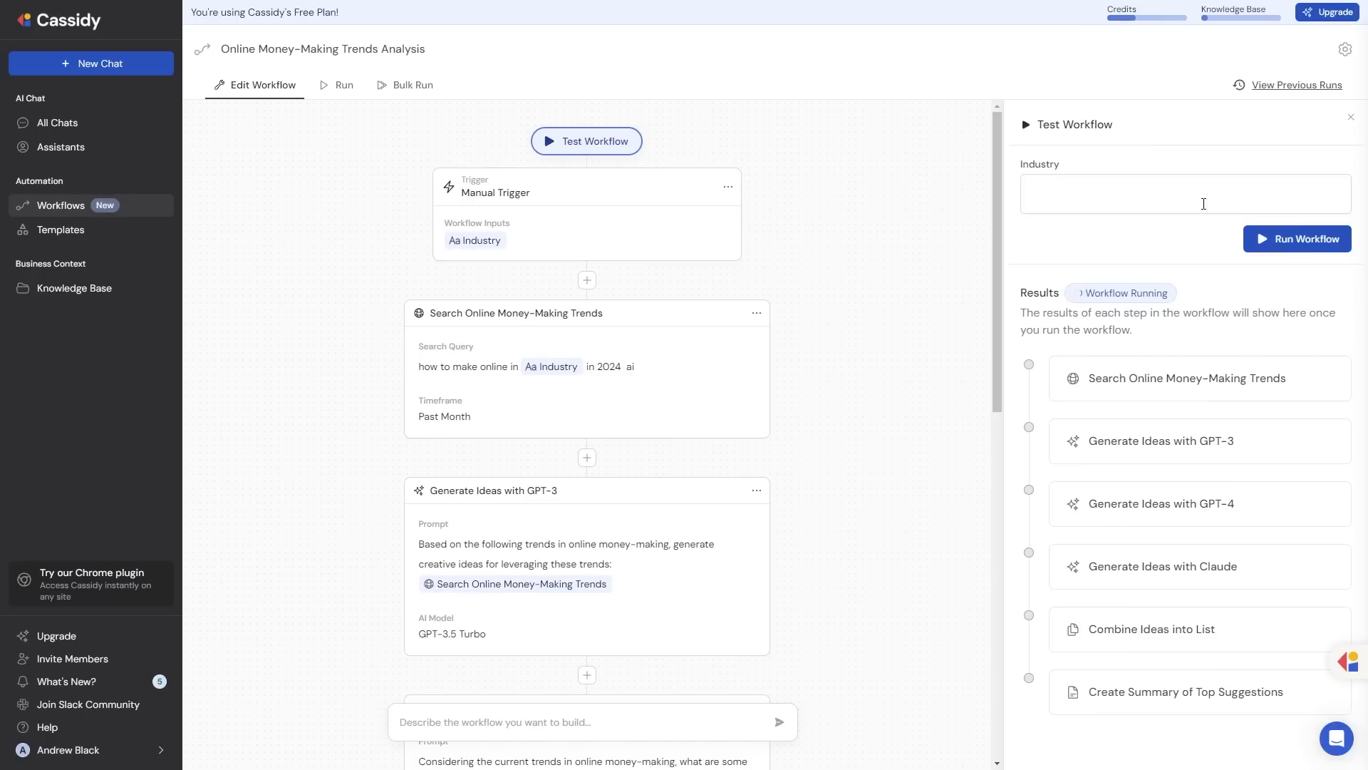
left_click(1127, 195)
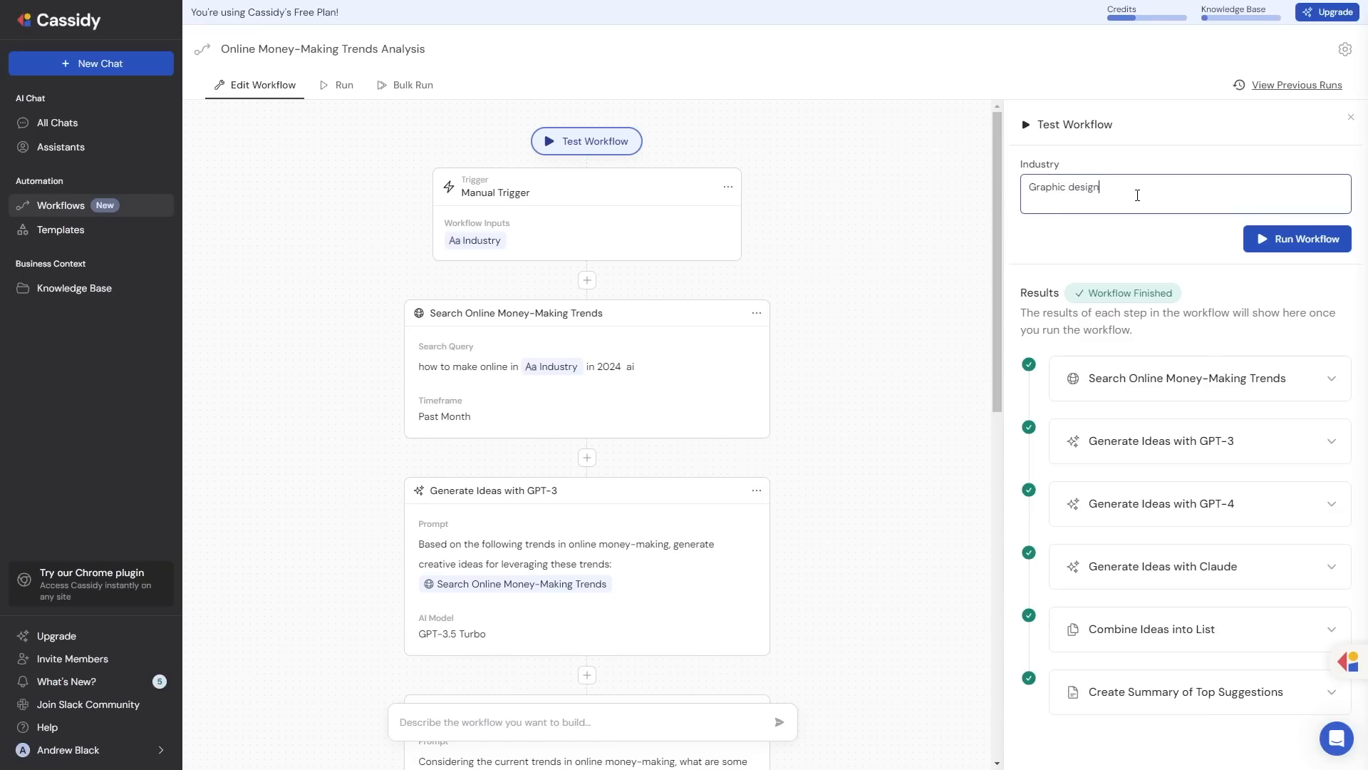
left_click(1297, 238)
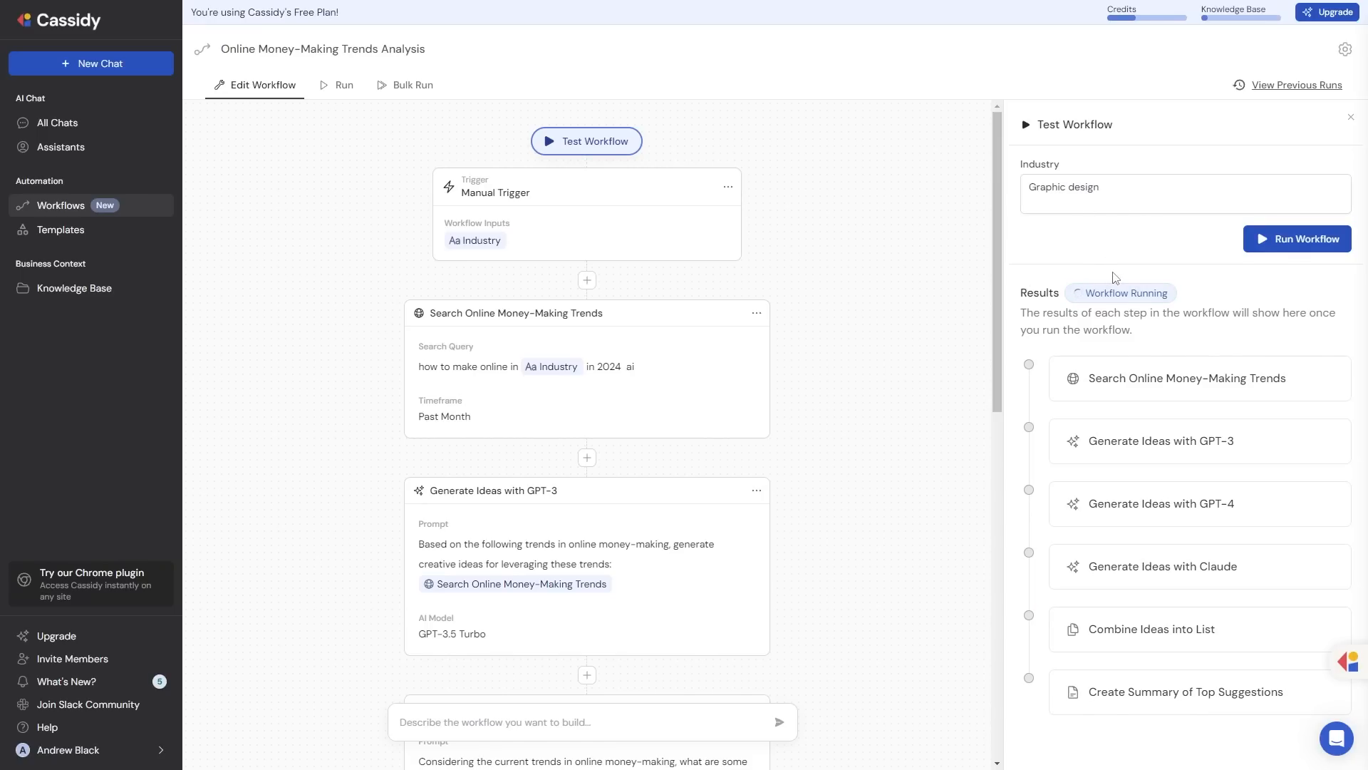
Check the outputs of Search Online Money-Making Trends, Generate Ideas with GPT-3 and Generate Ideas with GPT-4 for the graphic design run.
scroll(1173, 327, "up", 1)
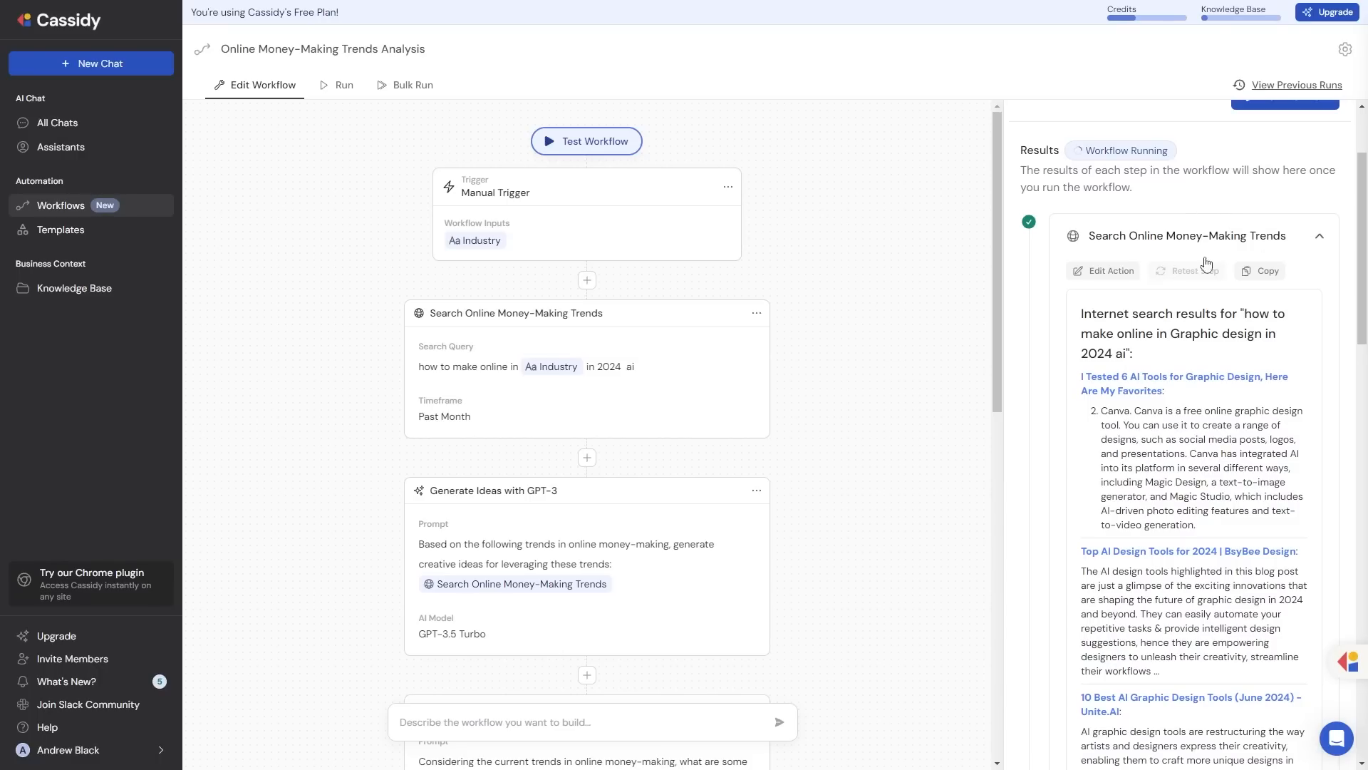
scroll(1202, 373, "down", 5)
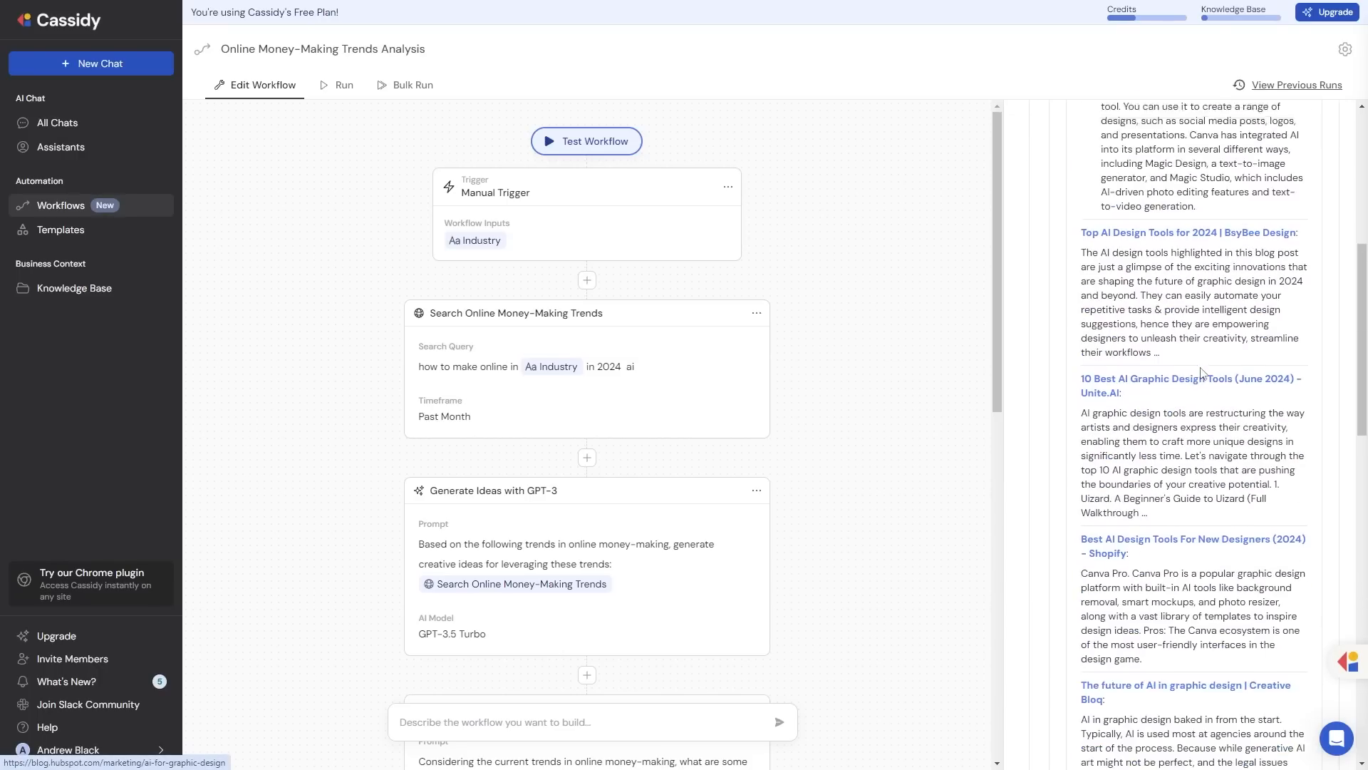
scroll(1202, 373, "up", 5)
left_click(1317, 236)
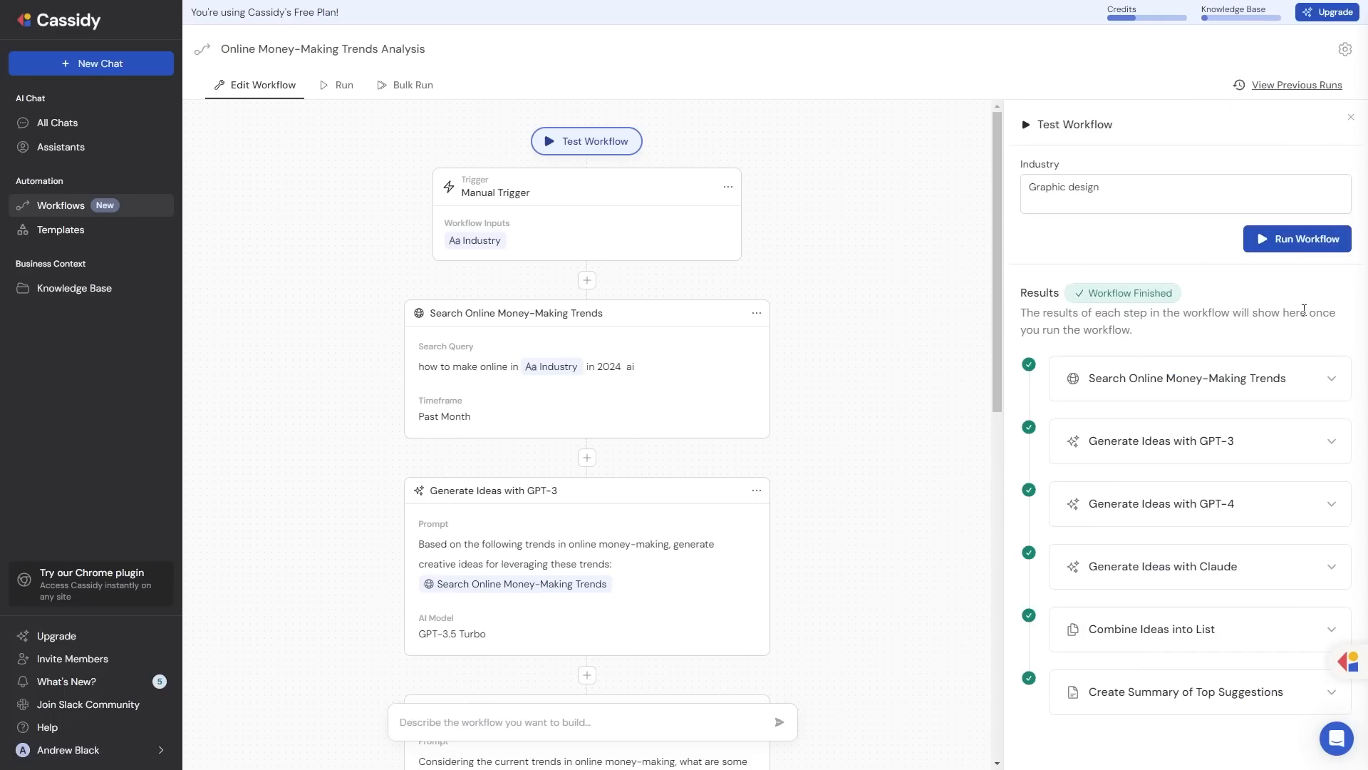
left_click(1324, 436)
left_click(1312, 437)
left_click(1325, 455)
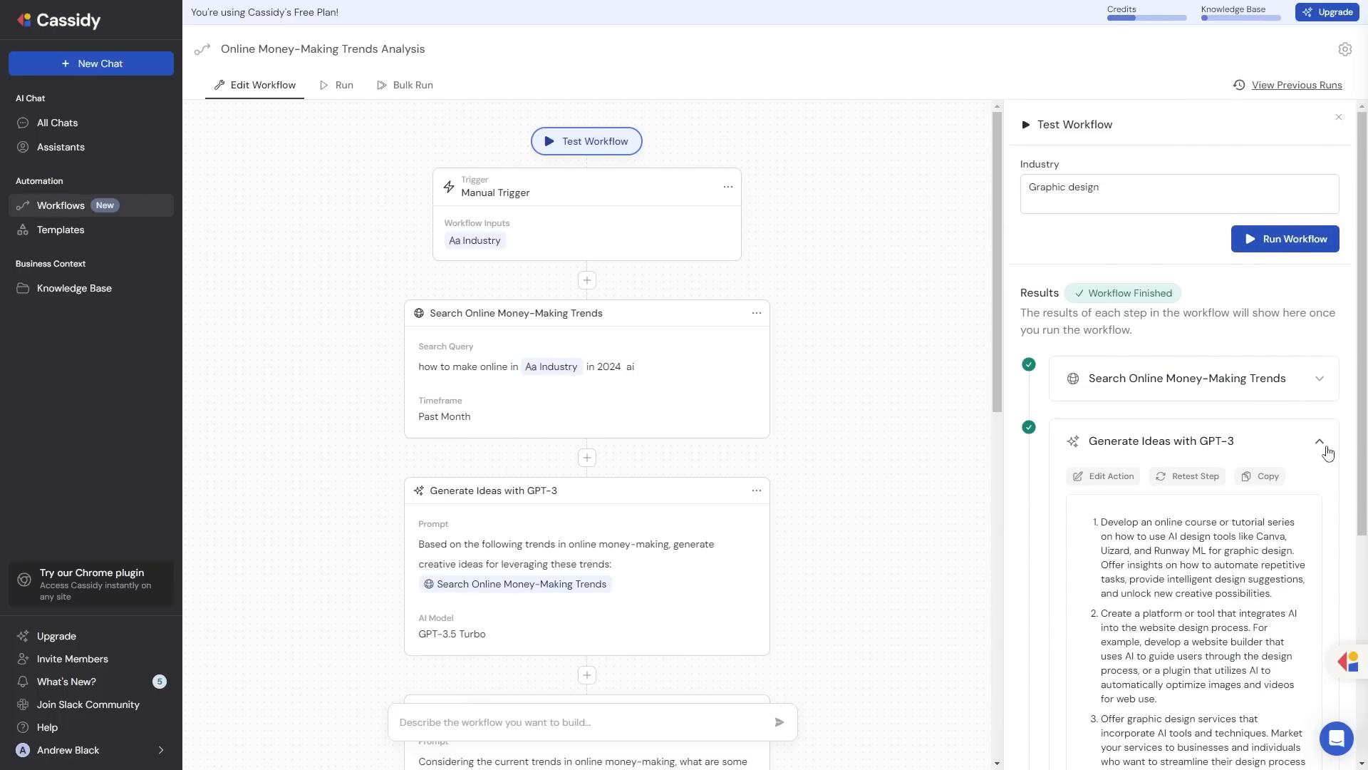
left_click(1328, 453)
left_click(1333, 503)
left_click(1333, 504)
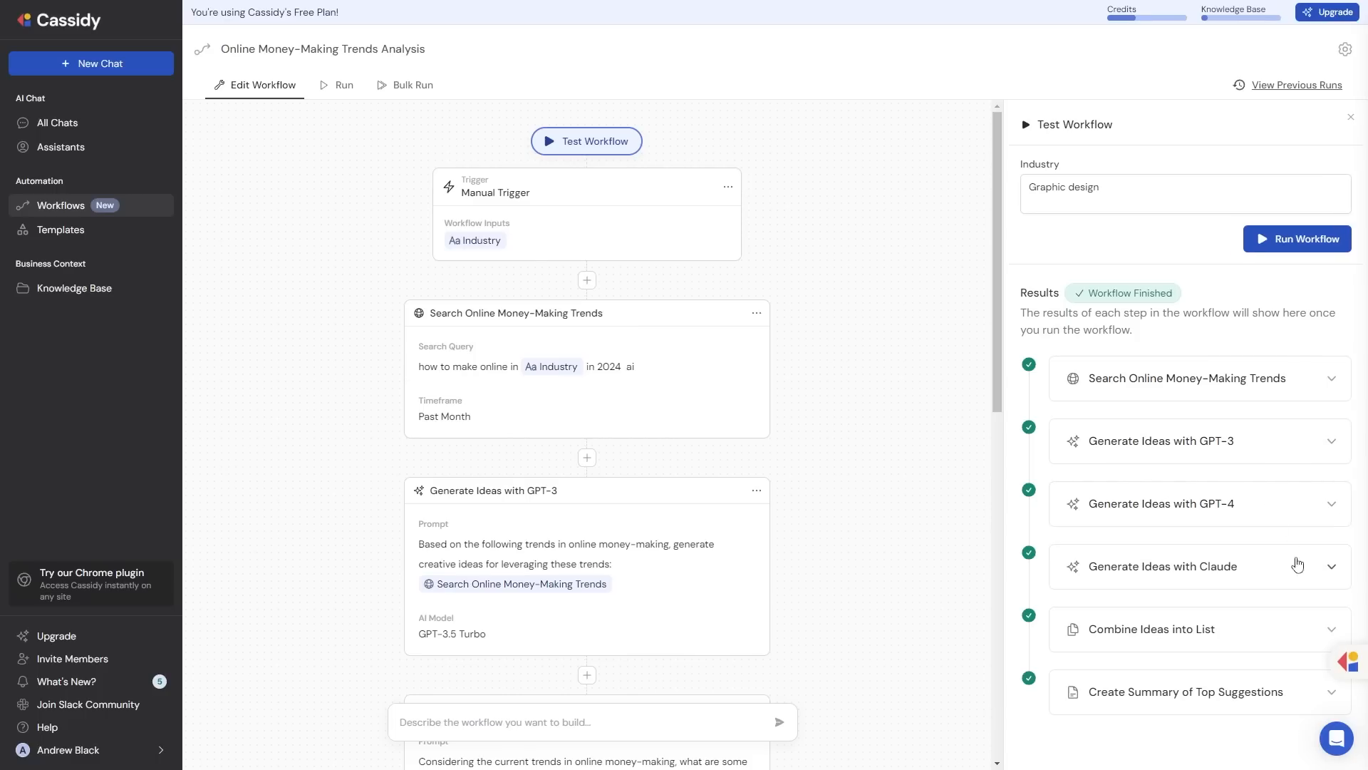
Expand and read the Combine Ideas into List and Create Summary of Top Suggestions results.
left_click(1332, 627)
scroll(1254, 463, "down", 10)
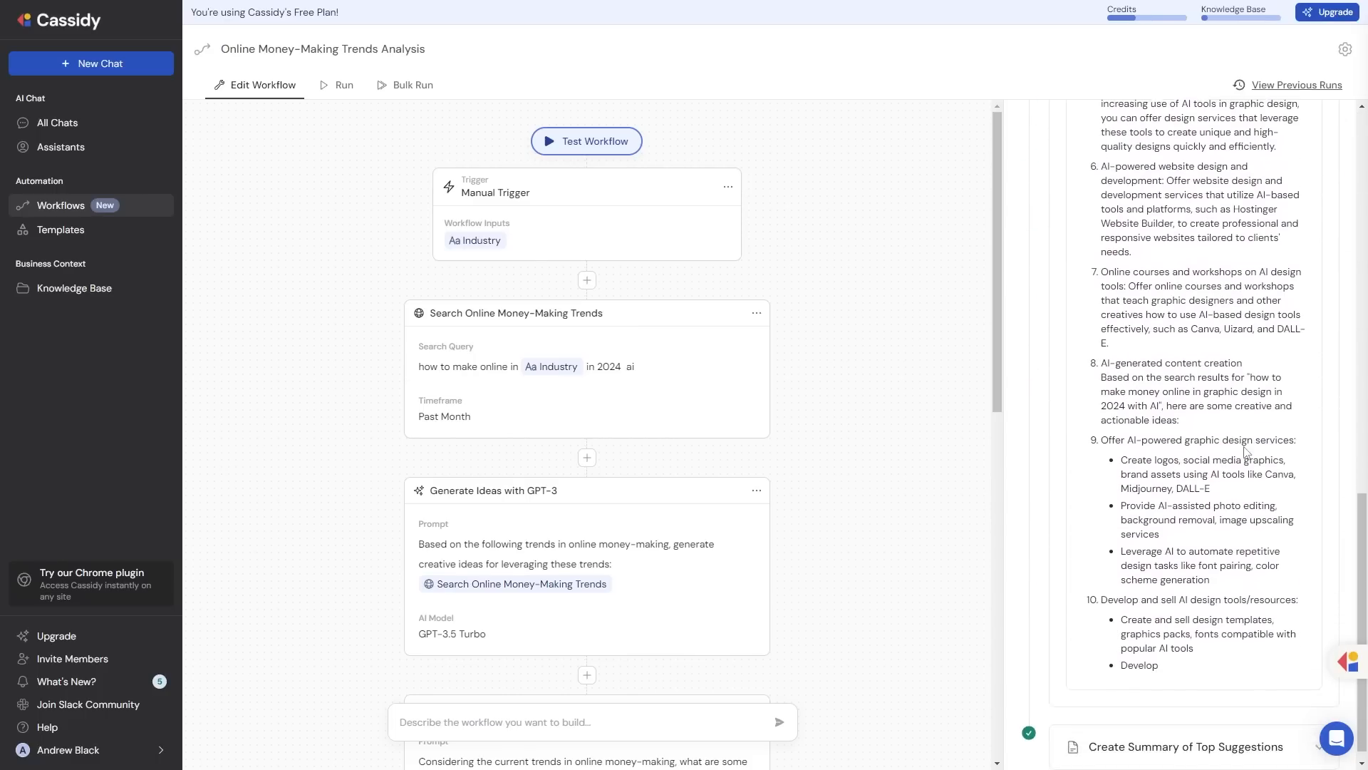
left_click(1320, 728)
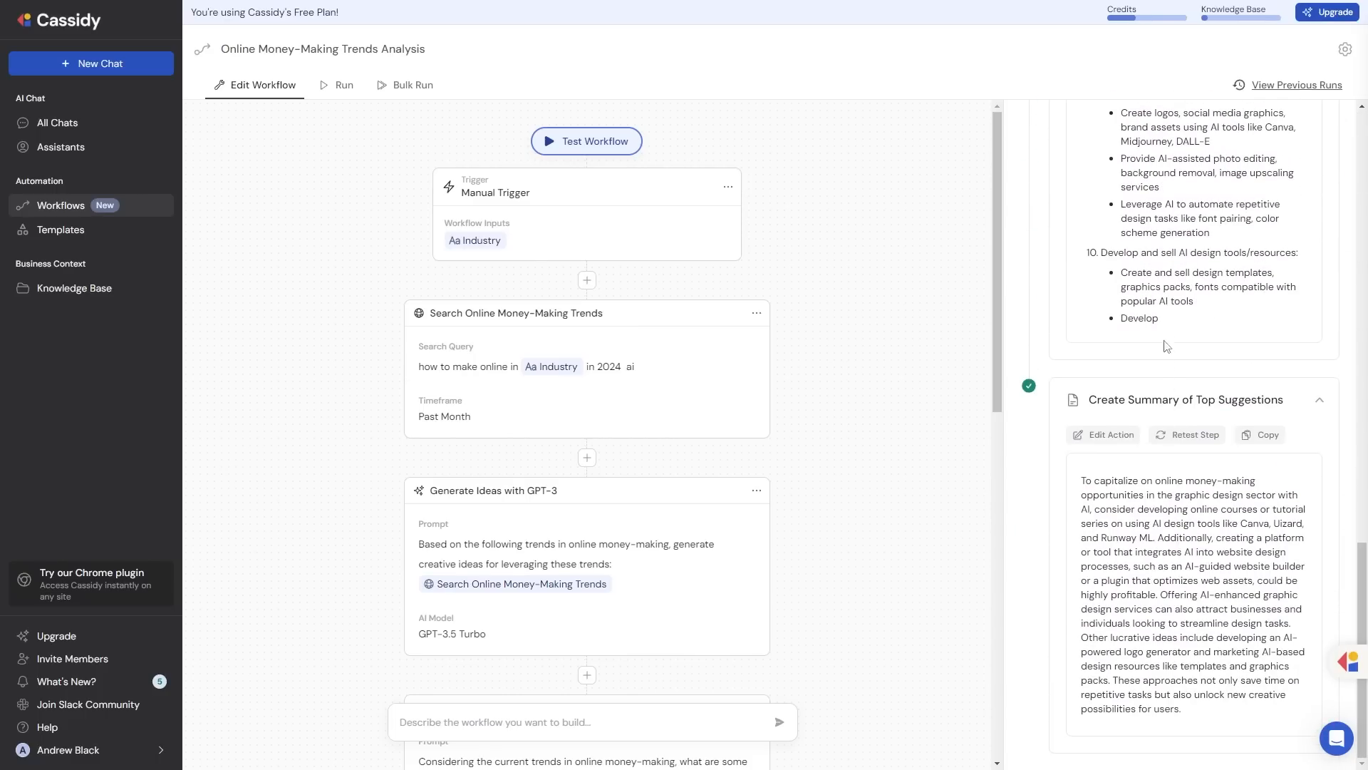
scroll(1166, 346, "up", 10)
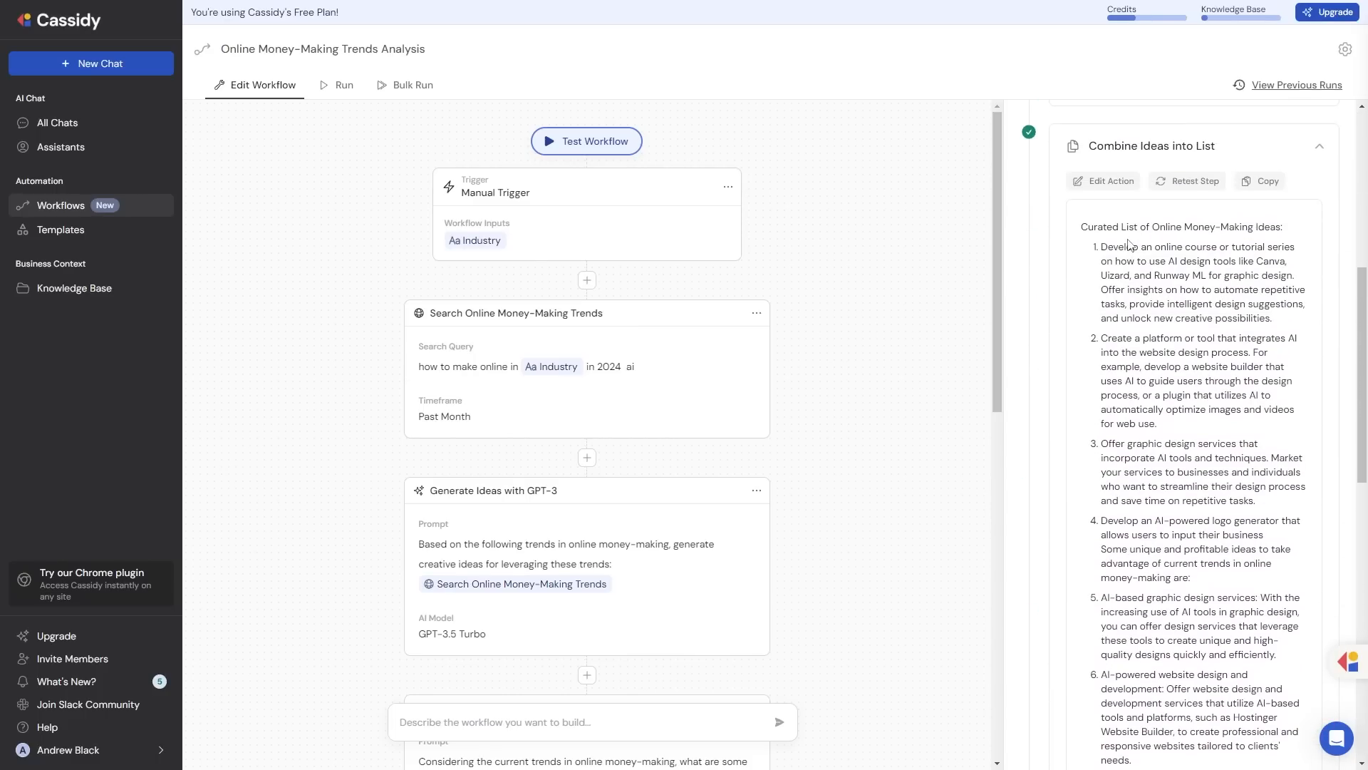
left_click_drag(1182, 247, 1282, 246)
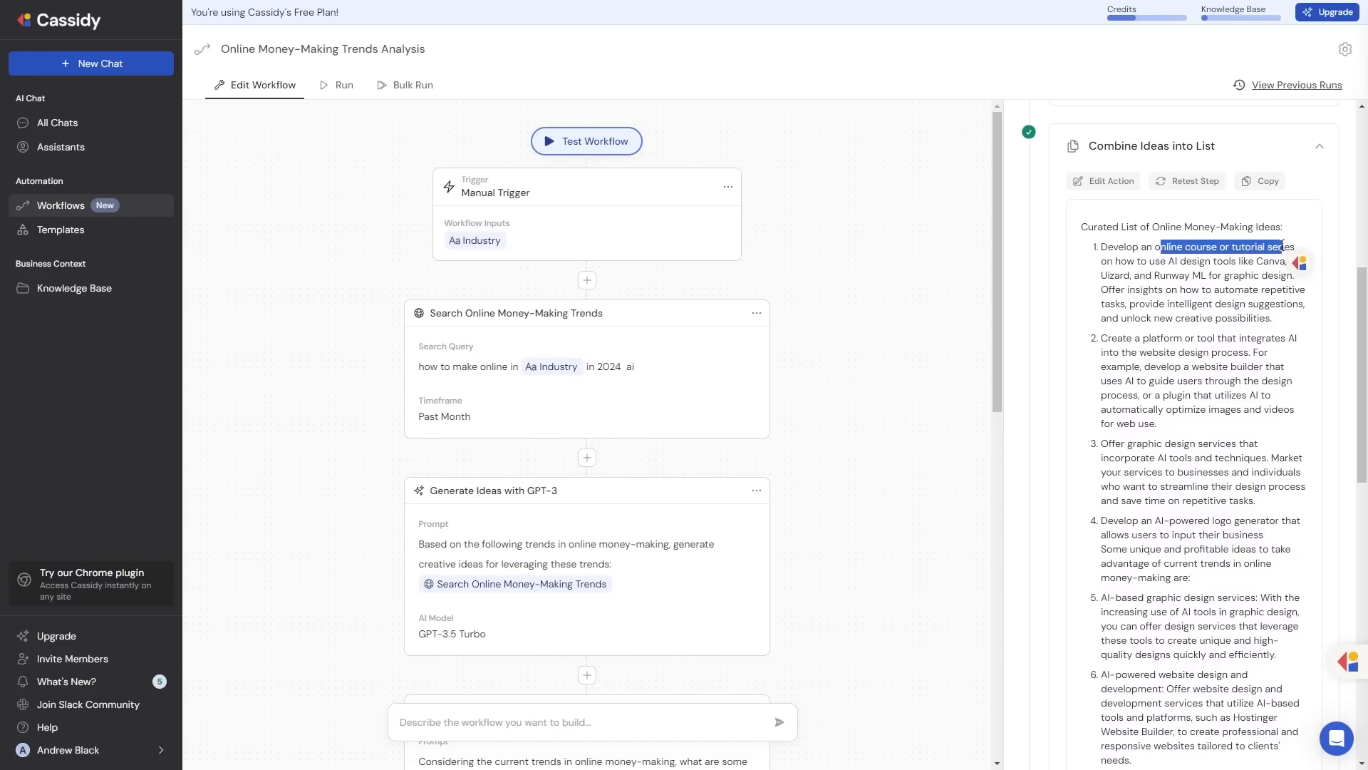
left_click(1181, 264)
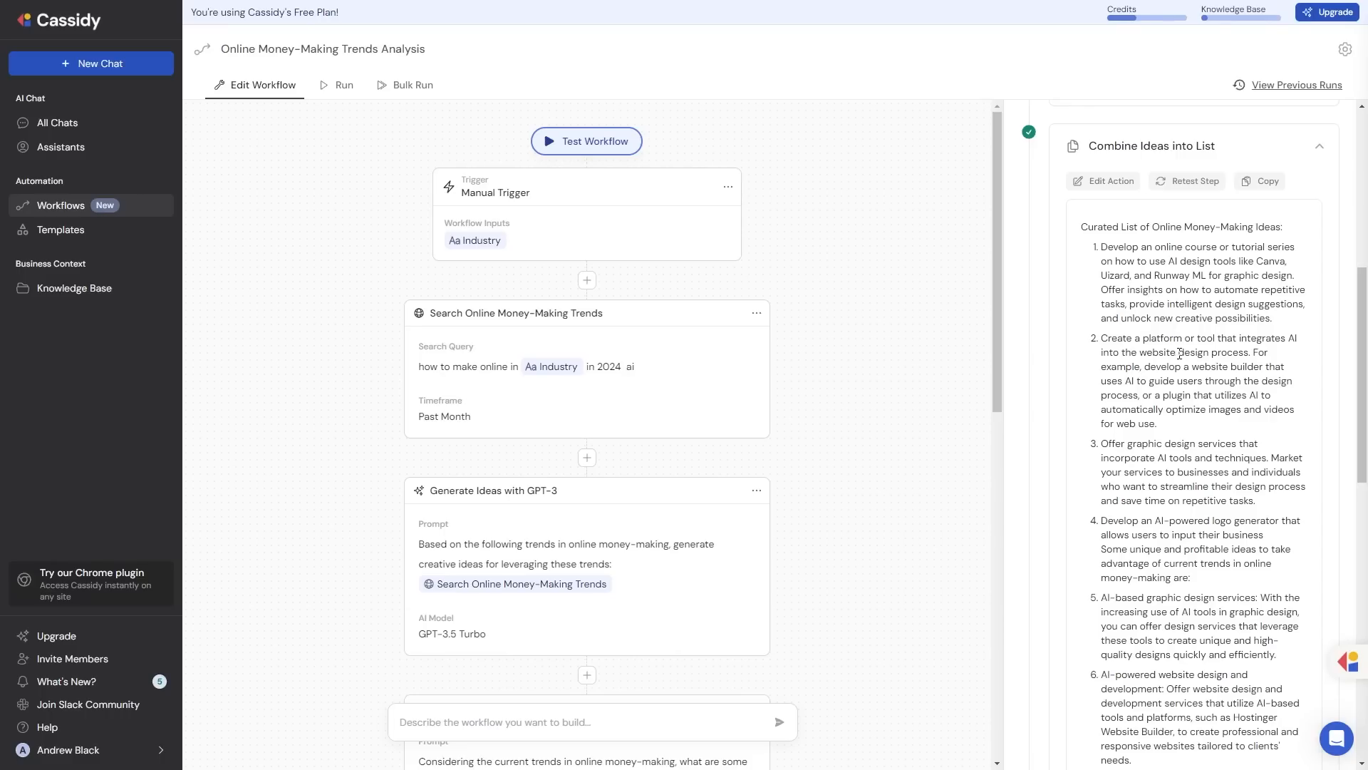
scroll(1185, 342, "down", 1)
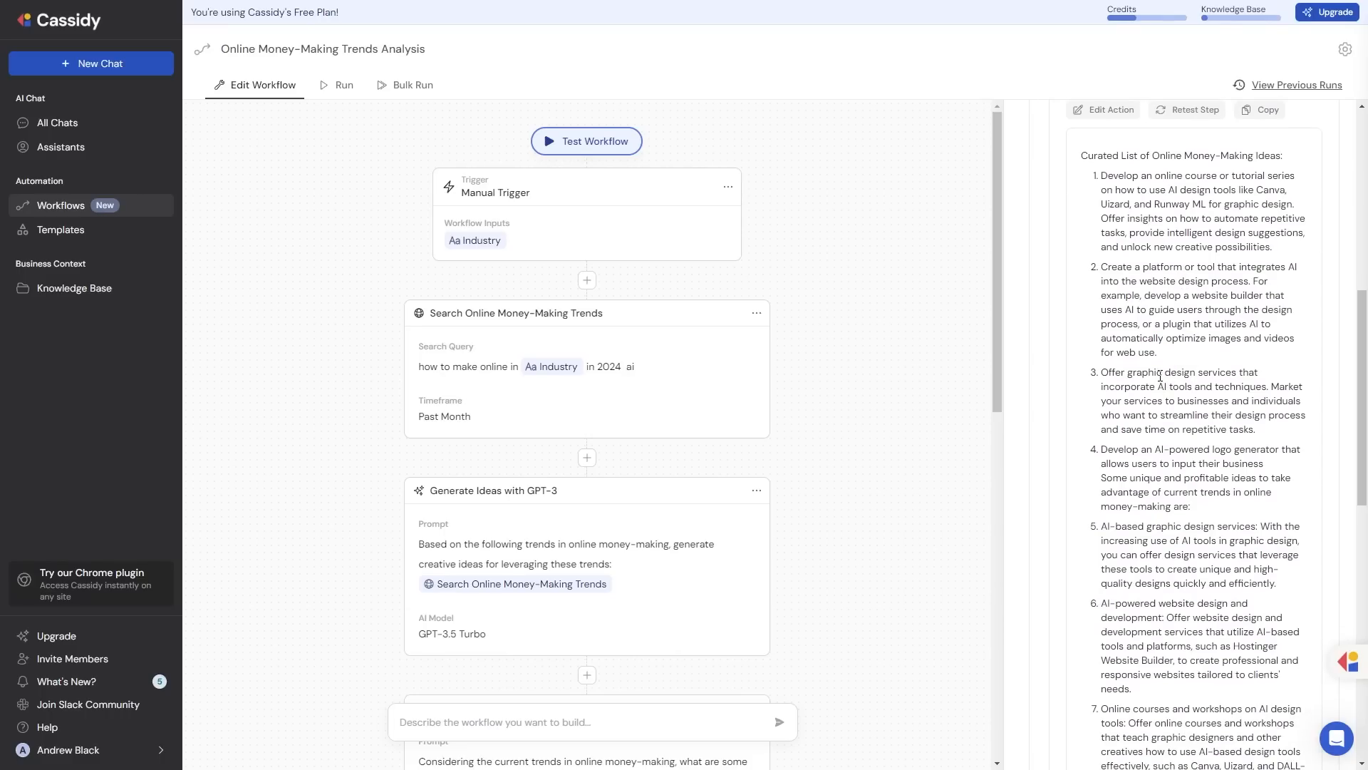
Read through the full curated list of ideas produced for the graphic design run and return to the start of the results.
scroll(1136, 433, "down", 2)
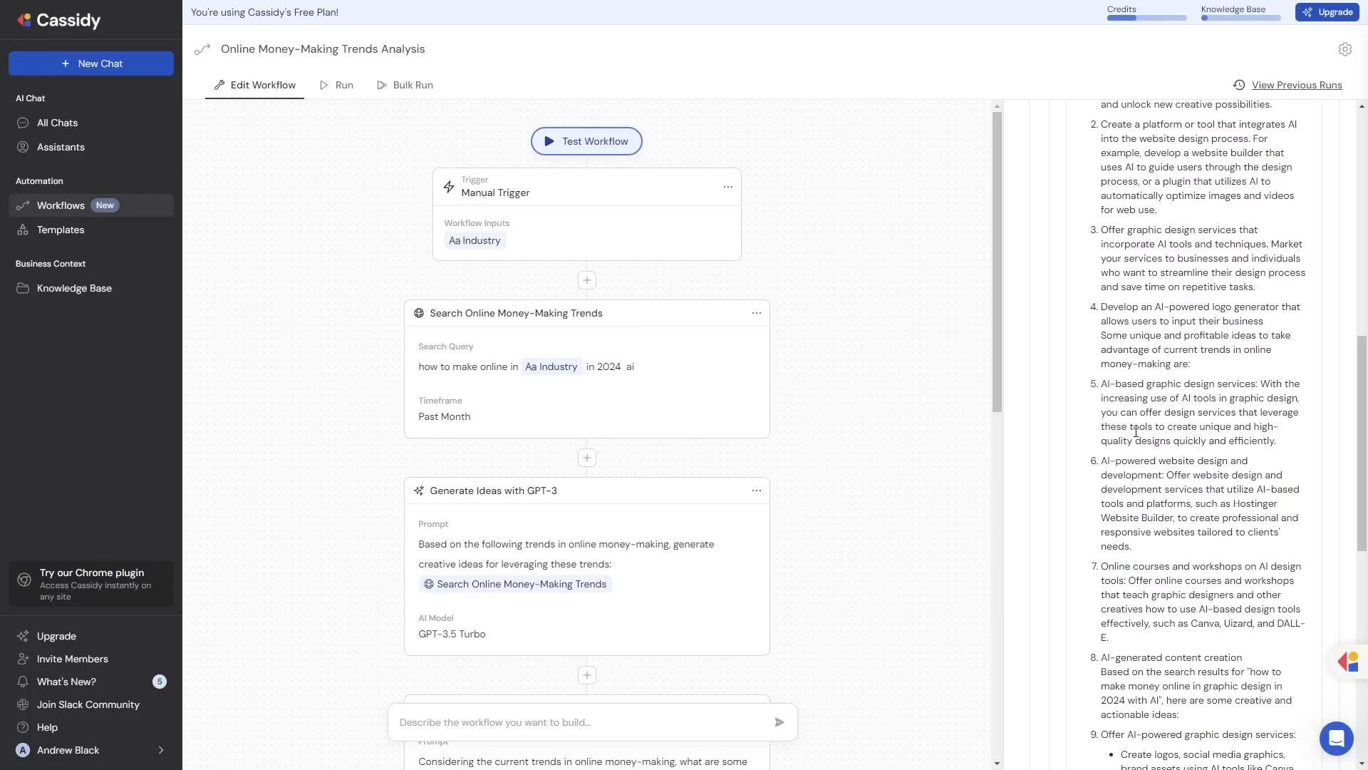
scroll(1135, 432, "down", 2)
scroll(1141, 339, "down", 2)
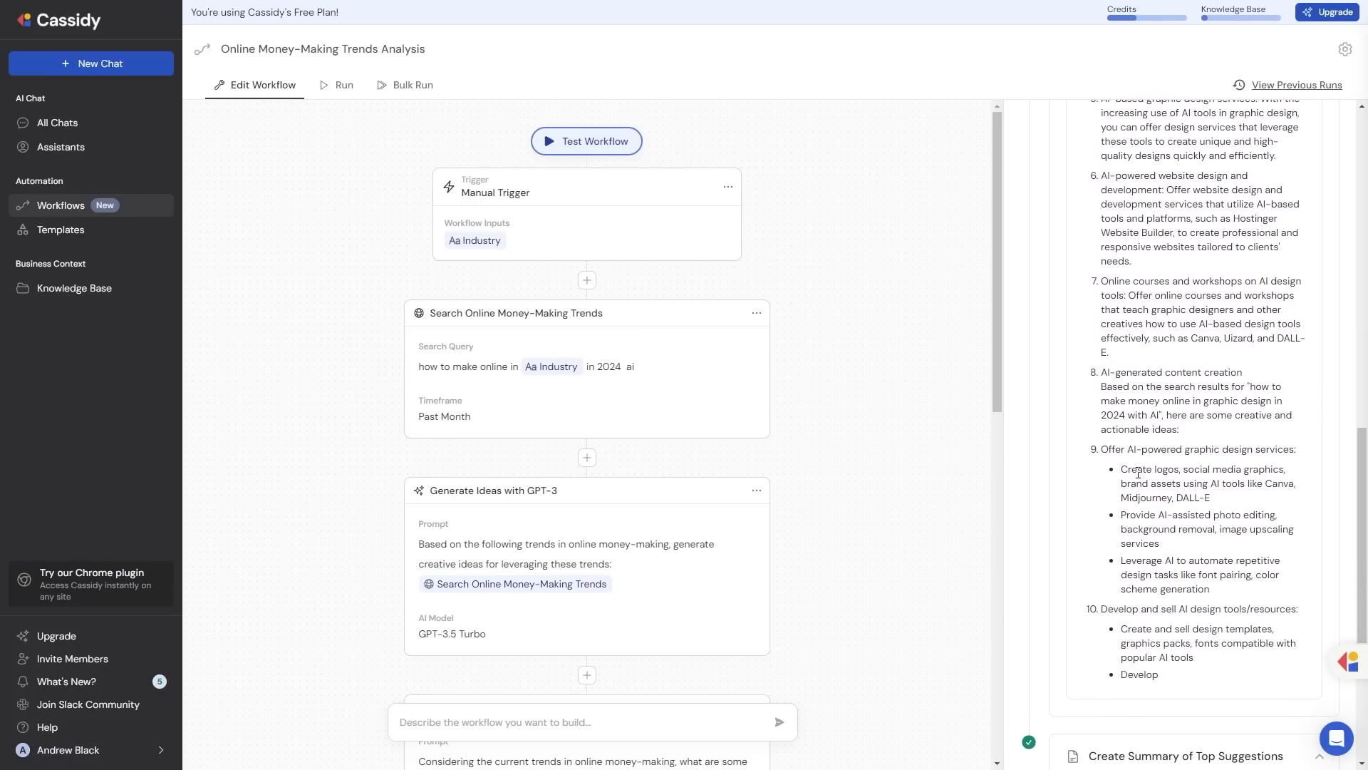
scroll(1199, 459, "down", 1)
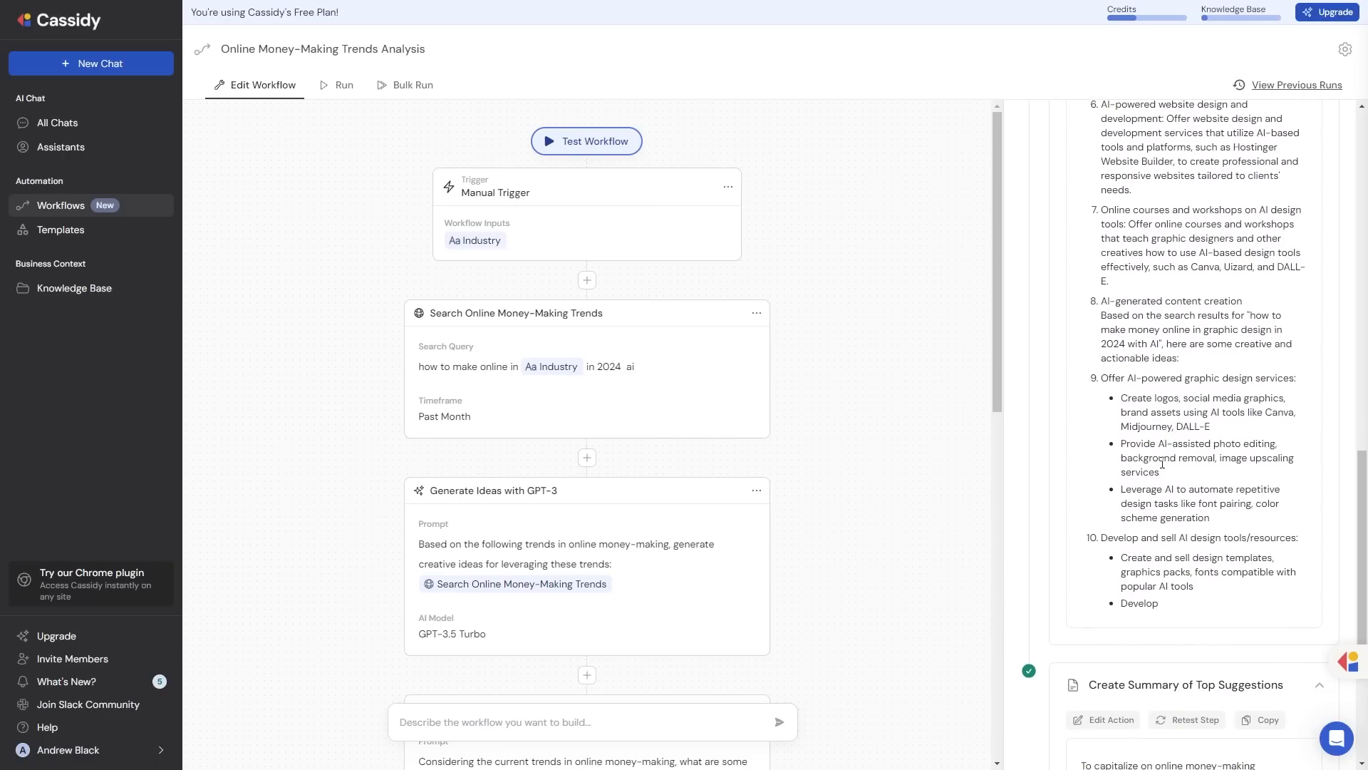
scroll(1162, 463, "down", 3)
scroll(1140, 356, "up", 11)
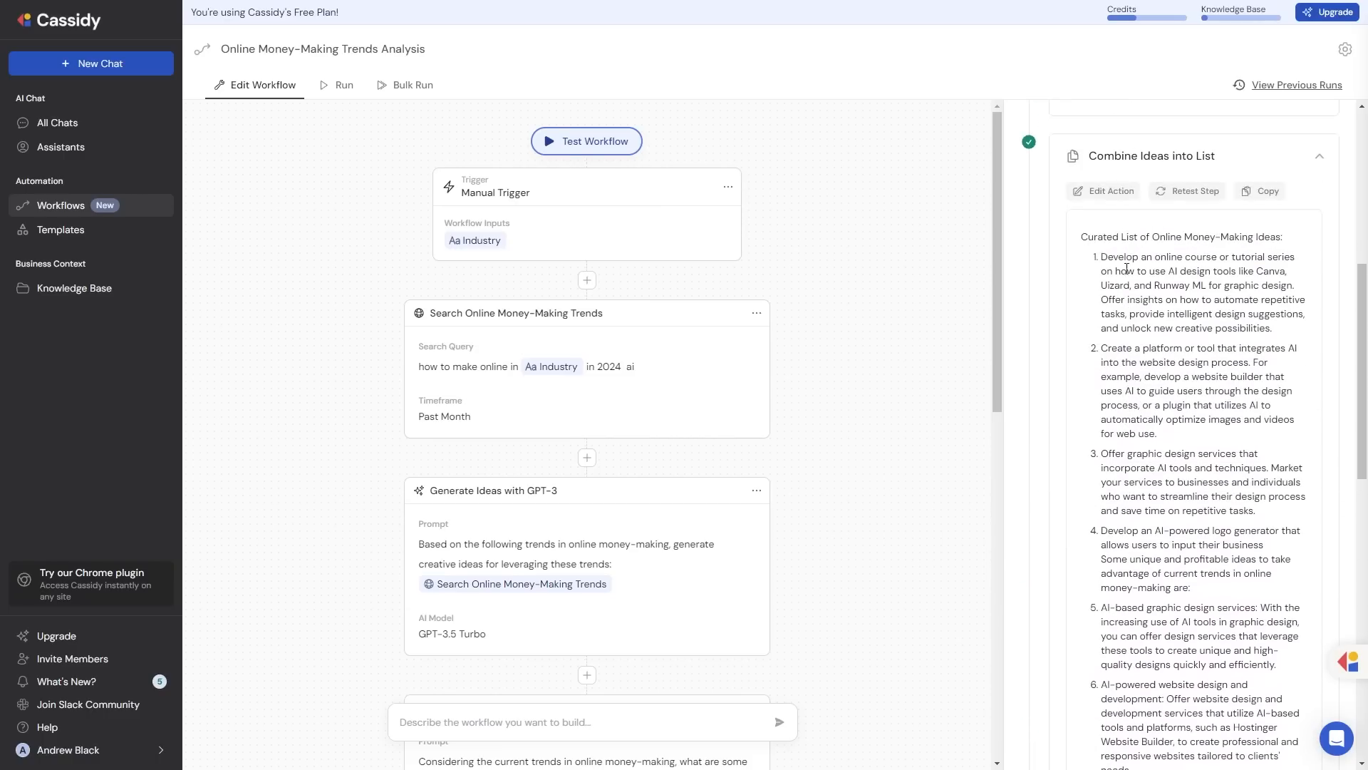
scroll(1132, 285, "up", 3)
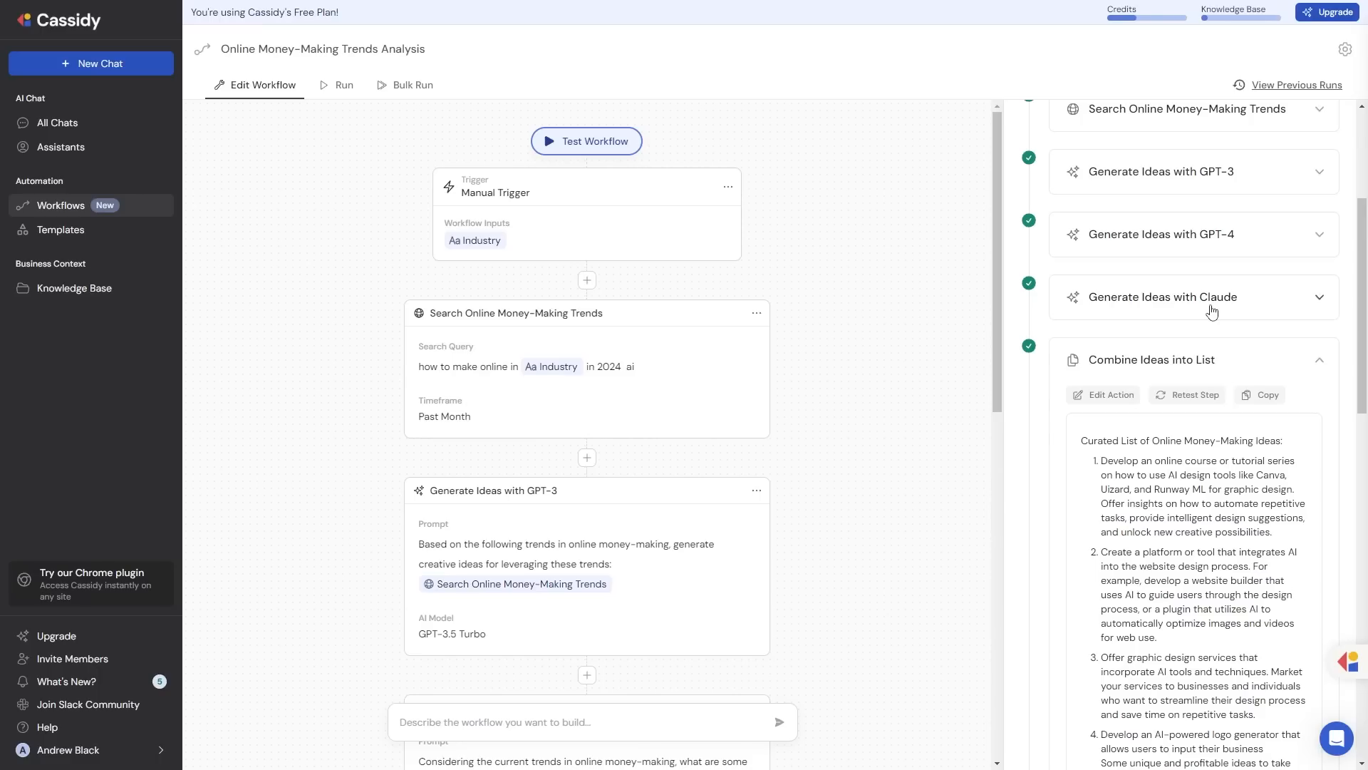
scroll(1174, 265, "up", 4)
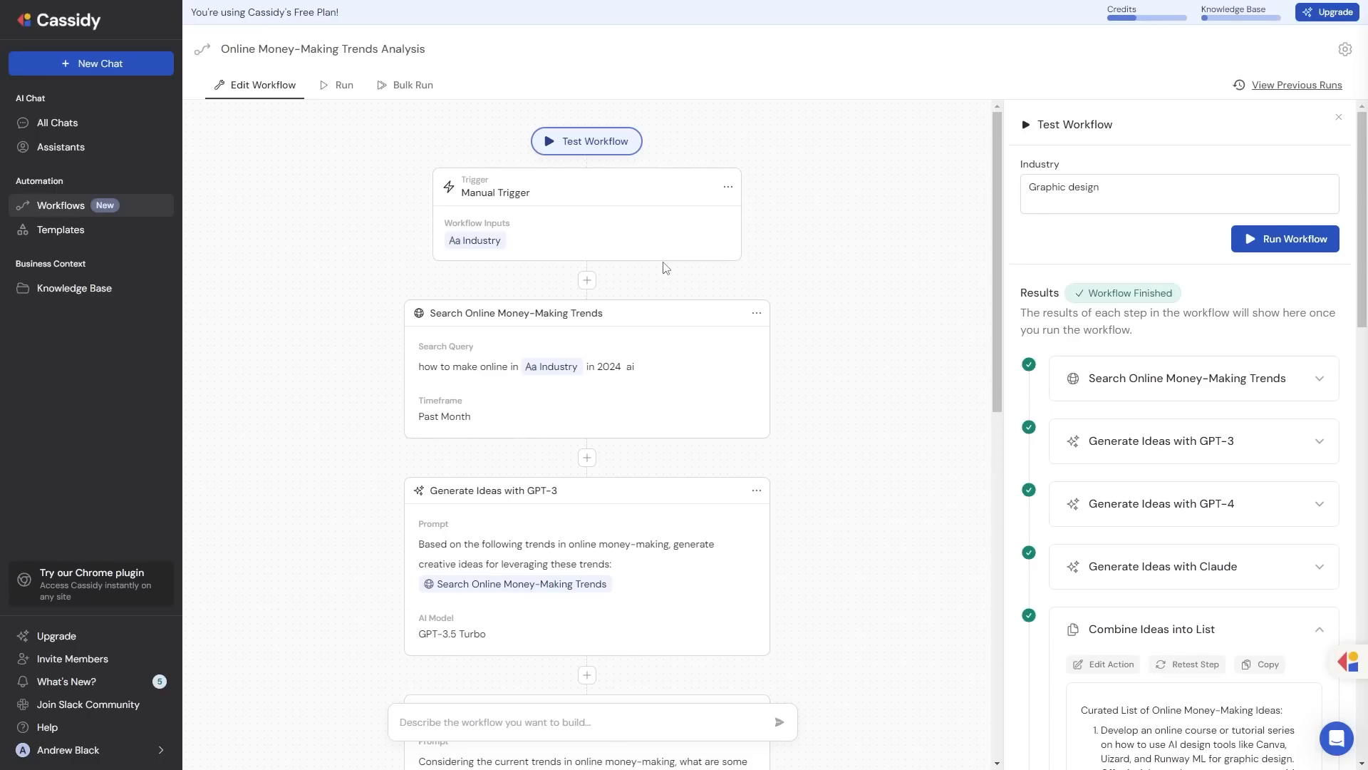
Open the Generate Ideas with GPT-3 action's settings and examine its AI model selection, advanced model settings and prompt.
left_click(677, 399)
left_click(756, 490)
left_click(707, 508)
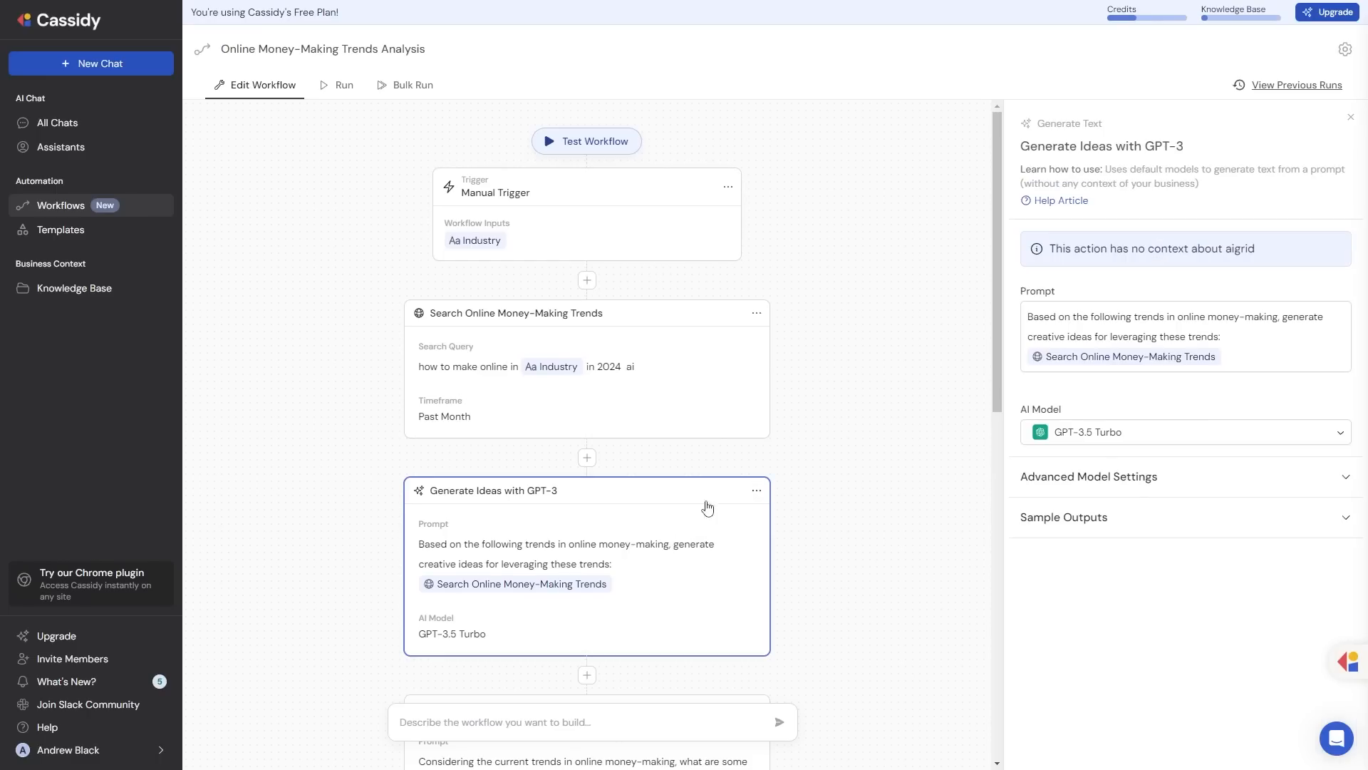
left_click(1161, 444)
left_click(1131, 439)
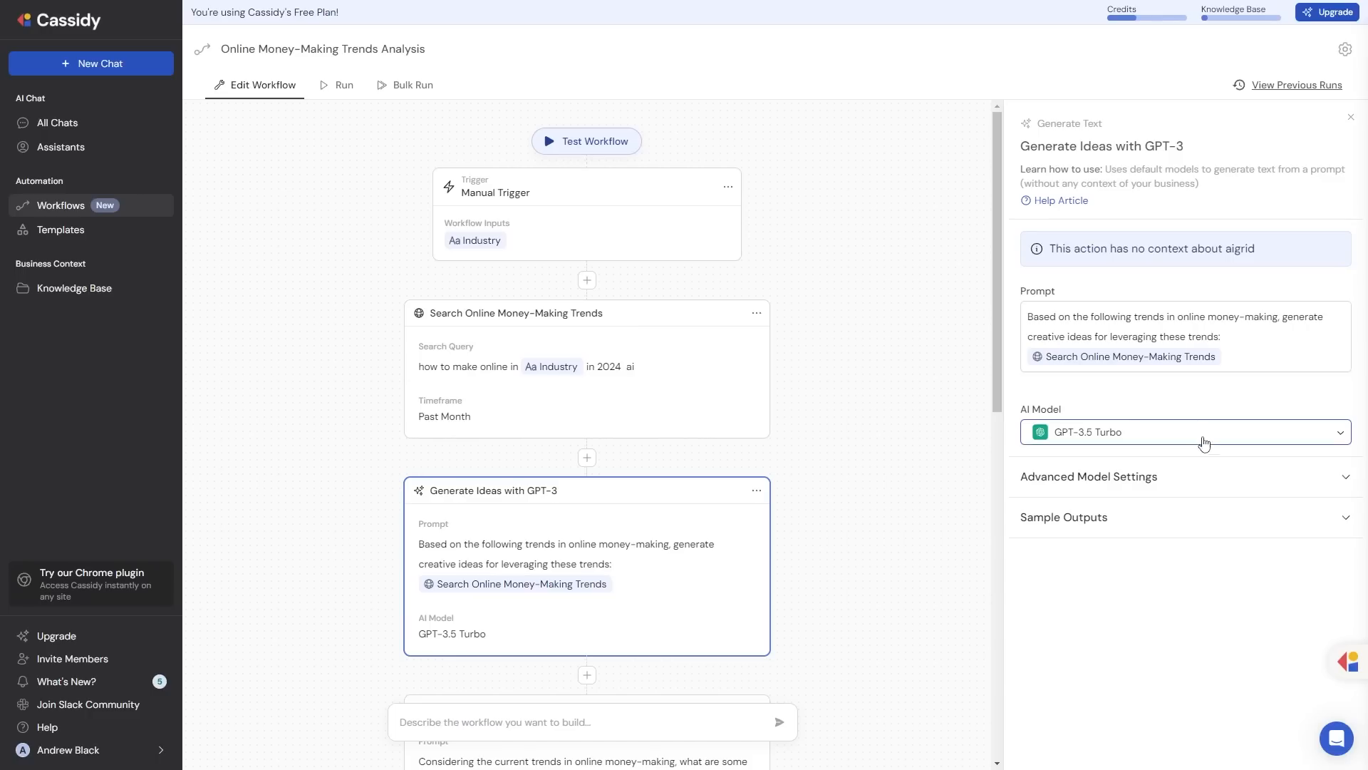
left_click(1143, 474)
left_click(1143, 474)
left_click(1152, 436)
left_click(1154, 436)
left_click(1169, 431)
left_click(1146, 305)
left_click(1194, 367)
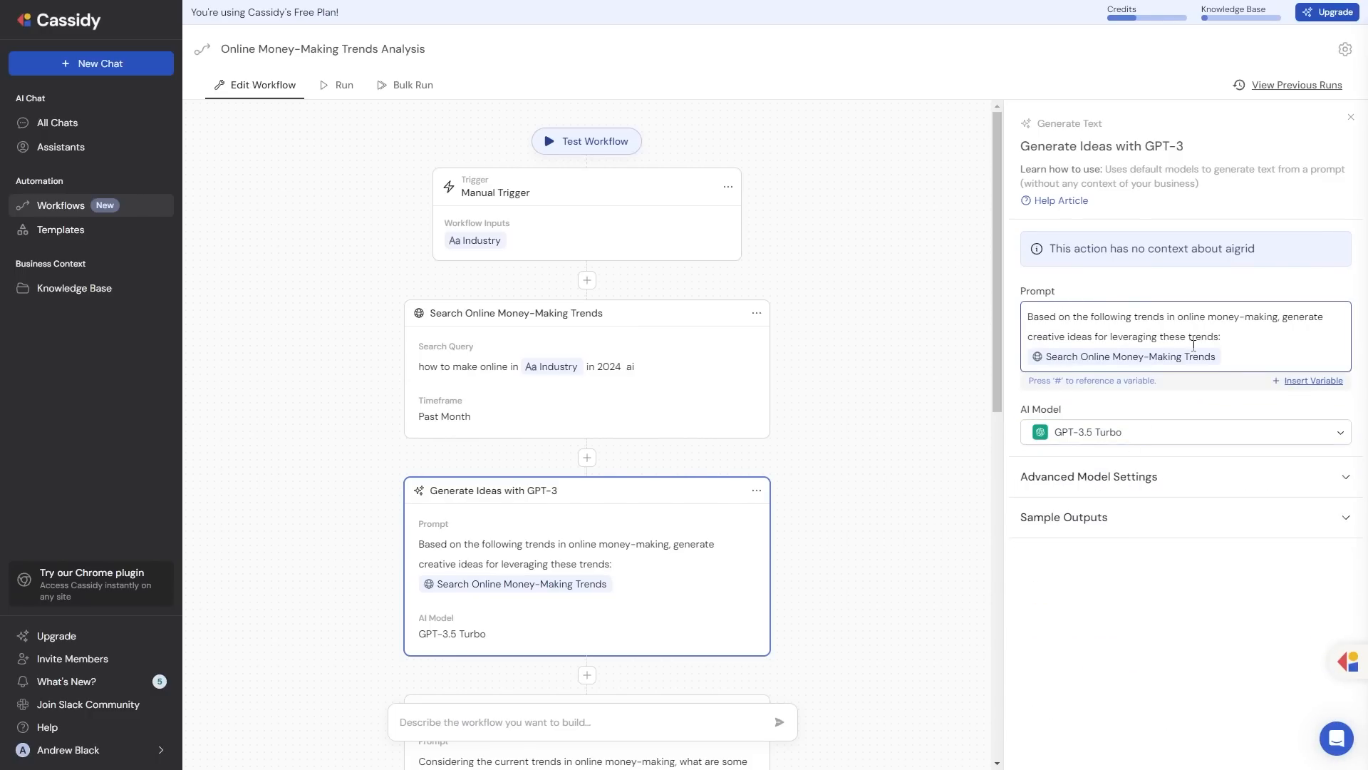
Go to the Assistants page and start creating a new assistant from a pre-made starting point.
left_click(72, 147)
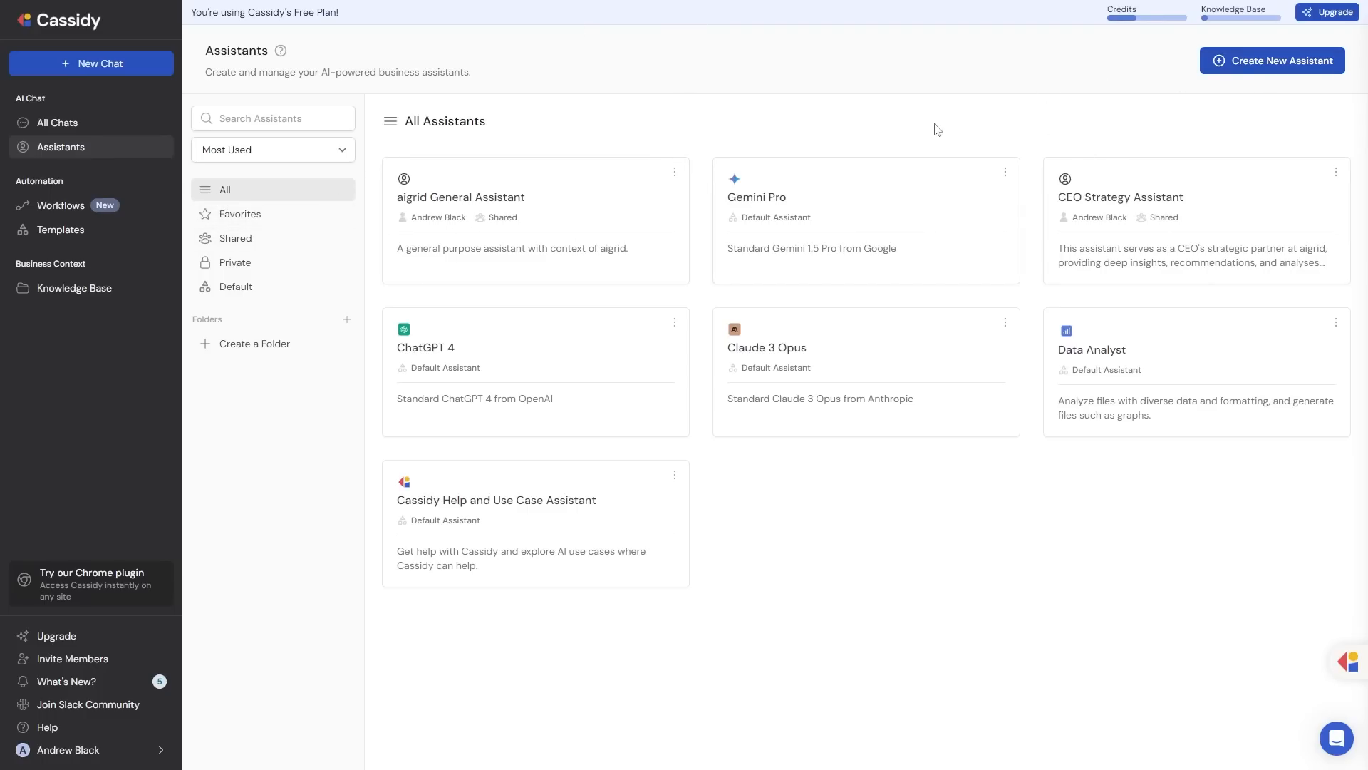
left_click(1260, 70)
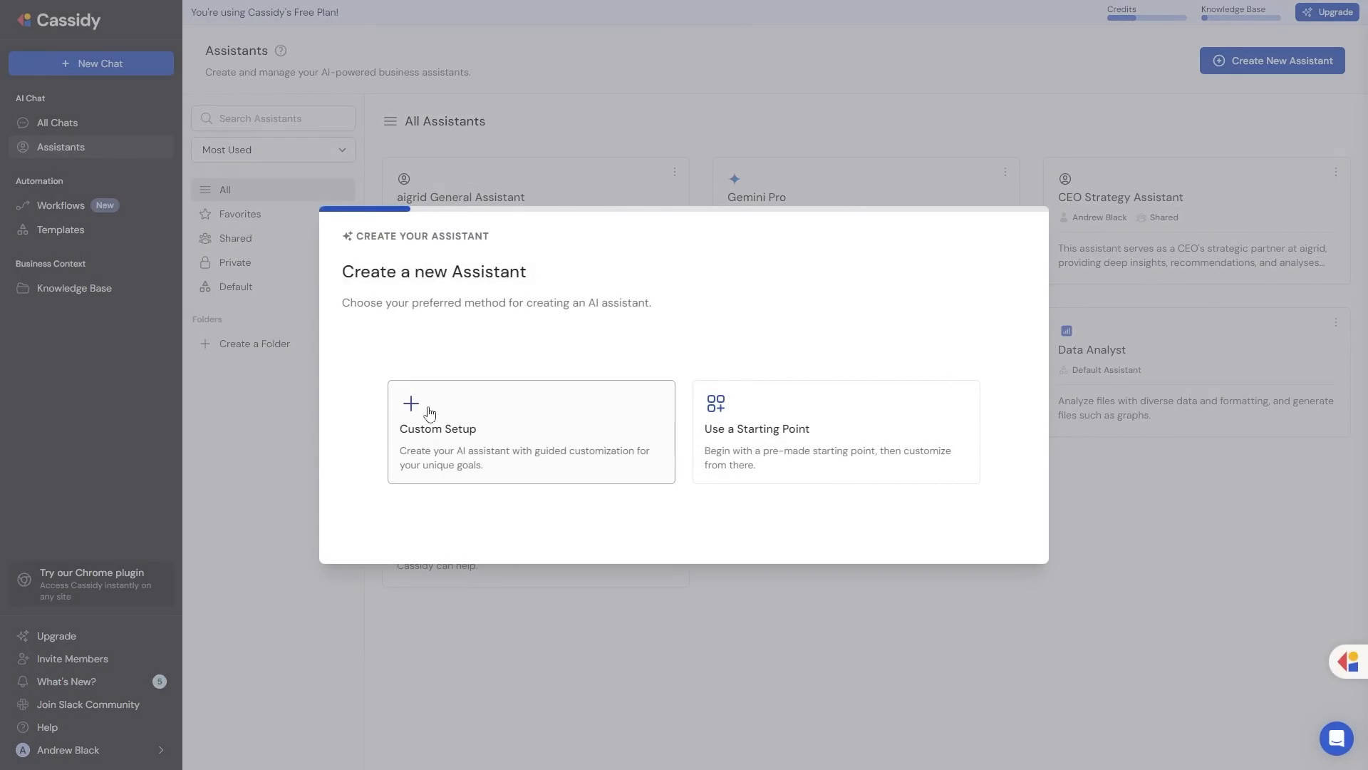
left_click(723, 420)
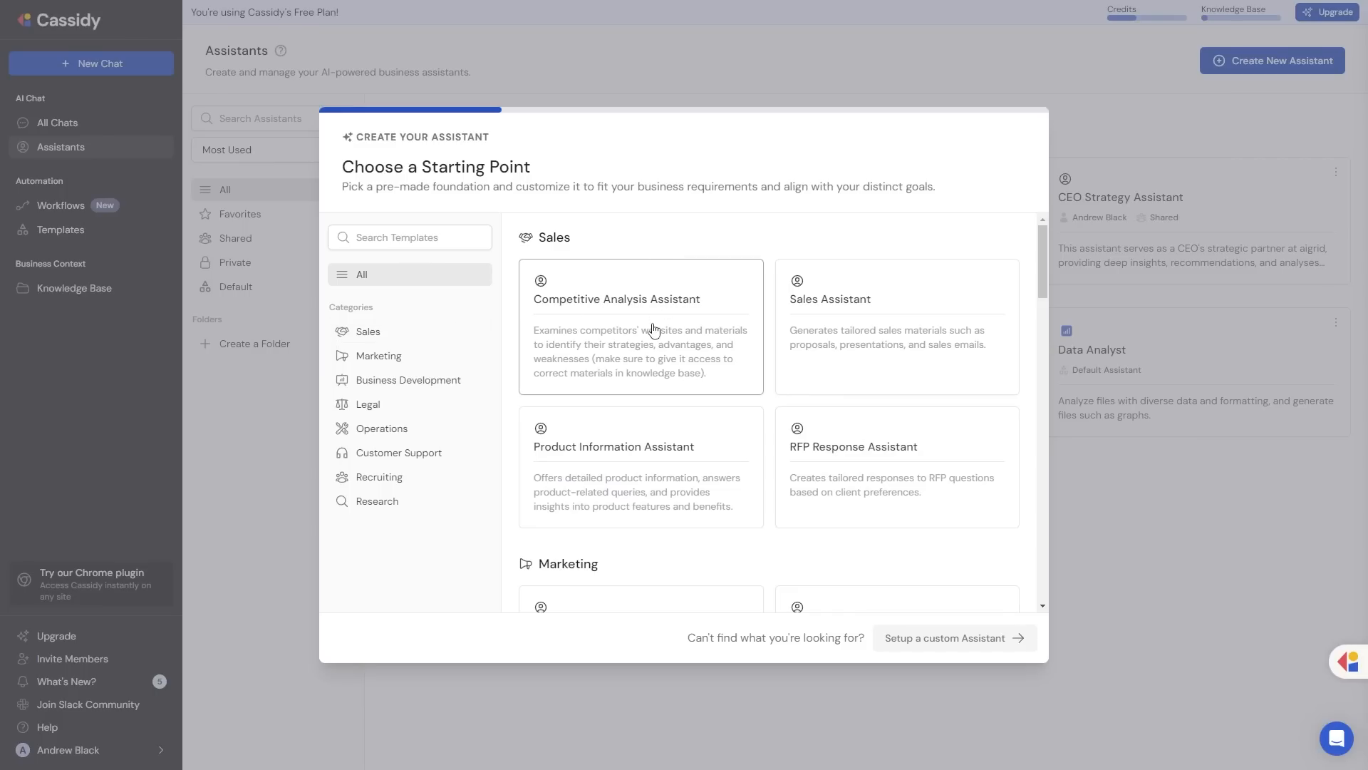
Browse the assistant starting points across all categories, including Legal, Operations, Customer Support, Business Development and Marketing.
scroll(914, 315, "down", 3)
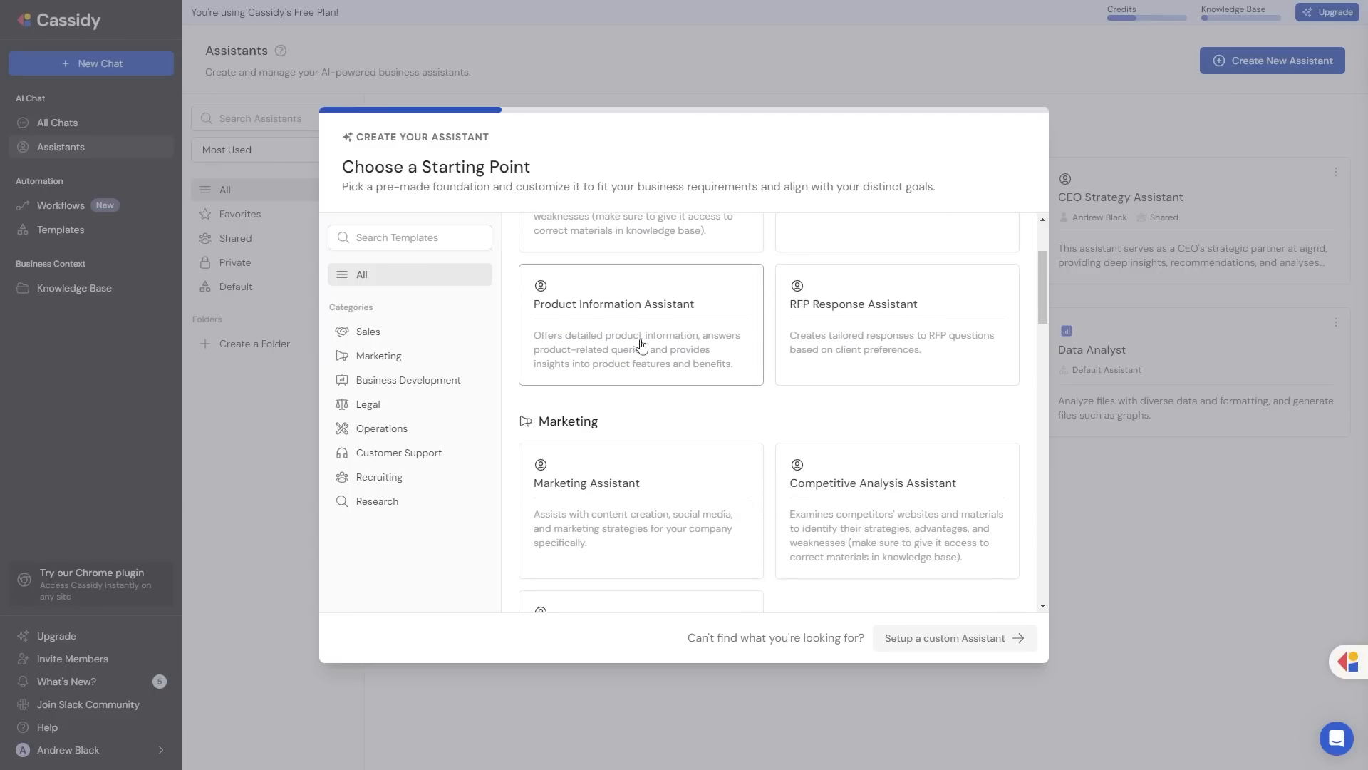
left_click(416, 408)
left_click(419, 429)
left_click(416, 451)
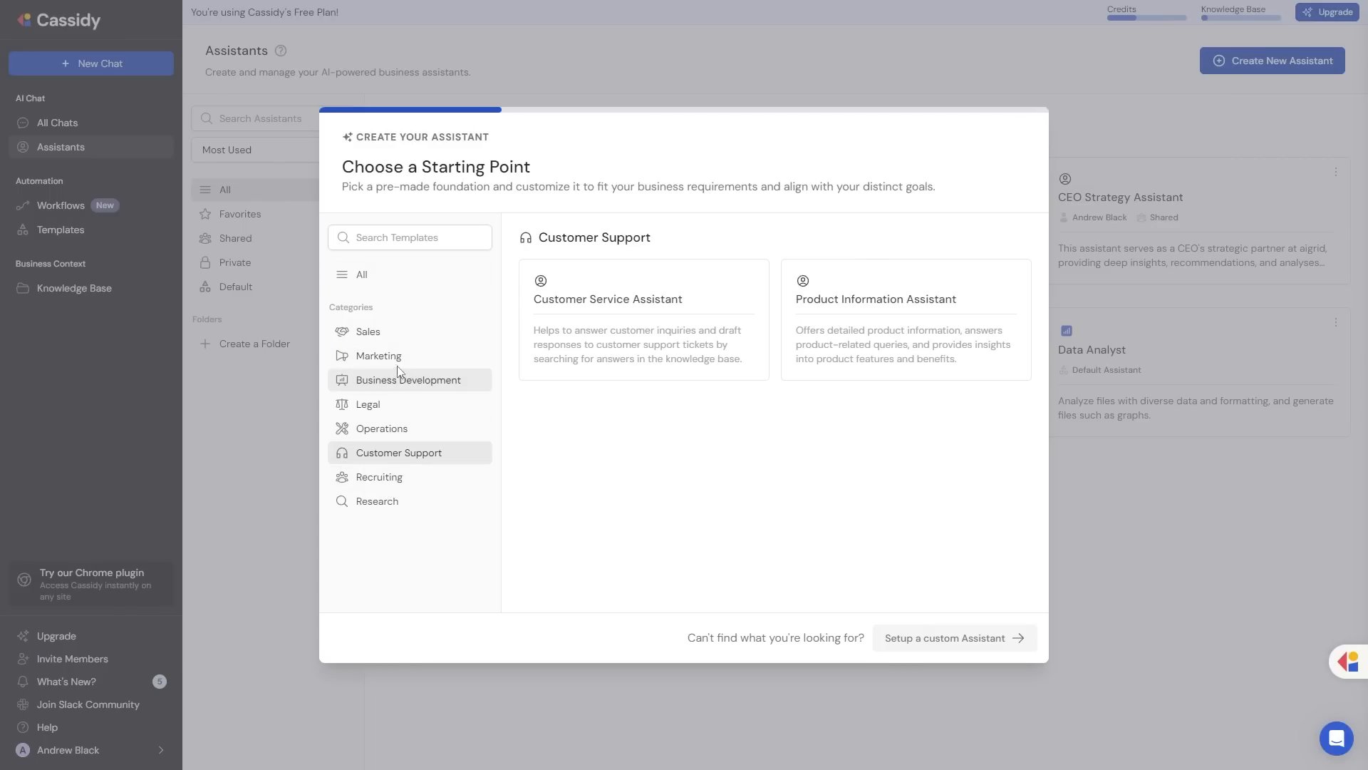
left_click(413, 278)
scroll(833, 392, "down", 10)
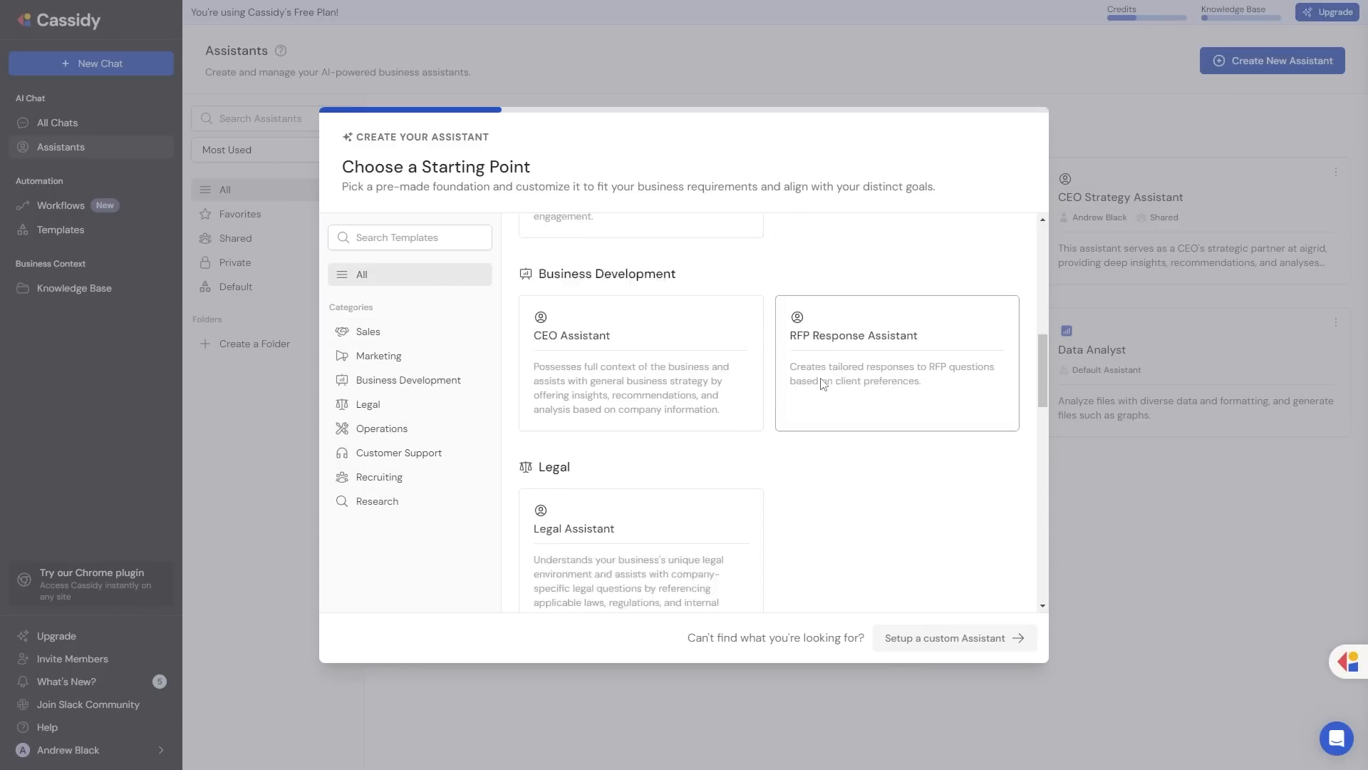
scroll(794, 383, "down", 5)
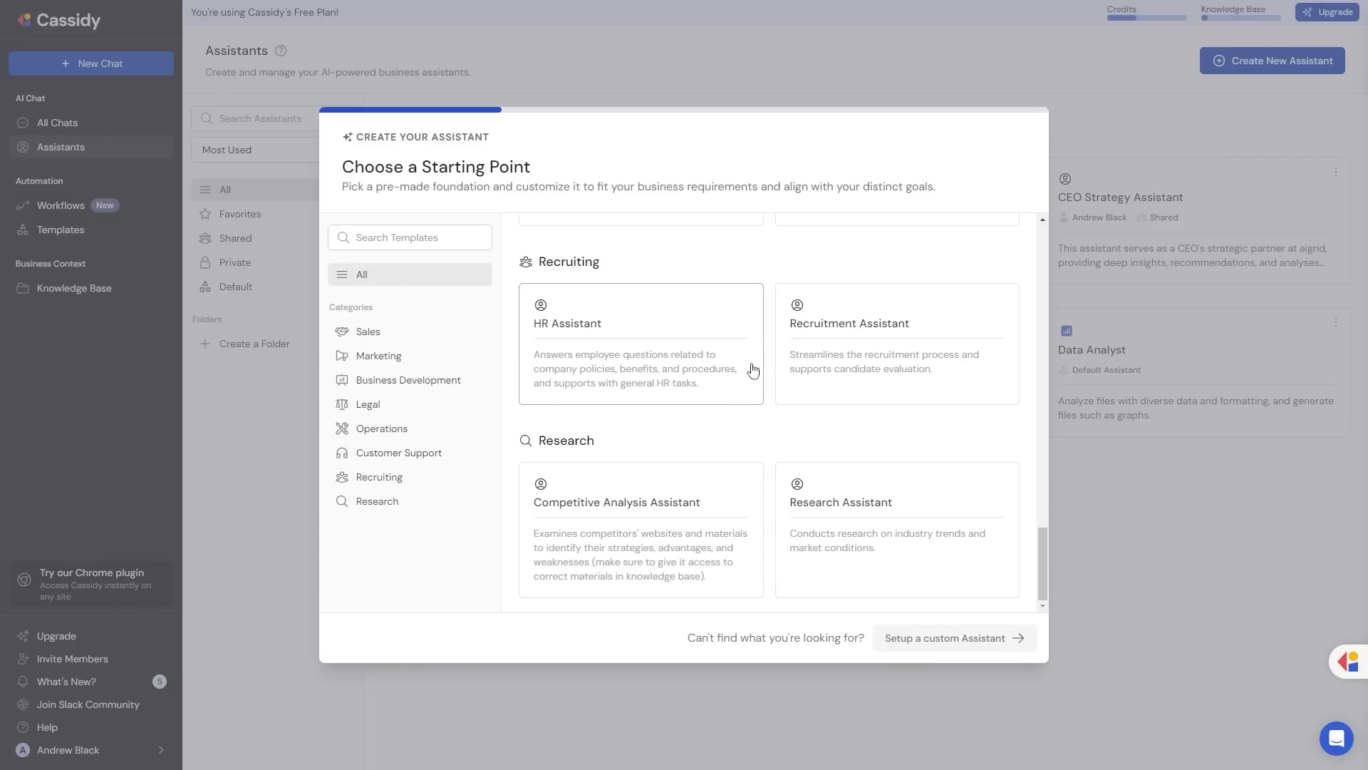
left_click(405, 379)
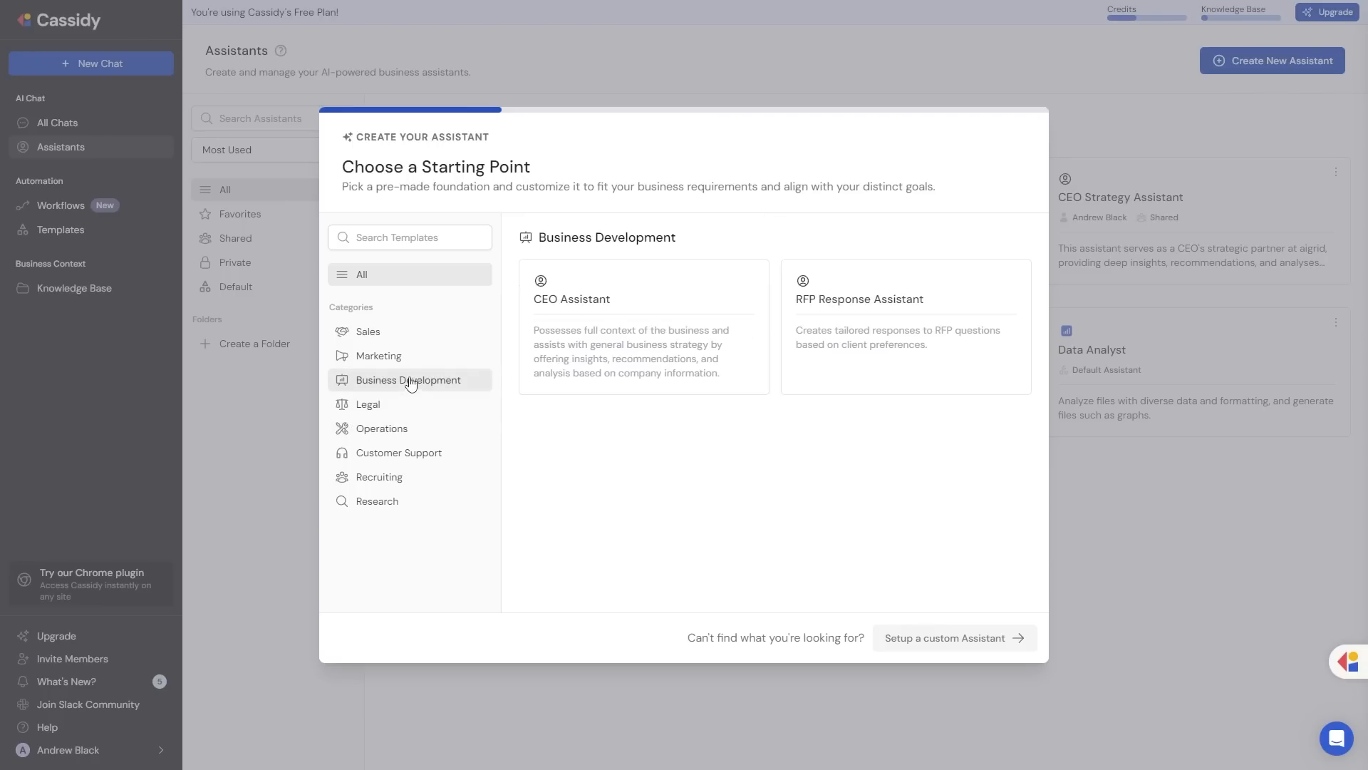
left_click(428, 355)
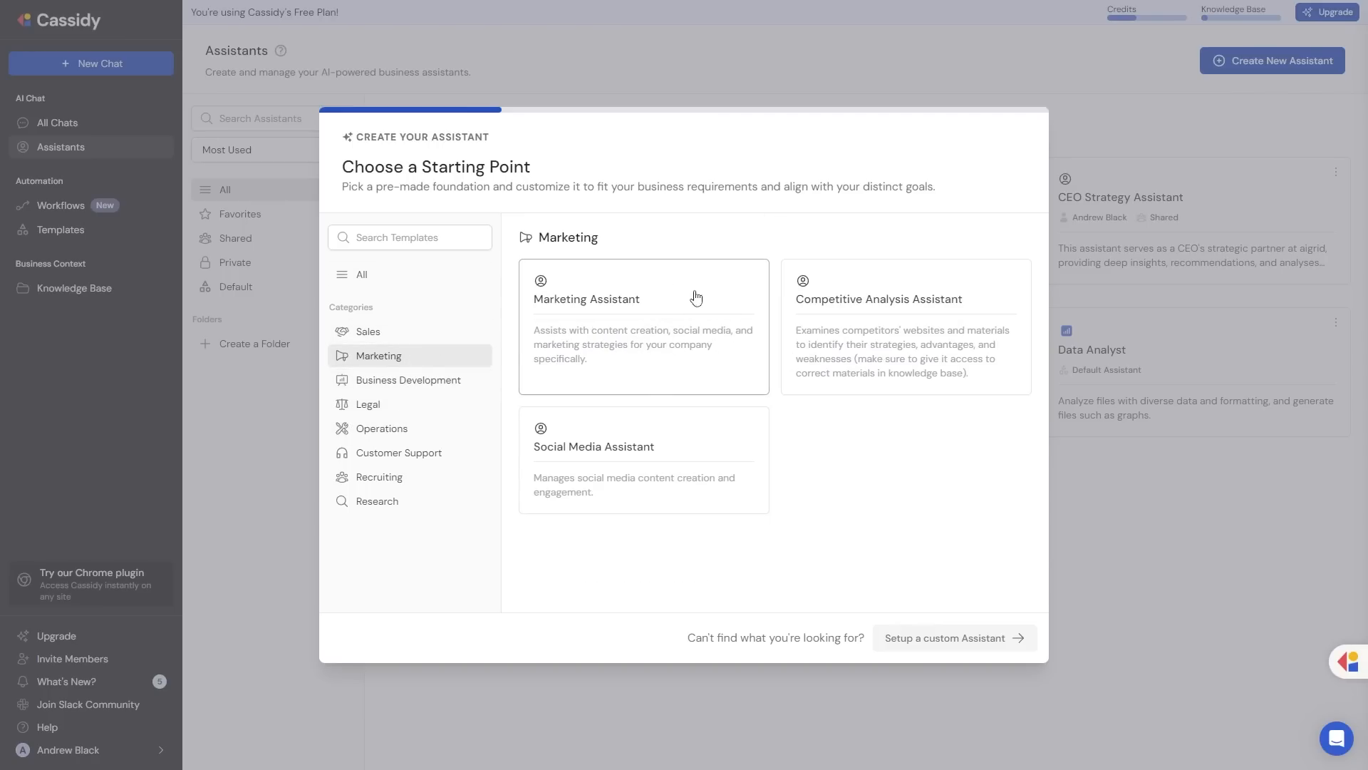
Choose the Marketing Assistant starting point, review its optimization questions, and close the setup without creating an assistant.
left_click(681, 320)
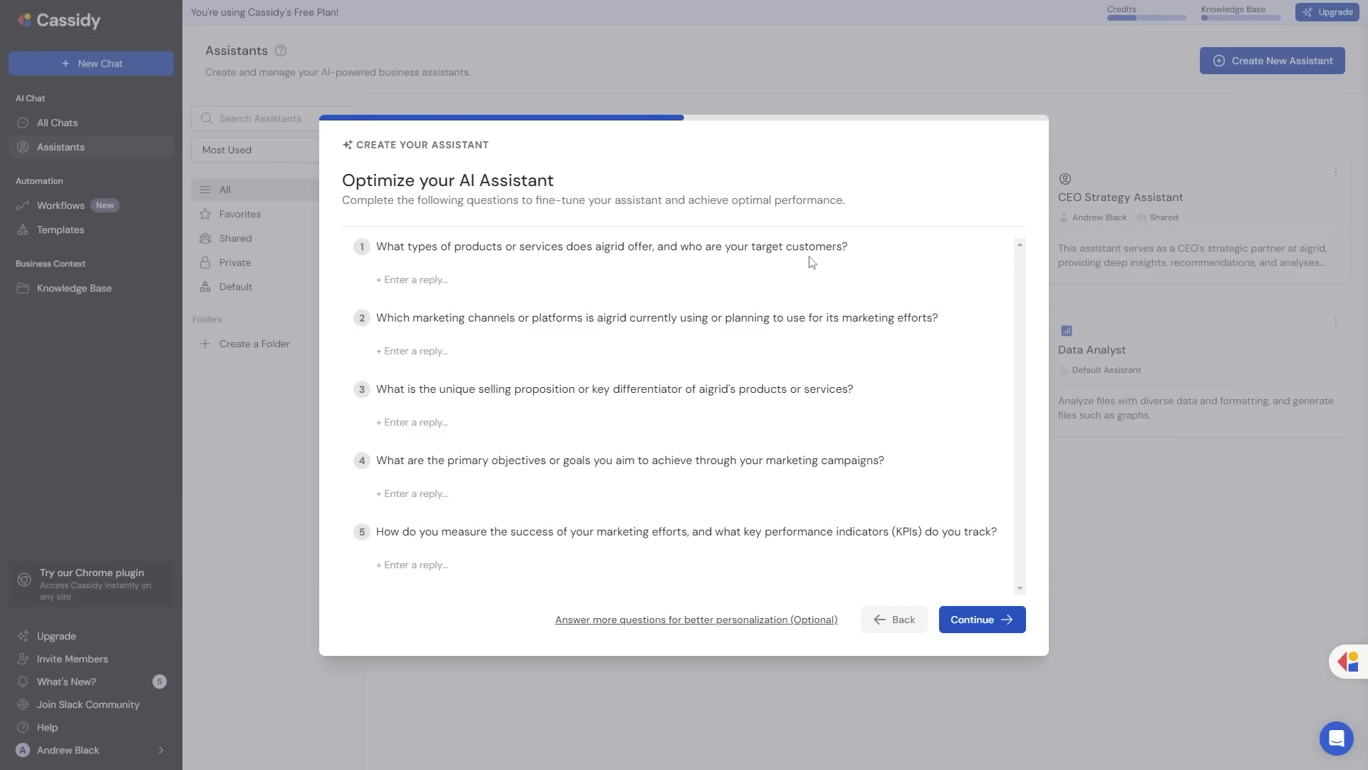
left_click(435, 278)
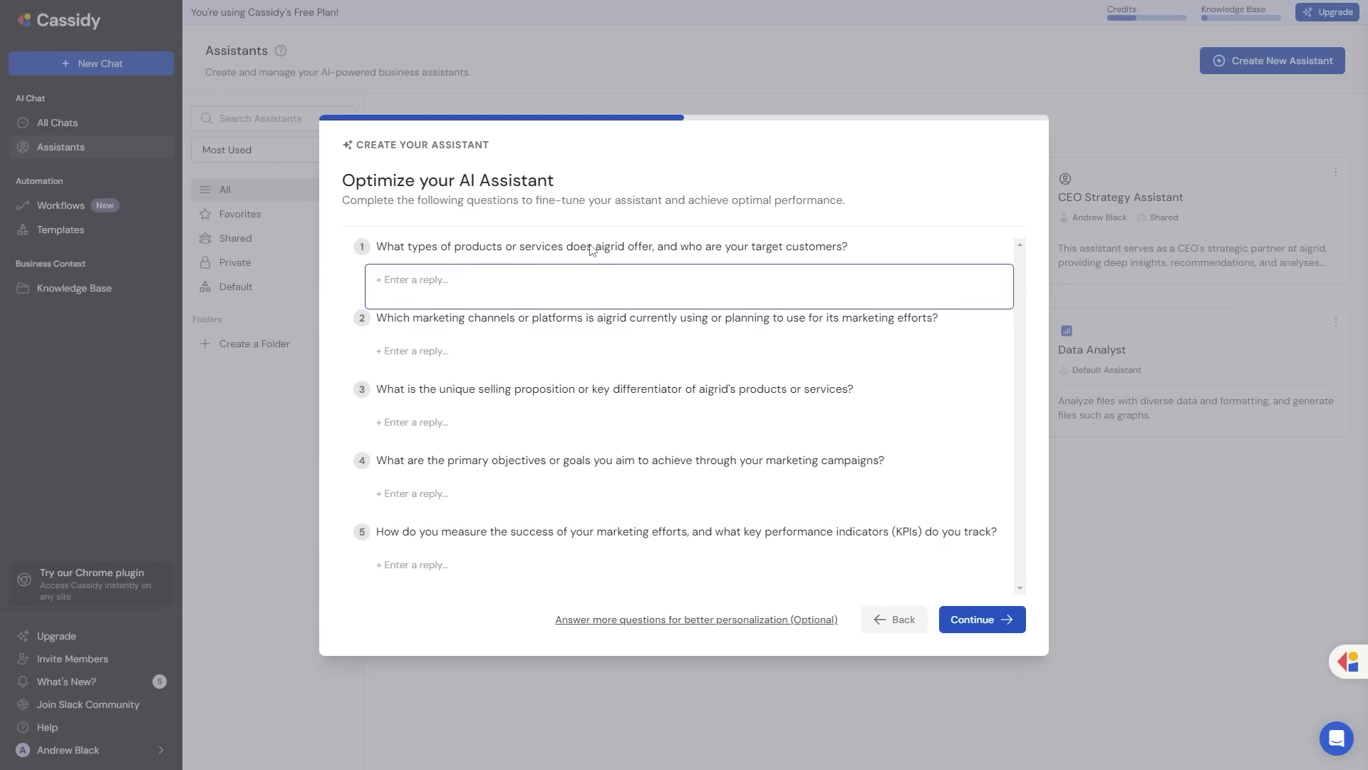
left_click_drag(597, 246, 663, 247)
left_click(430, 349)
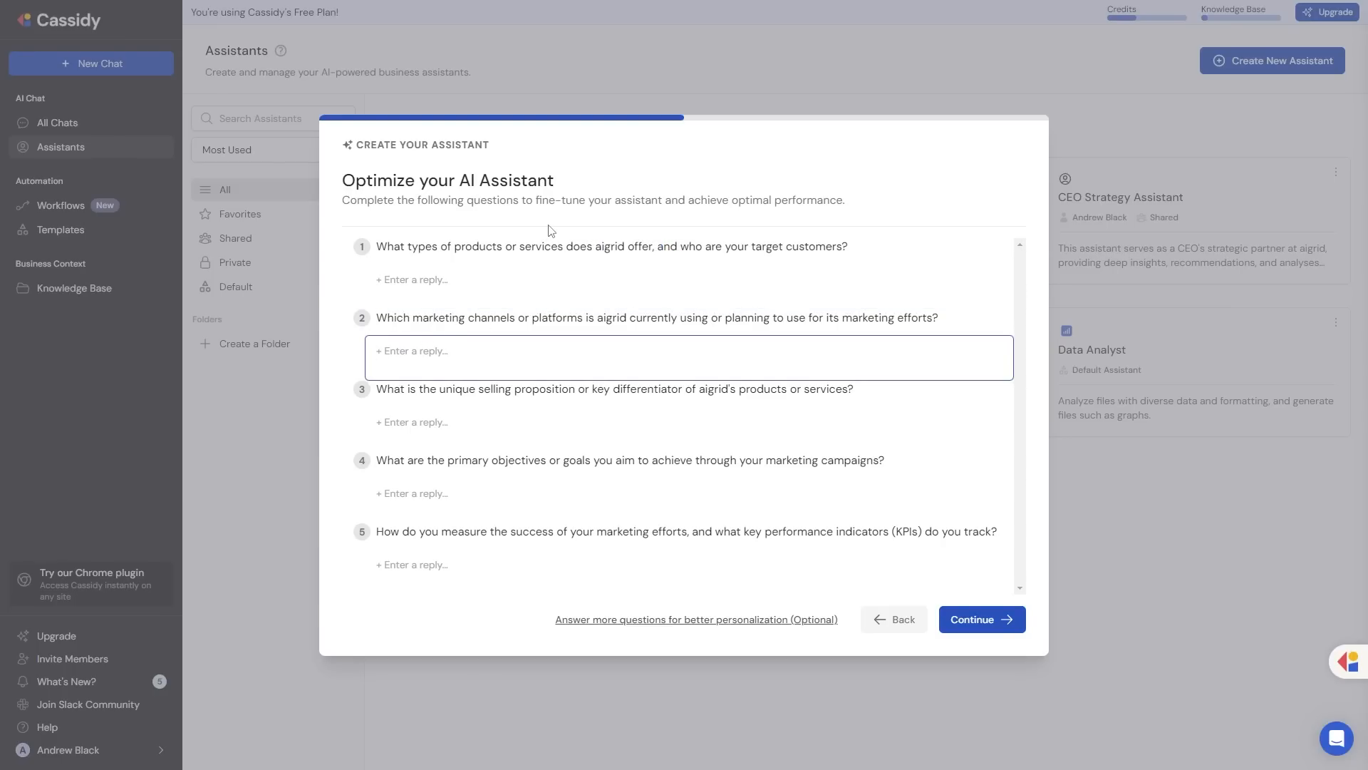
left_click(441, 421)
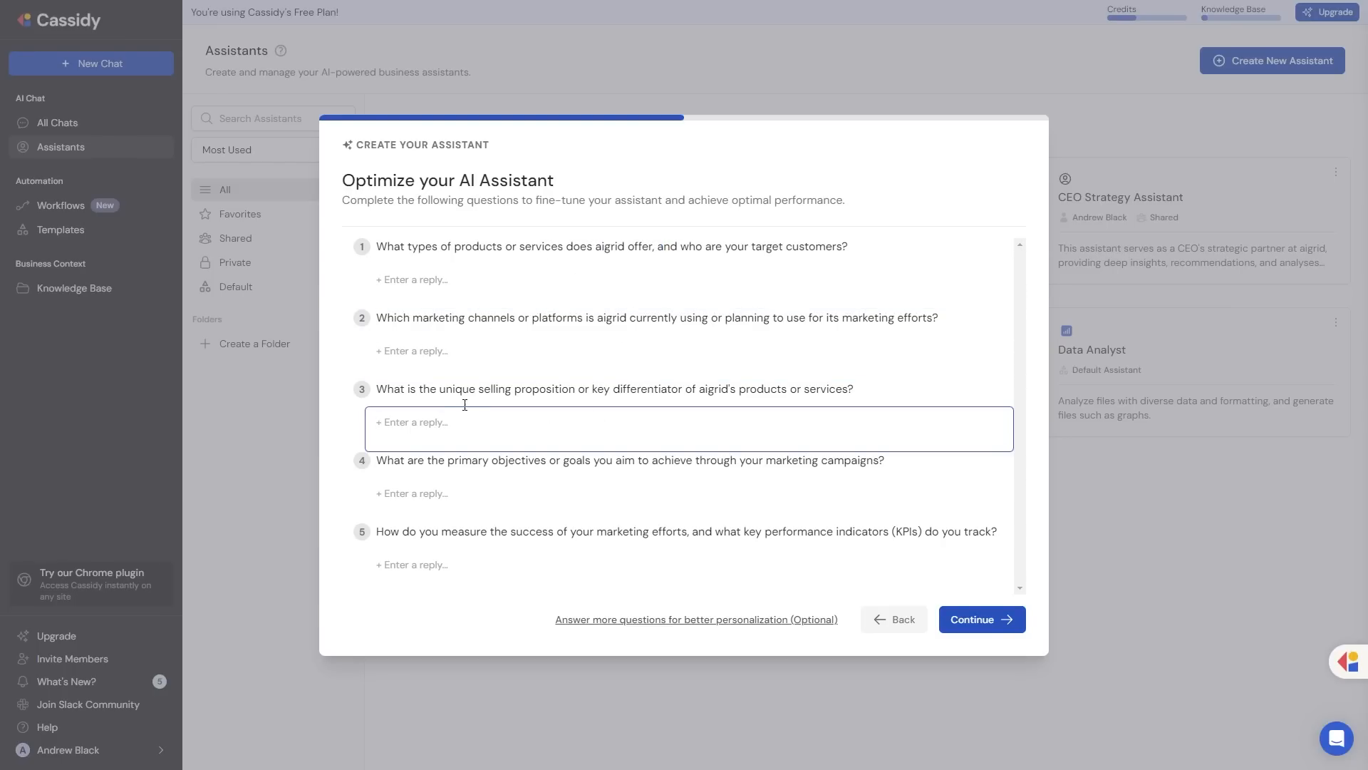
left_click(650, 486)
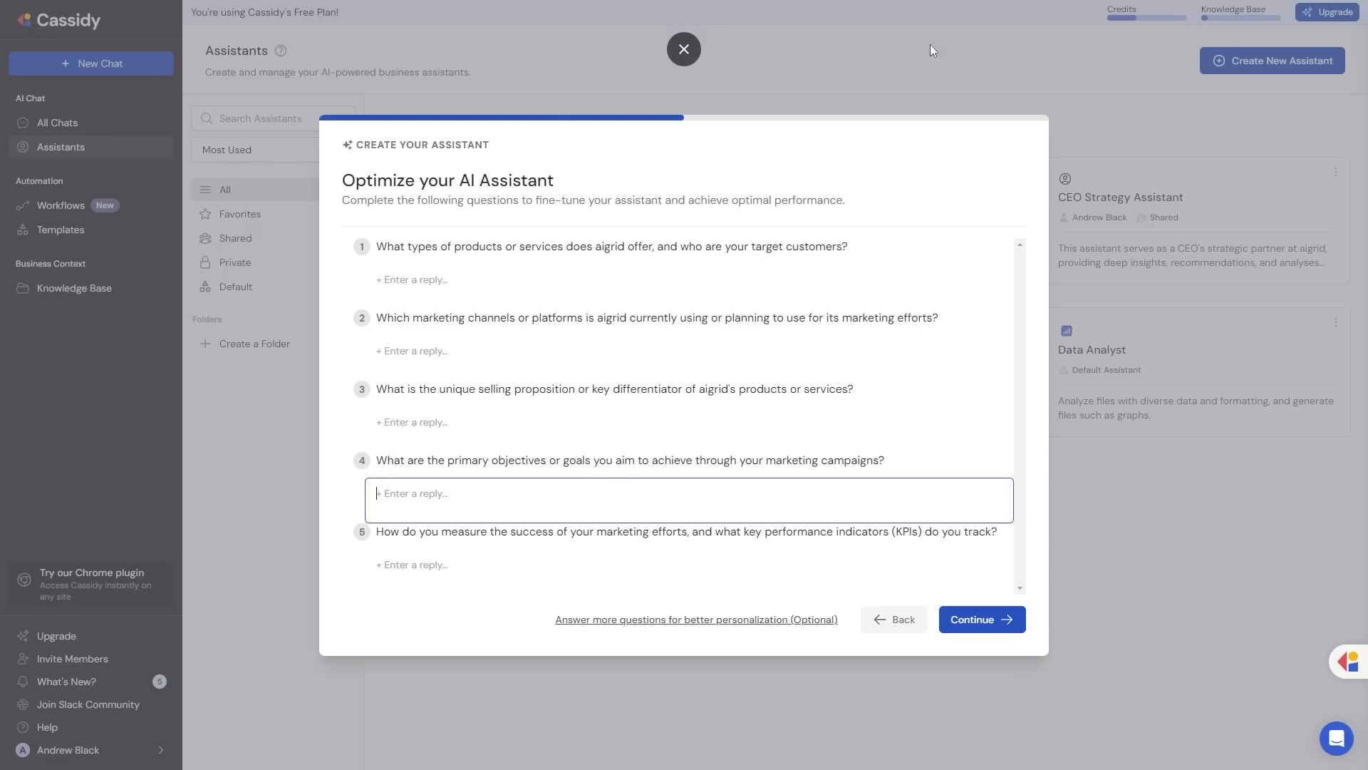
left_click(883, 618)
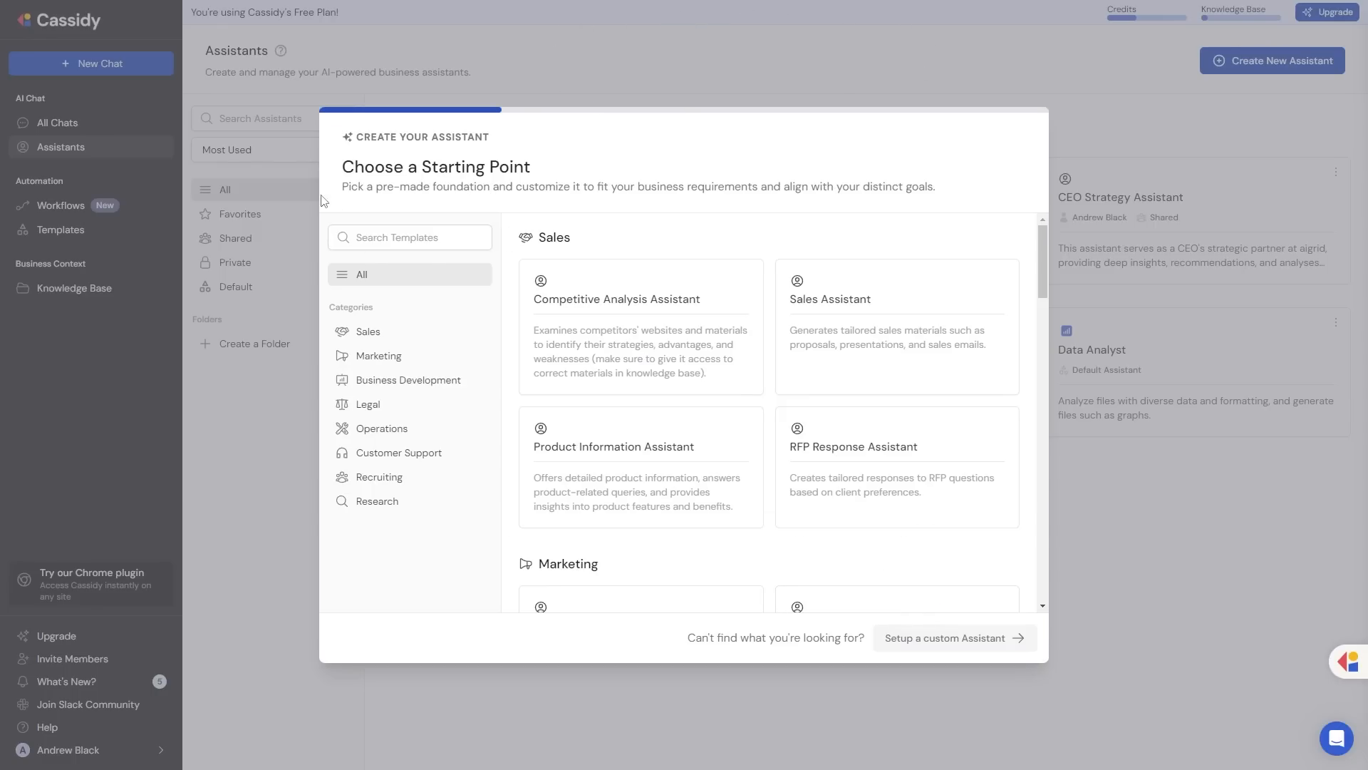
left_click(1189, 109)
left_click(728, 411)
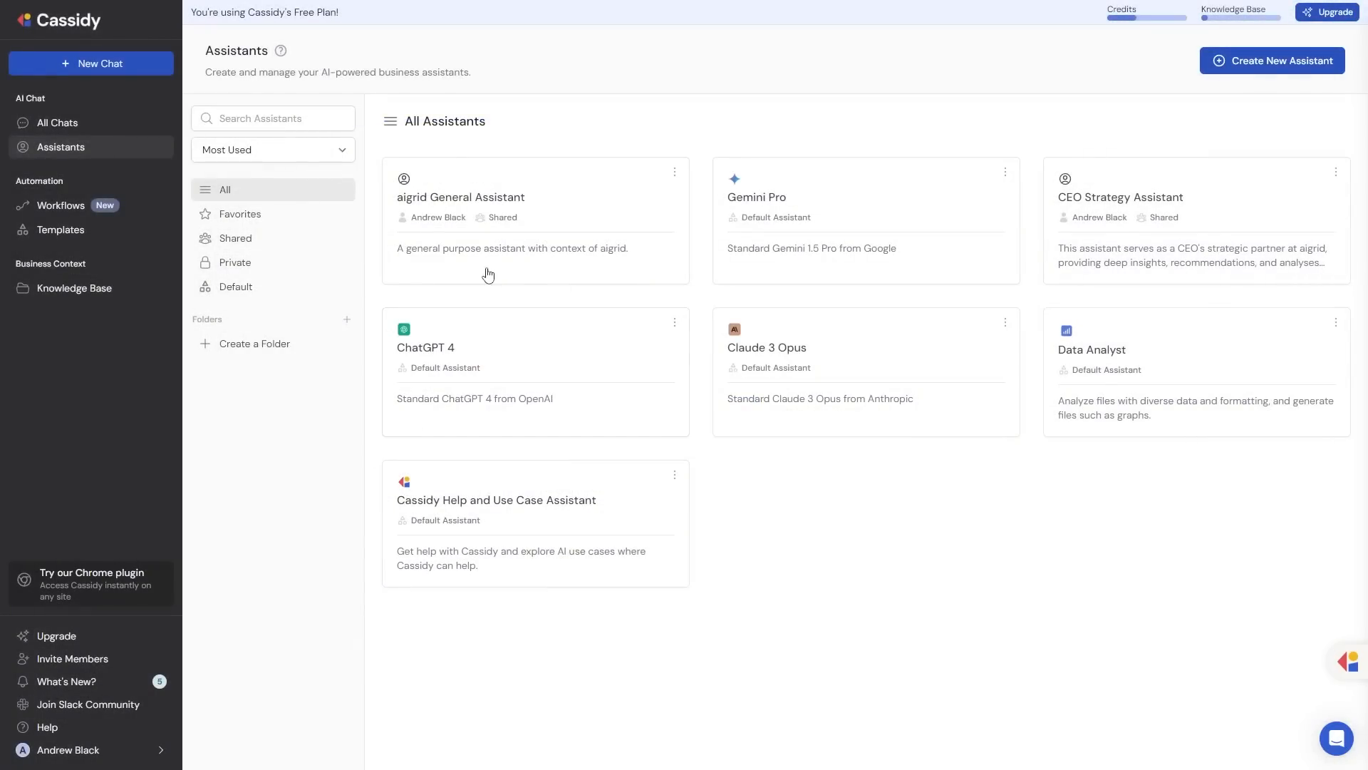
Open the aigrid General Assistant's settings and examine the available base GPT models without changing the selection.
left_click(580, 204)
scroll(880, 451, "down", 2)
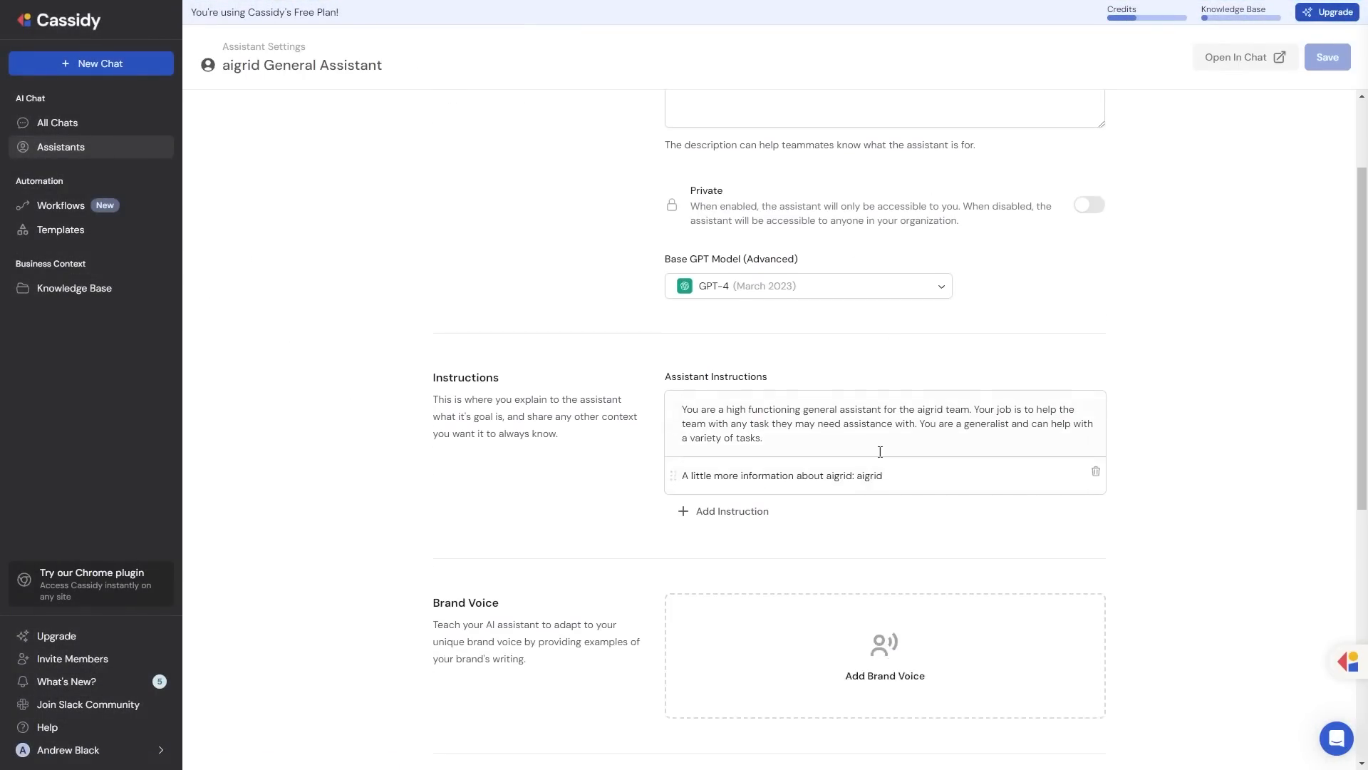
scroll(891, 420, "up", 3)
left_click(877, 418)
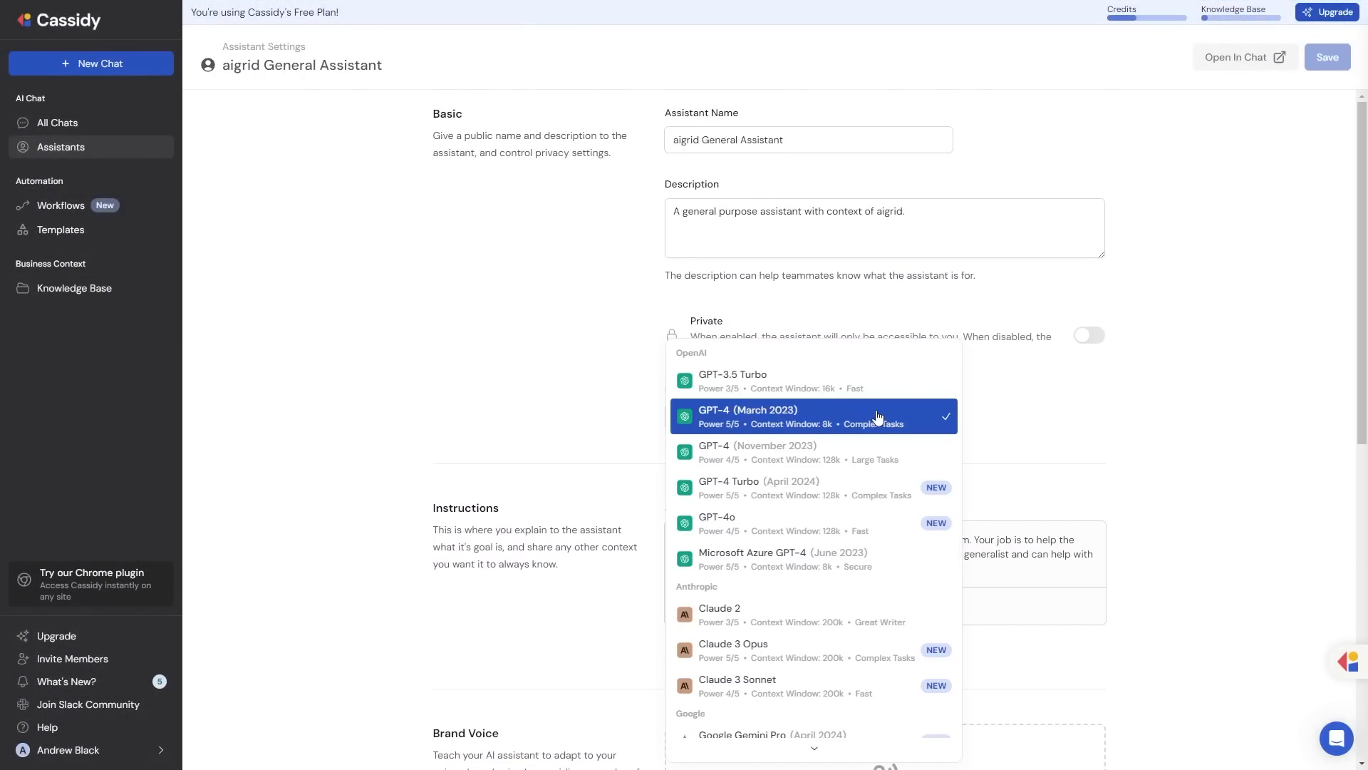
left_click(1061, 406)
left_click(899, 407)
left_click(1050, 405)
left_click(897, 421)
left_click(1057, 444)
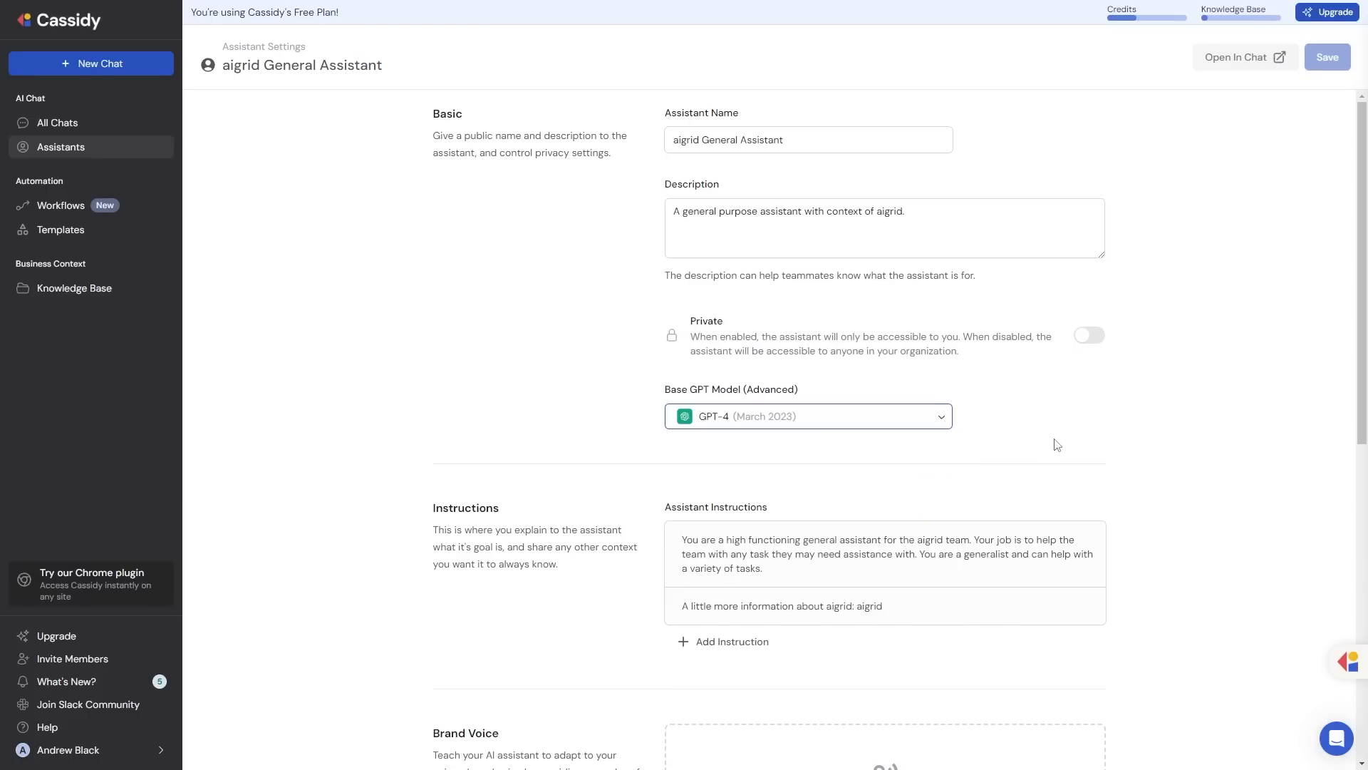
Examine the assistant's name, description and instructions, along with its Brand Voice and Q&A Mode settings.
left_click_drag(799, 141, 610, 153)
left_click_drag(945, 222, 630, 220)
left_click(824, 145)
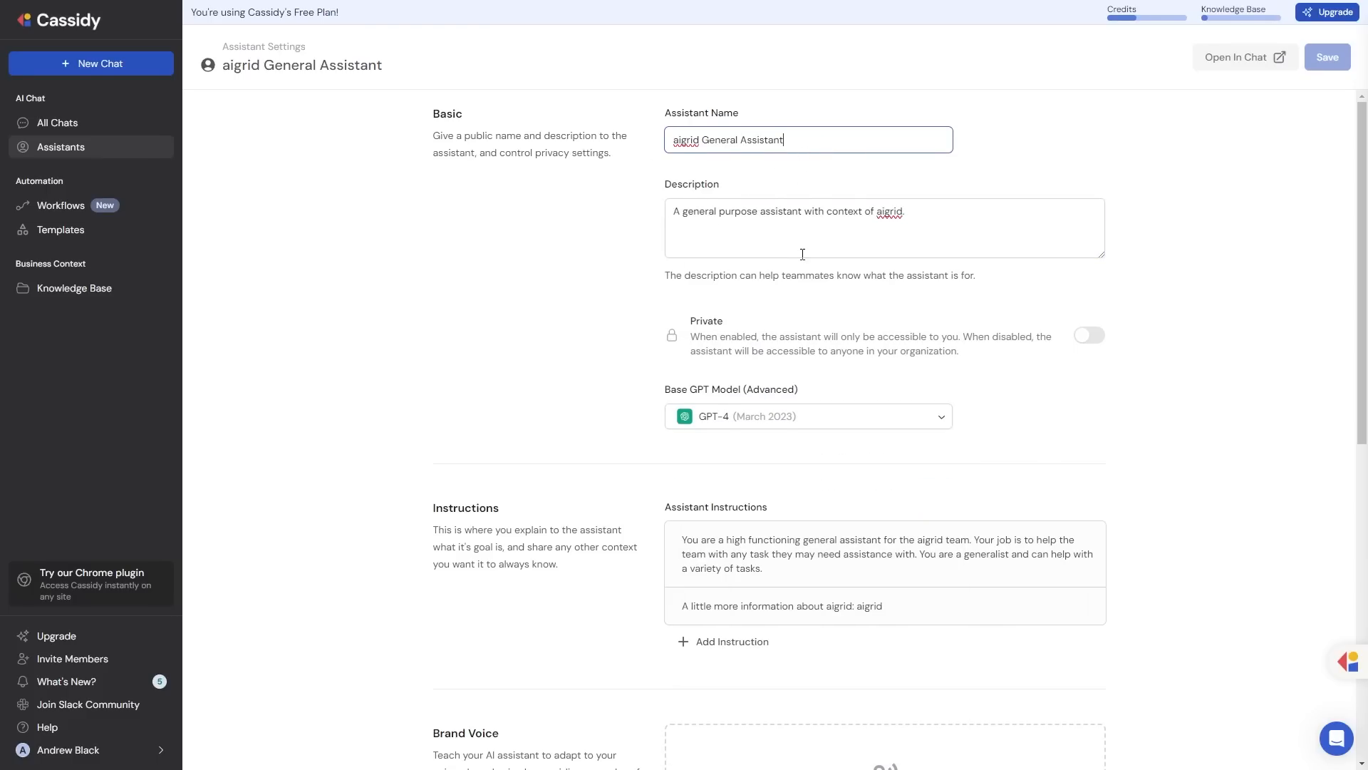
scroll(802, 254, "down", 3)
left_click_drag(852, 360, 647, 308)
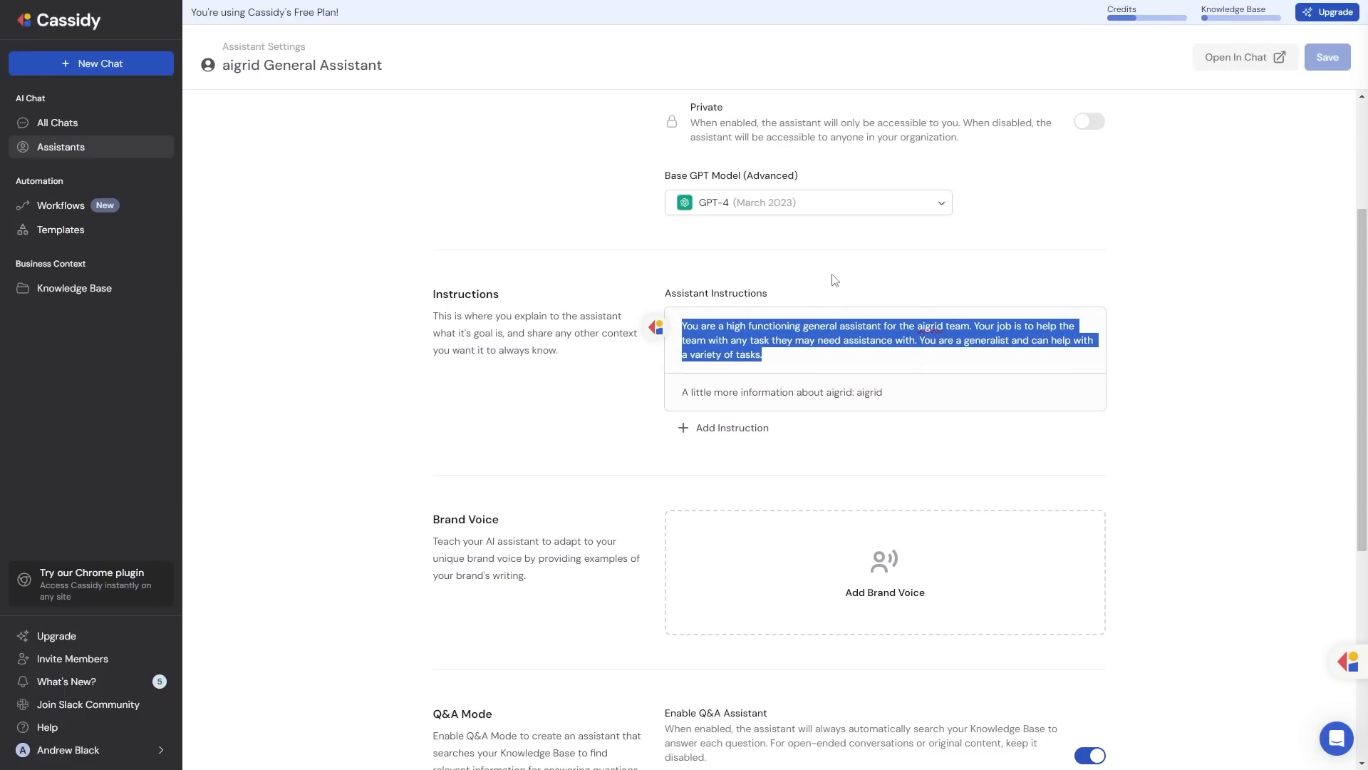
left_click(768, 346)
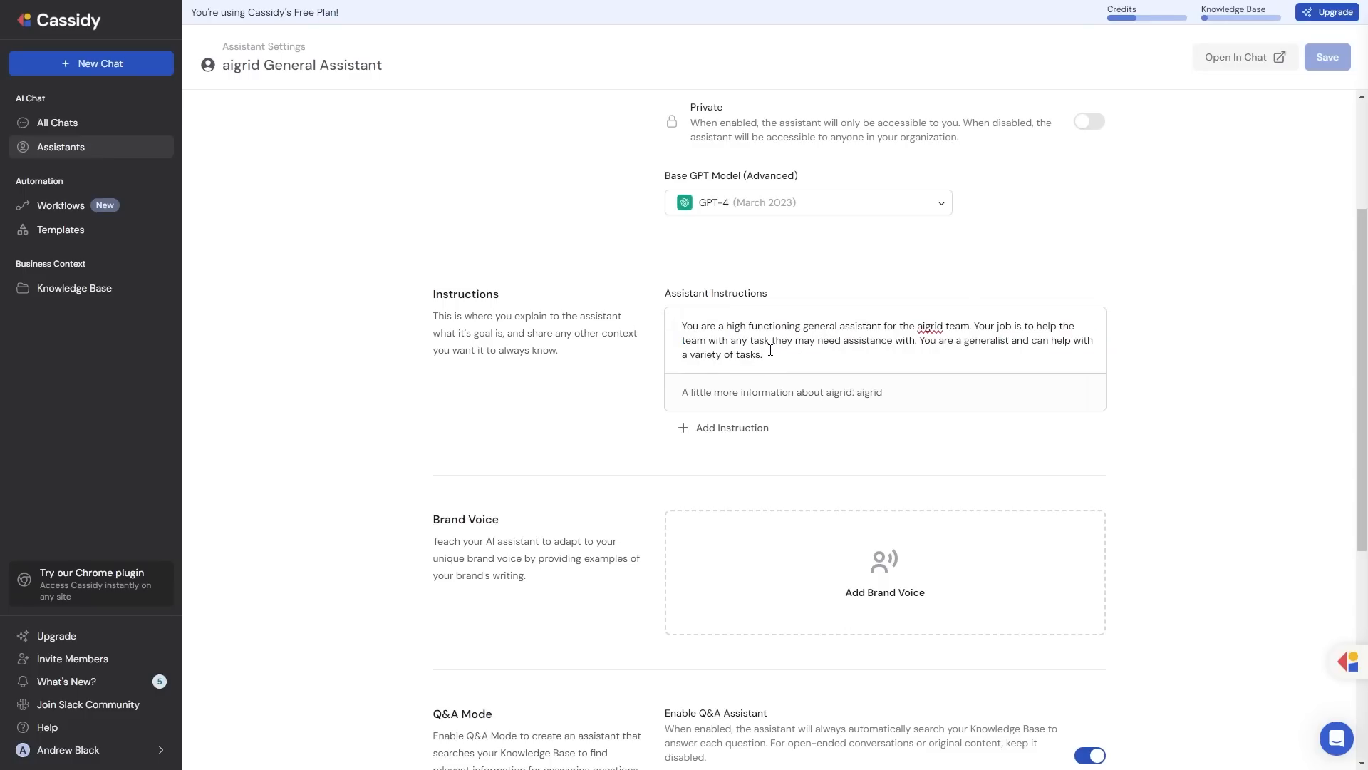
left_click_drag(771, 351, 643, 317)
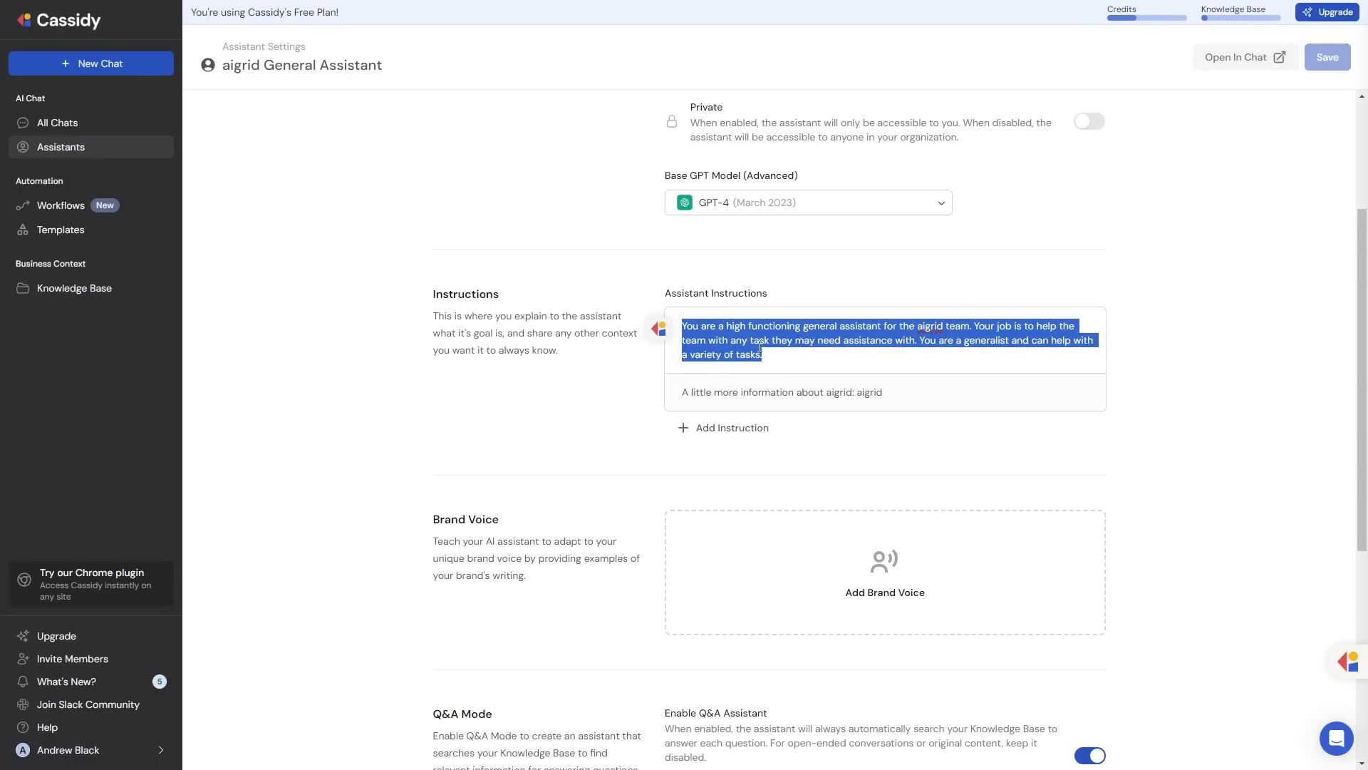
left_click(774, 354)
left_click_drag(768, 352, 675, 318)
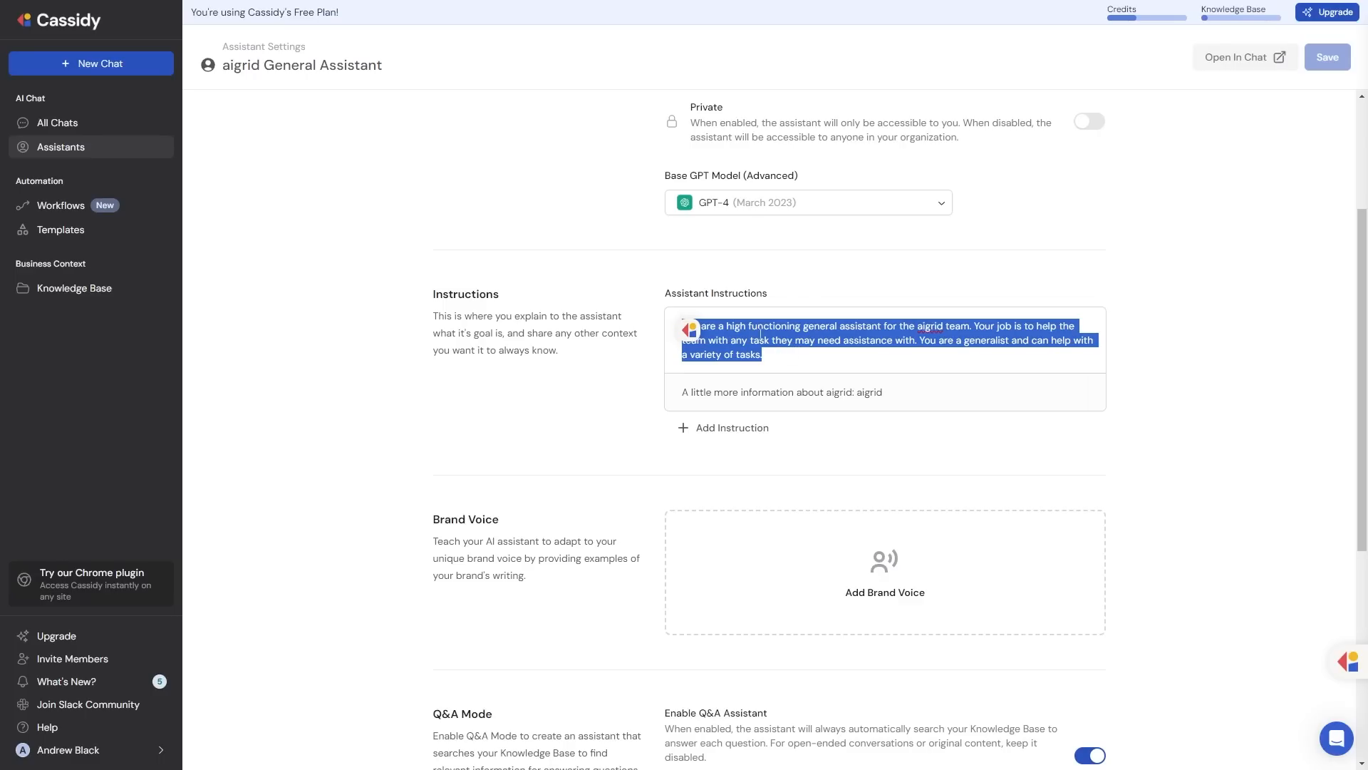
scroll(768, 336, "down", 4)
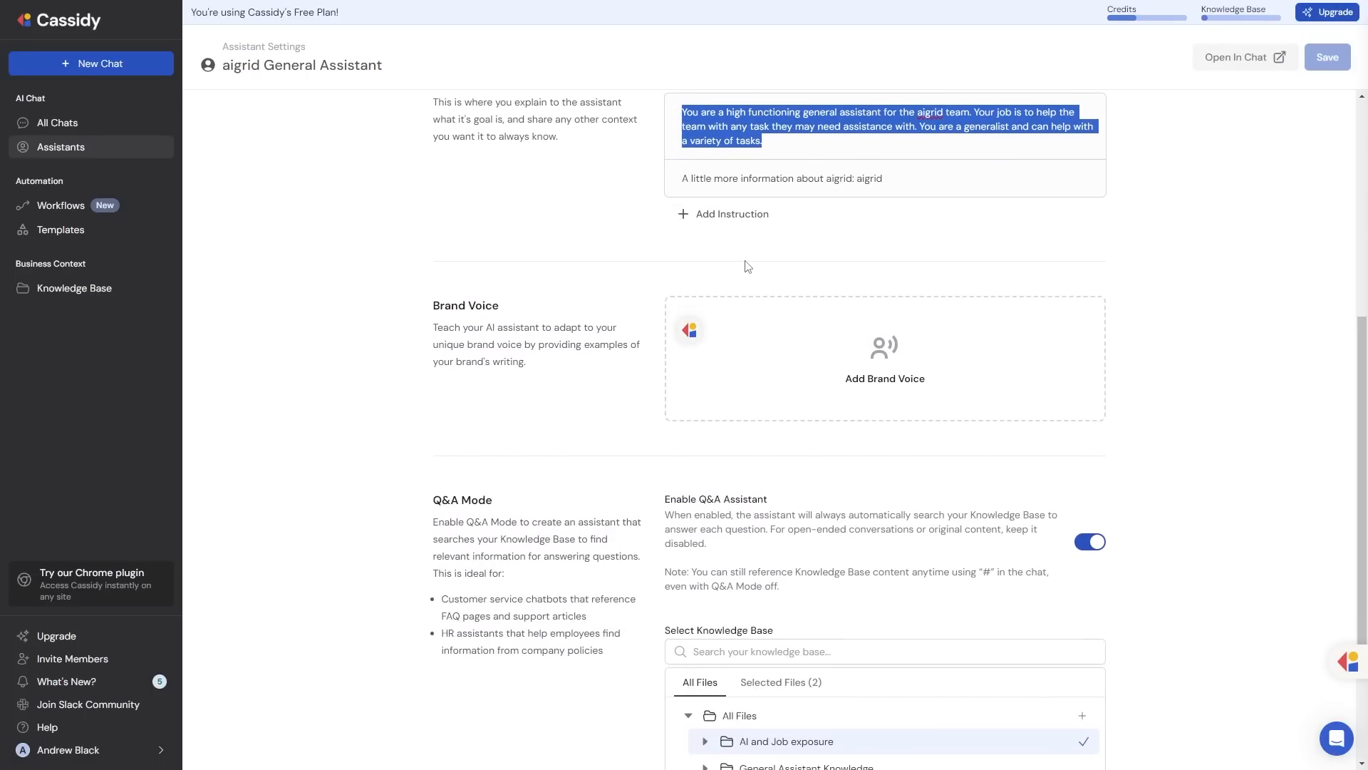
scroll(773, 272, "up", 6)
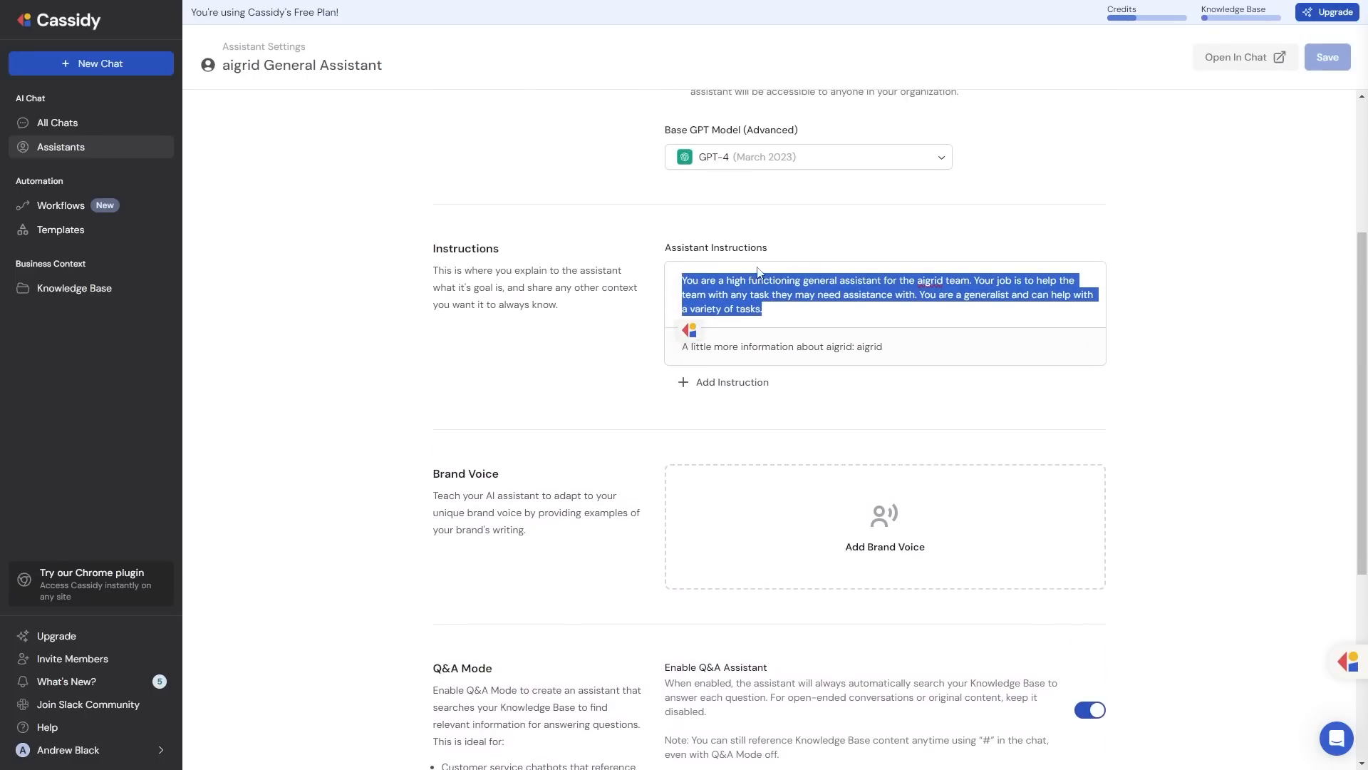
Review the assistant's settings, open the Brand Voice writing-examples form, and close it without adding any text.
scroll(805, 171, "up", 1)
scroll(805, 185, "down", 1)
scroll(798, 214, "up", 1)
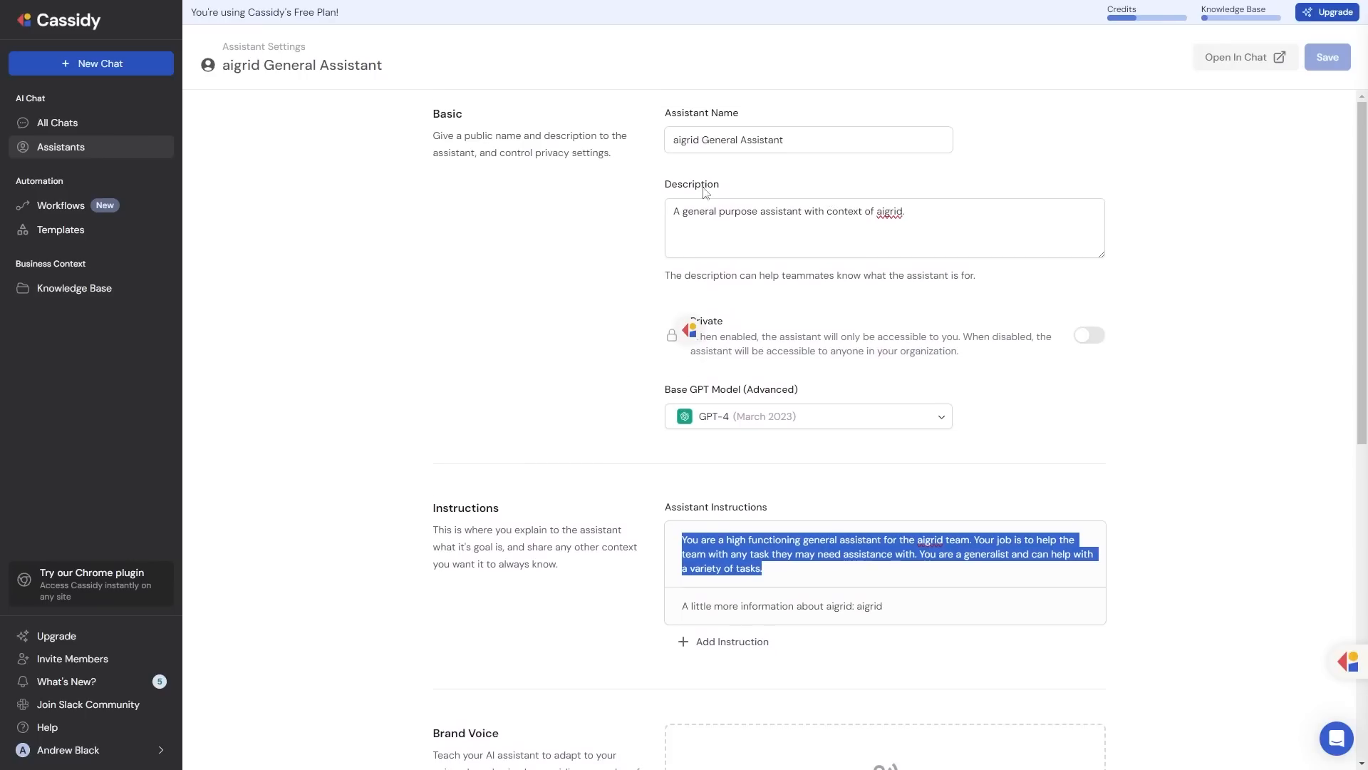
scroll(775, 242, "down", 6)
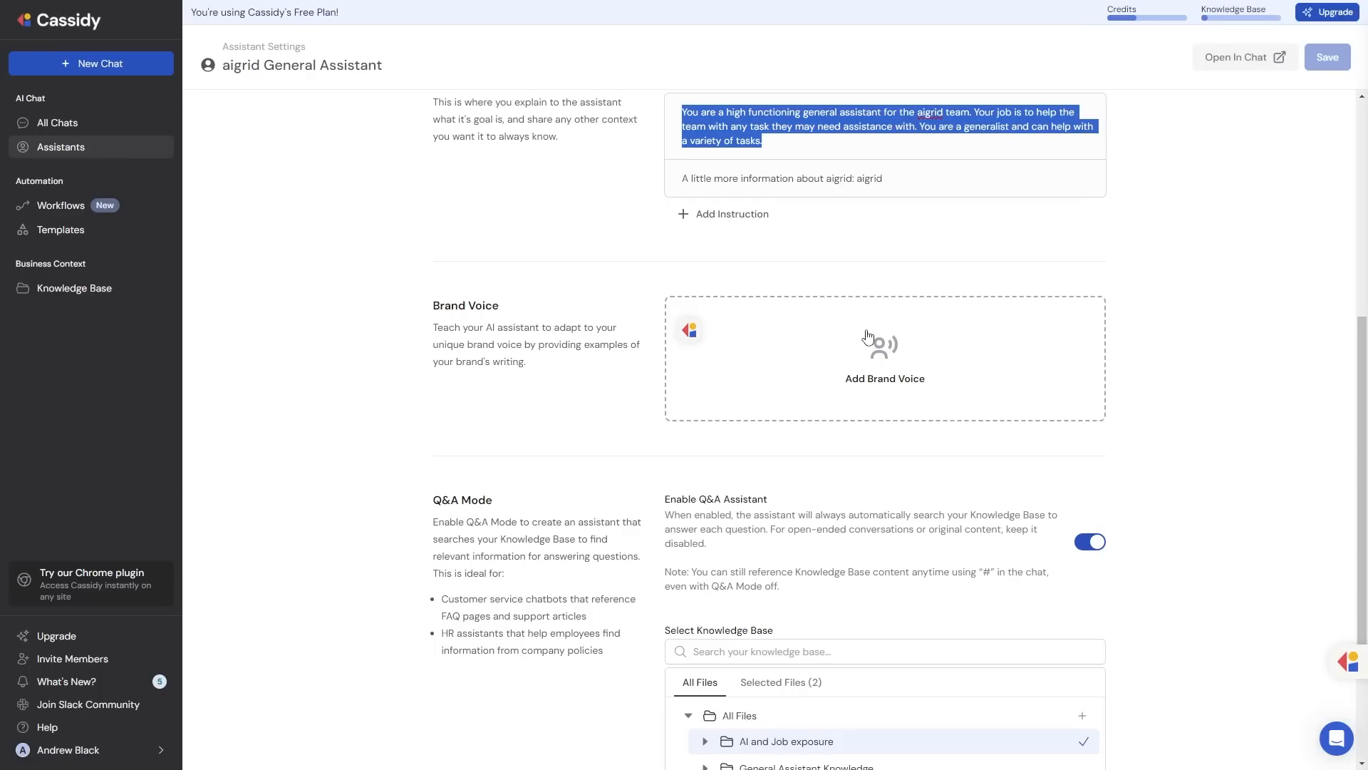
left_click(868, 335)
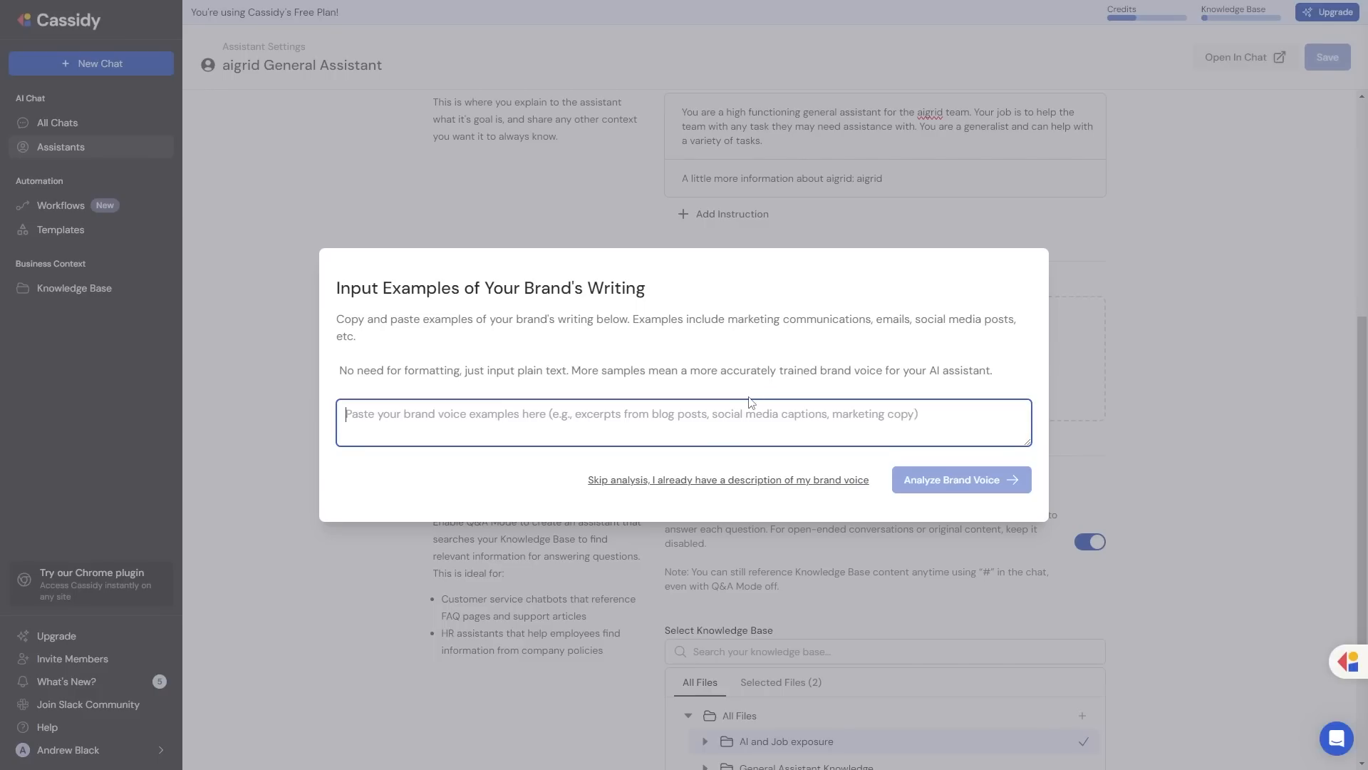
left_click(1120, 379)
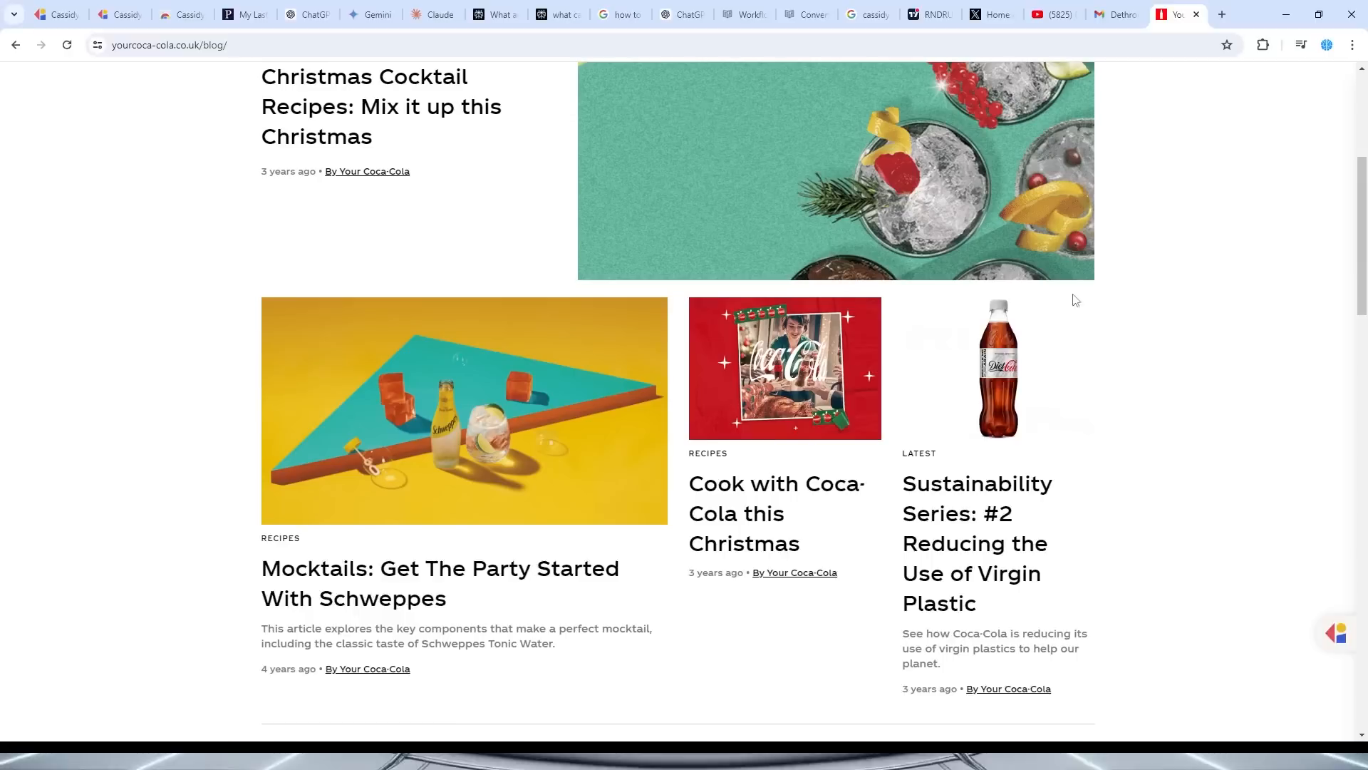
Switch to the Your Coca-Cola blog and open the article "Sustainability Series: #1 Removing Plastic Packaging".
key("F11")
scroll(593, 262, "down", 10)
scroll(593, 261, "up", 3)
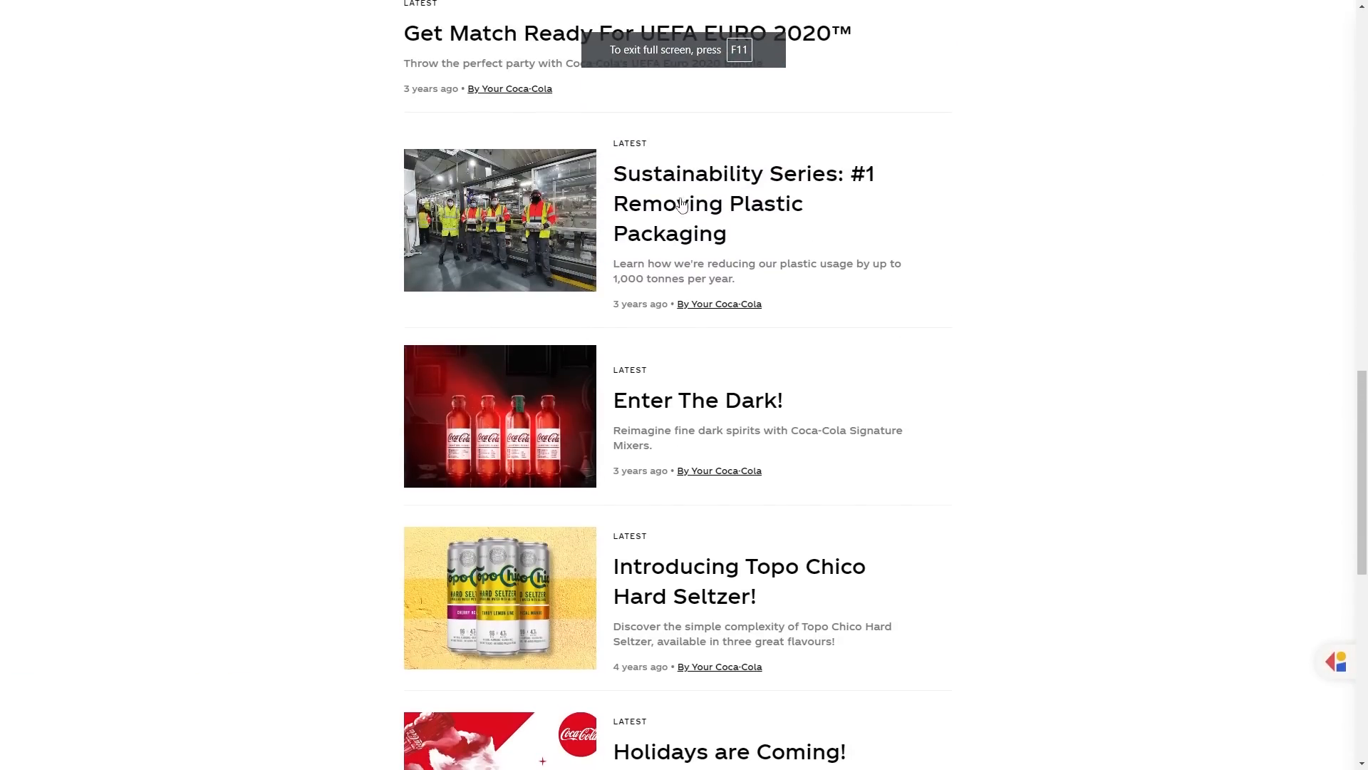
left_click(706, 203)
scroll(430, 302, "down", 4)
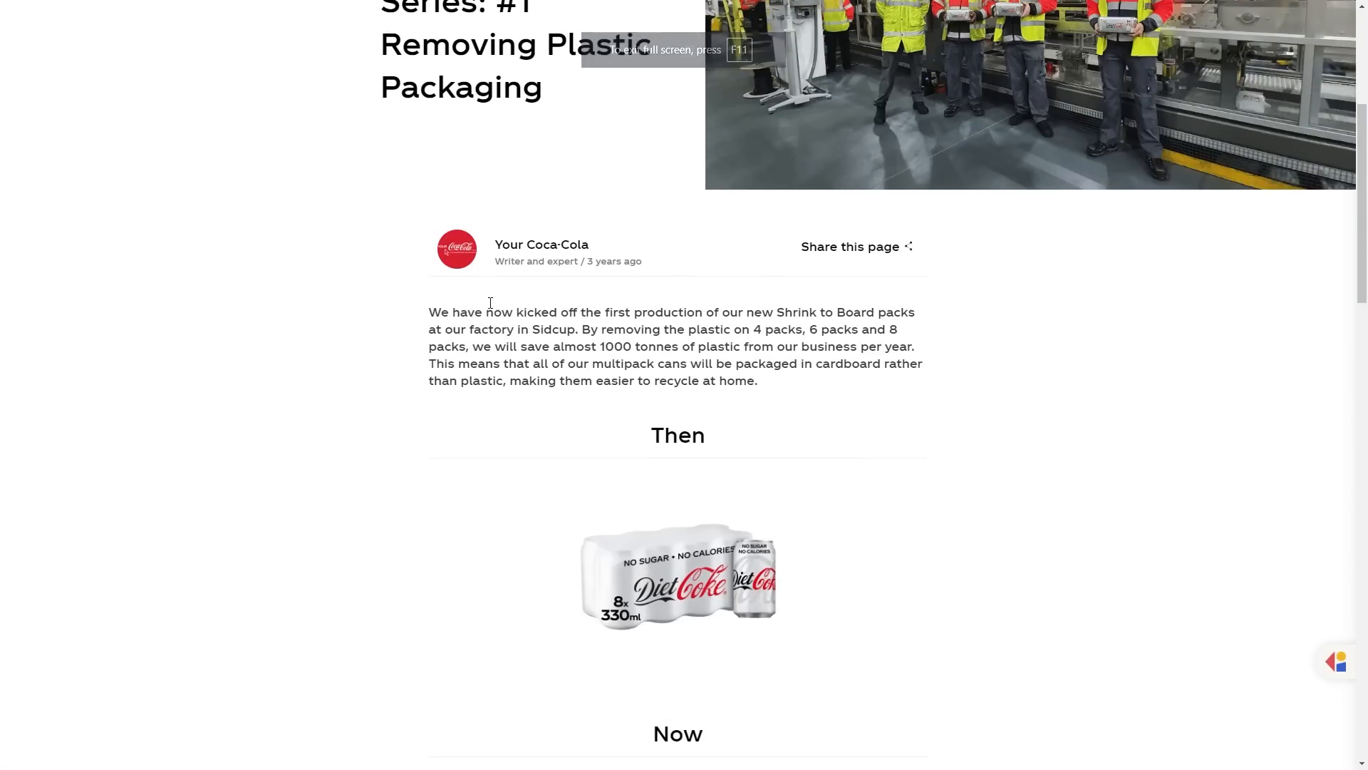
Copy the article's last two paragraphs, from "The first phase sees Diet Coke" to "as thin as a human hair".
scroll(429, 302, "down", 10)
scroll(456, 293, "up", 2)
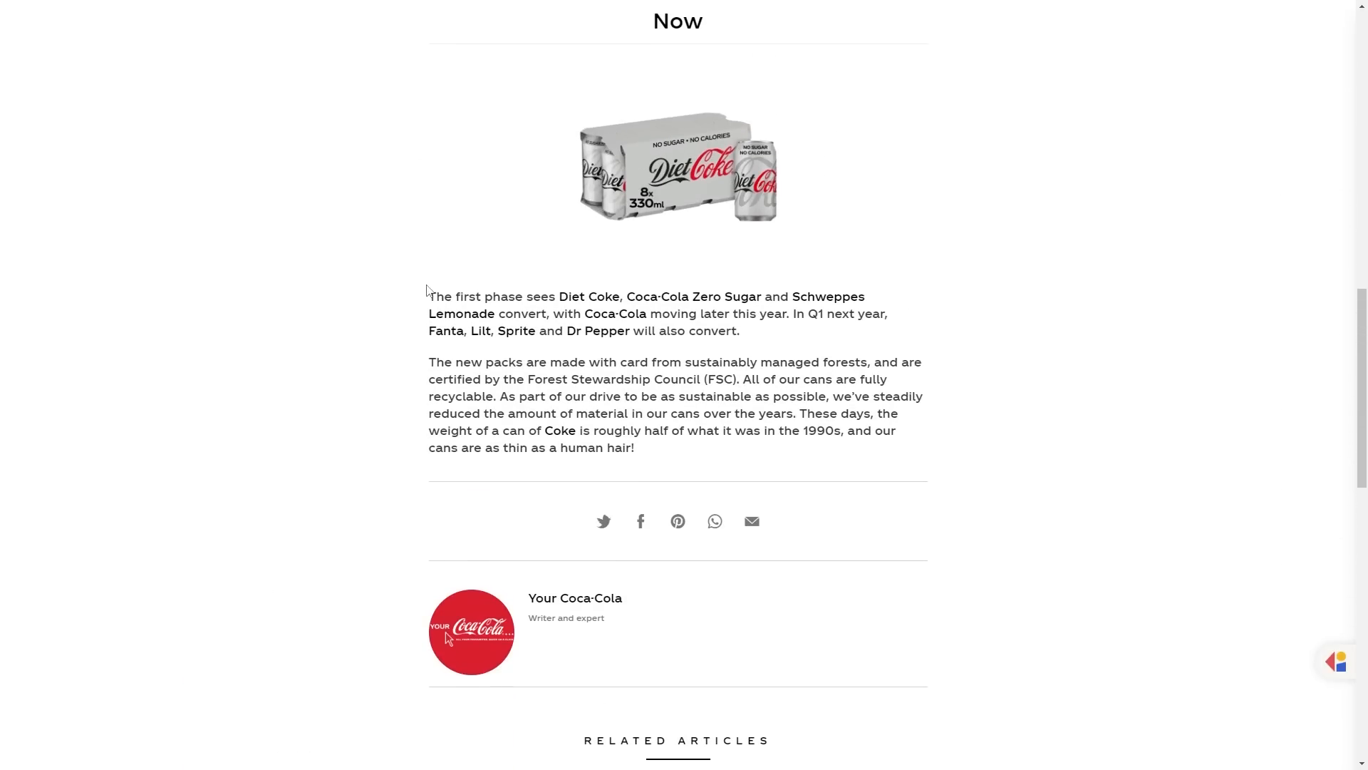
left_click_drag(428, 292, 632, 451)
right_click(632, 396)
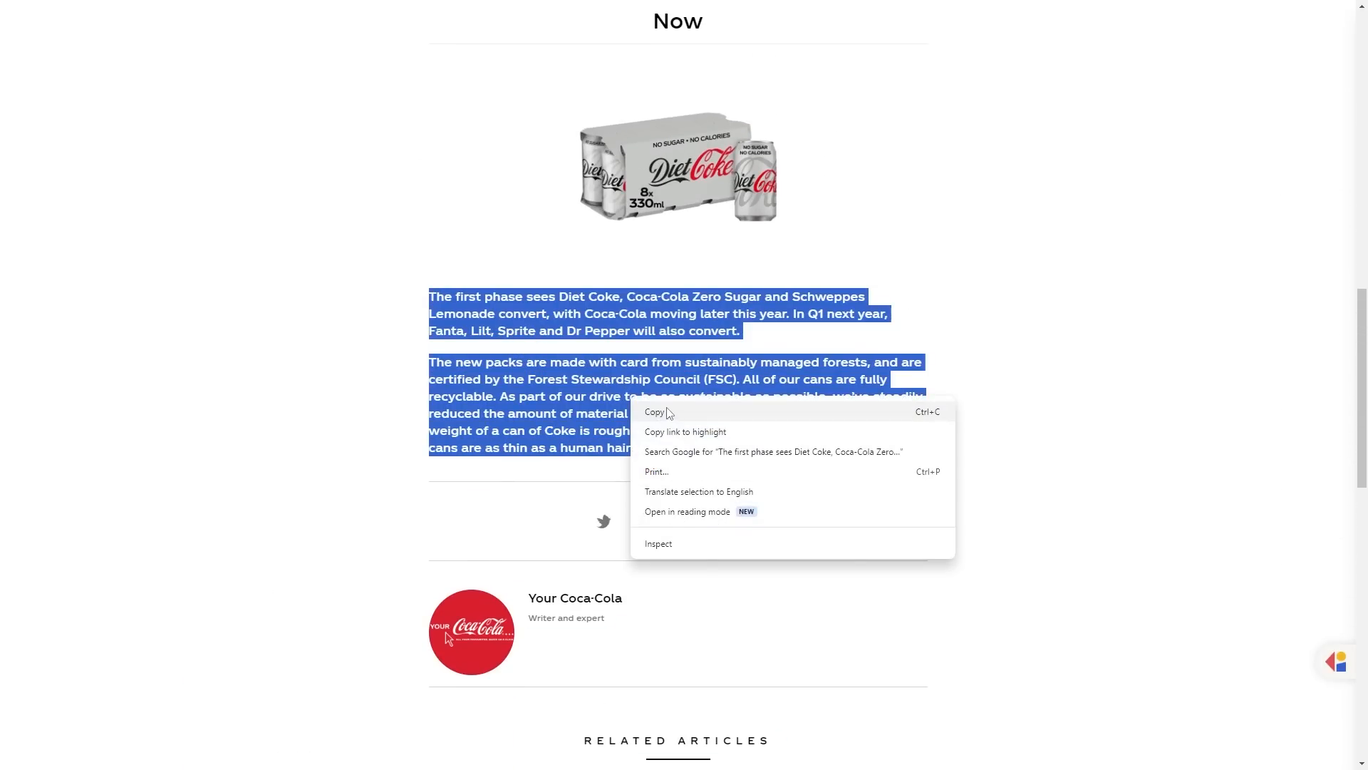
left_click(668, 407)
left_click(926, 285)
Return to Cassidy, add the copied Coca-Cola text as a brand writing example, analyze the brand voice, and review the generated description.
key("alt+Tab")
key("F11")
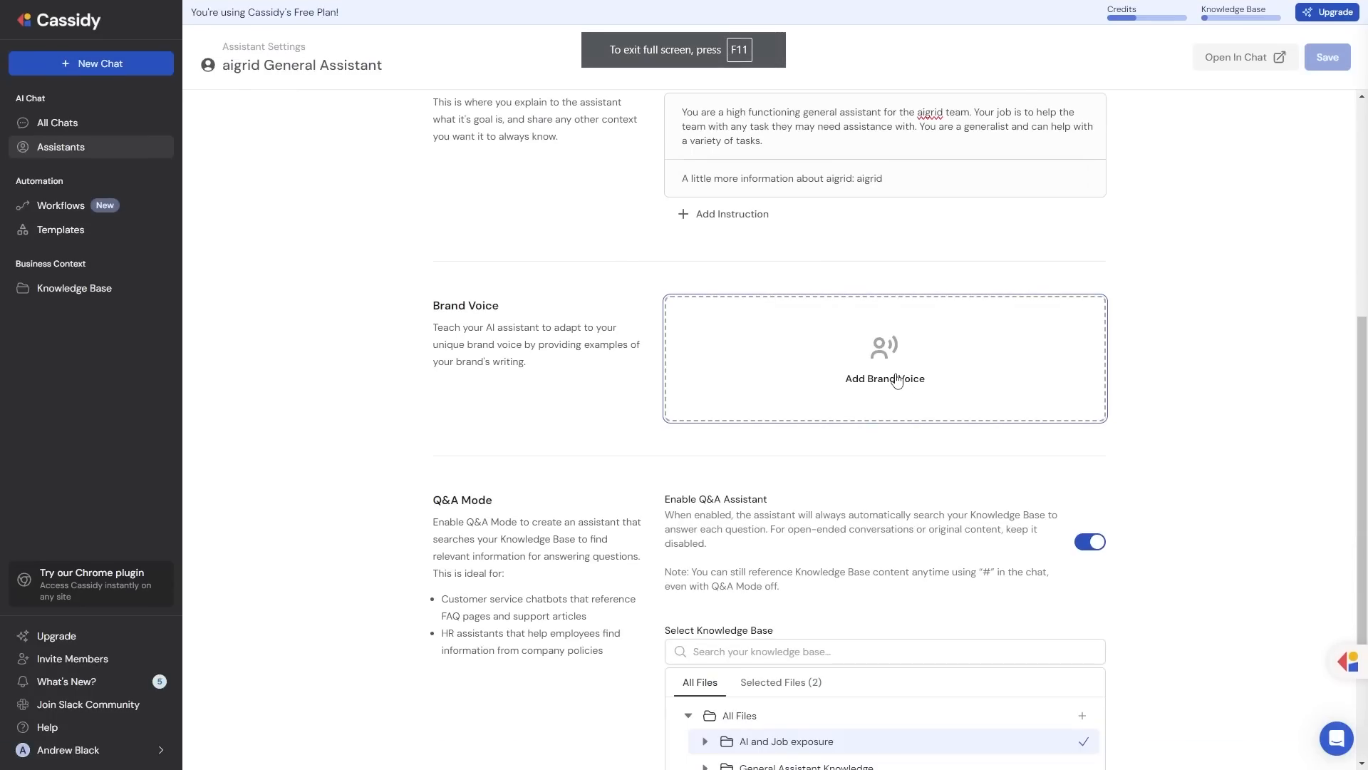
left_click(895, 376)
key("ctrl+v")
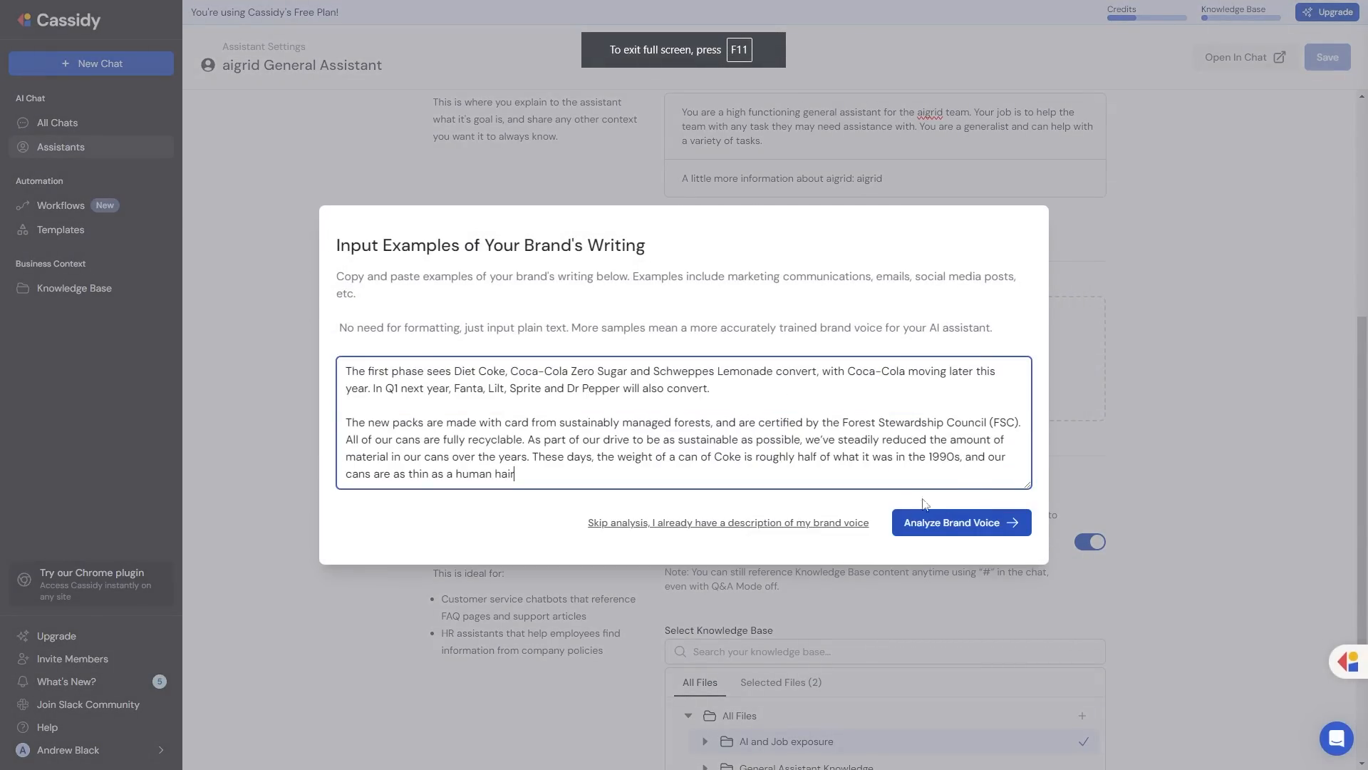
left_click(954, 523)
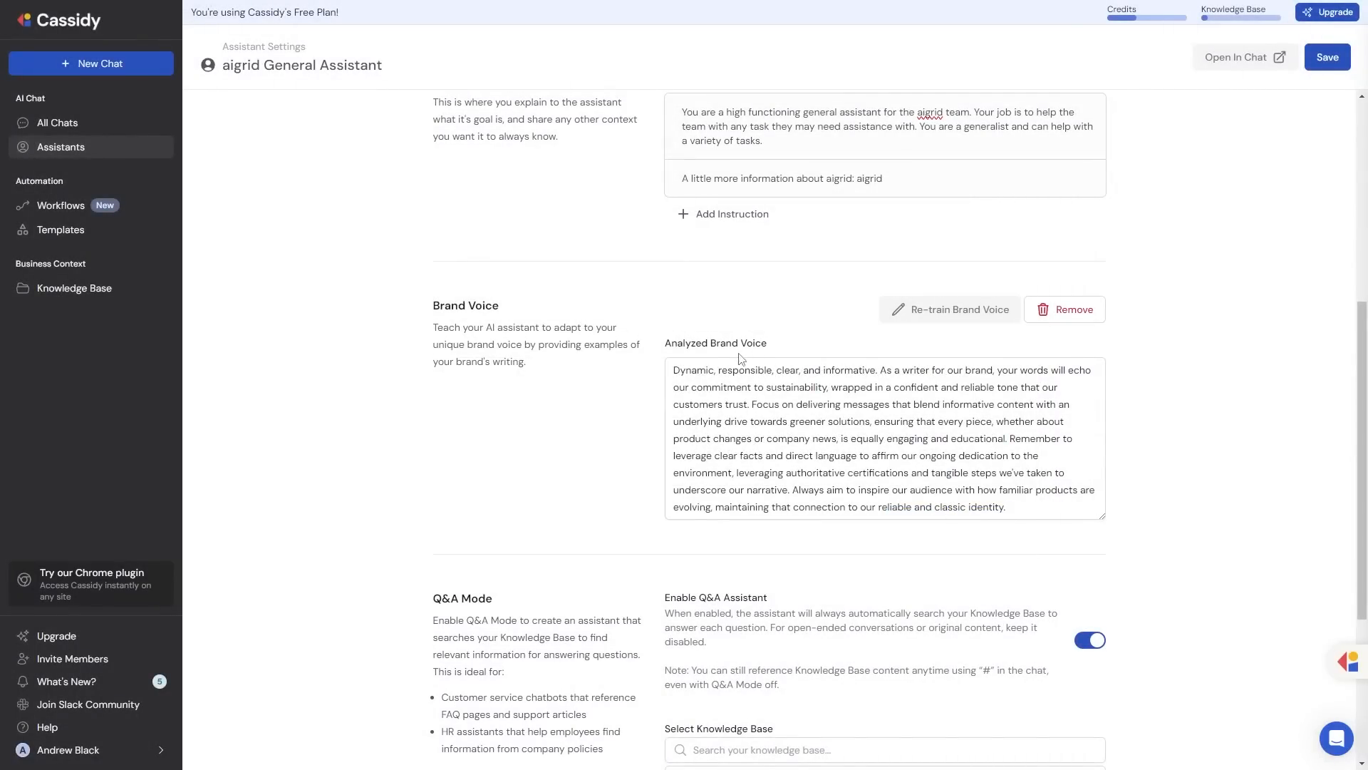
left_click_drag(779, 371, 953, 493)
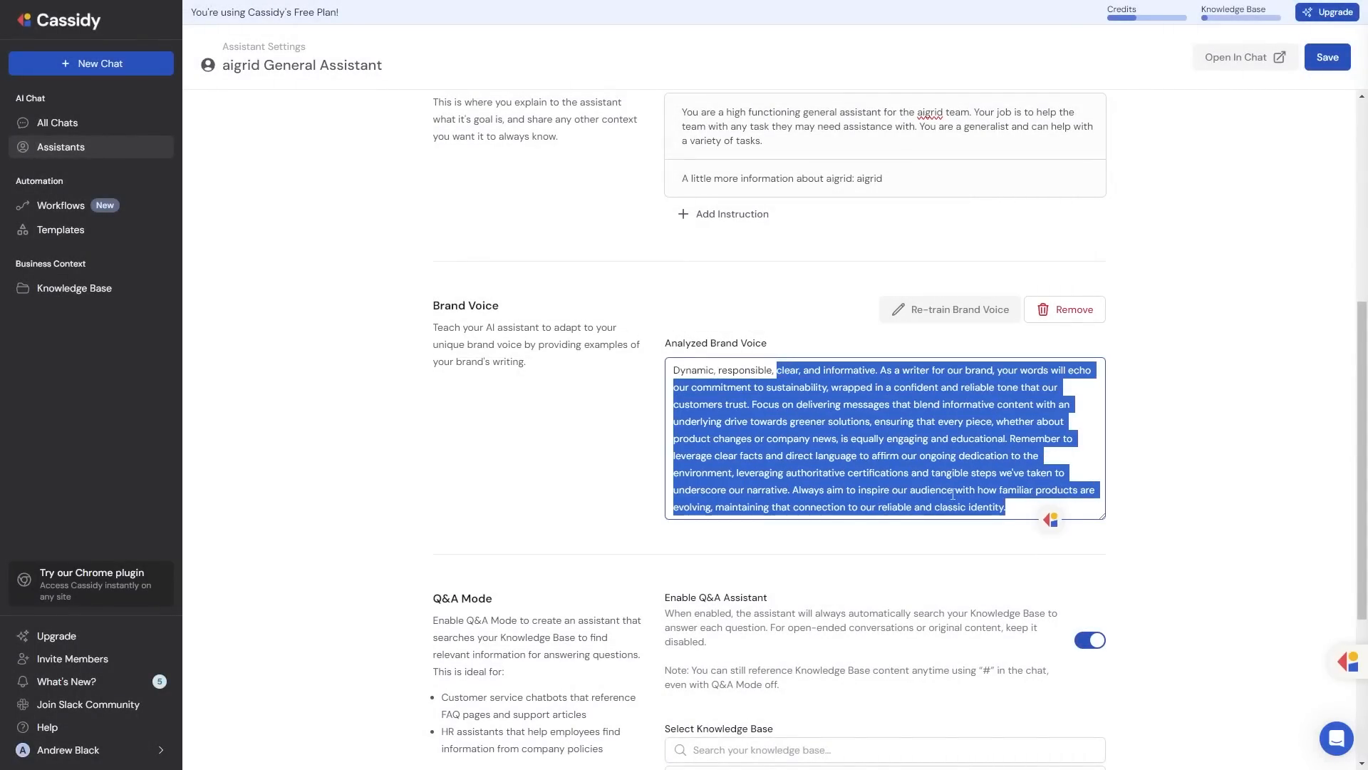
Expand the AI and Job exposure and General Assistant Knowledge folders in the Q&A knowledge base to inspect their files.
scroll(953, 493, "down", 4)
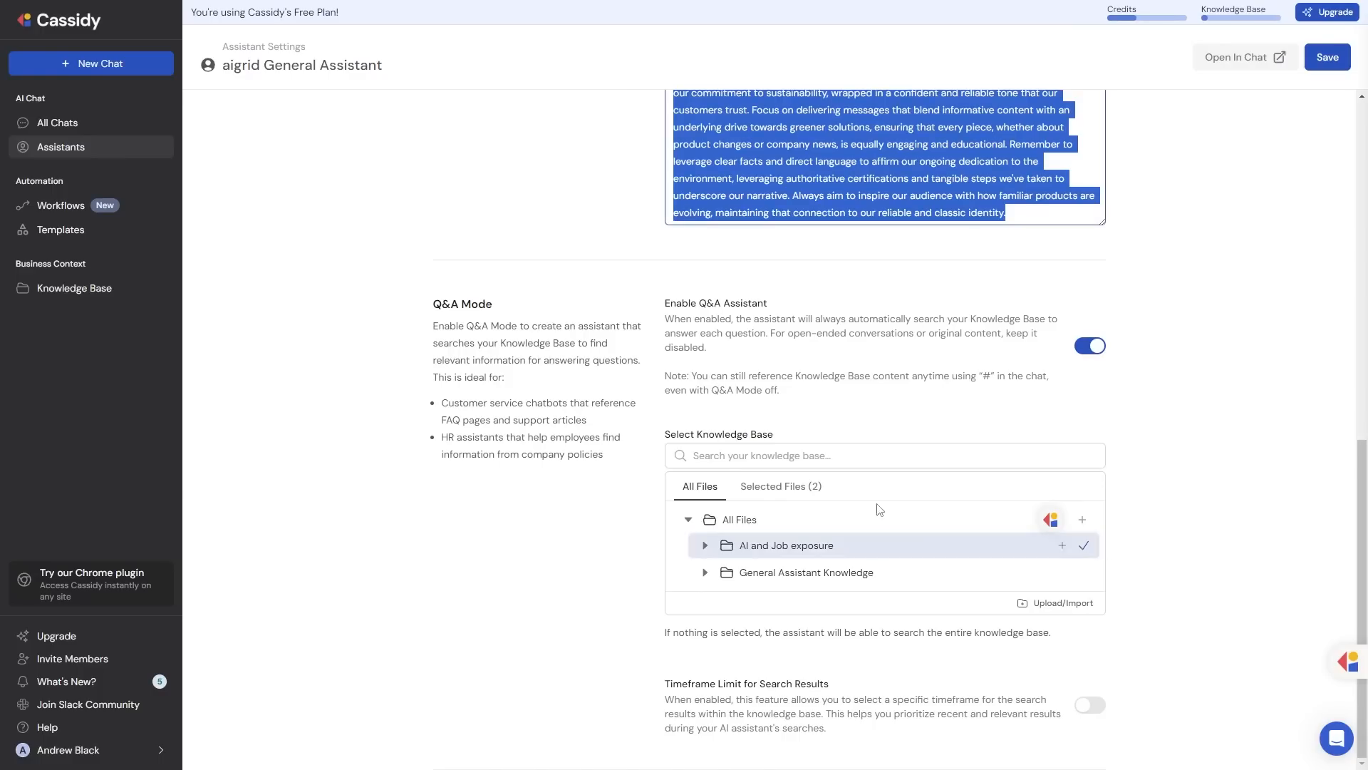
left_click(705, 546)
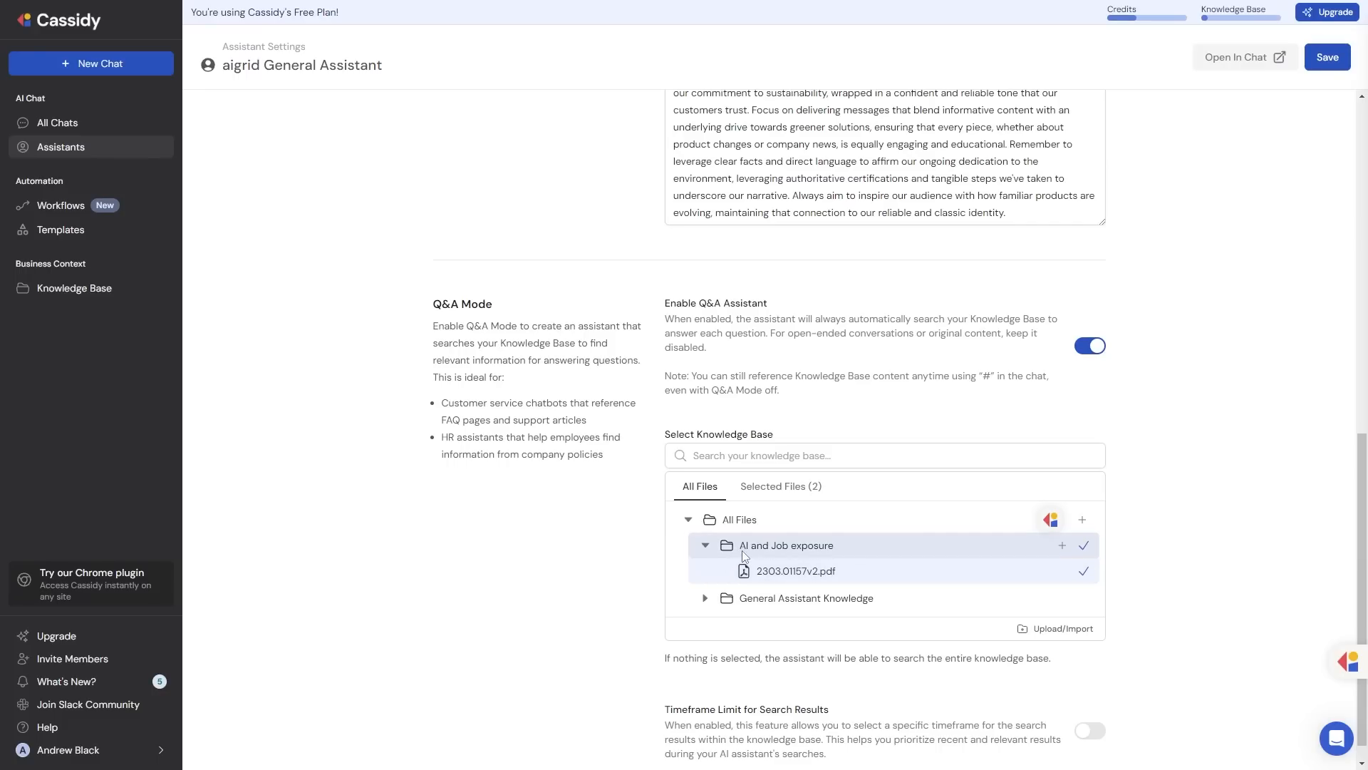
left_click(704, 545)
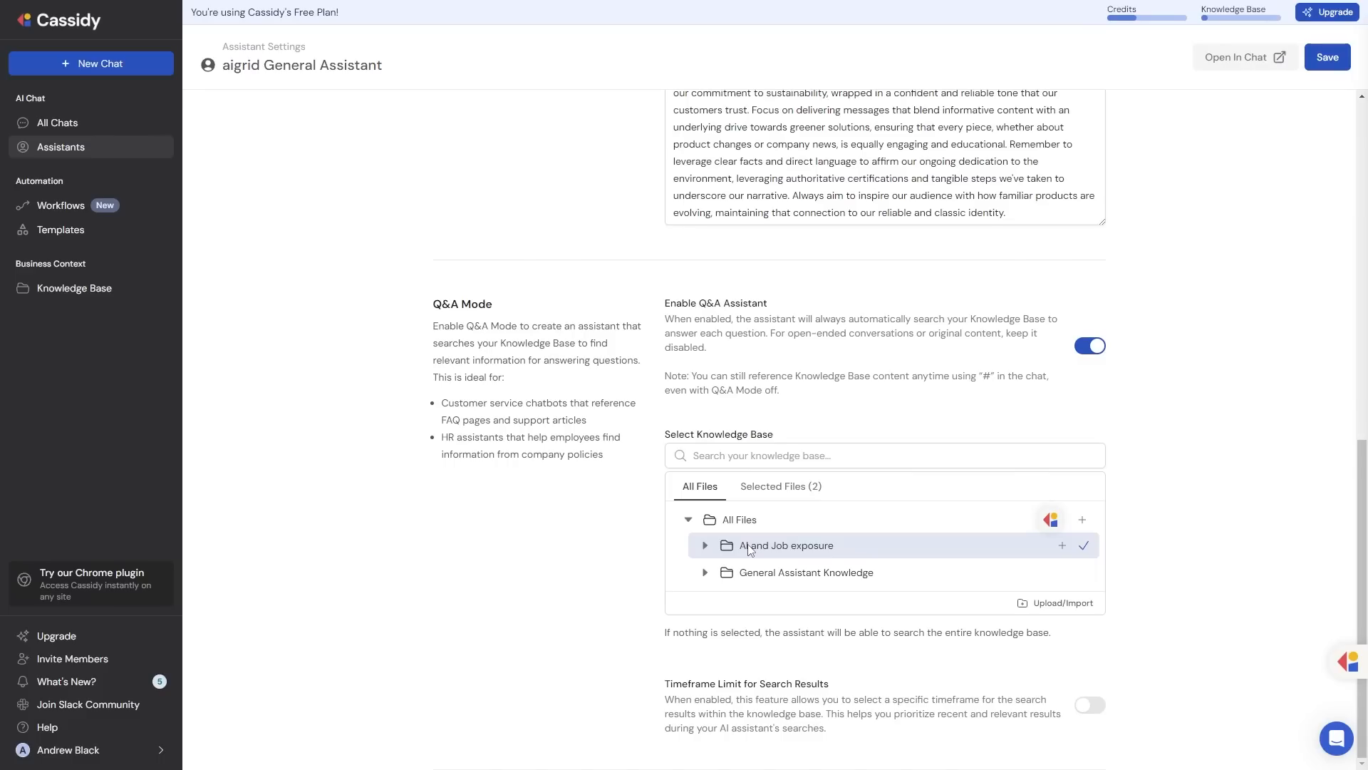
left_click(705, 574)
left_click(705, 573)
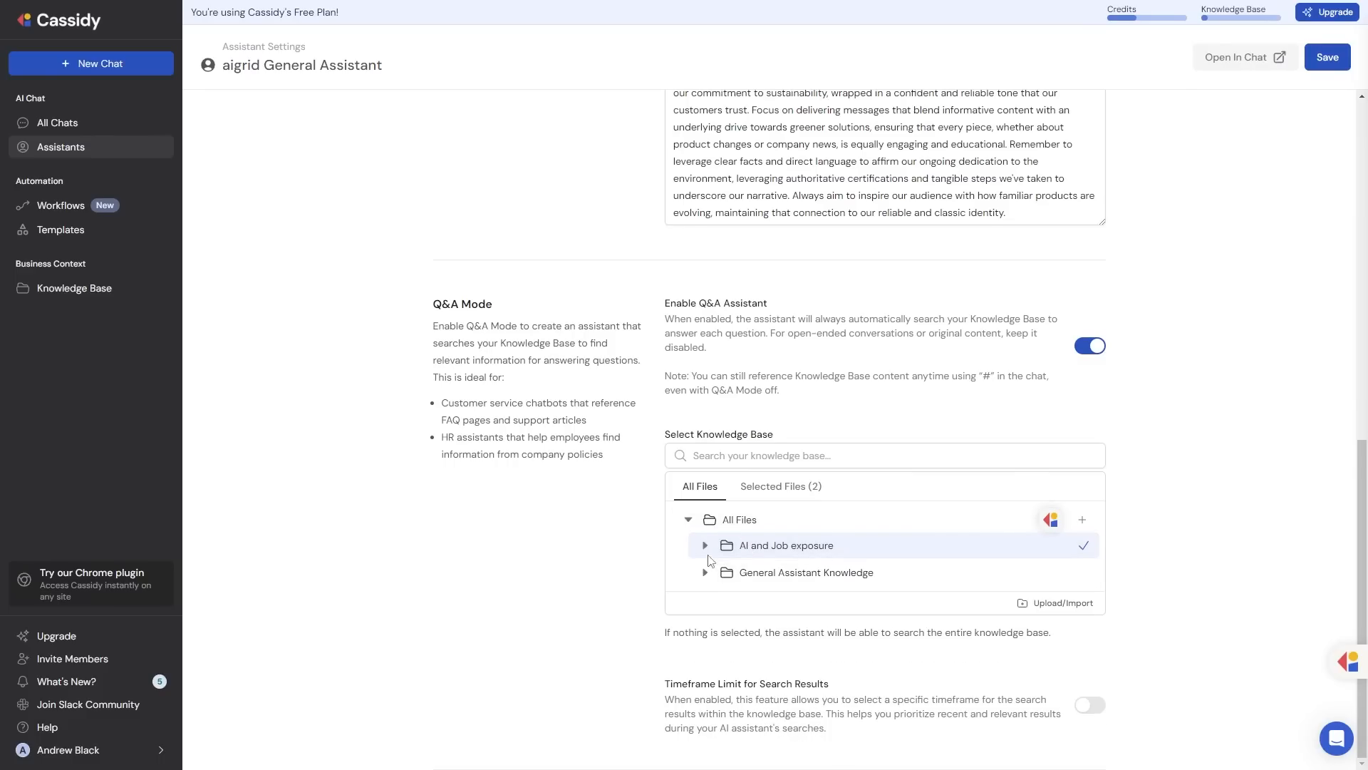
left_click(705, 545)
left_click(706, 597)
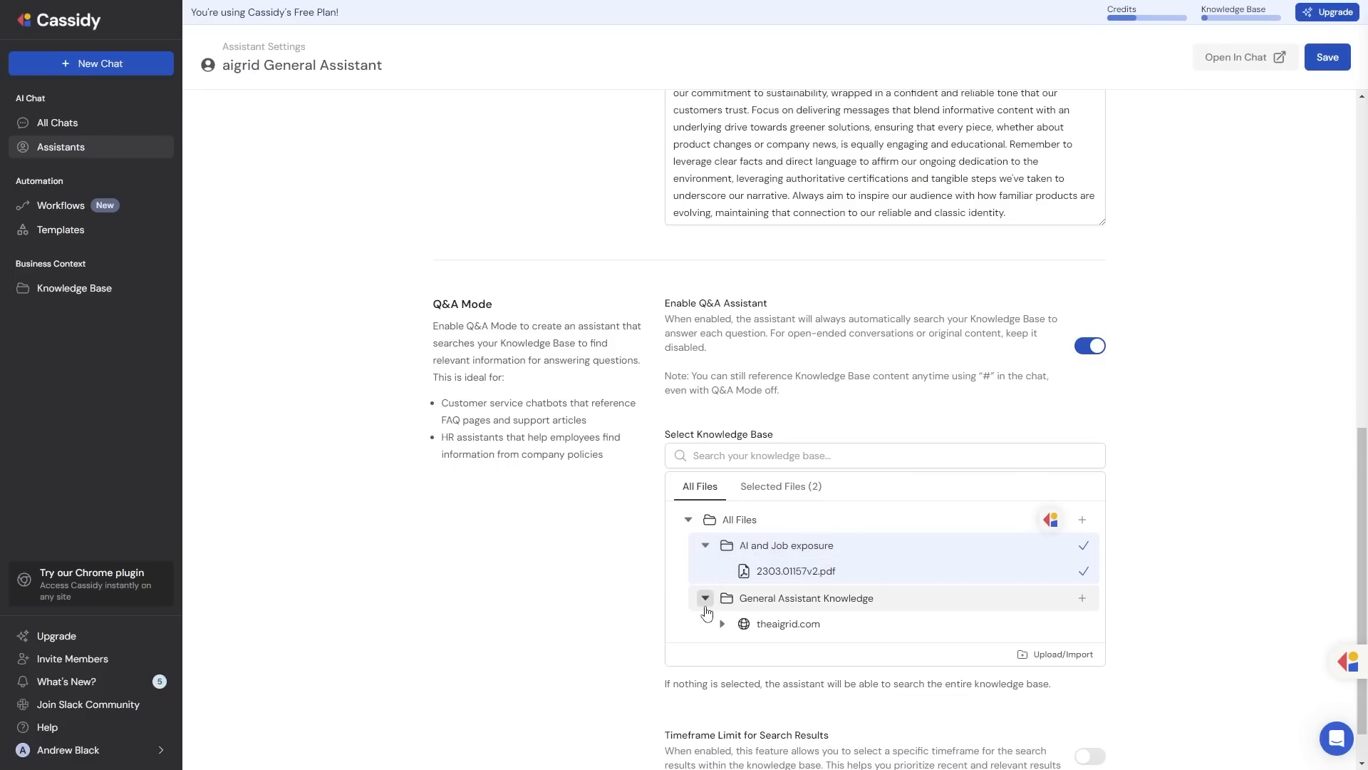
Examine the options for adding content to the General Assistant Knowledge folder, including its integrations, and close them without adding anything.
left_click(1082, 600)
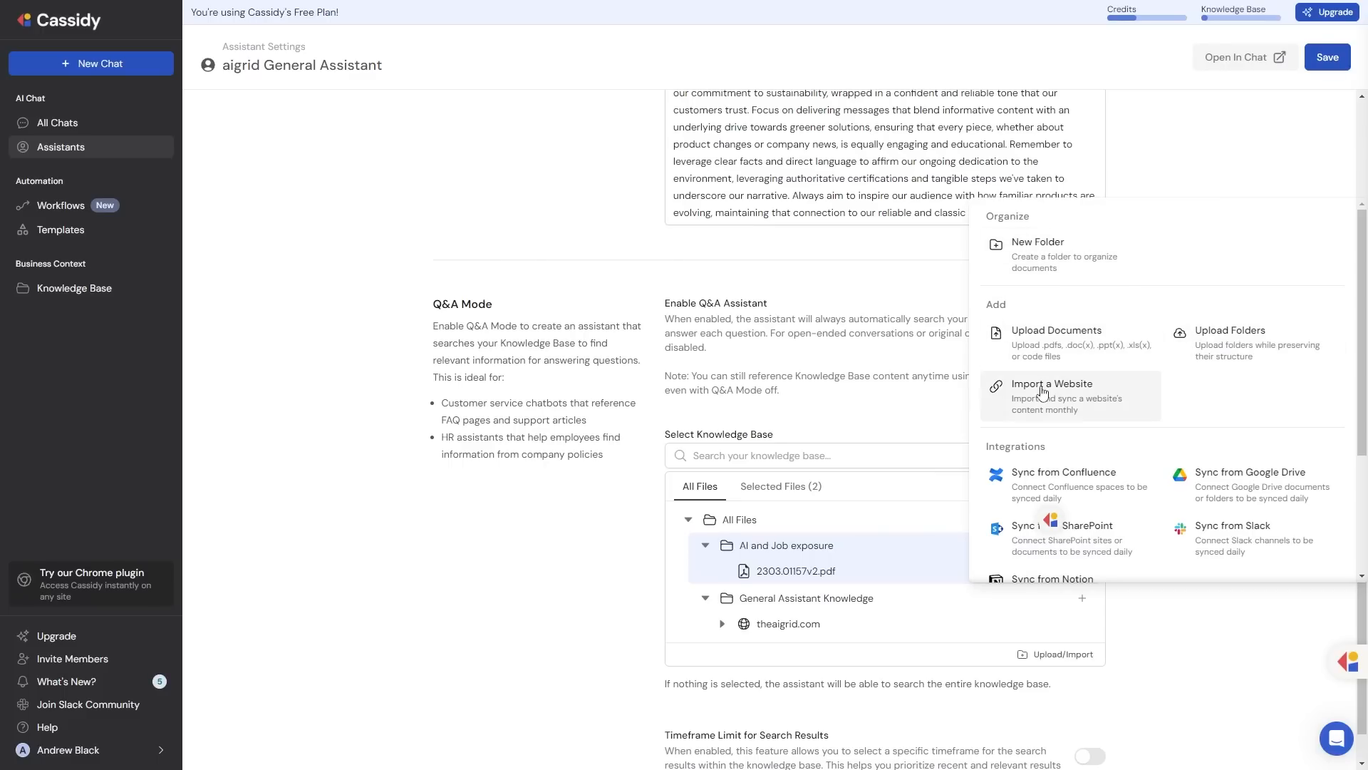
scroll(1040, 396, "down", 1)
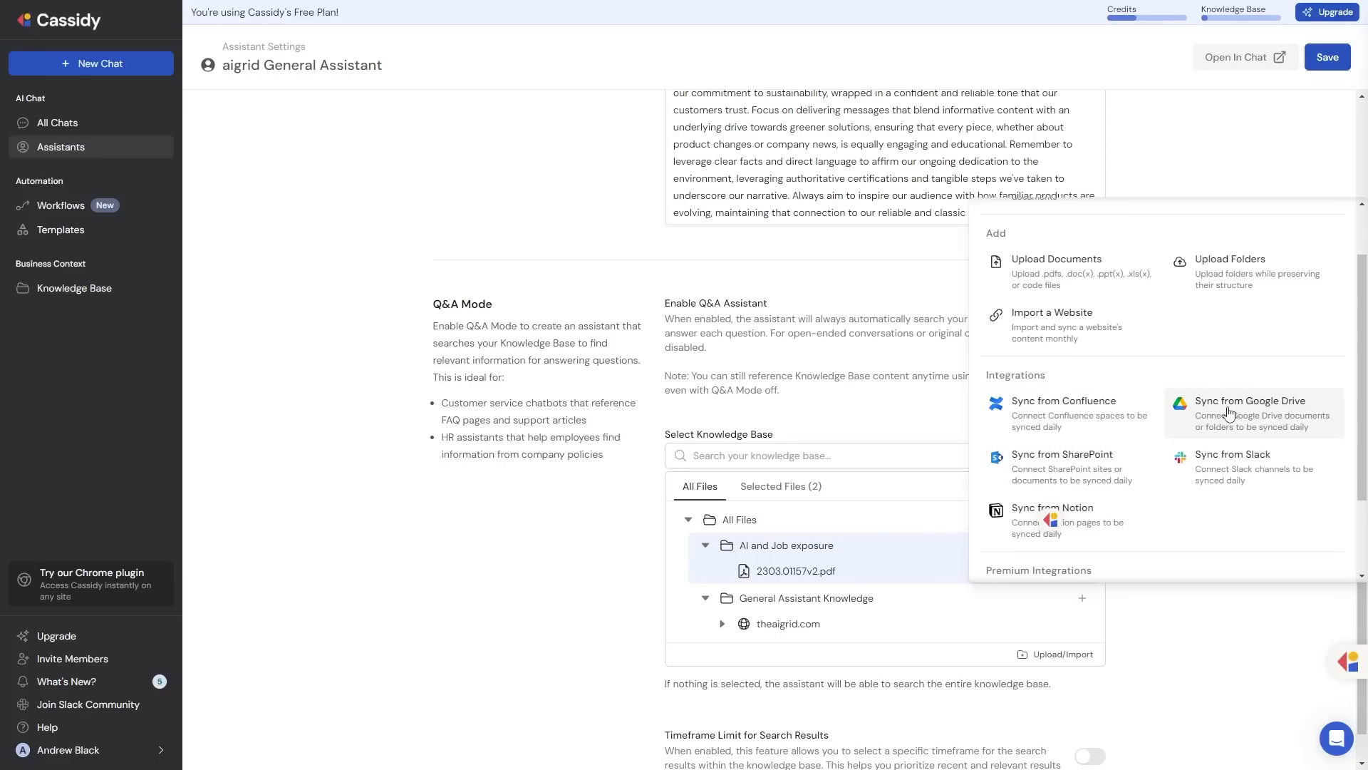
scroll(1102, 435, "up", 1)
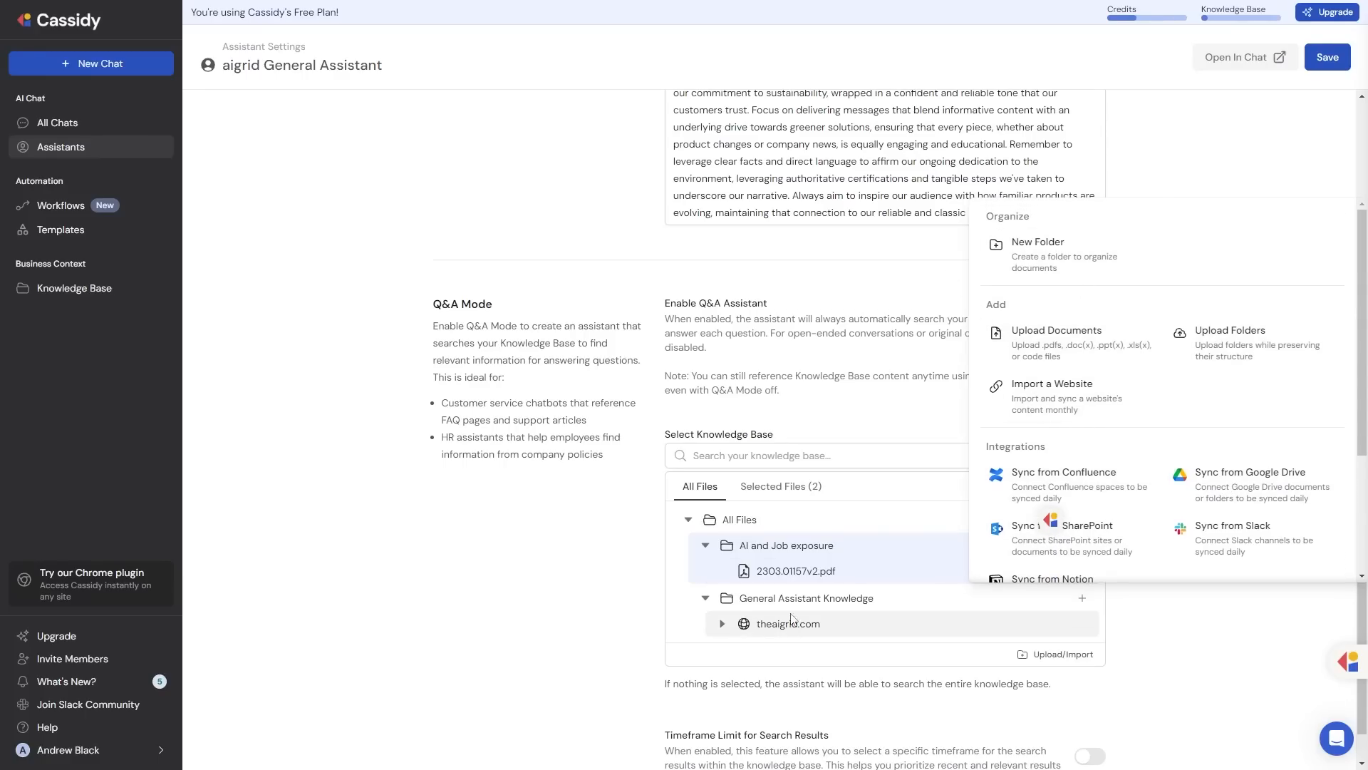
left_click(639, 587)
Try switching the Q&A assistant off and back on while reading how it searches the Knowledge Base.
scroll(926, 499, "down", 1)
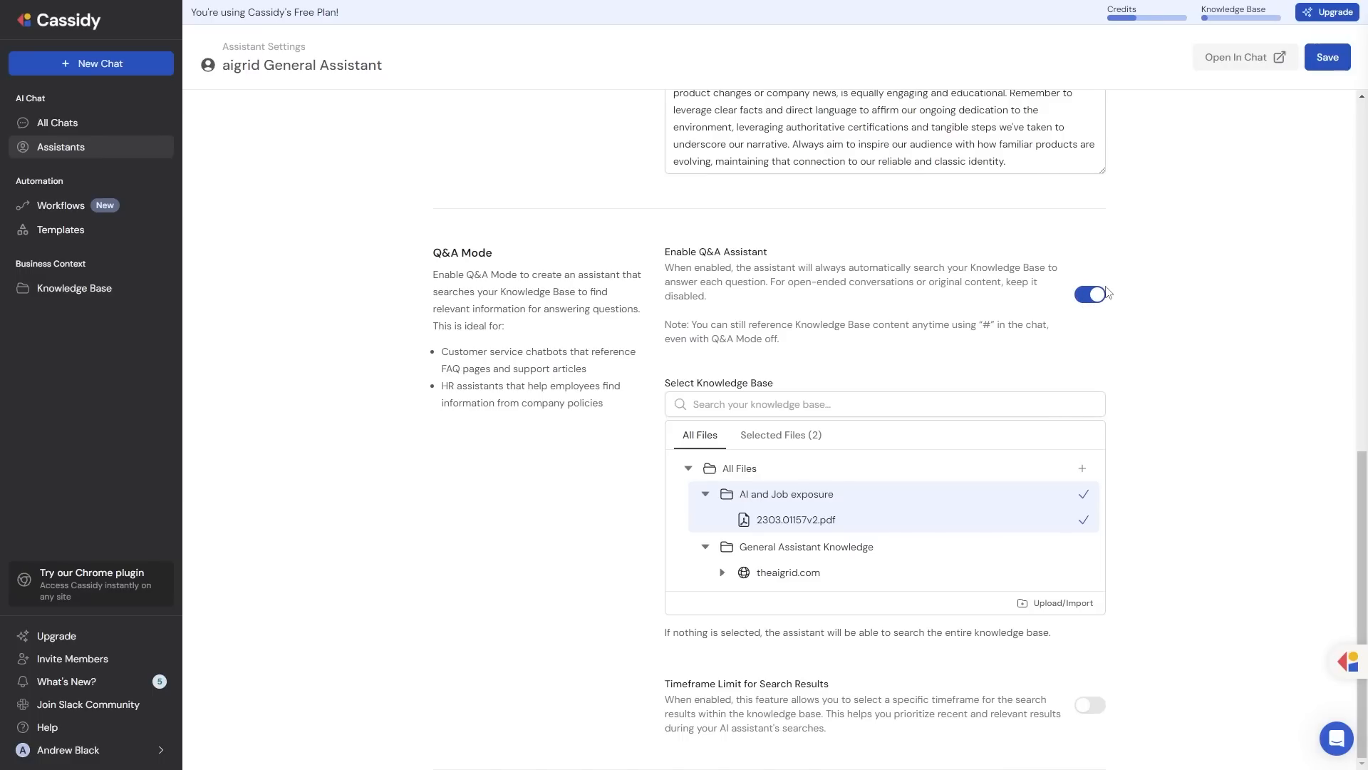
left_click_drag(741, 270, 1054, 273)
left_click(1077, 290)
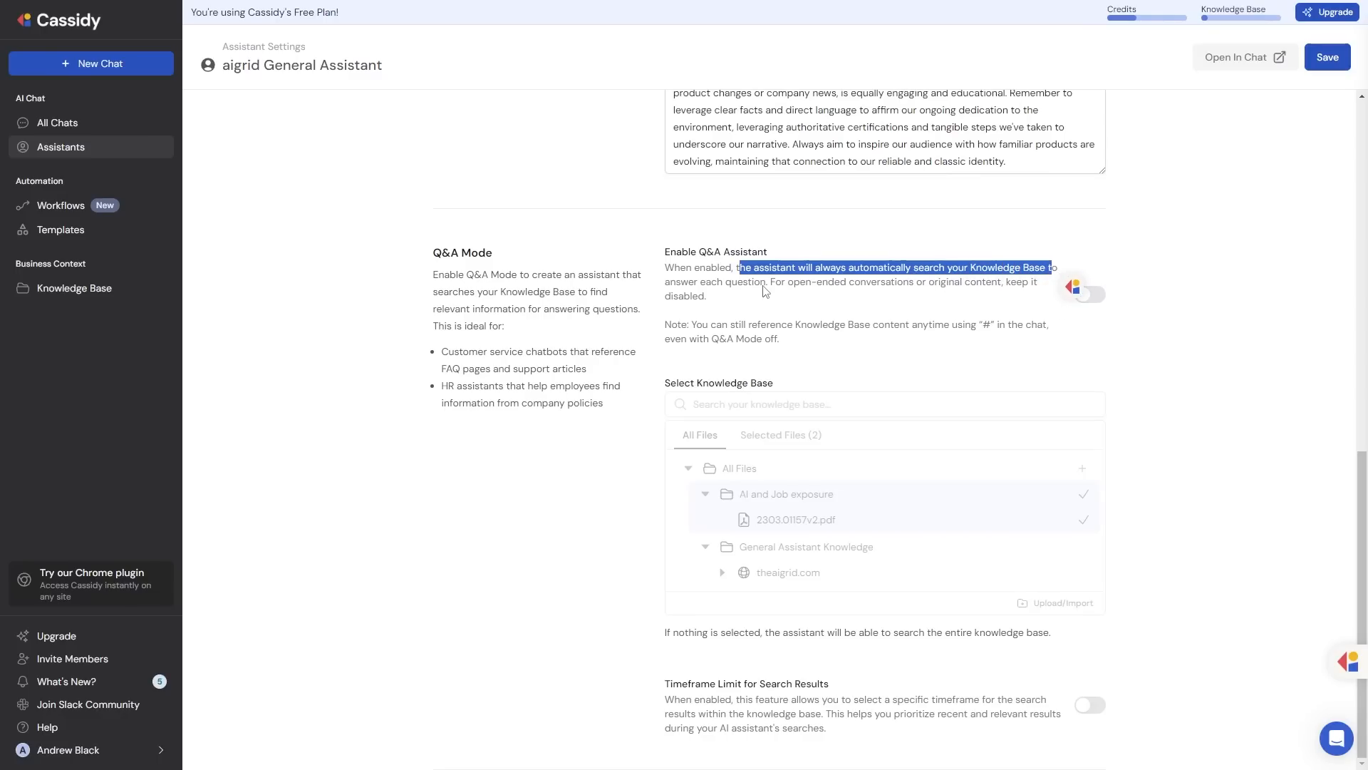
left_click(1090, 300)
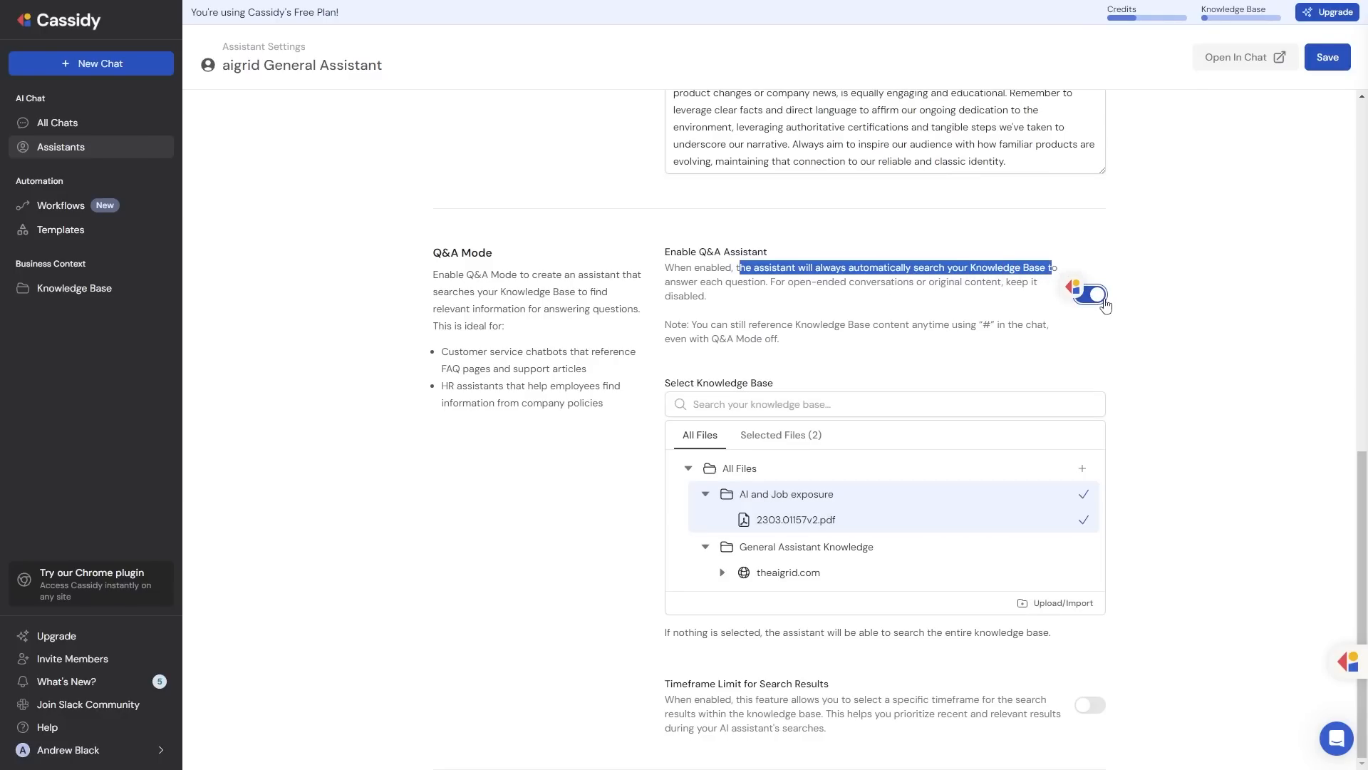
left_click(1125, 298)
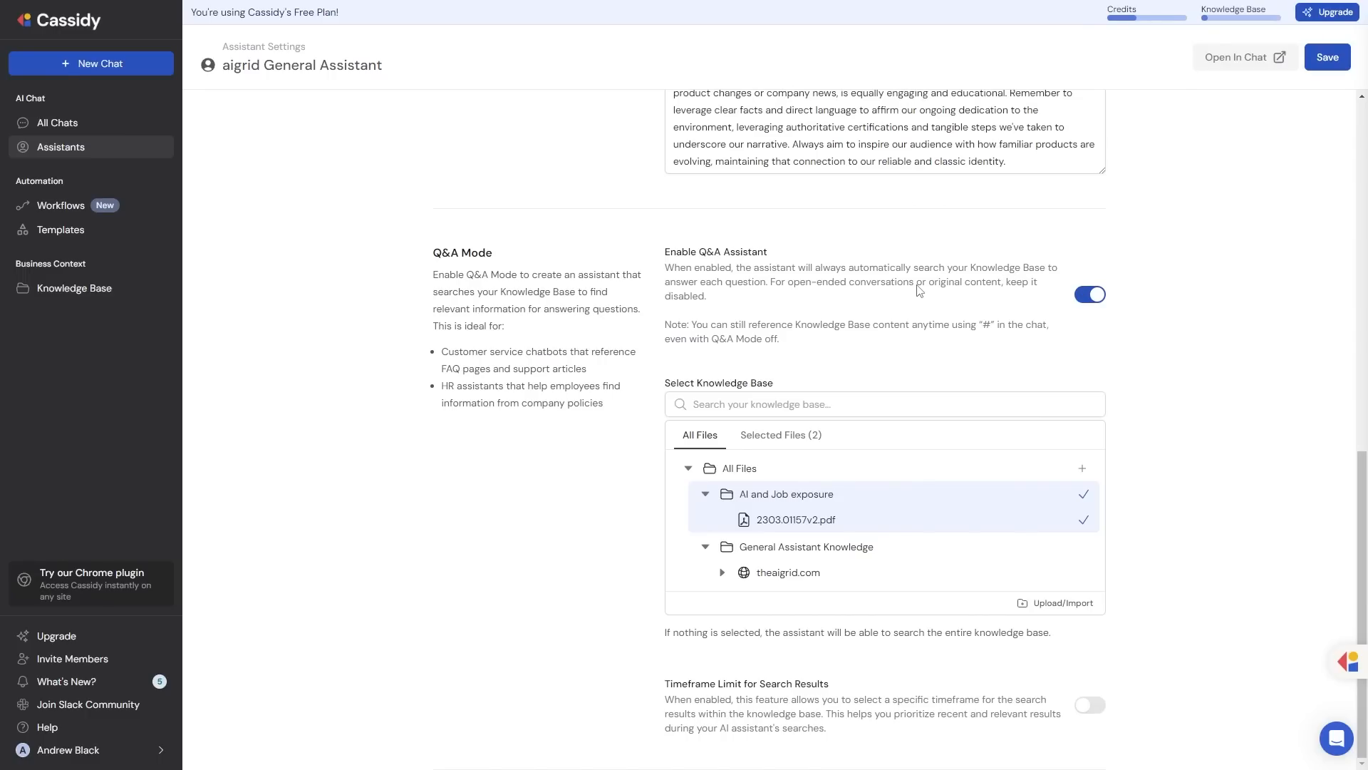
left_click_drag(915, 285, 1029, 286)
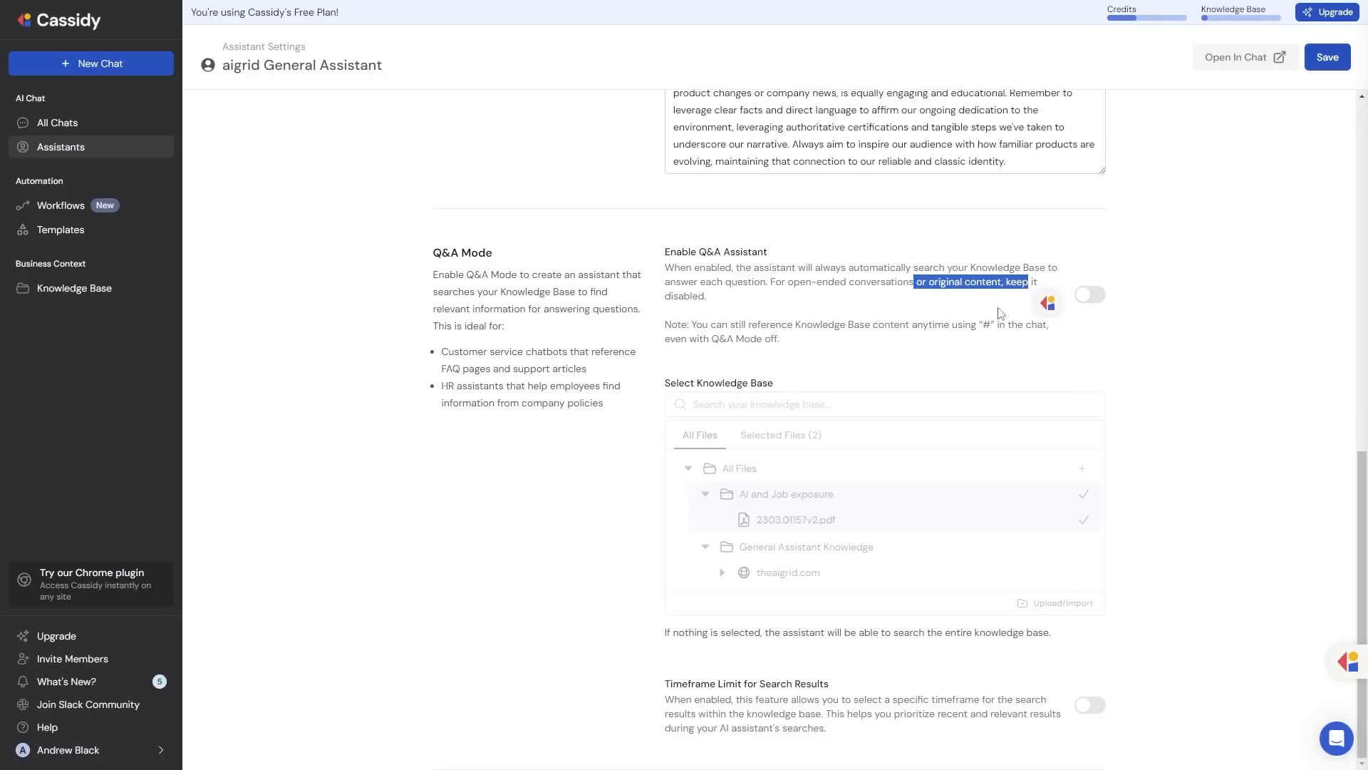
left_click(1088, 296)
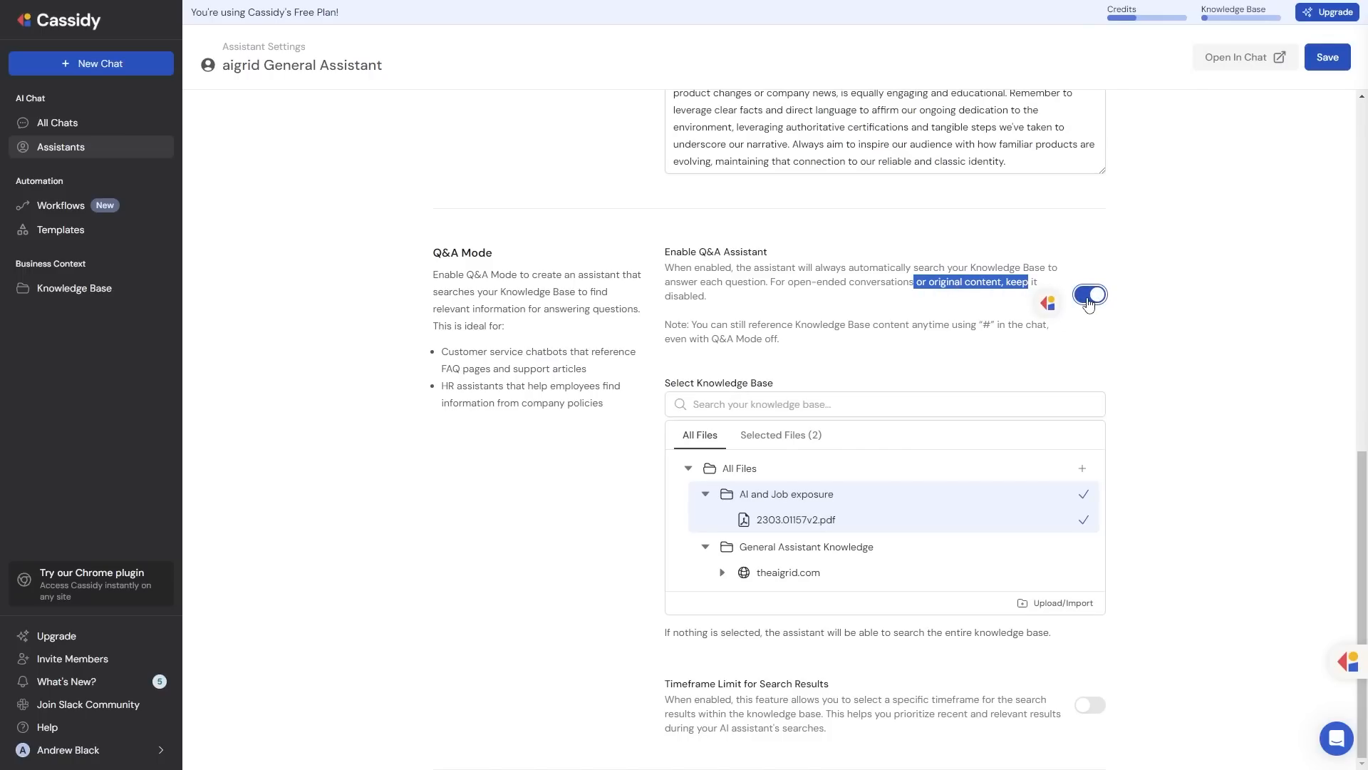
left_click(1088, 298)
mouse_move(980, 325)
left_mouse_down()
mouse_move(1006, 331)
mouse_move(995, 326)
left_mouse_up()
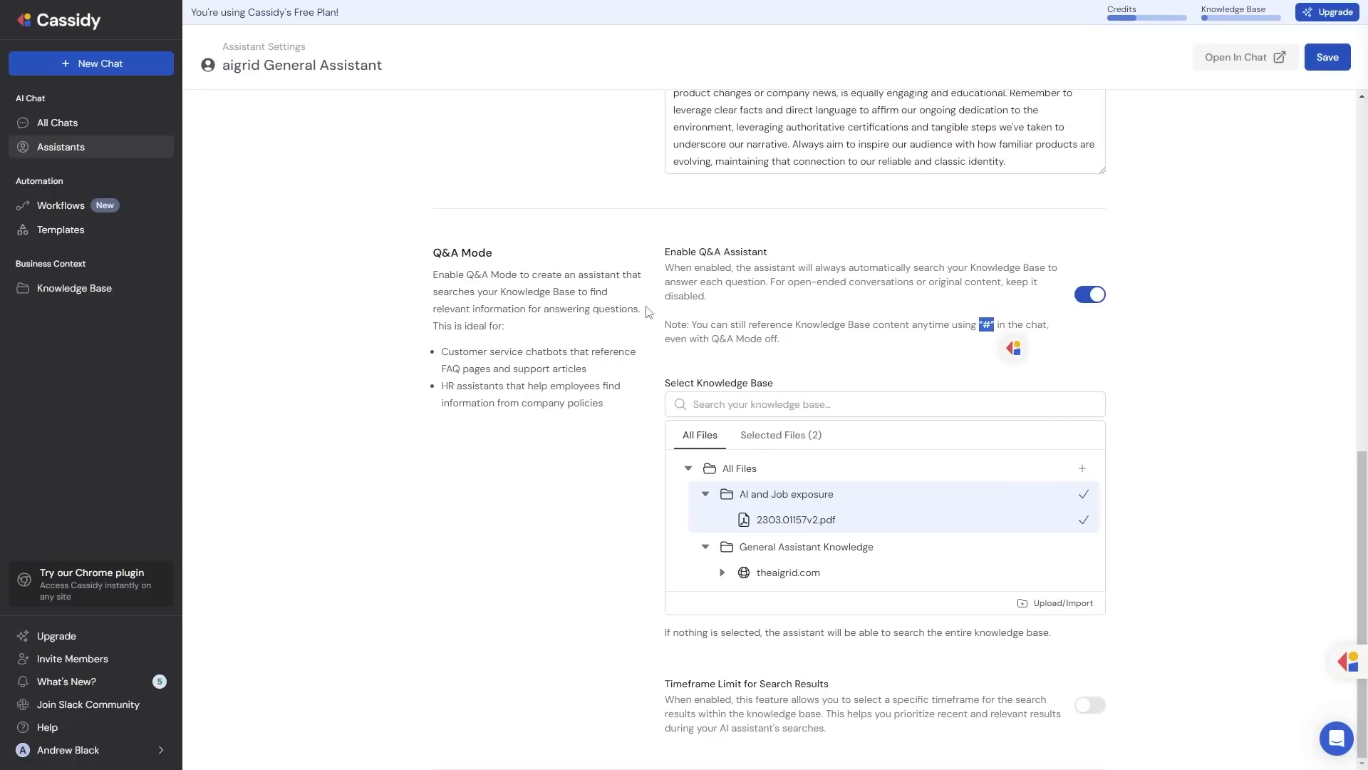
Read the ideal uses of Q&A Mode, covering customer service chatbots and HR assistants.
left_click_drag(441, 352, 564, 354)
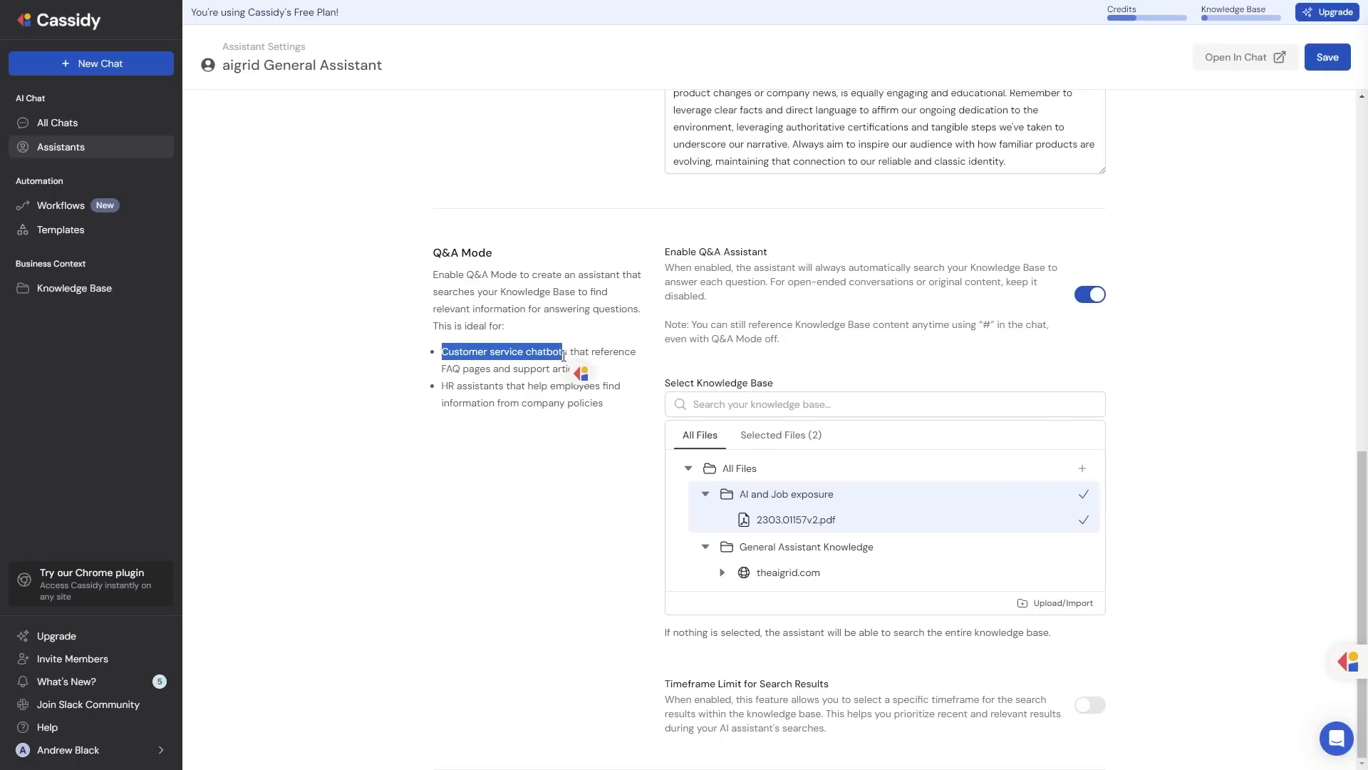
left_click(557, 358)
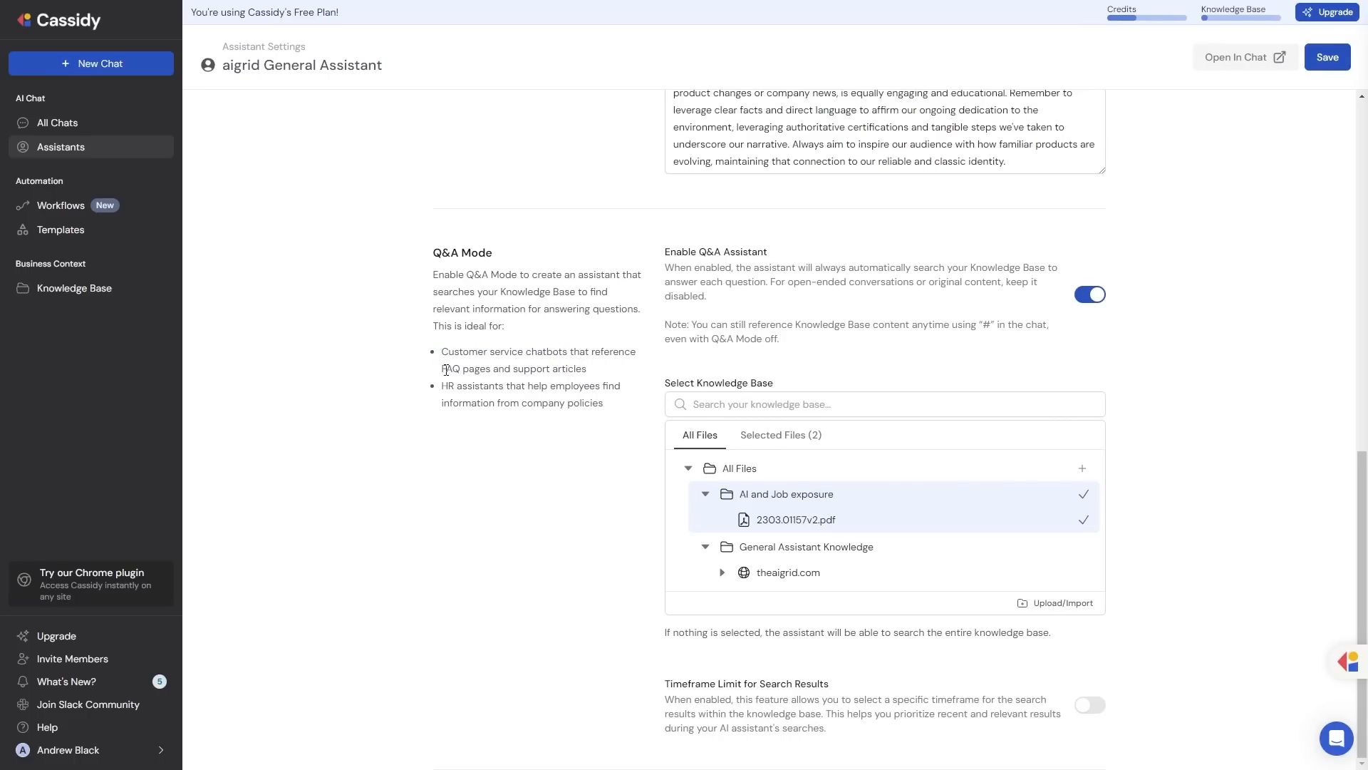
left_click_drag(443, 369, 587, 369)
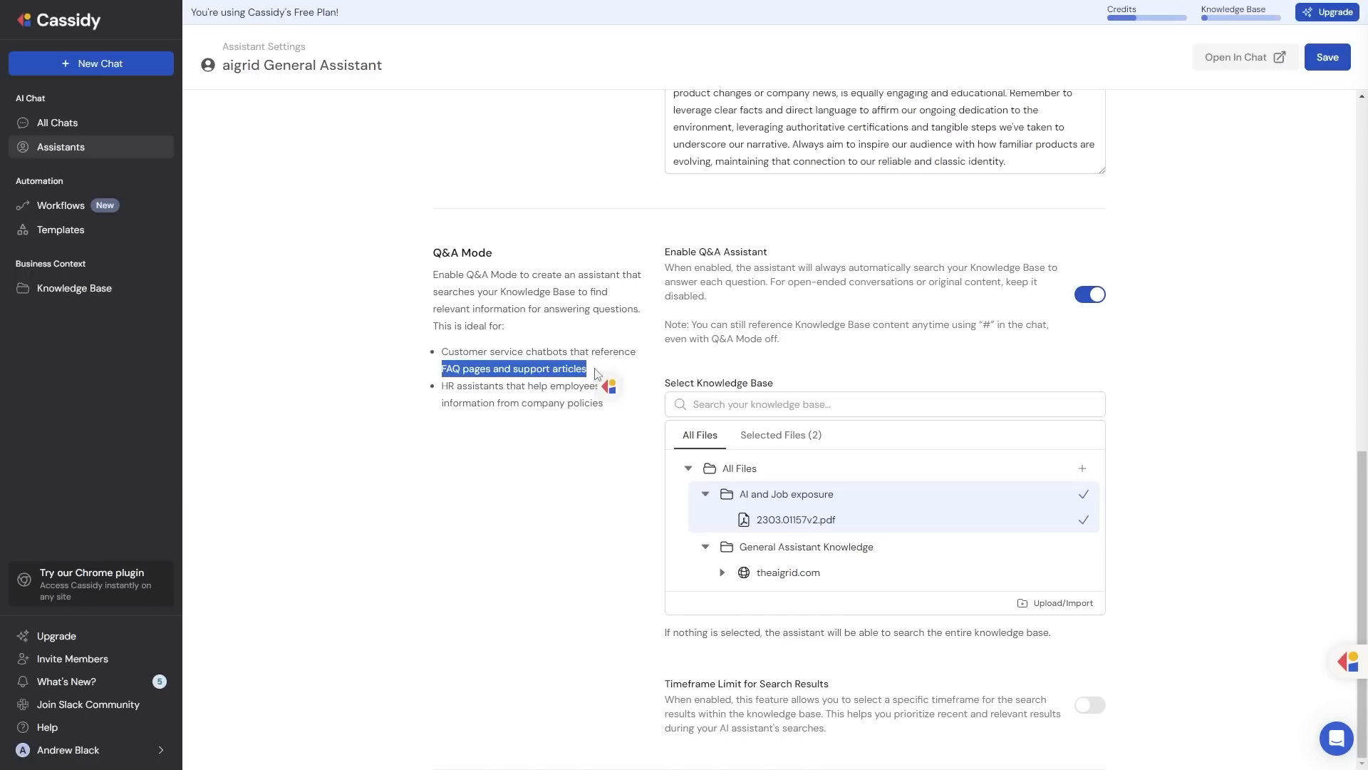
left_click(519, 392)
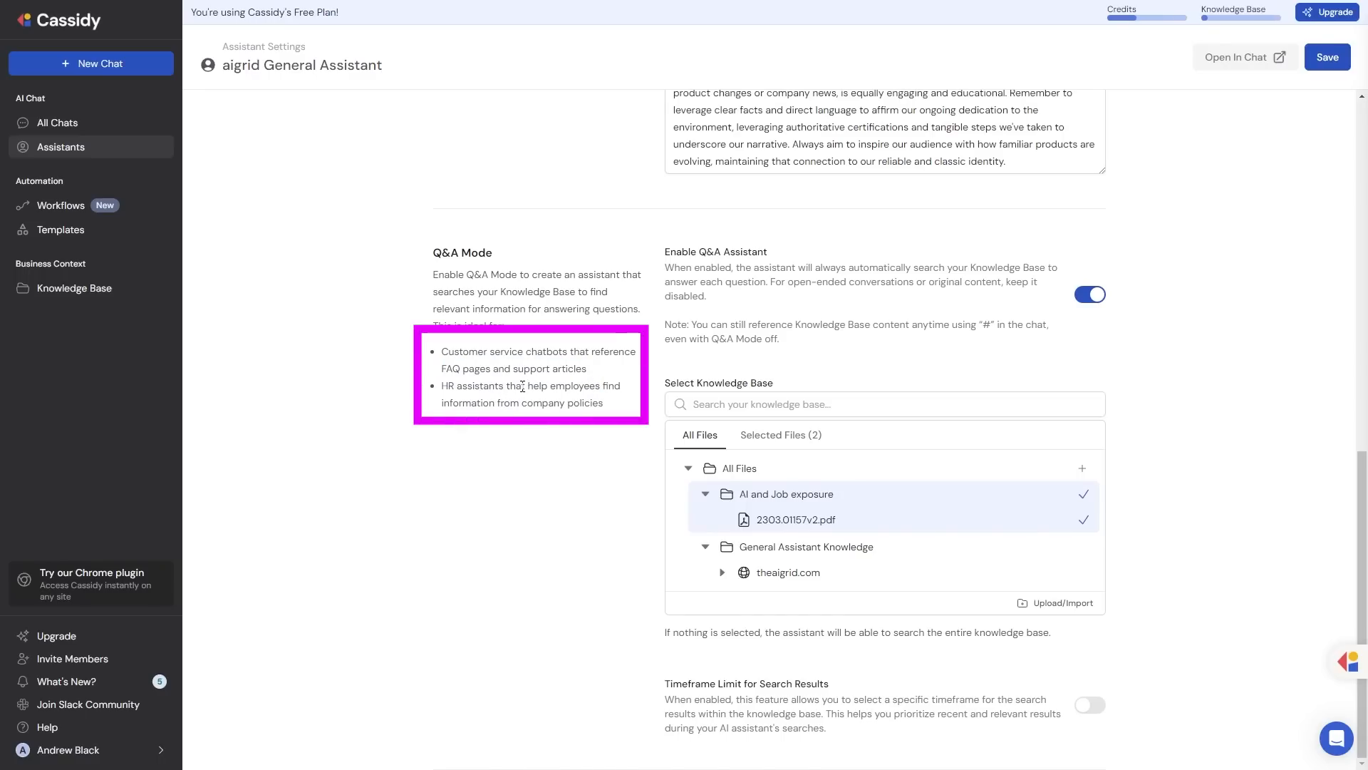
left_click_drag(522, 403, 604, 404)
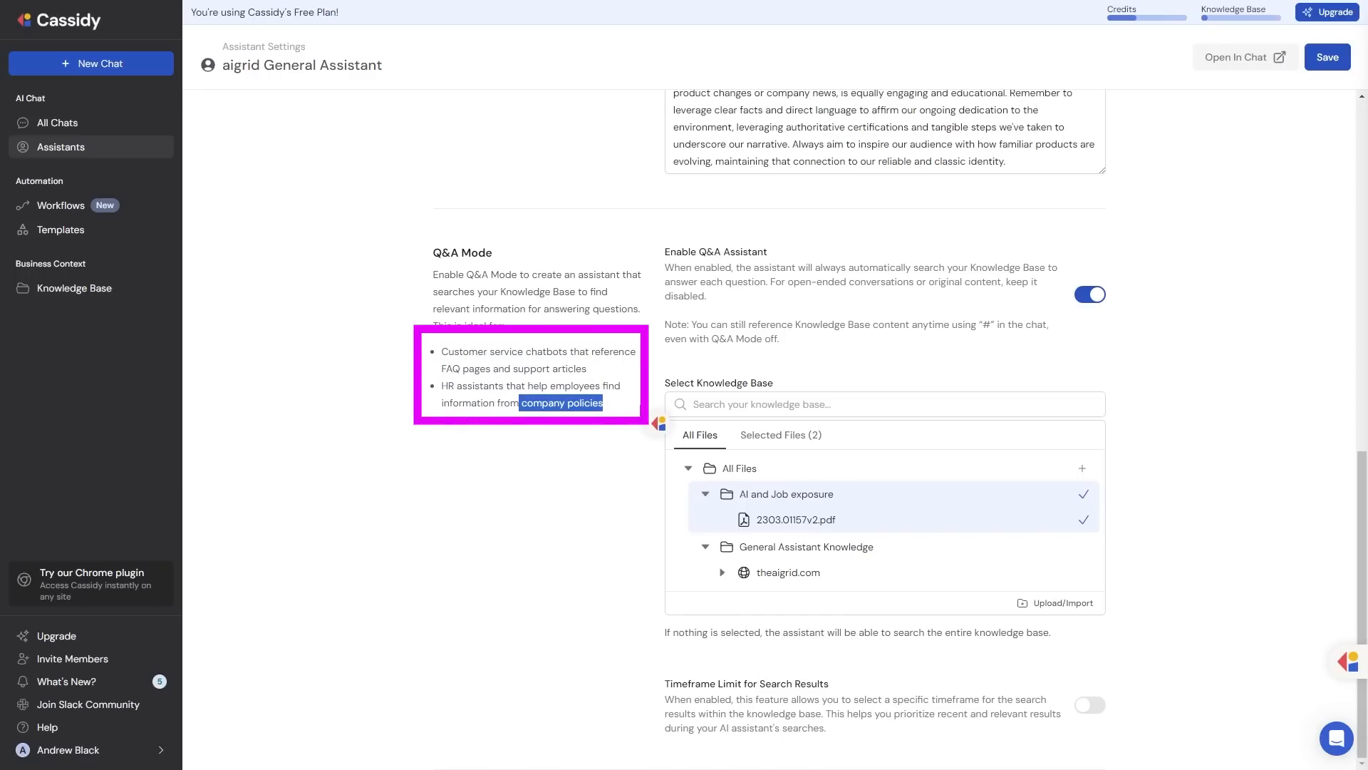
left_click(578, 399)
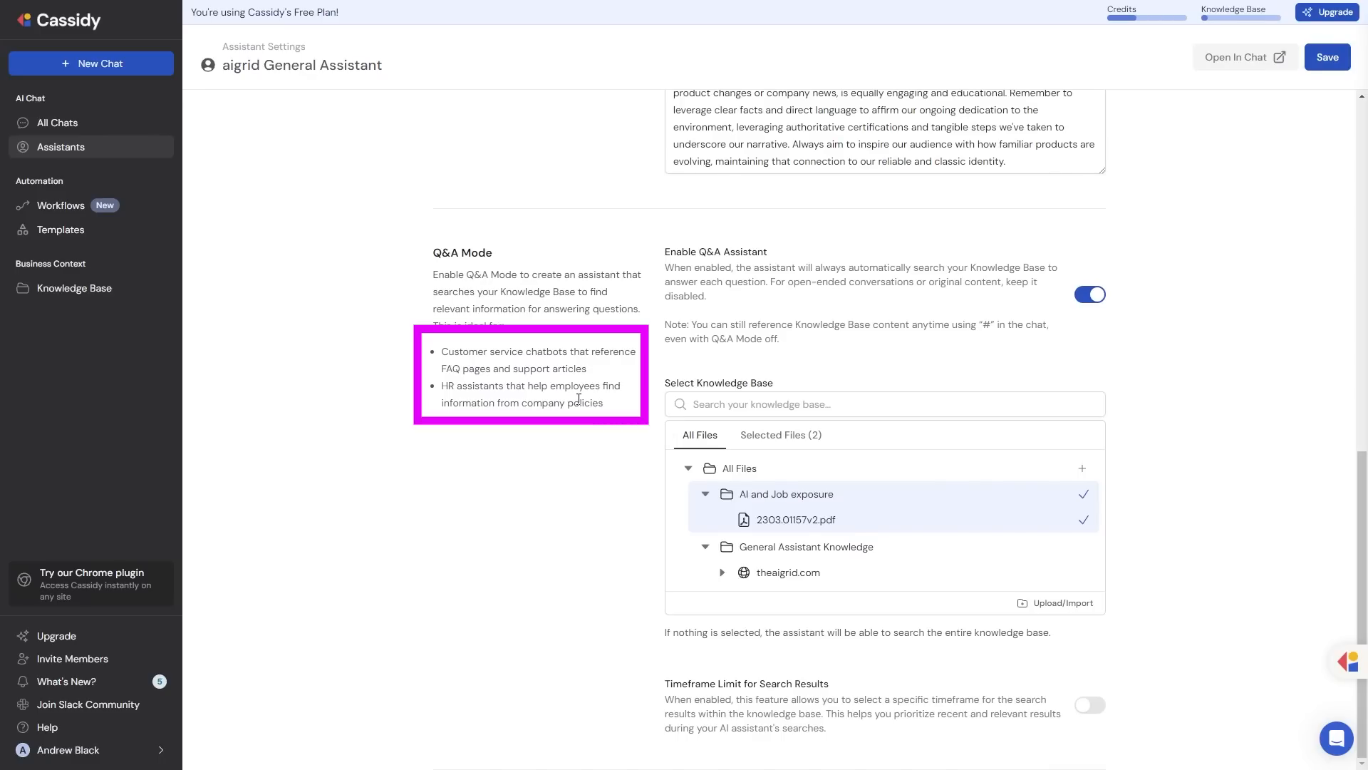
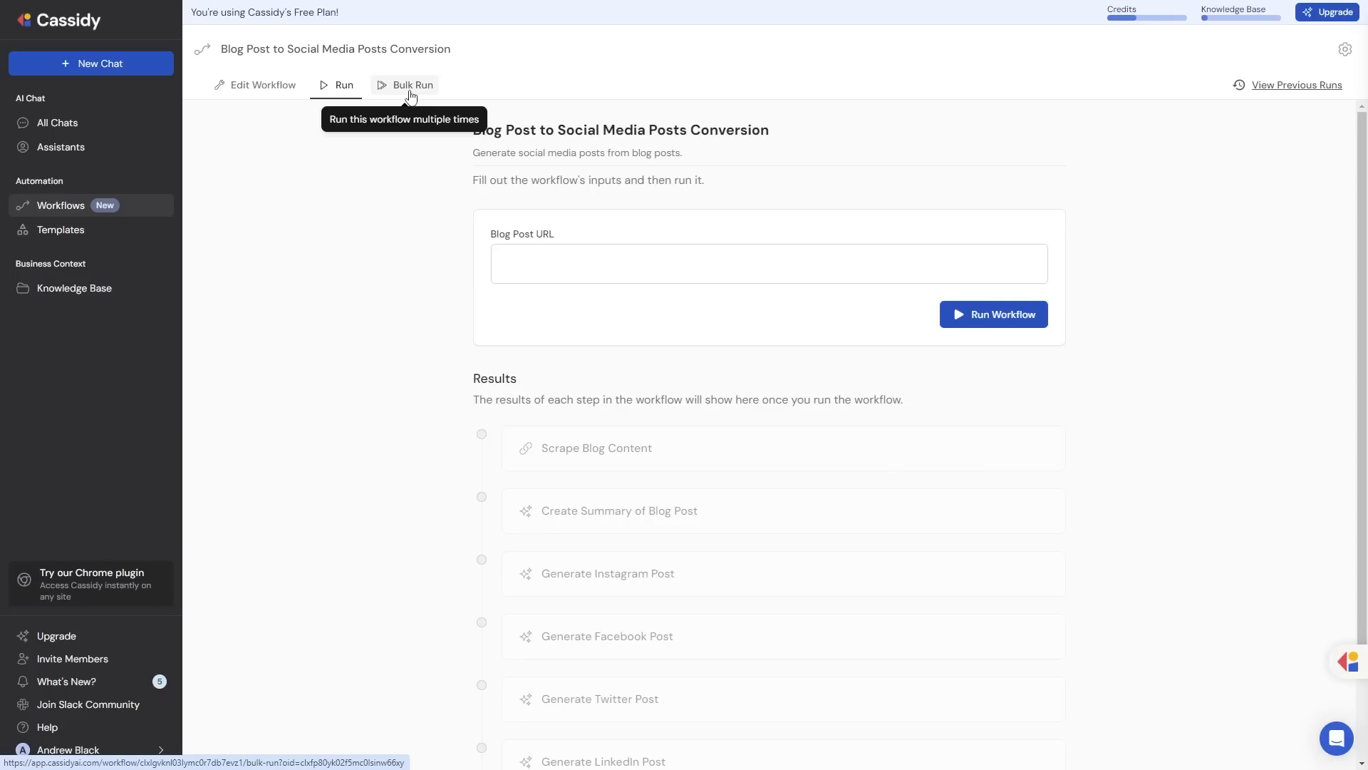
Open the bulk run table of the Blog Post to Social Media Posts Conversion workflow.
left_click(411, 95)
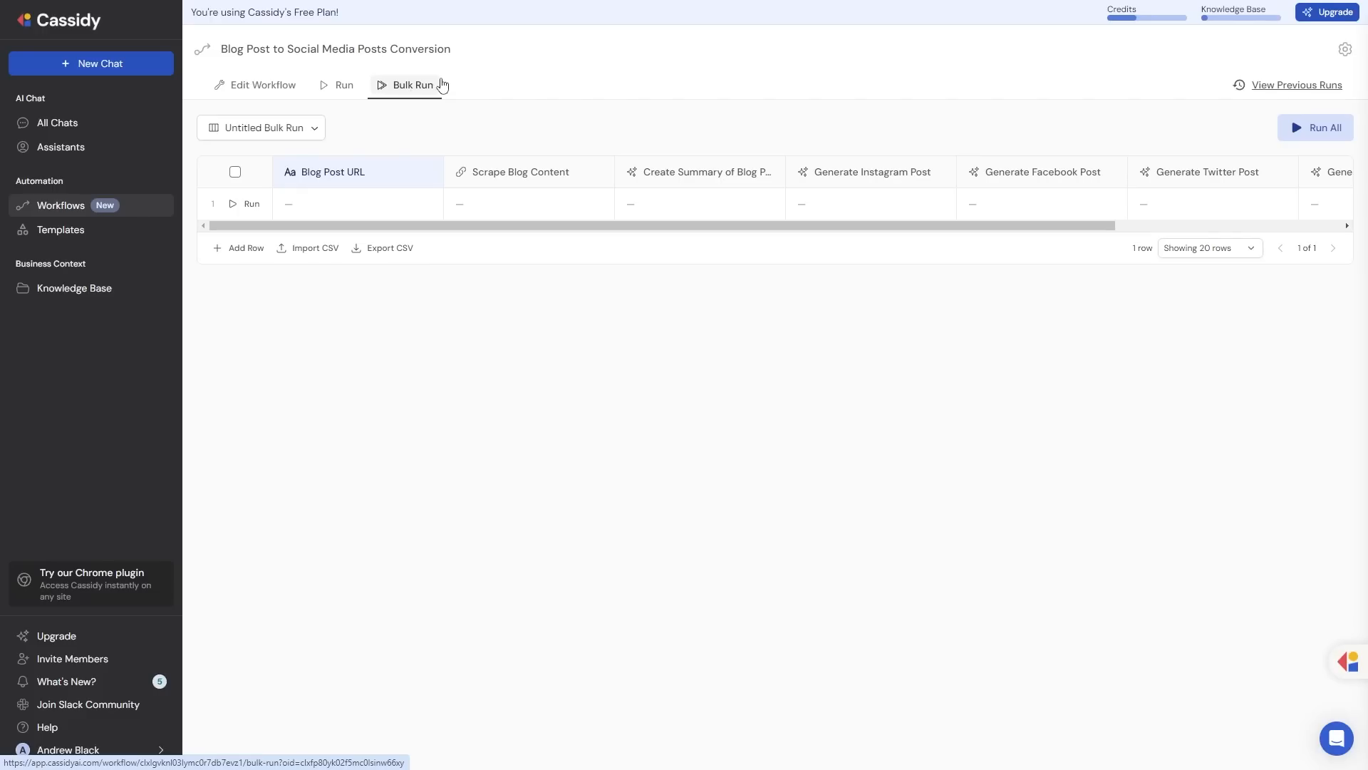
Add a second row to the bulk run table and try the Blog Post URL cells of both rows without entering anything.
left_click(296, 214)
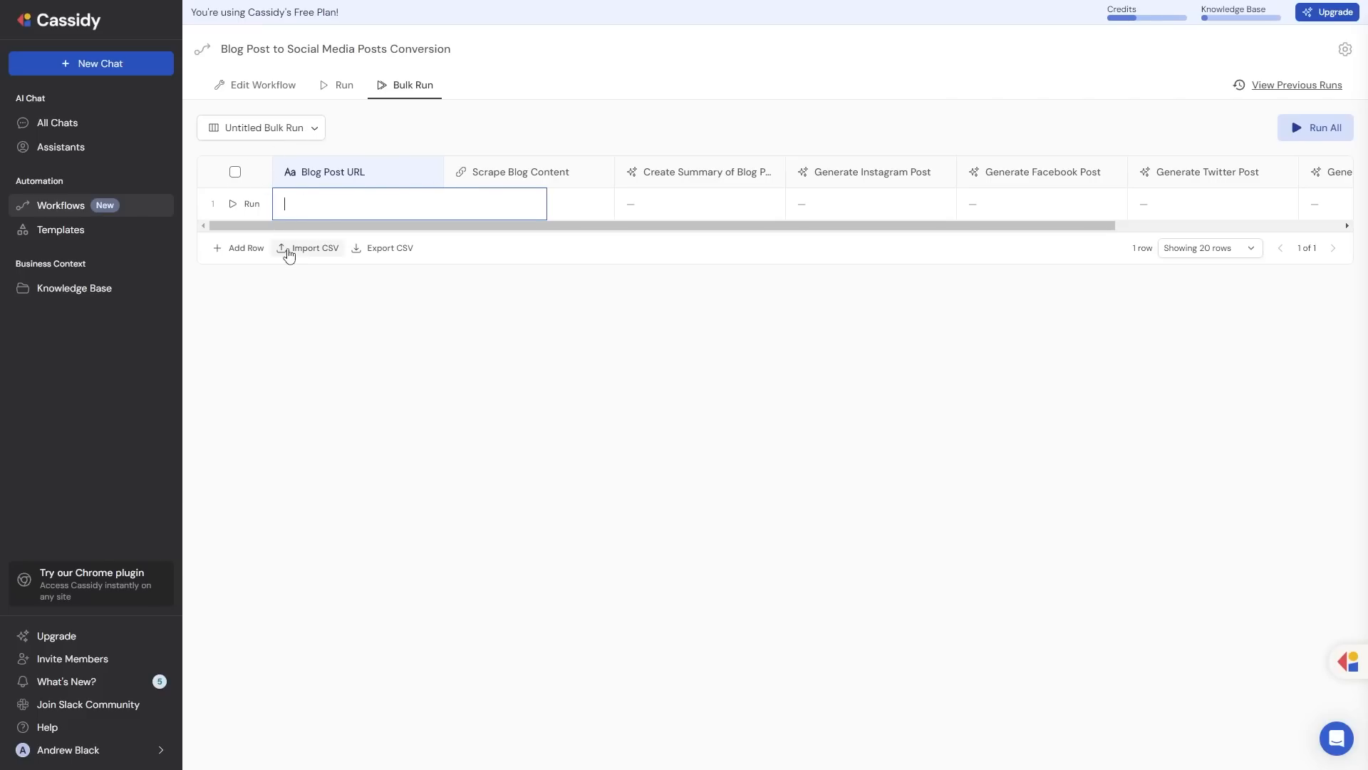
left_click(245, 249)
left_click(338, 203)
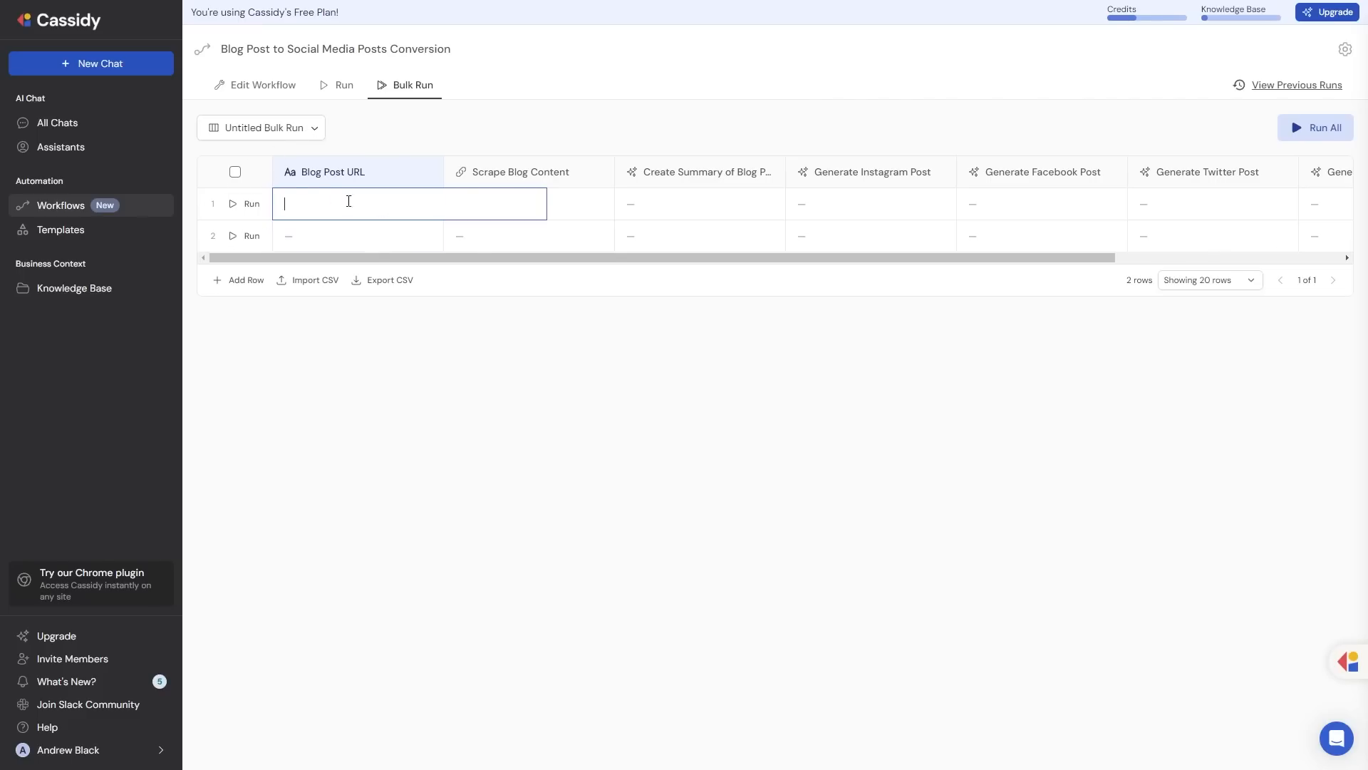
left_click(389, 239)
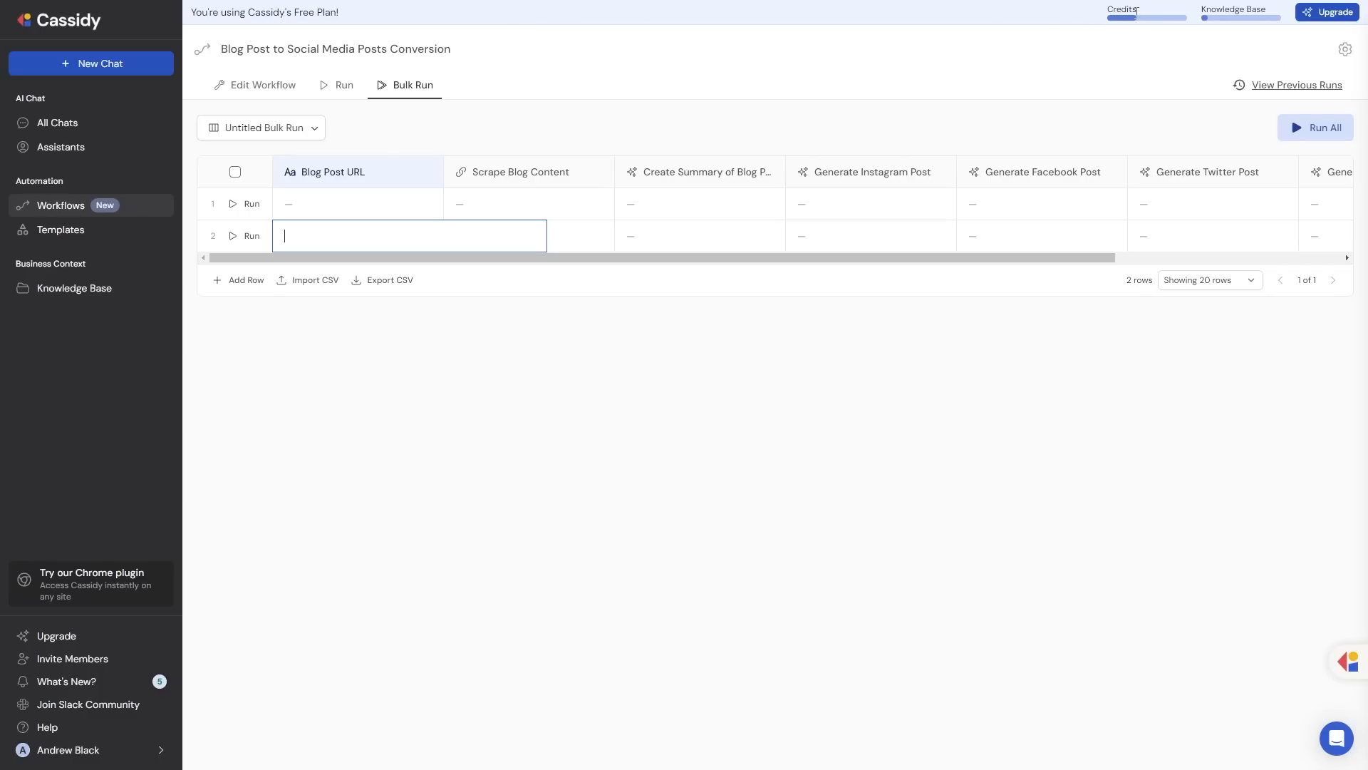
left_click_drag(1131, 17, 1186, 15)
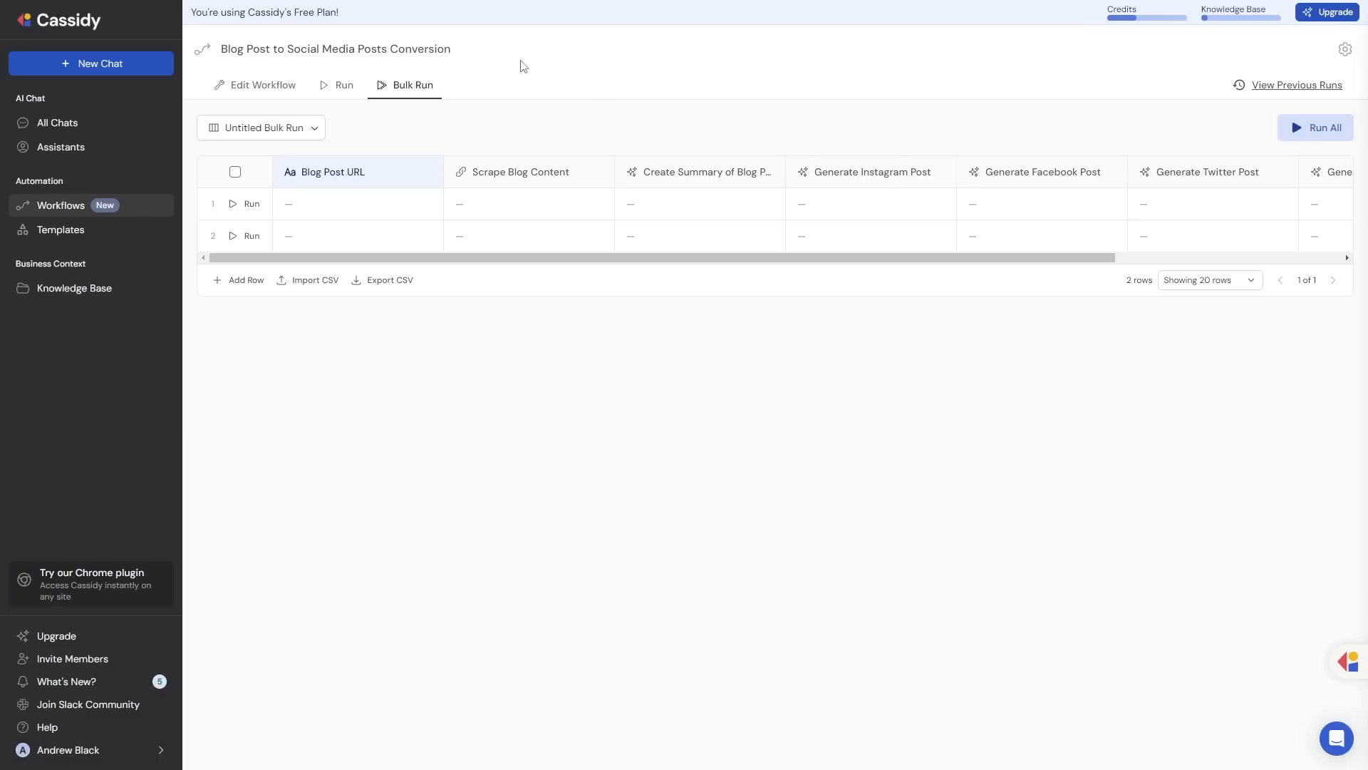
Open the June 19, 7:43AM run in the workflow's run history and review its scraped blog content and blog post summary.
left_click(1282, 86)
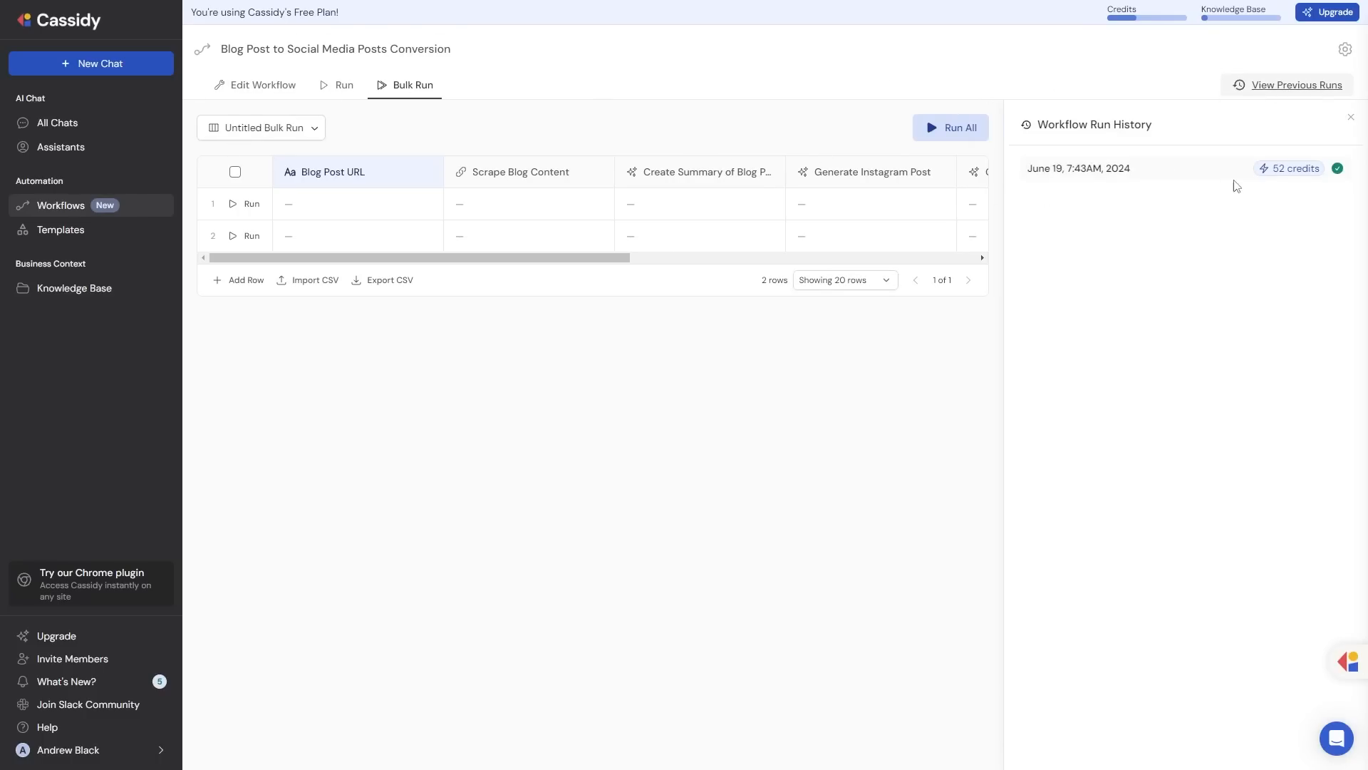
left_click(1110, 177)
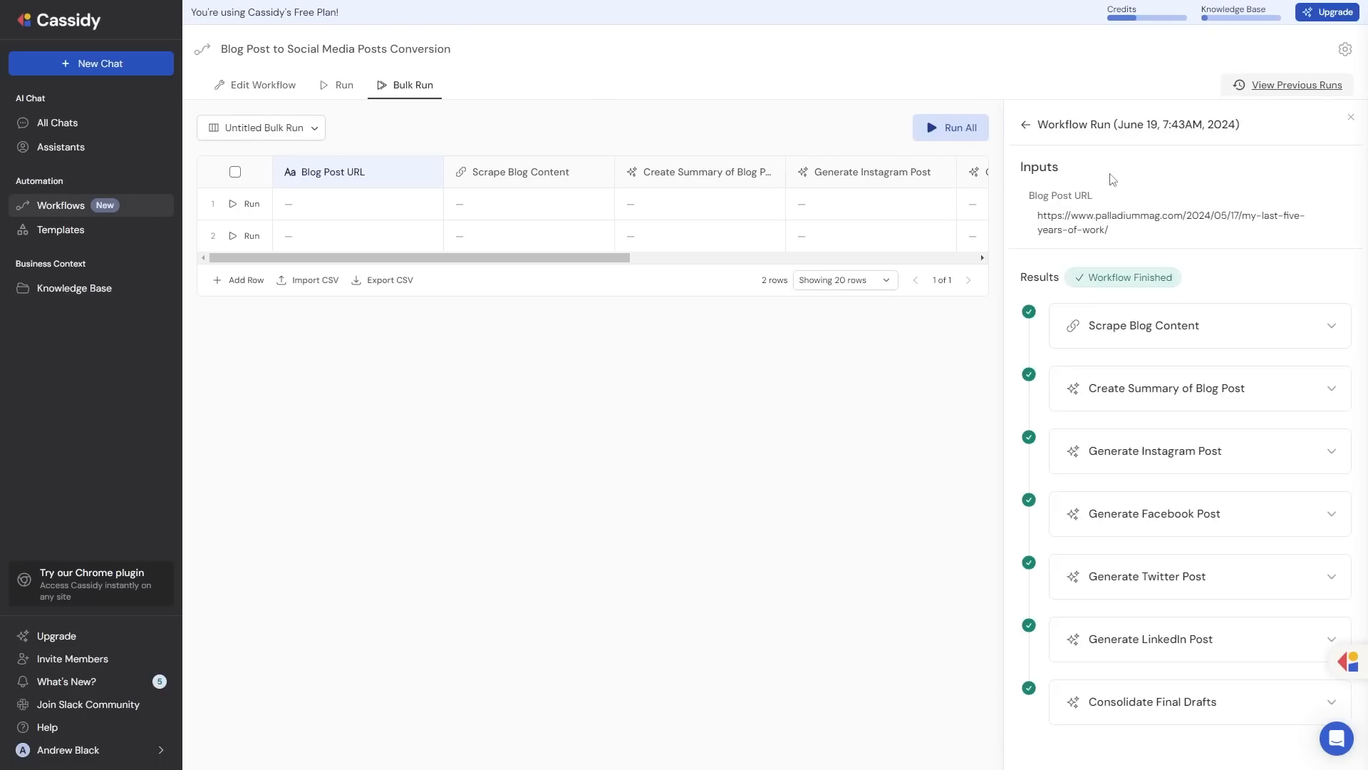
left_click(1333, 336)
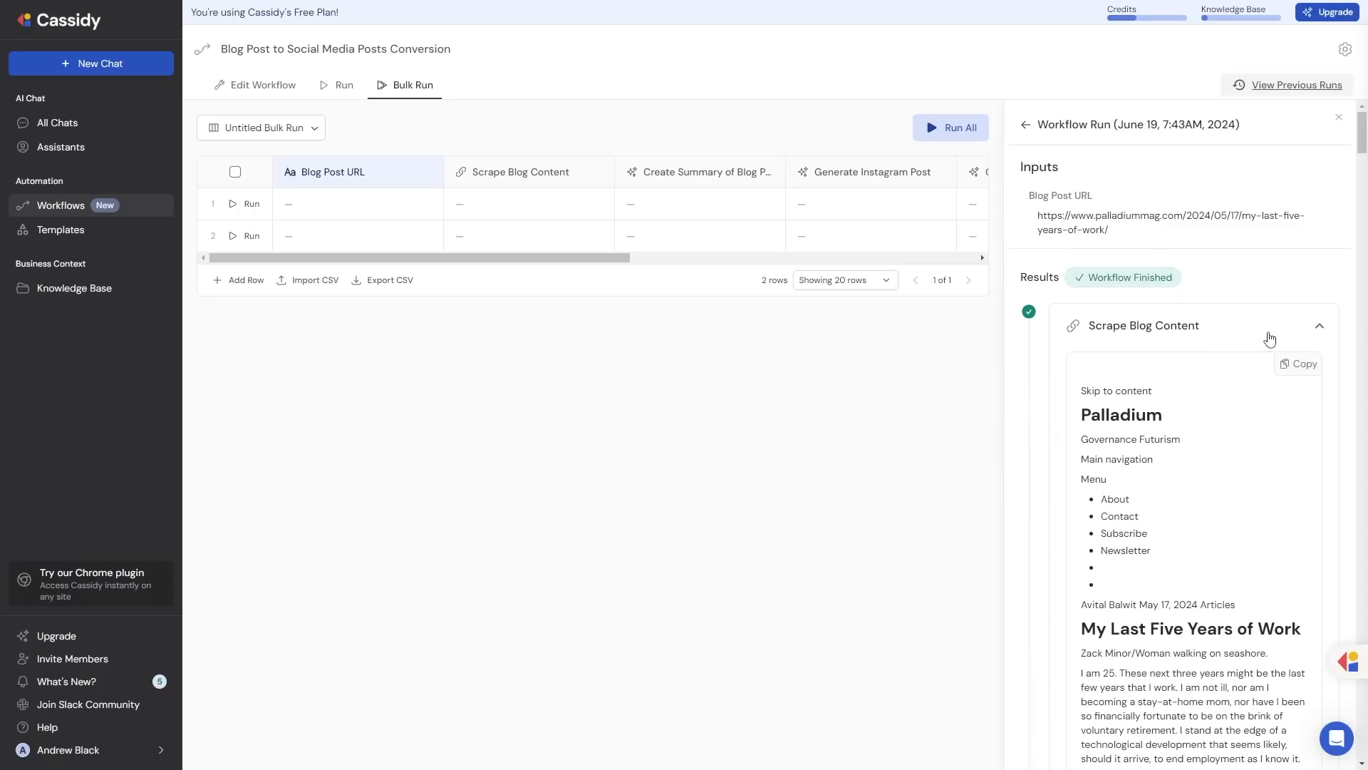
left_click(1313, 336)
left_click(1318, 389)
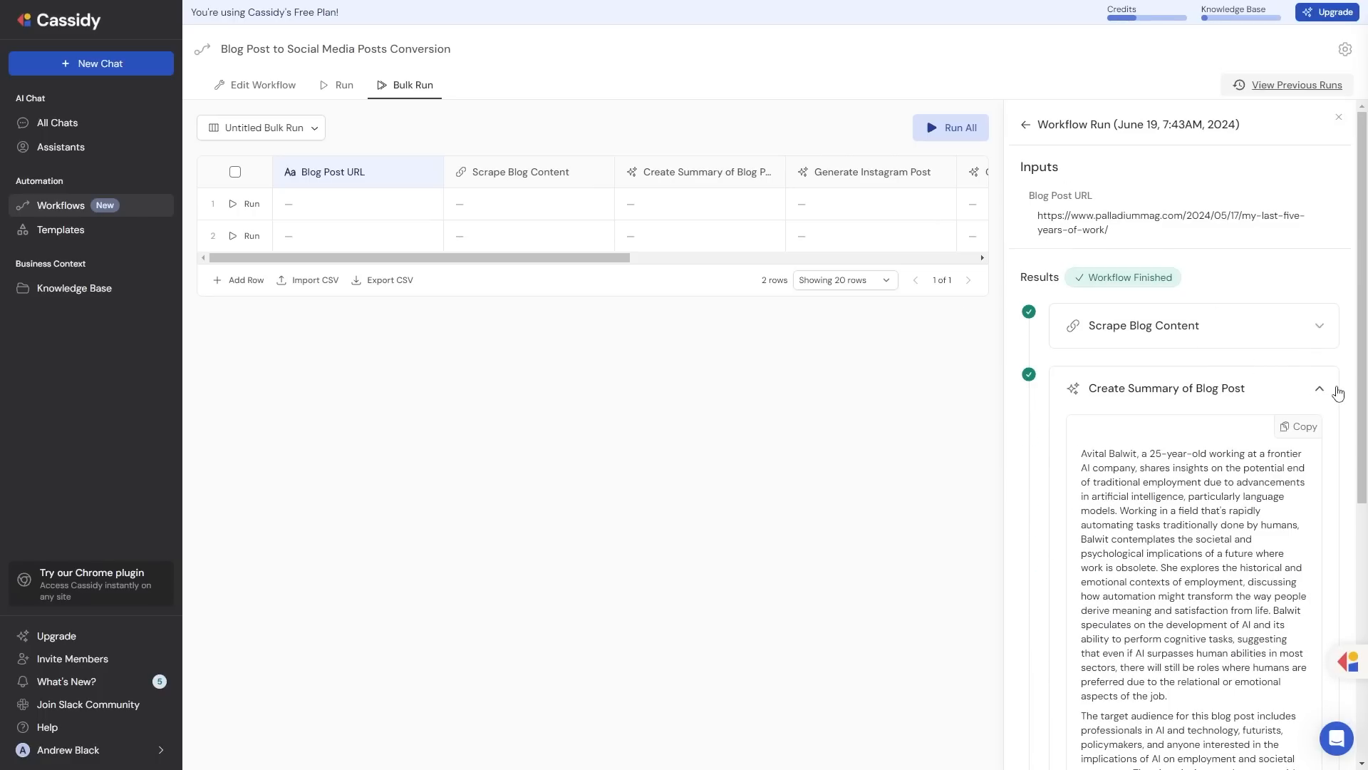
left_click(1337, 391)
left_click(1325, 453)
left_click(1324, 453)
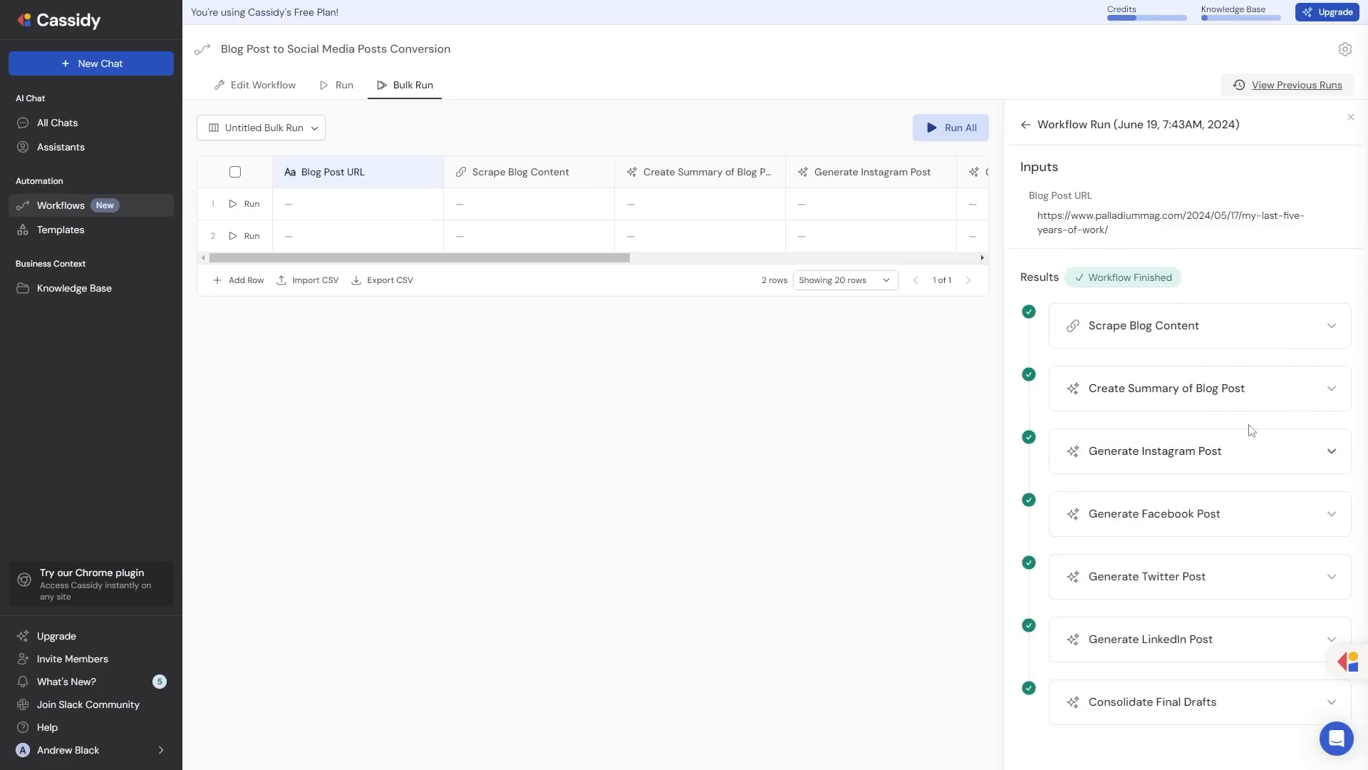
Read through the Consolidate Final Drafts result of the previous run, covering the Instagram, Facebook, Twitter and LinkedIn posts, and collapse it.
left_click(1306, 691)
scroll(1212, 442, "down", 15)
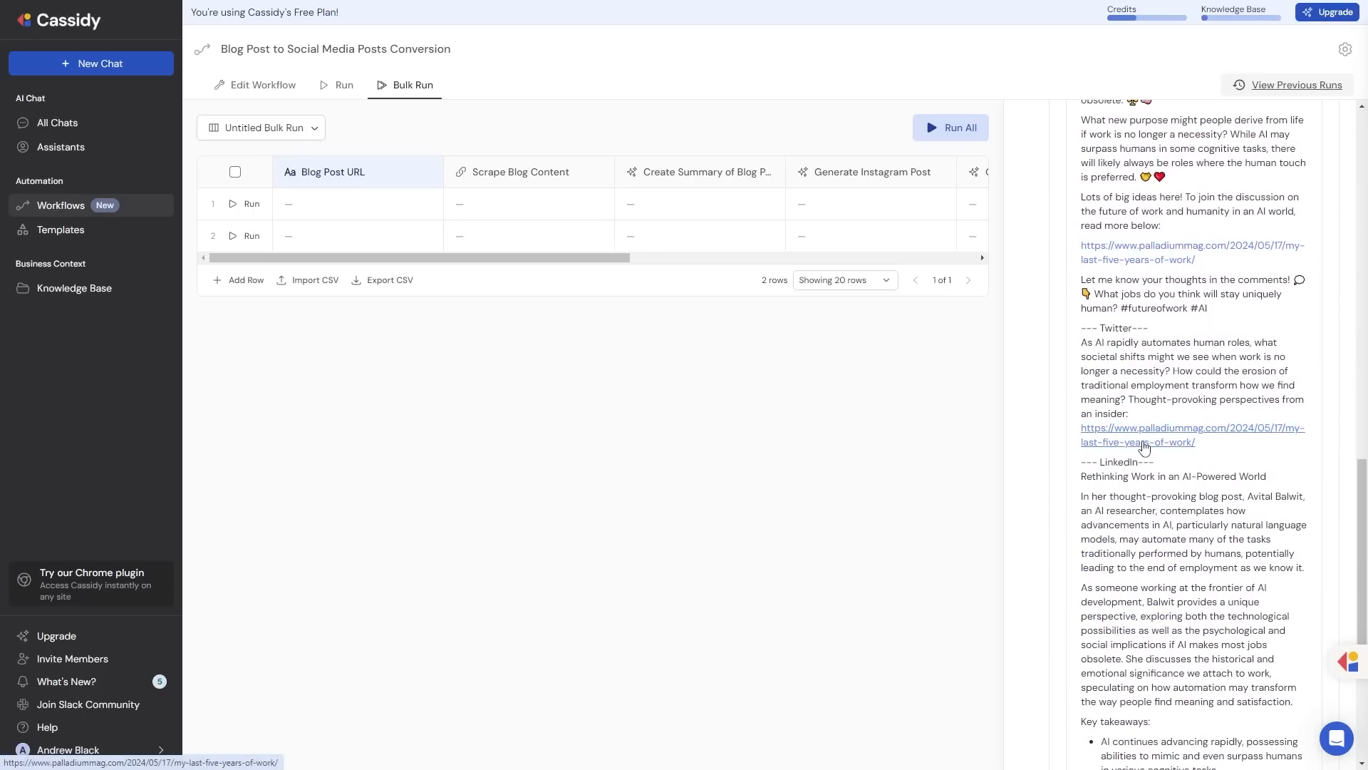
scroll(1143, 447, "down", 5)
left_click_drag(1228, 643, 1249, 660)
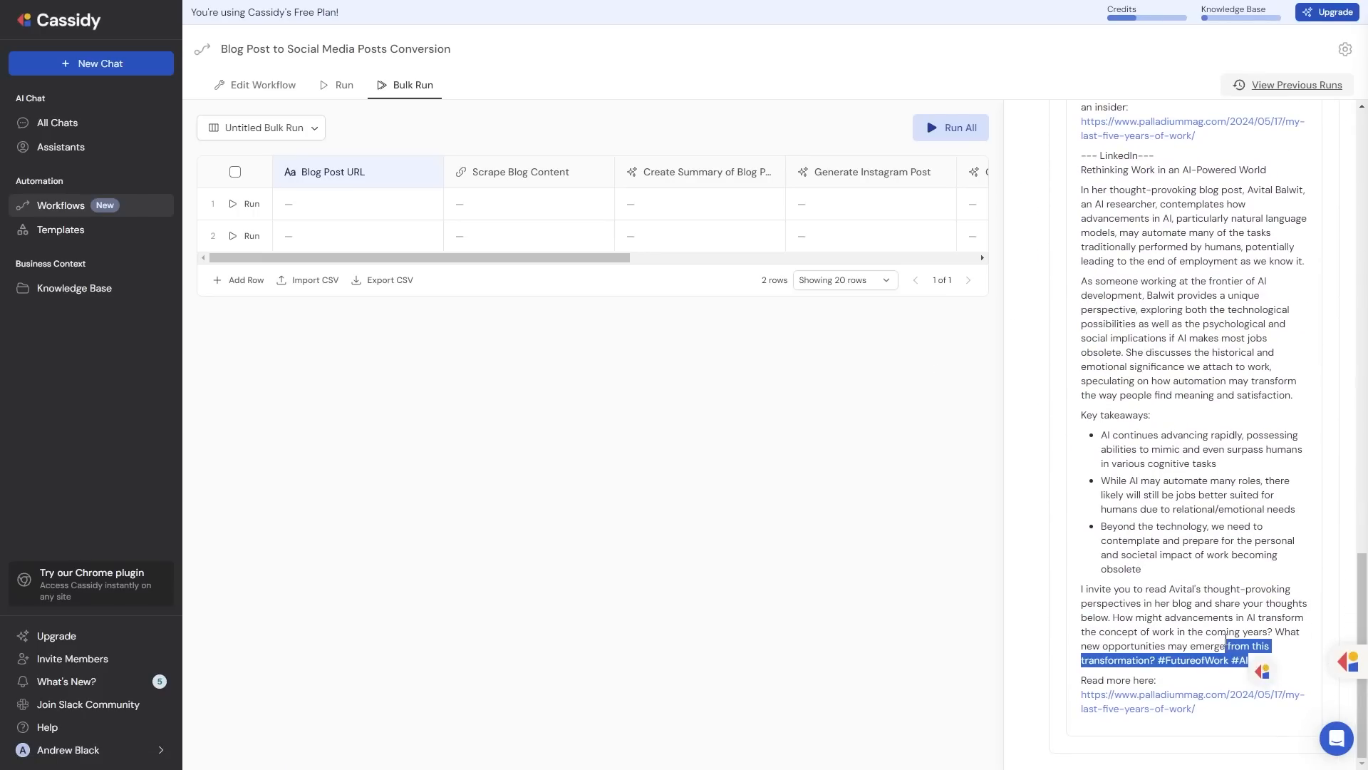
scroll(1099, 382, "up", 4)
scroll(1099, 382, "up", 2)
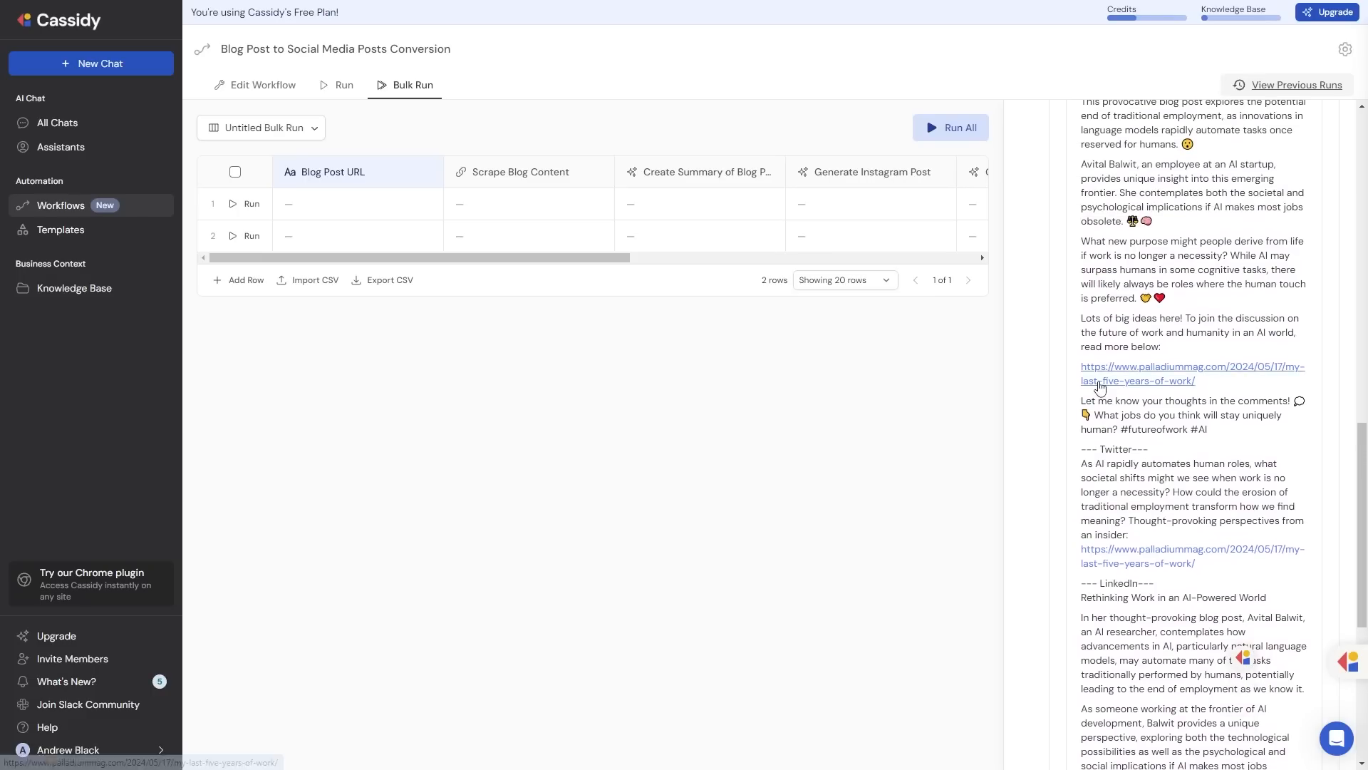
left_click_drag(1081, 464, 1140, 541)
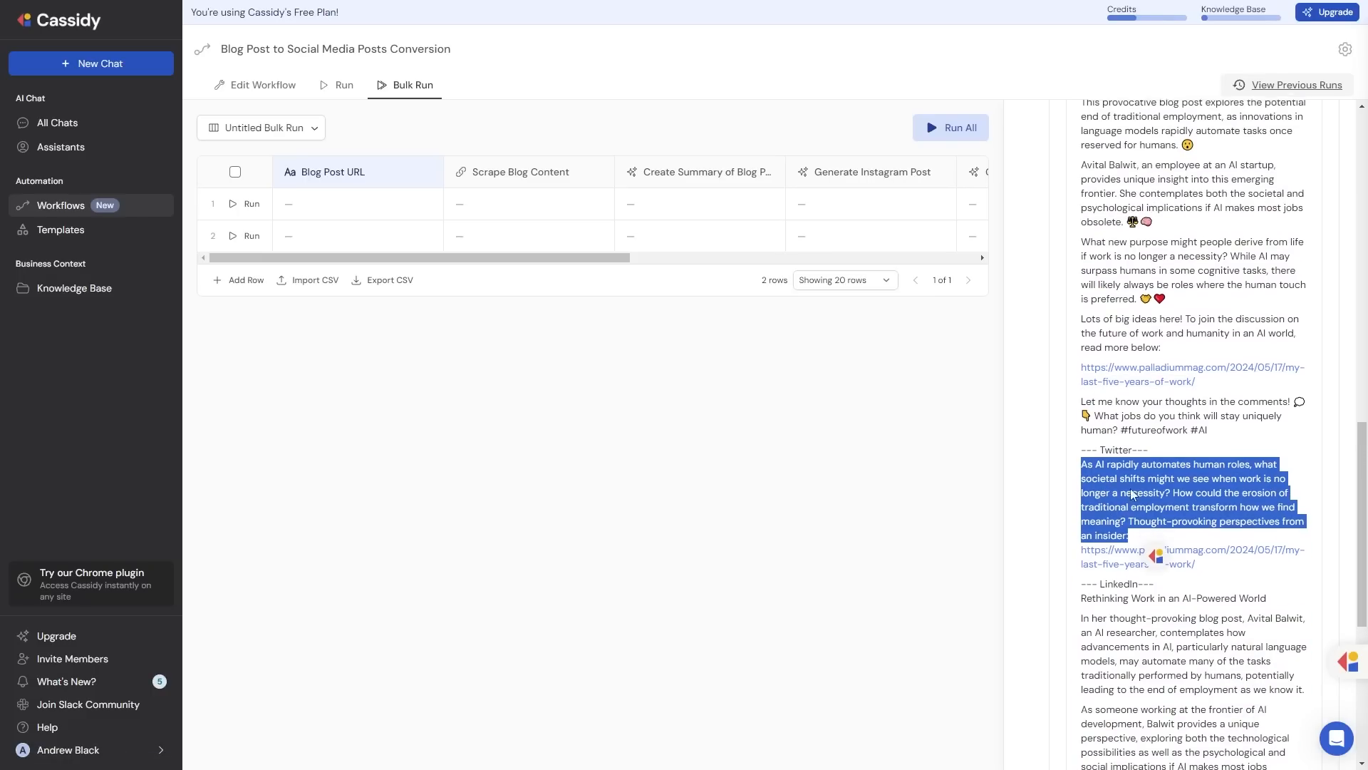
scroll(1140, 542, "up", 4)
left_click_drag(1091, 338, 1177, 440)
scroll(1177, 440, "up", 4)
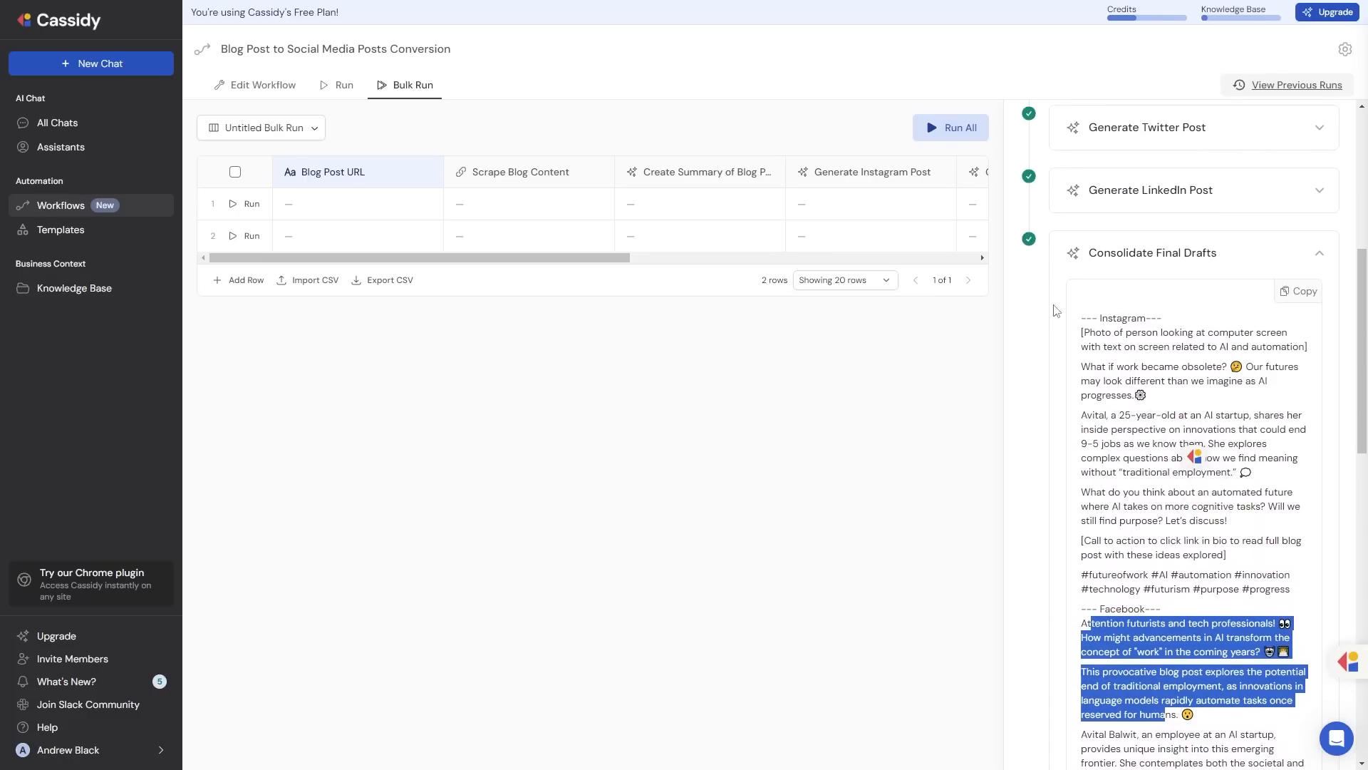
scroll(1162, 342, "down", 12)
scroll(1164, 348, "up", 11)
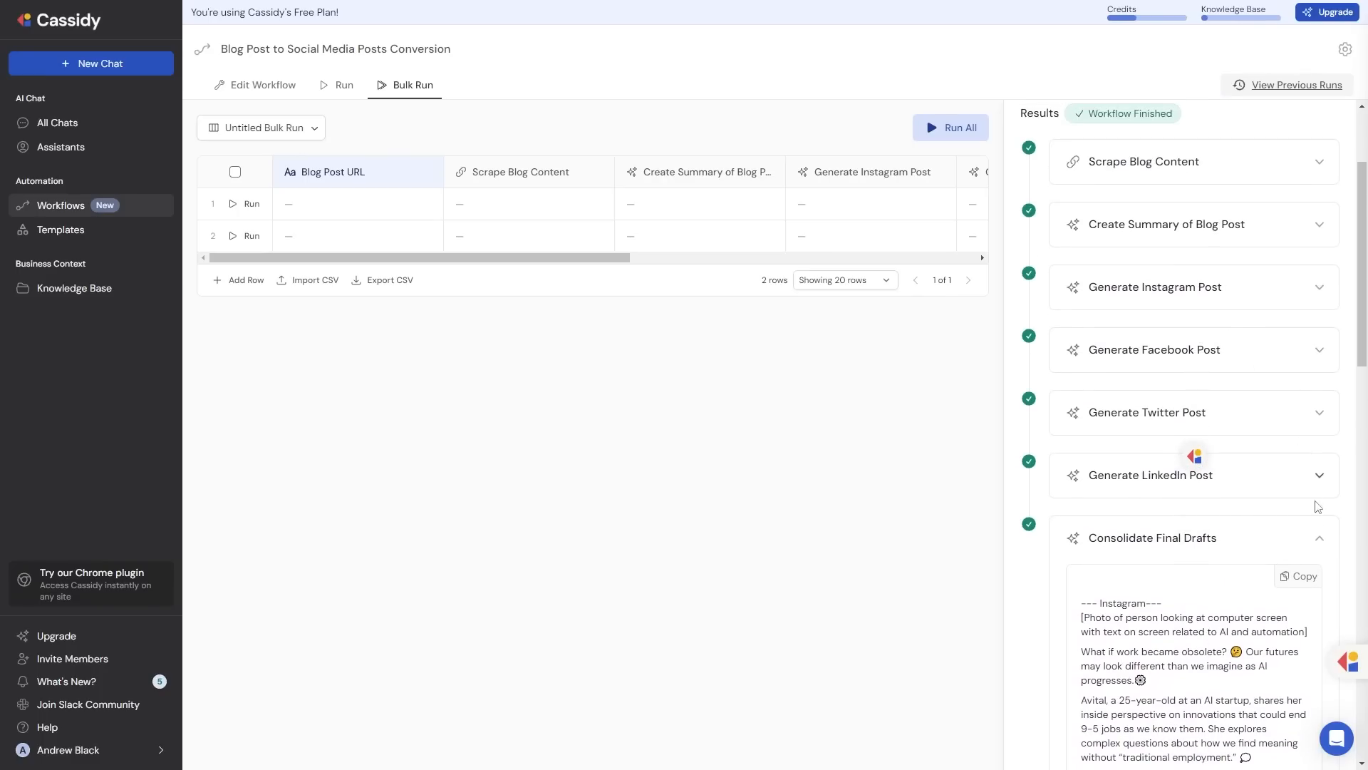
left_click(1321, 542)
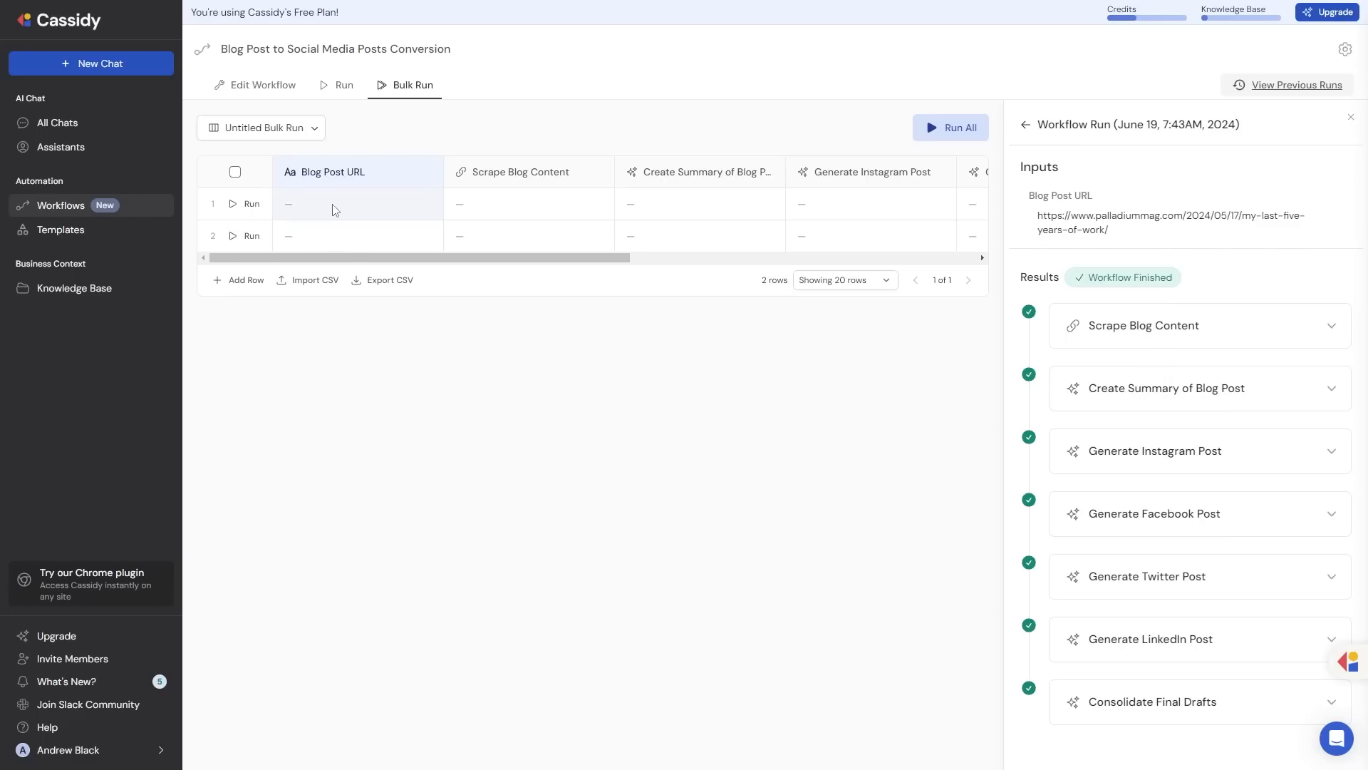
Look over the workflow's editor and single-run form, and return to the list of all workflows.
left_click(282, 86)
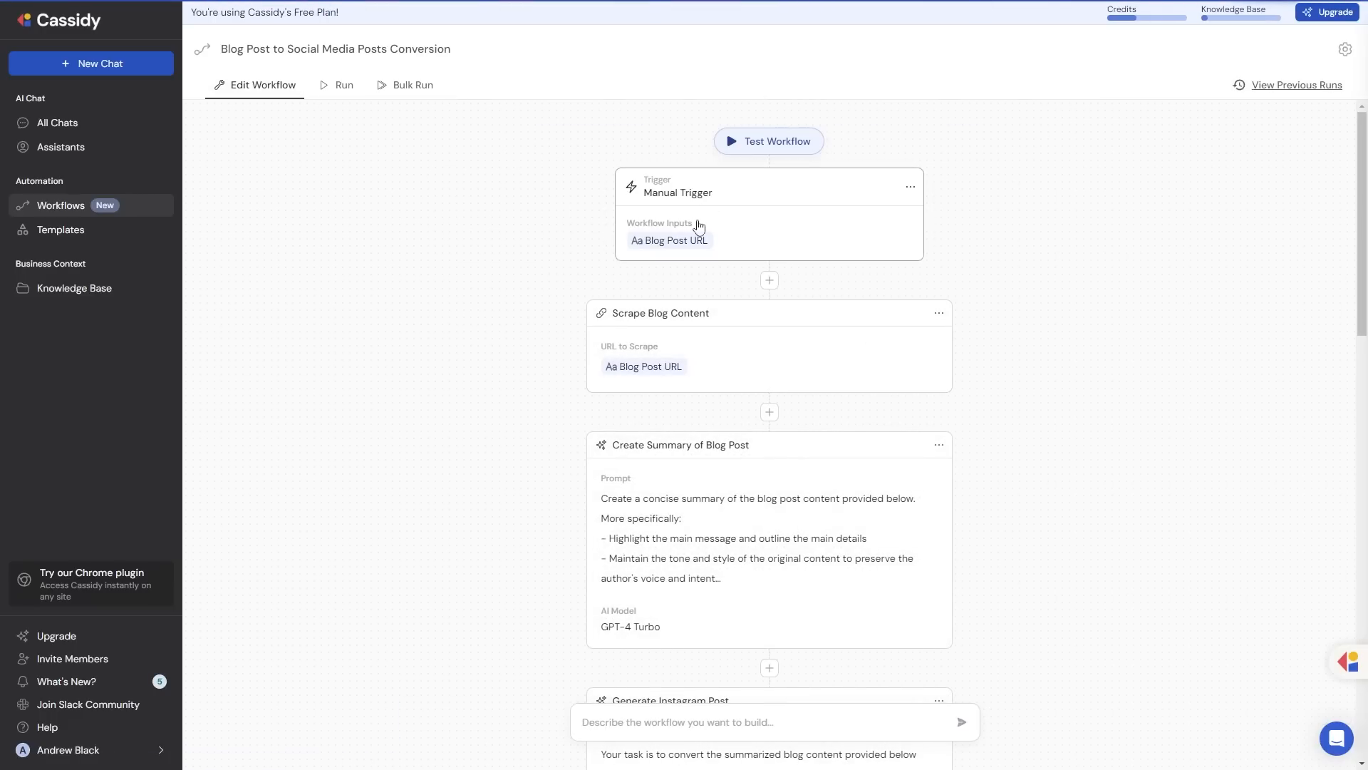
left_click(335, 85)
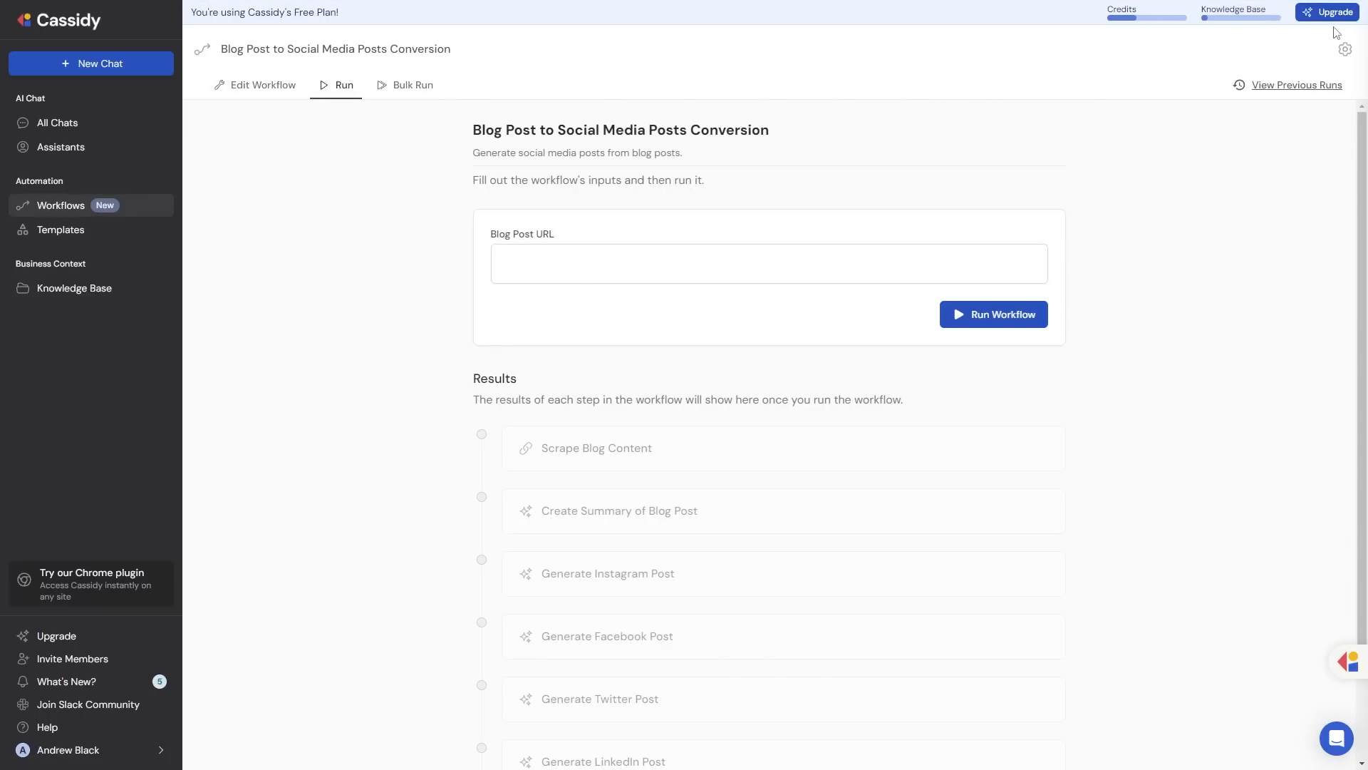
left_click(102, 209)
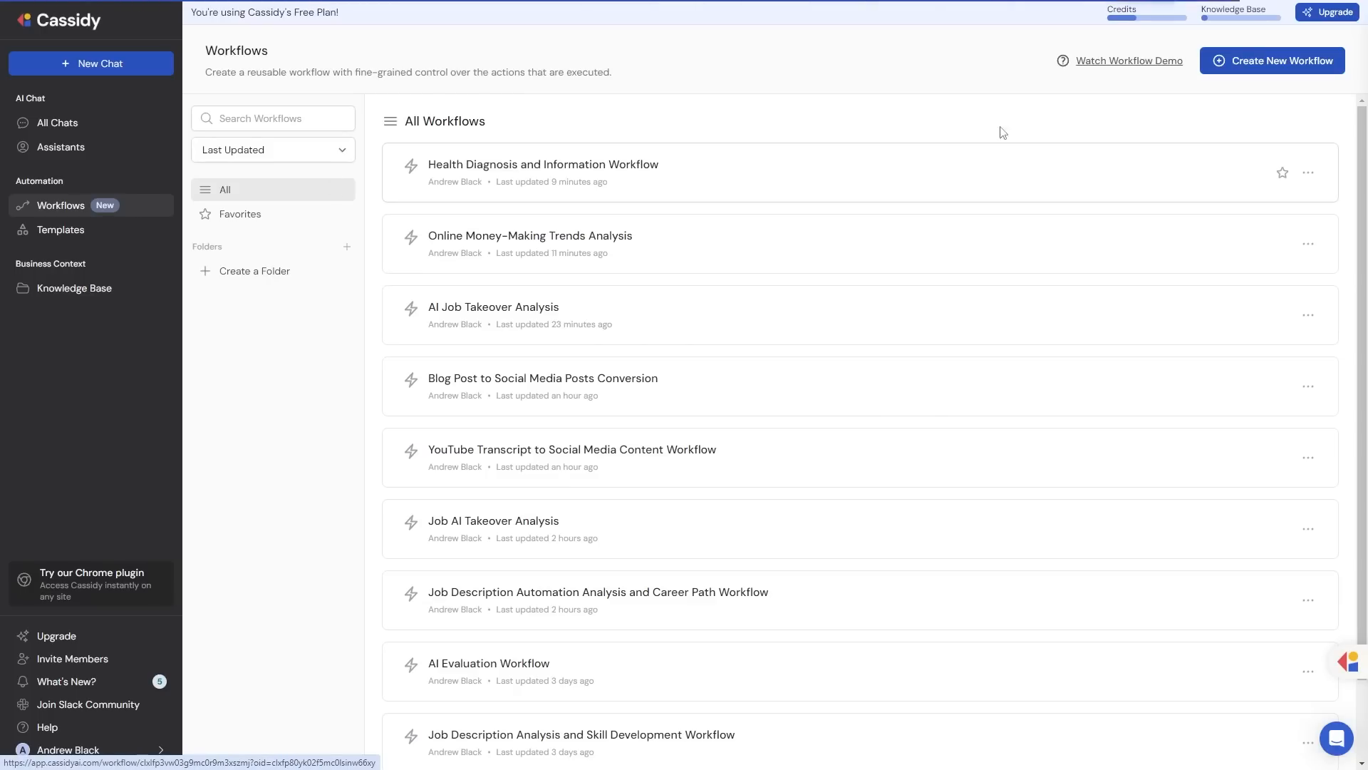
Open the form for creating a new workflow from a description in your own words.
left_click(1277, 65)
left_click(771, 390)
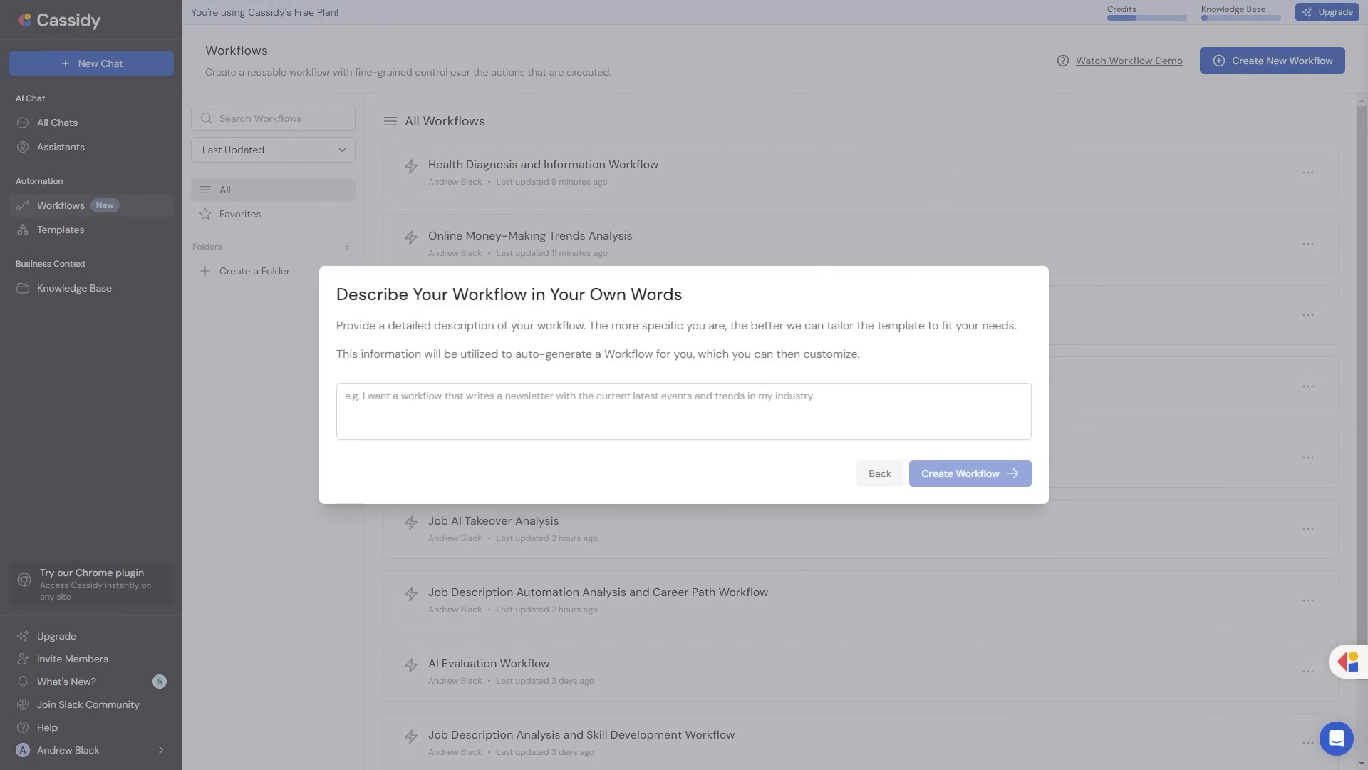
left_click(904, 401)
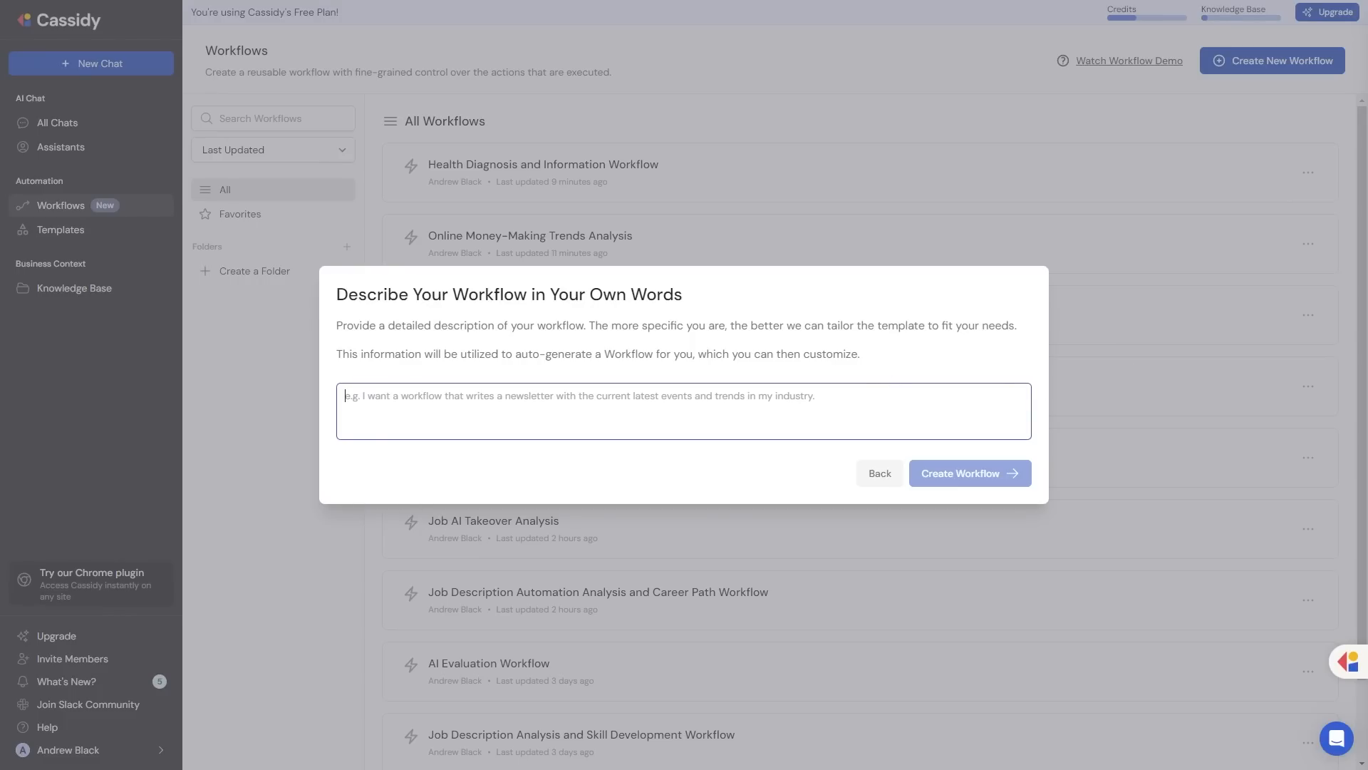
Switch to the Post-AGI Preparedness page on Skool and read what the group offers, including the Post-AGI Framework.
key("alt+Tab")
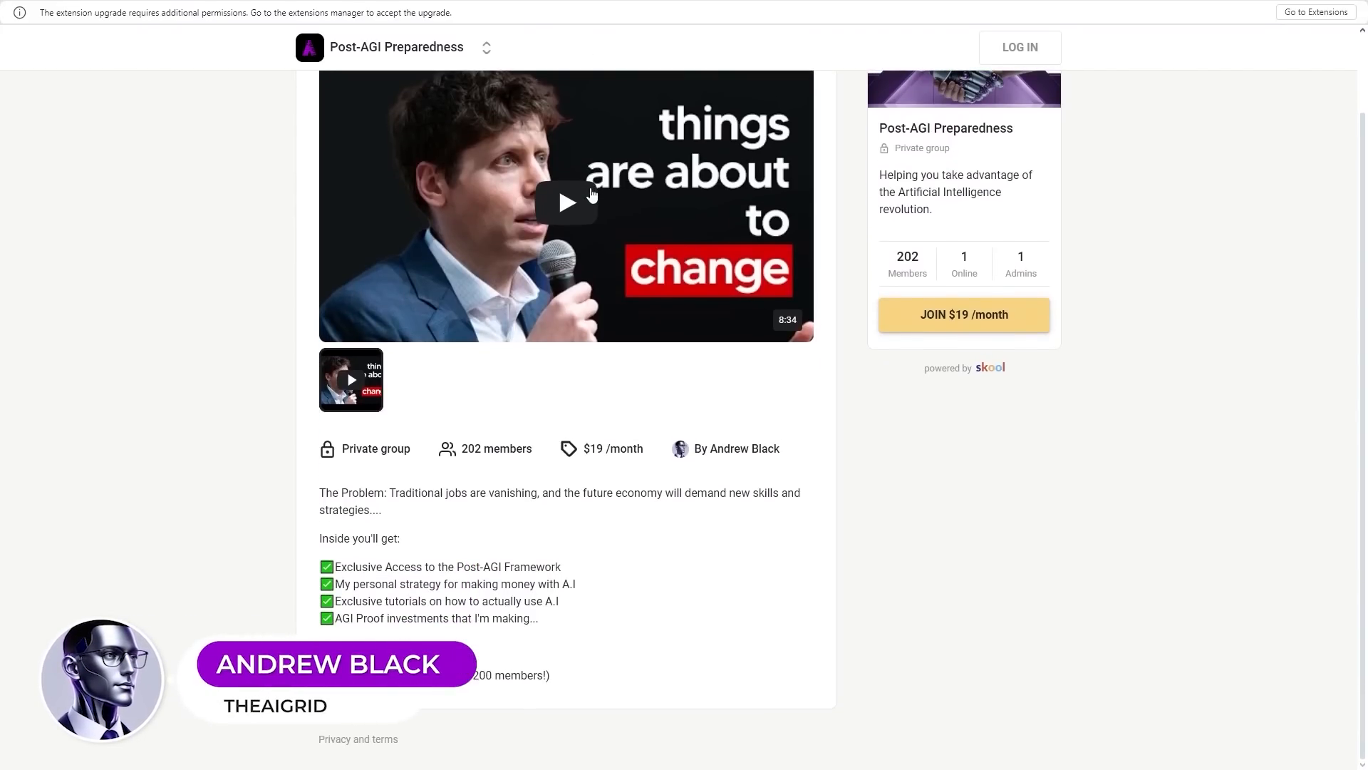
scroll(591, 192, "up", 1)
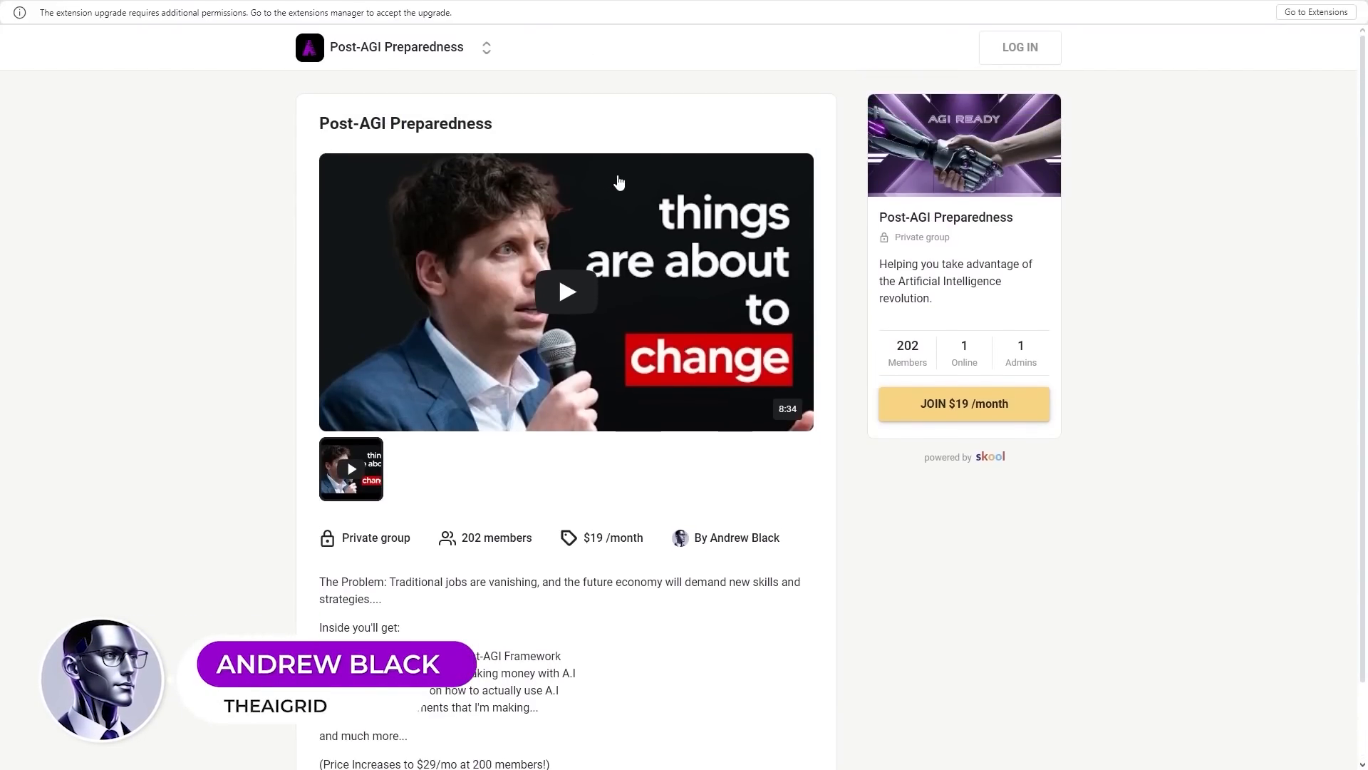
scroll(618, 183, "down", 1)
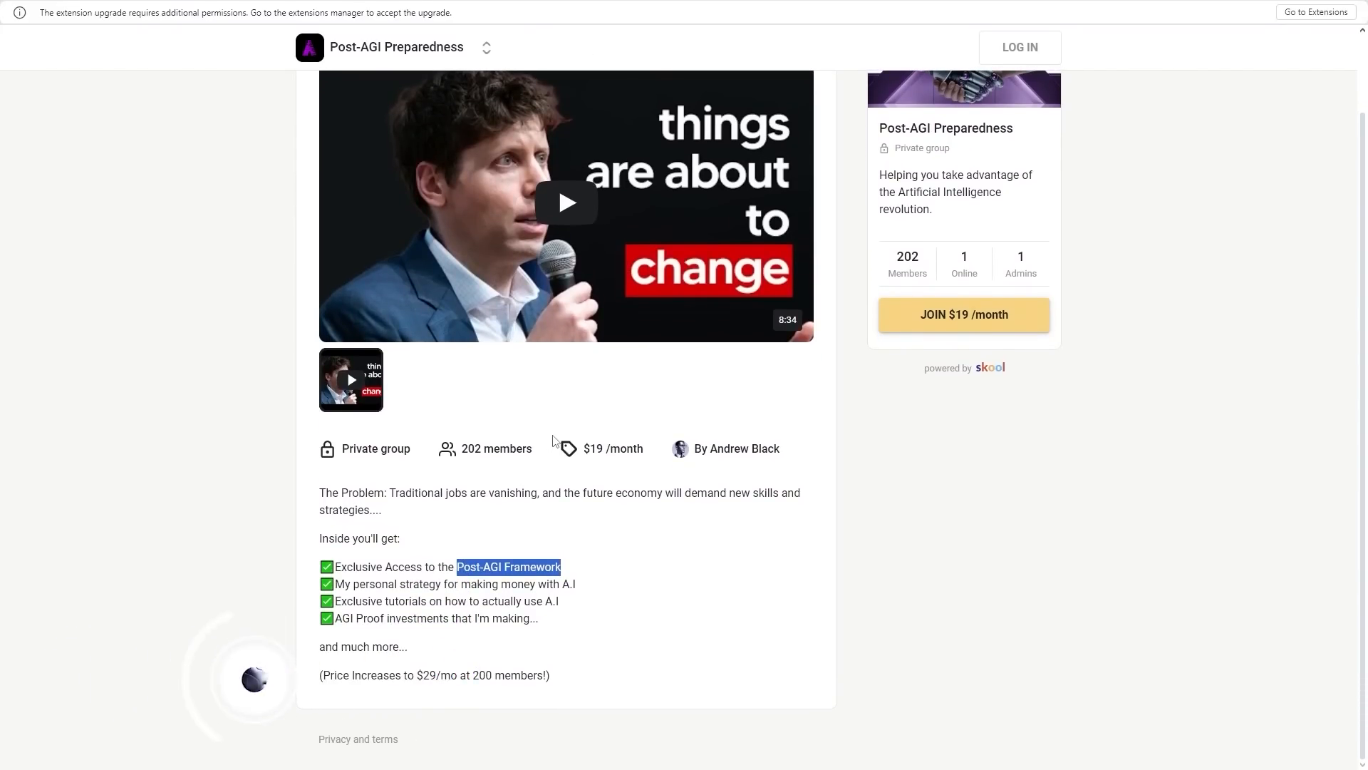
left_click_drag(461, 567, 611, 570)
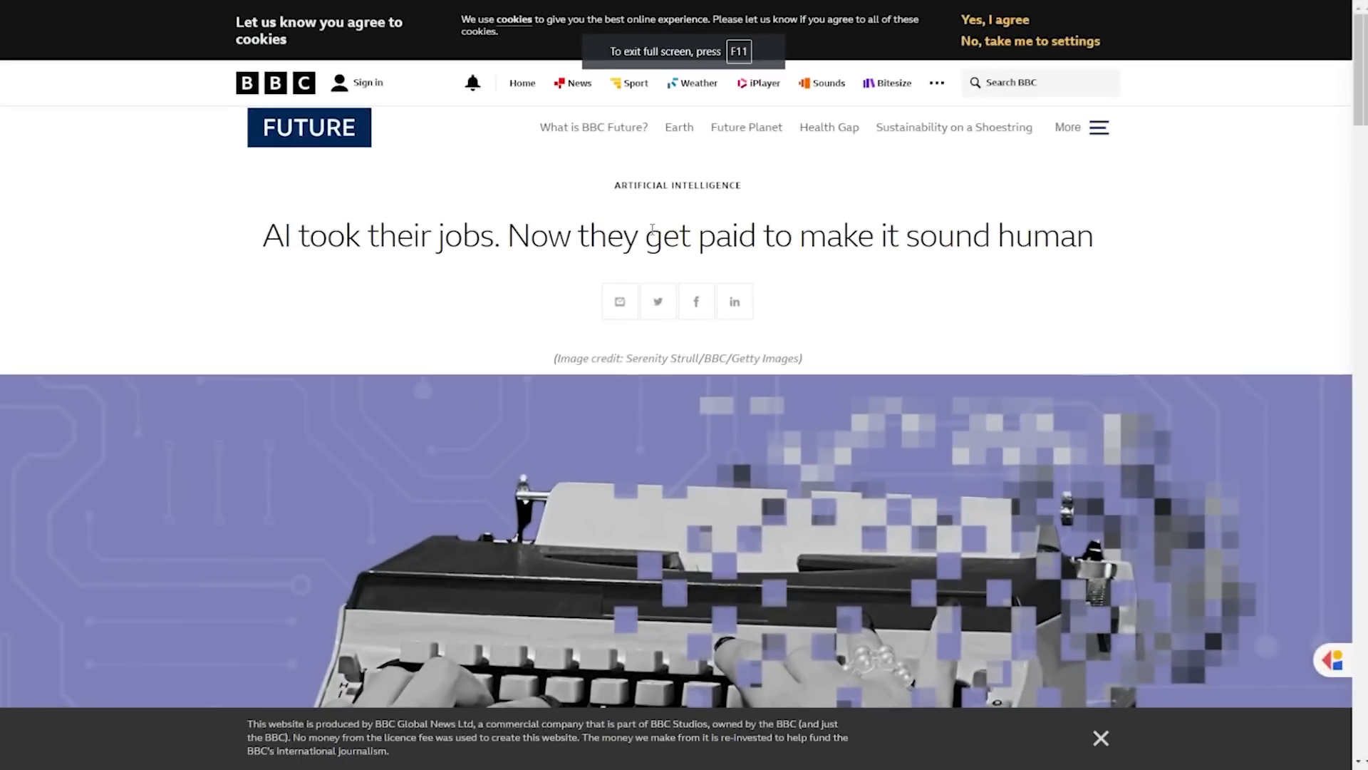
Skim the BBC Future article "AI took their jobs. Now they get paid to make it sound human" and highlight part of its headline.
scroll(603, 221, "down", 2)
scroll(603, 221, "down", 5)
scroll(710, 206, "up", 7)
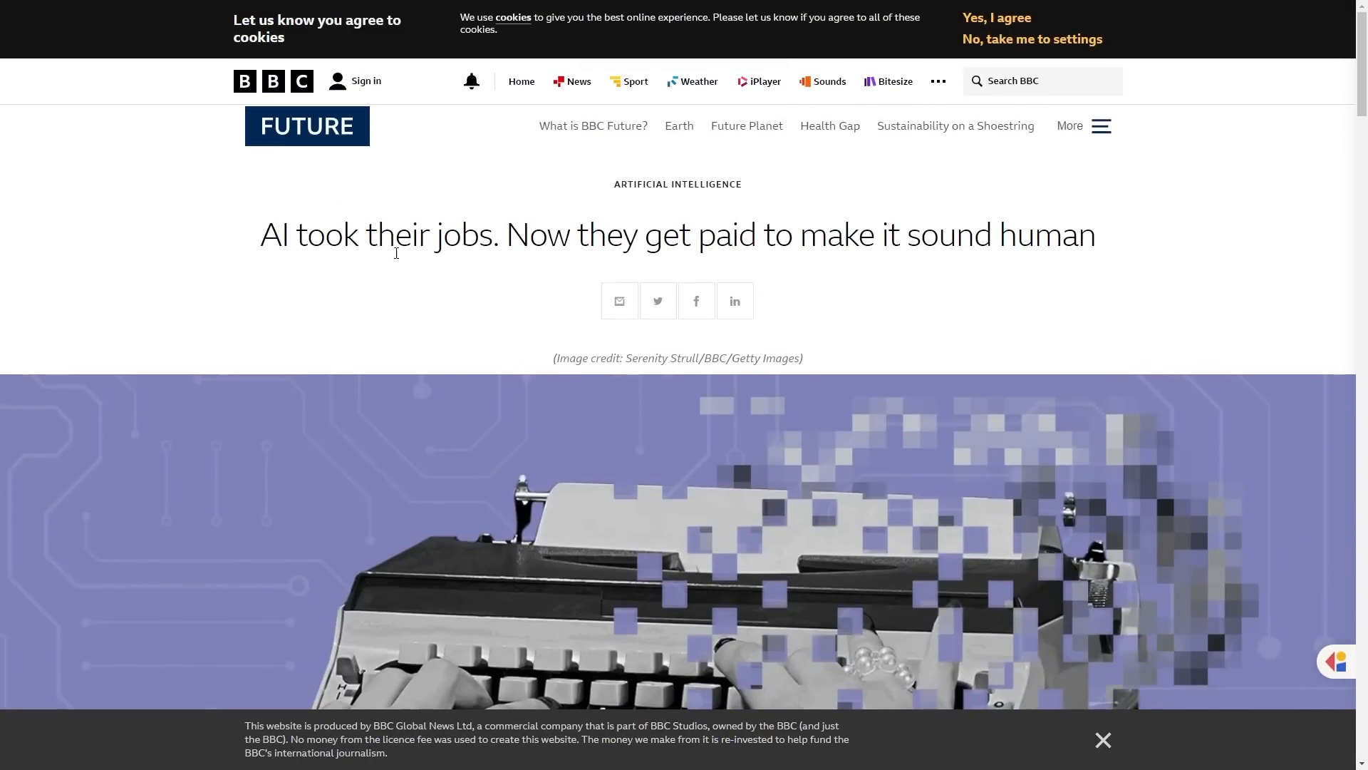
left_click_drag(359, 235, 877, 237)
left_click(1006, 237)
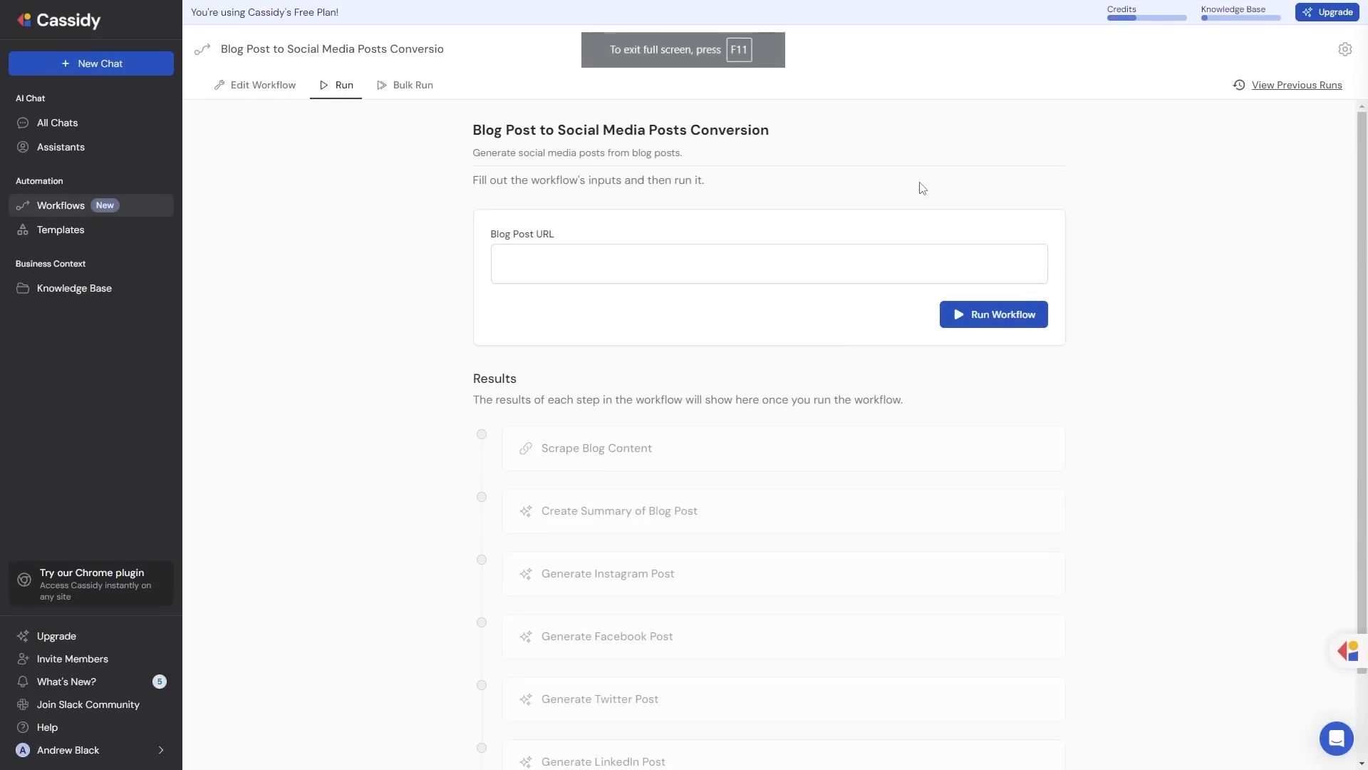
left_click(665, 265)
type("https://www.bbc.com/future/article/20240612-the-people-making-ai-sound-more-human")
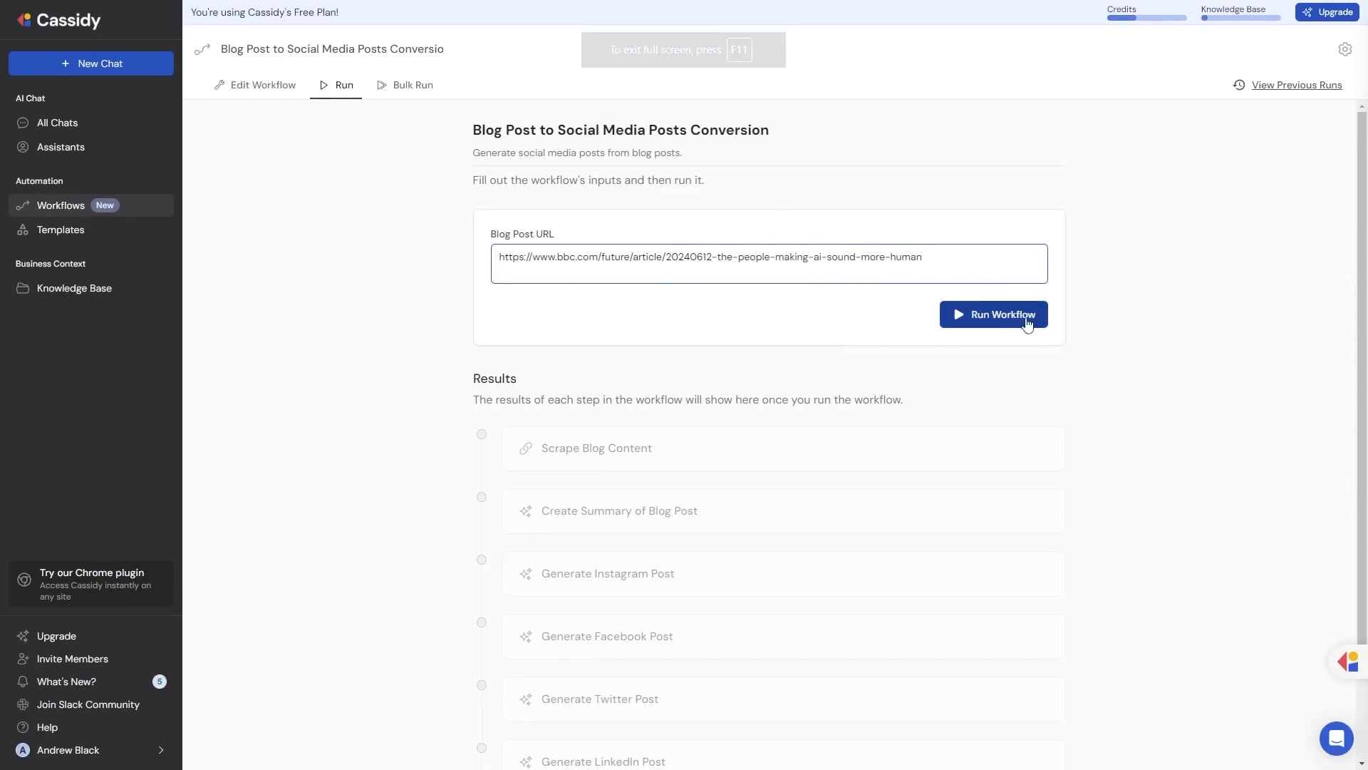
left_click(997, 315)
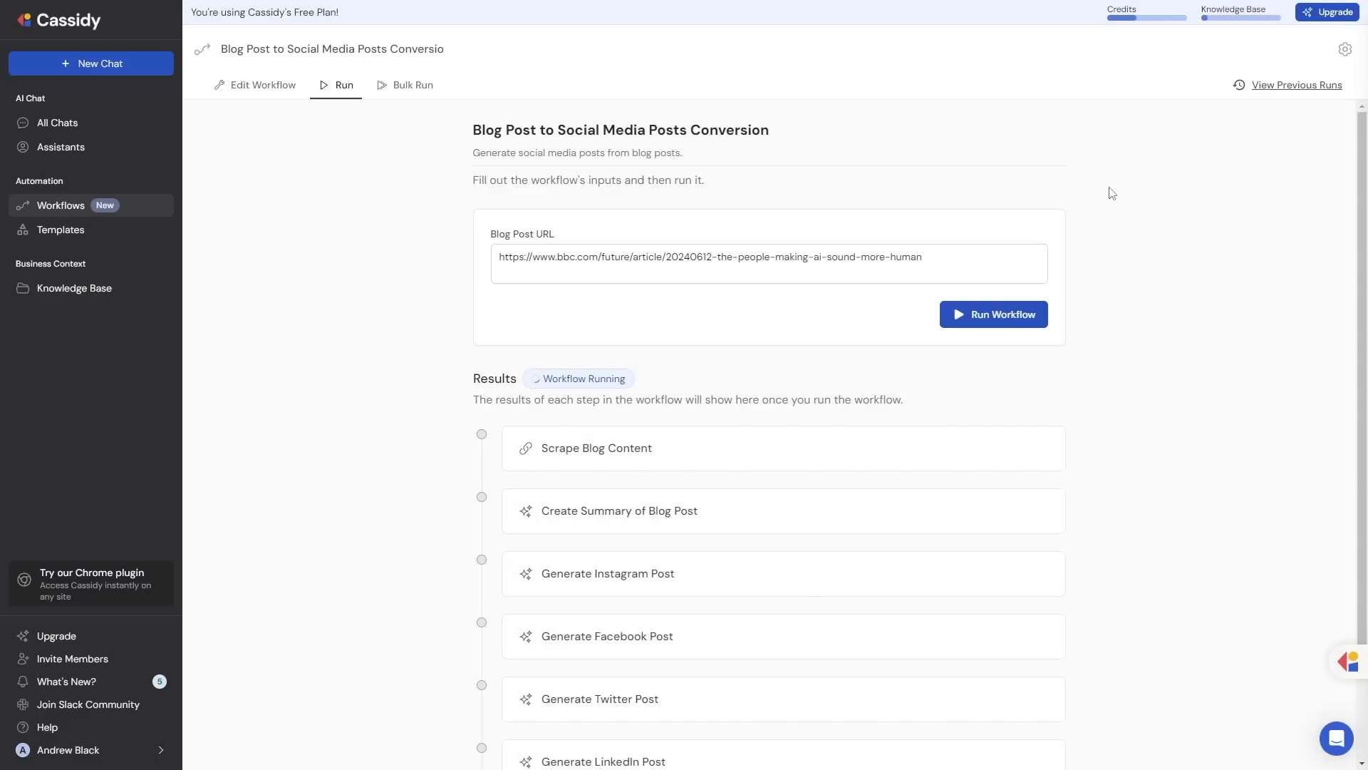
Follow the progress of the running workflow's steps down to Consolidate Final Drafts.
scroll(641, 342, "down", 2)
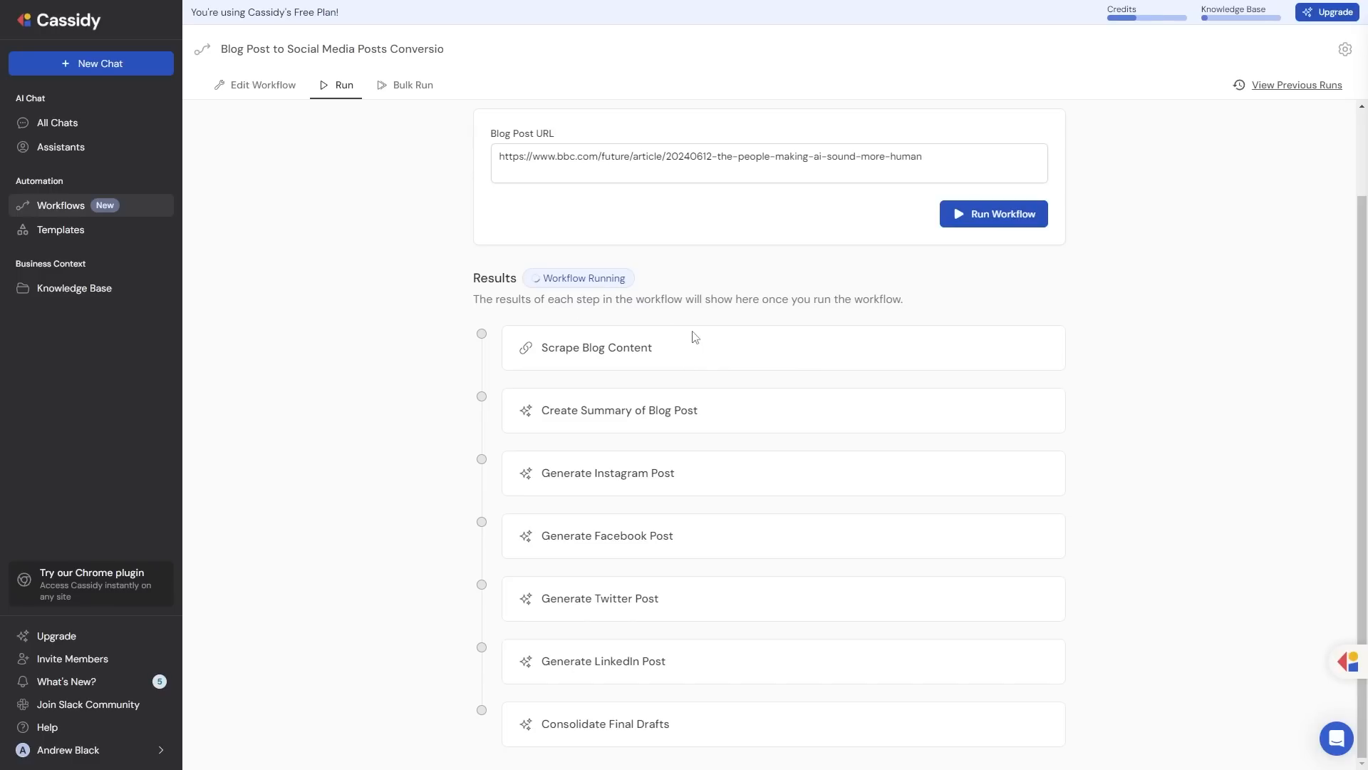
scroll(779, 357, "up", 2)
scroll(781, 336, "down", 2)
left_click_drag(540, 725, 707, 734)
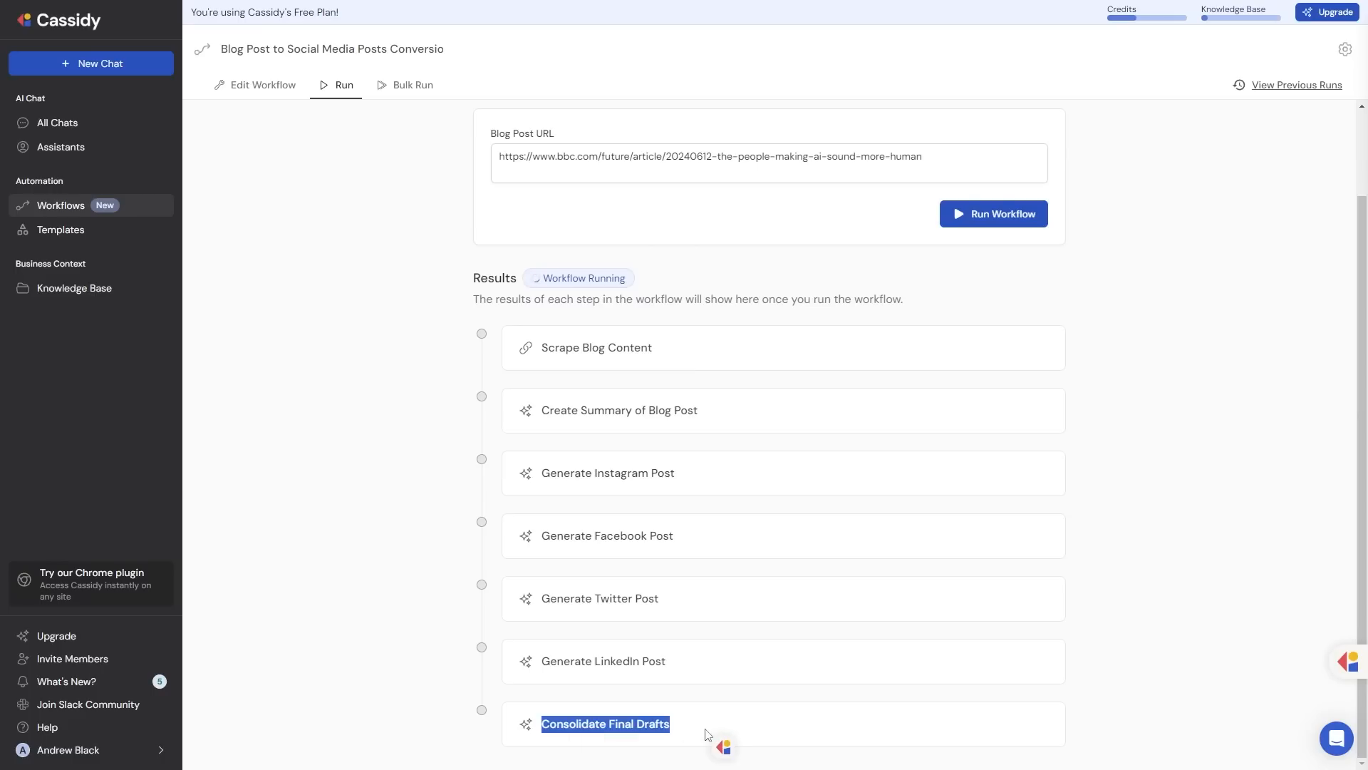
left_click(610, 717)
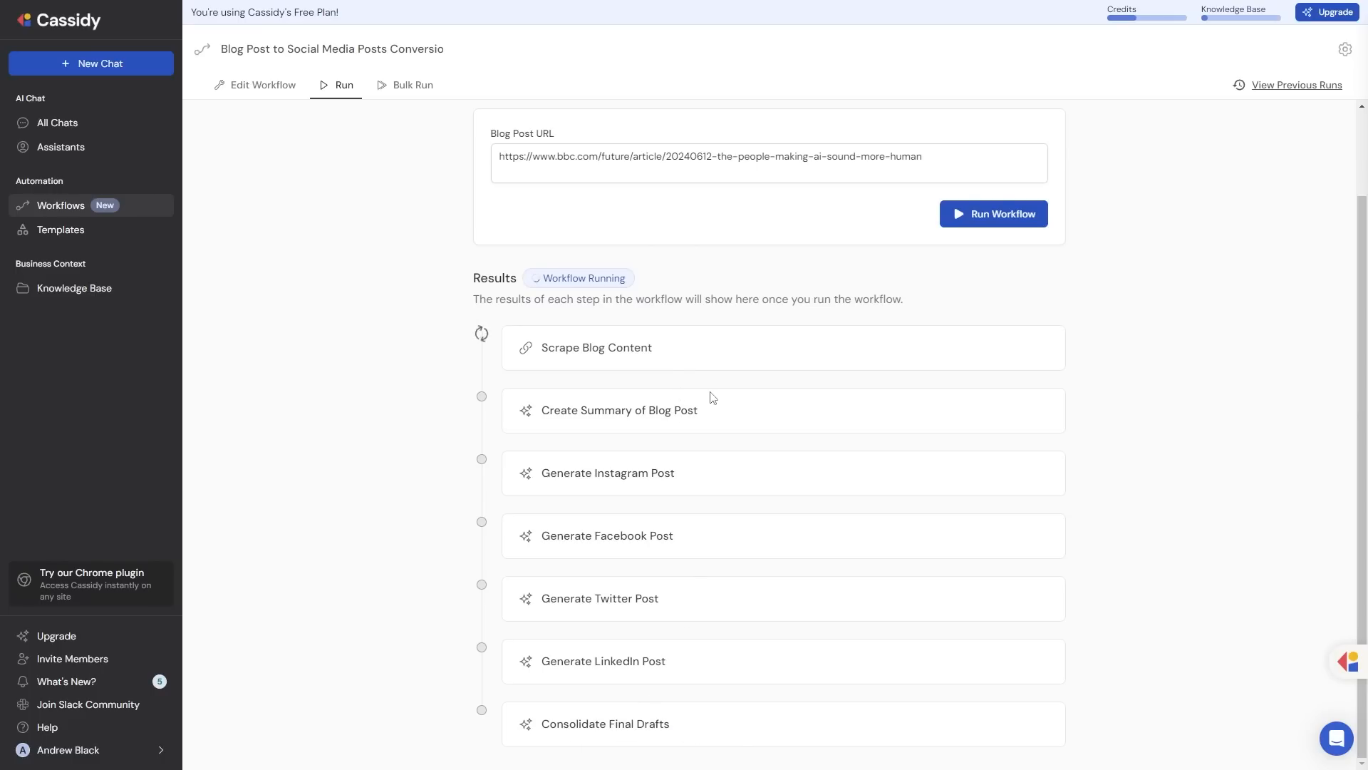
scroll(684, 275, "up", 2)
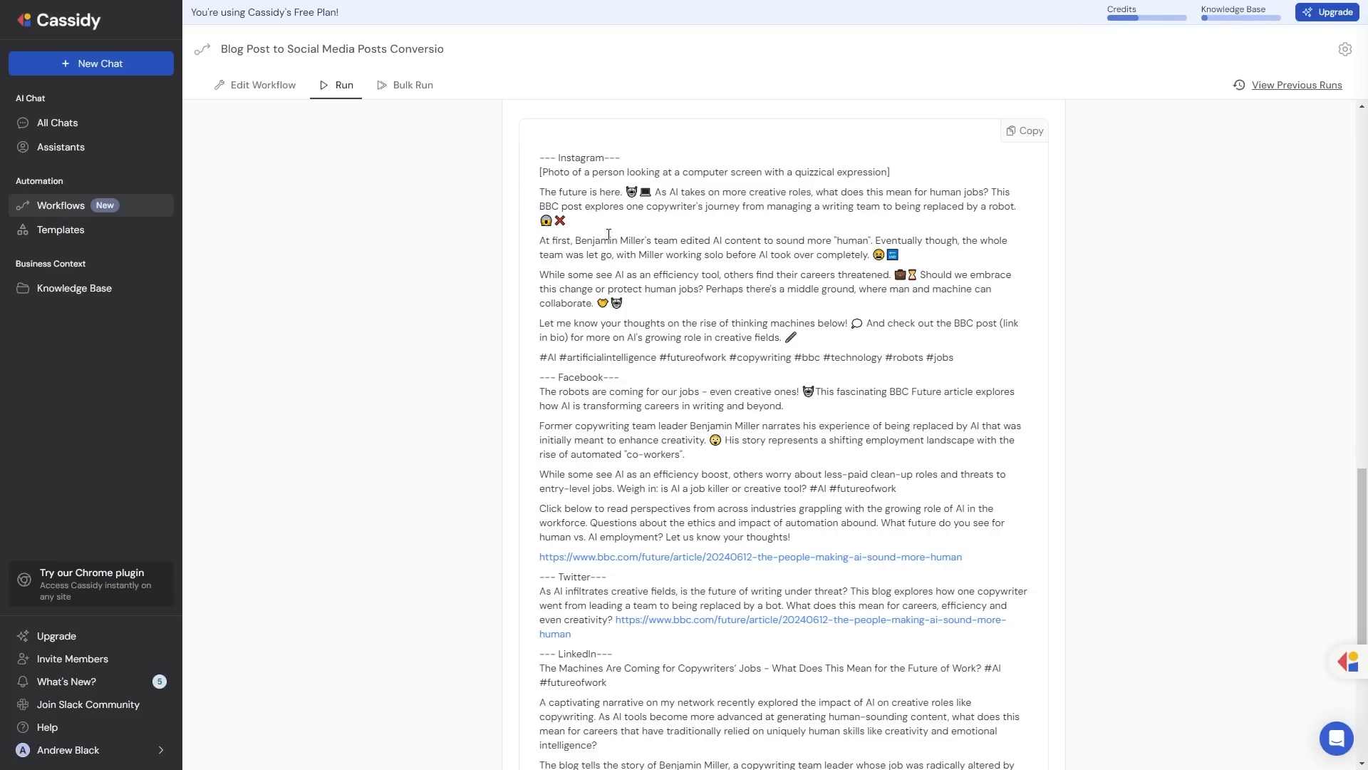
View the ready-to-go workflow templates and return to the list of all workflows.
left_click(63, 230)
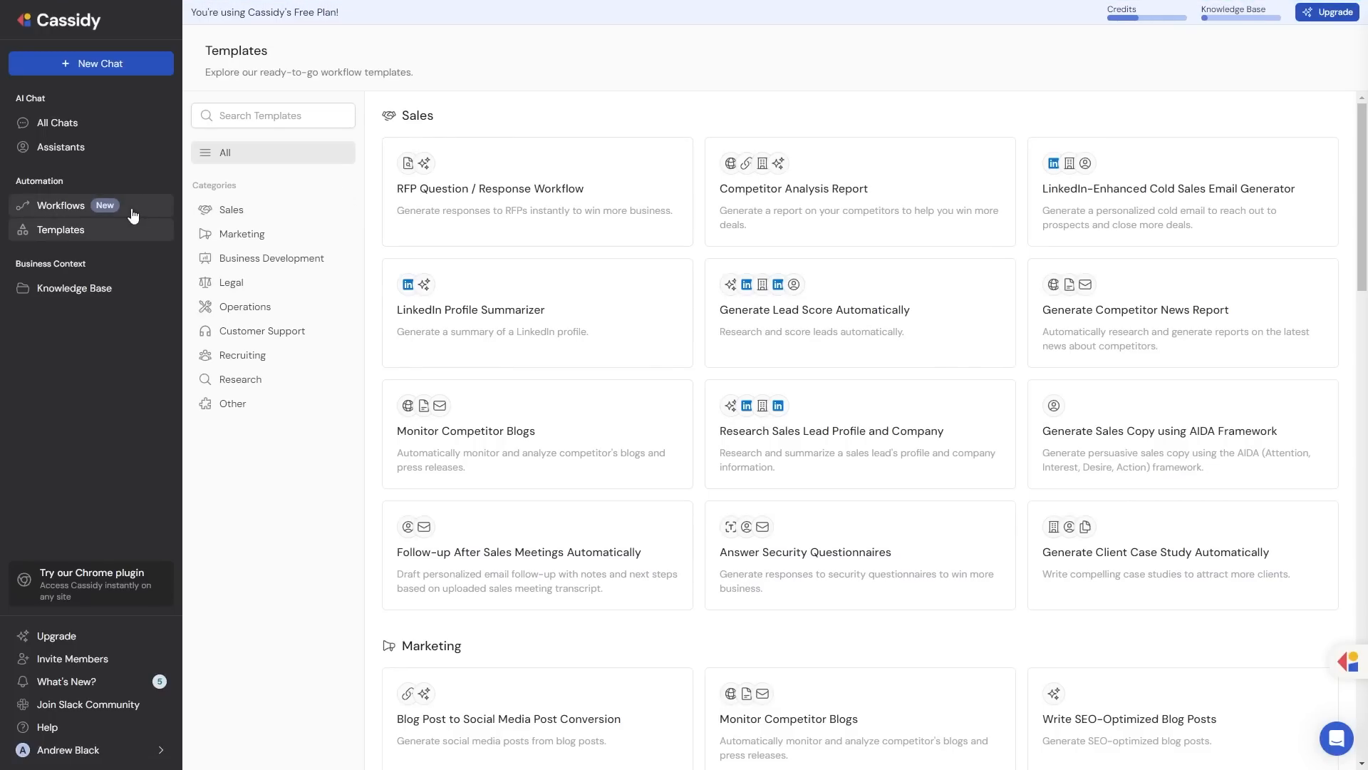
left_click(95, 213)
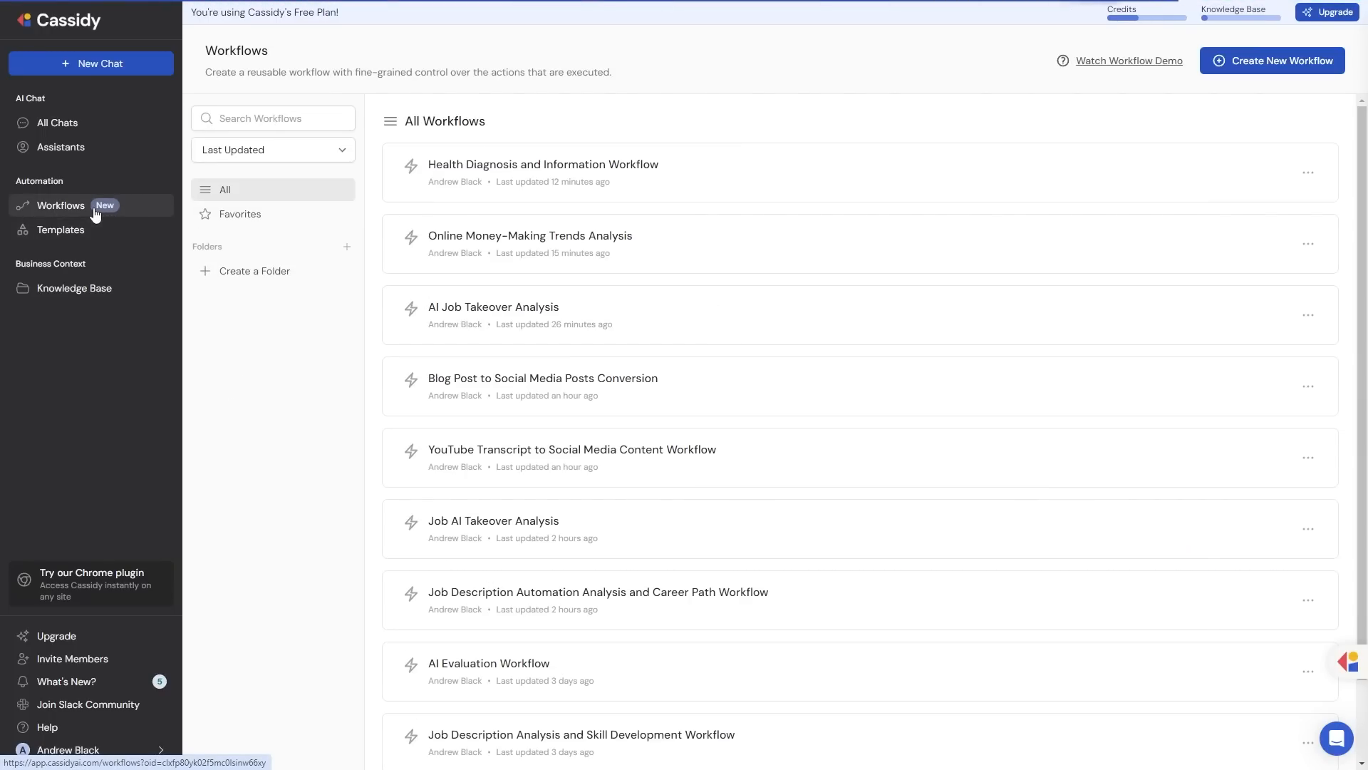
Browse the ready-to-go workflow templates across all categories, from Sales and Marketing to Research and Other.
left_click(91, 228)
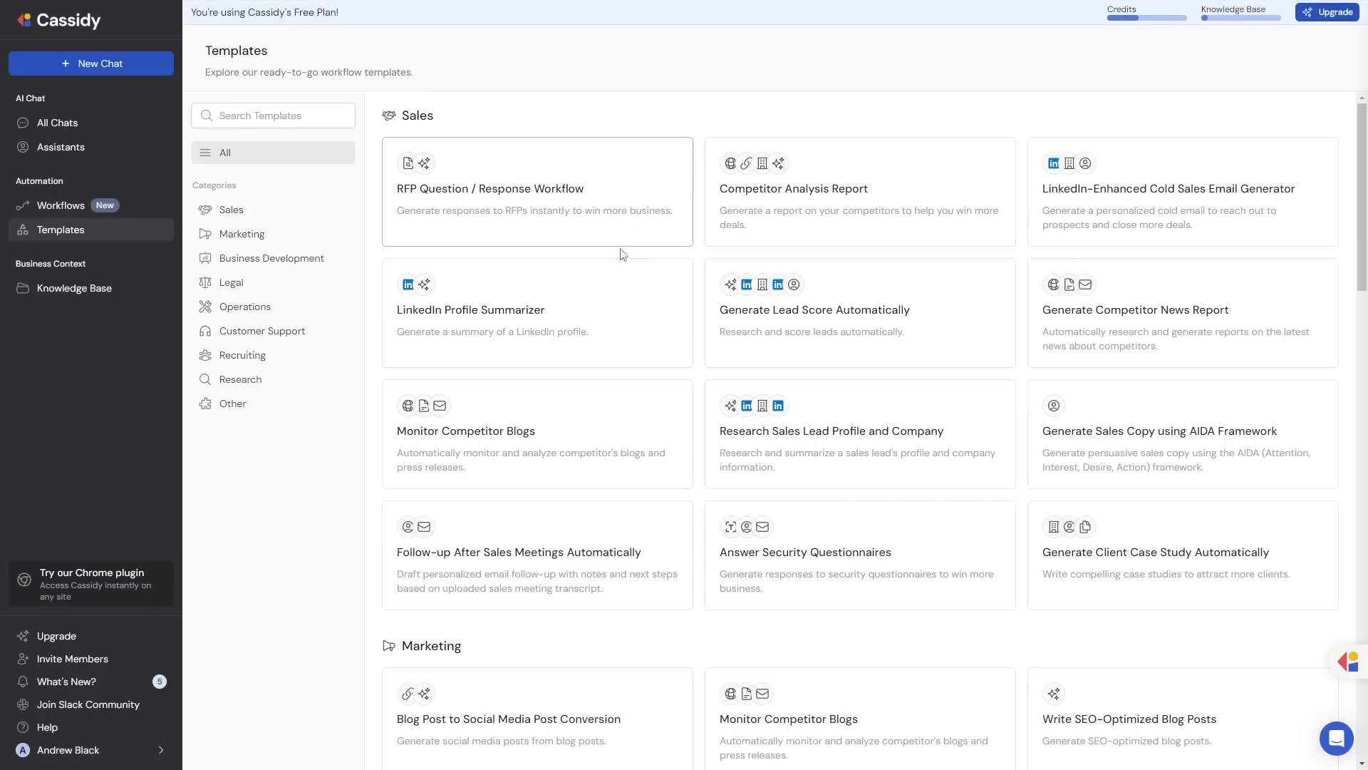
scroll(834, 349, "down", 5)
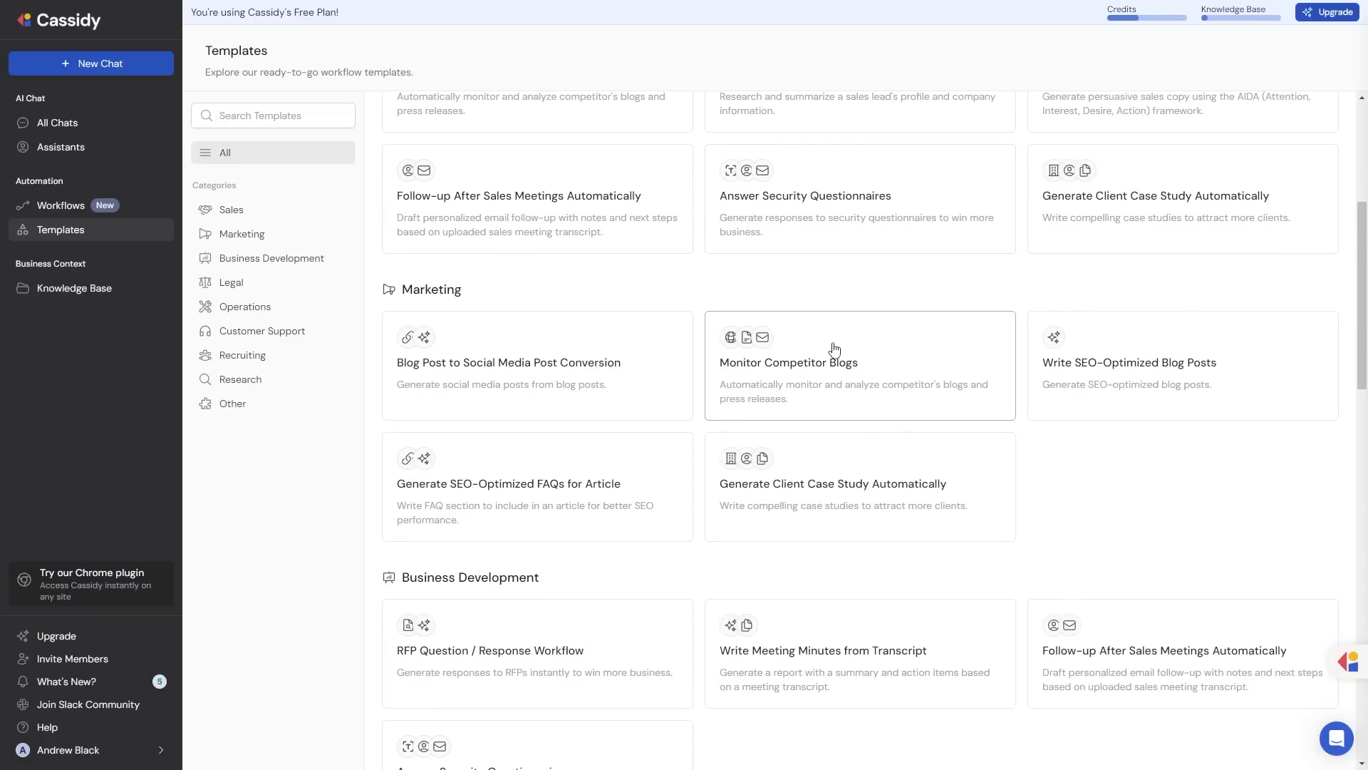
scroll(862, 330, "down", 4)
scroll(860, 334, "up", 3)
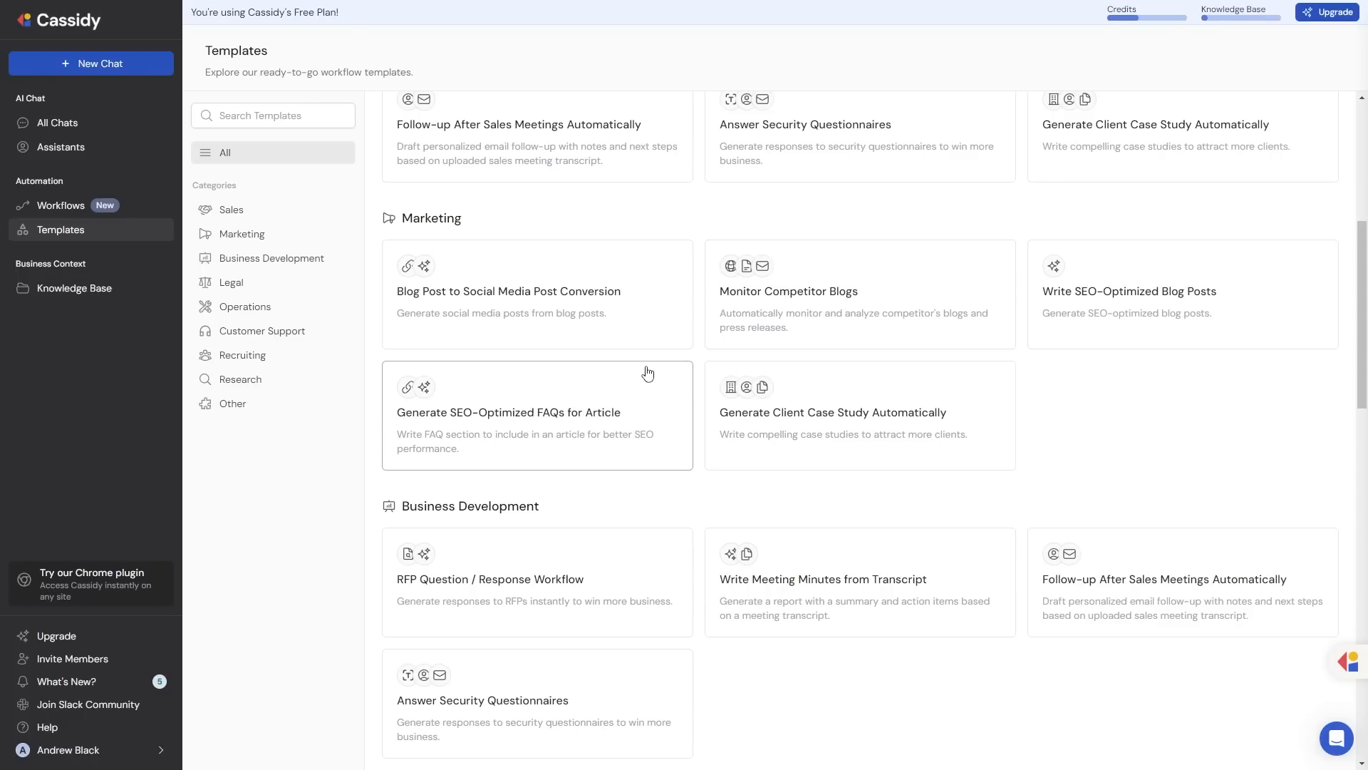
scroll(567, 387, "down", 7)
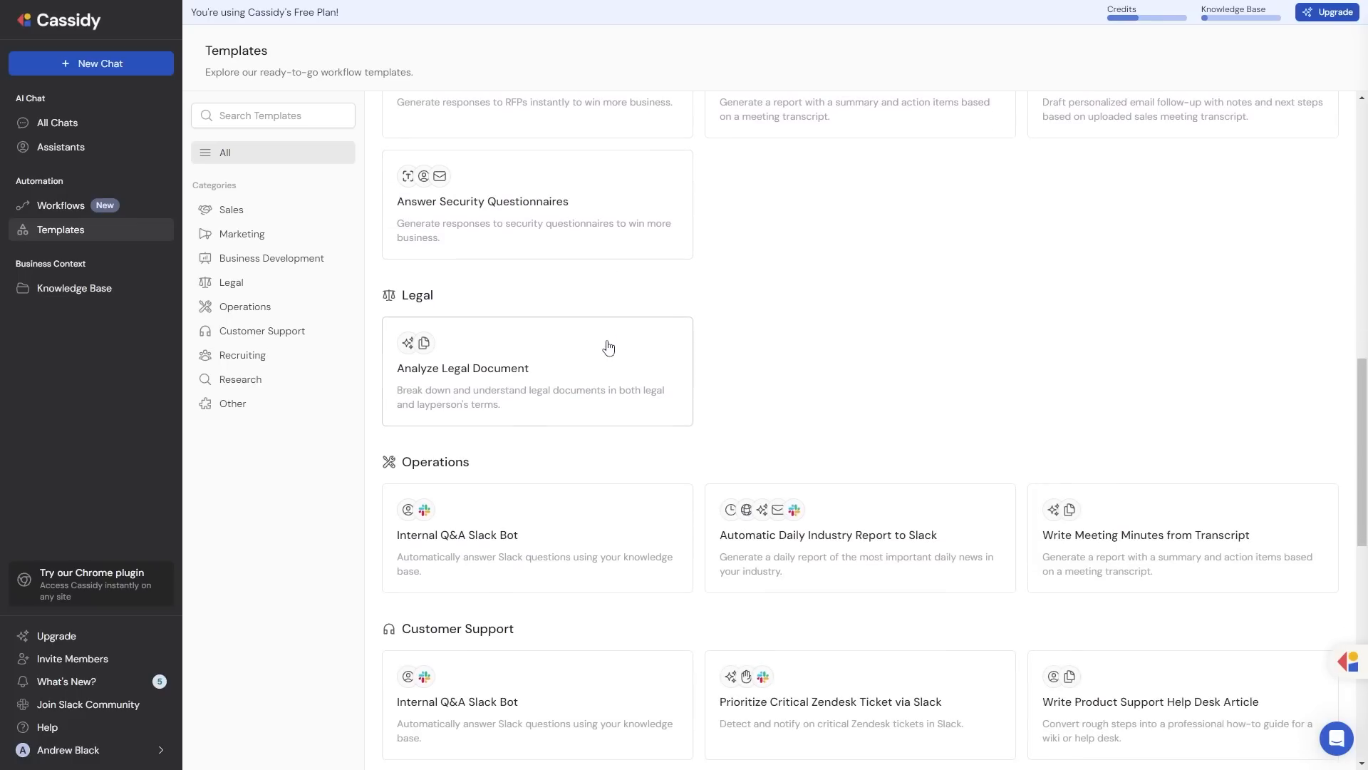
scroll(611, 312, "down", 2)
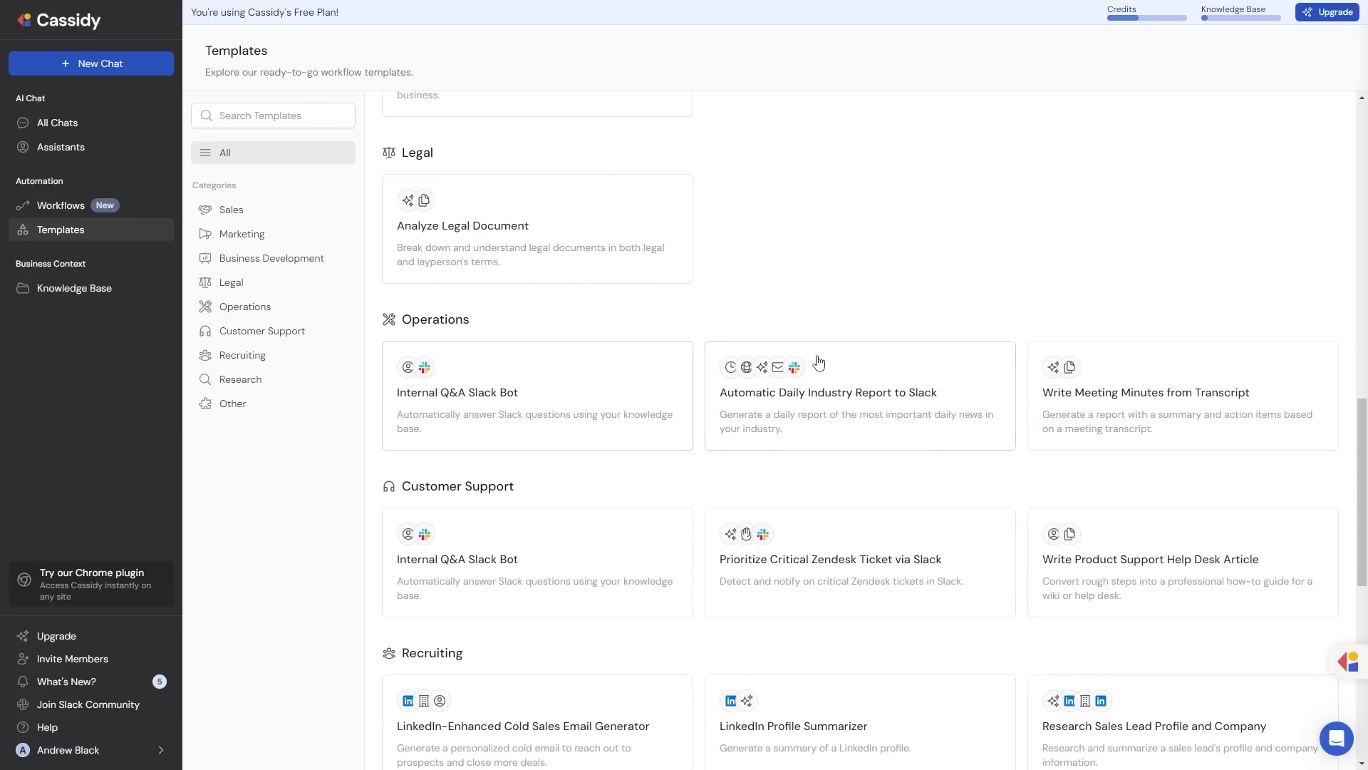
scroll(824, 365, "down", 2)
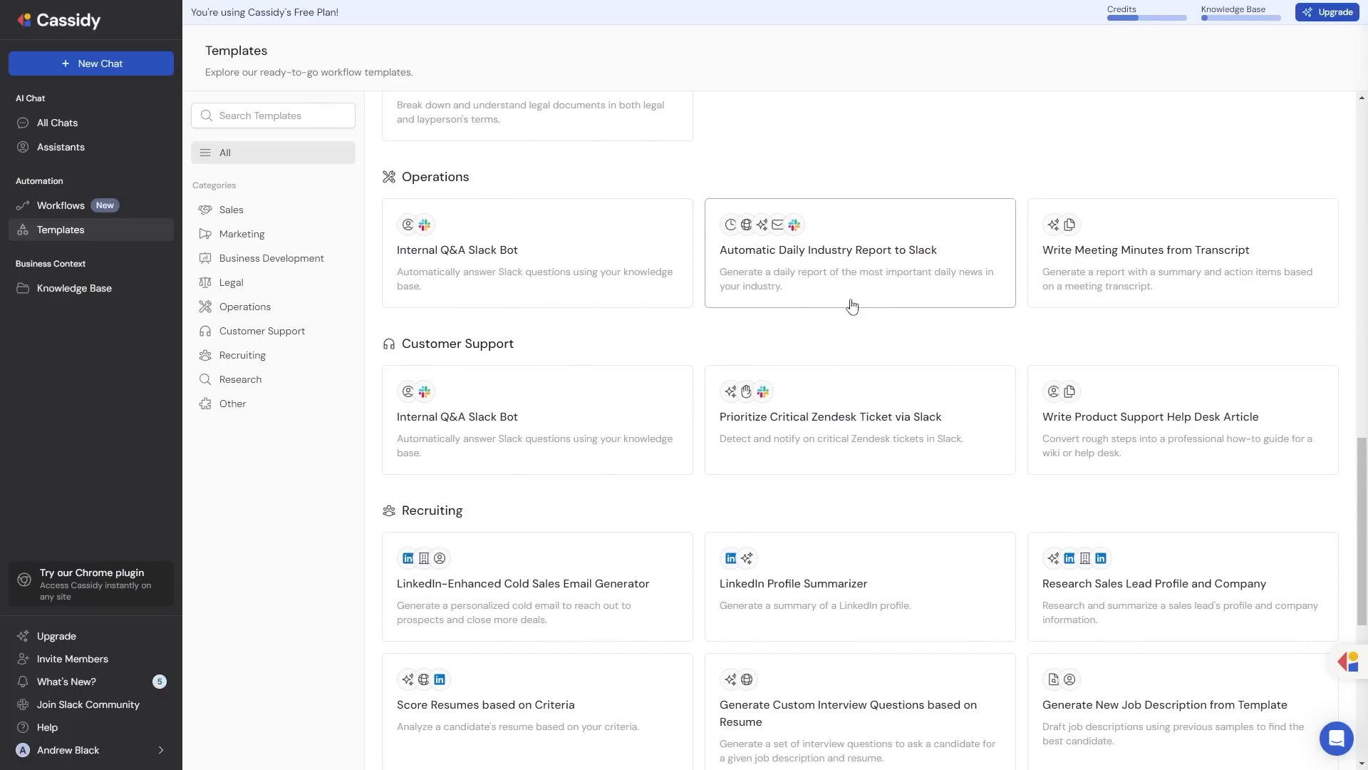
scroll(953, 327, "down", 7)
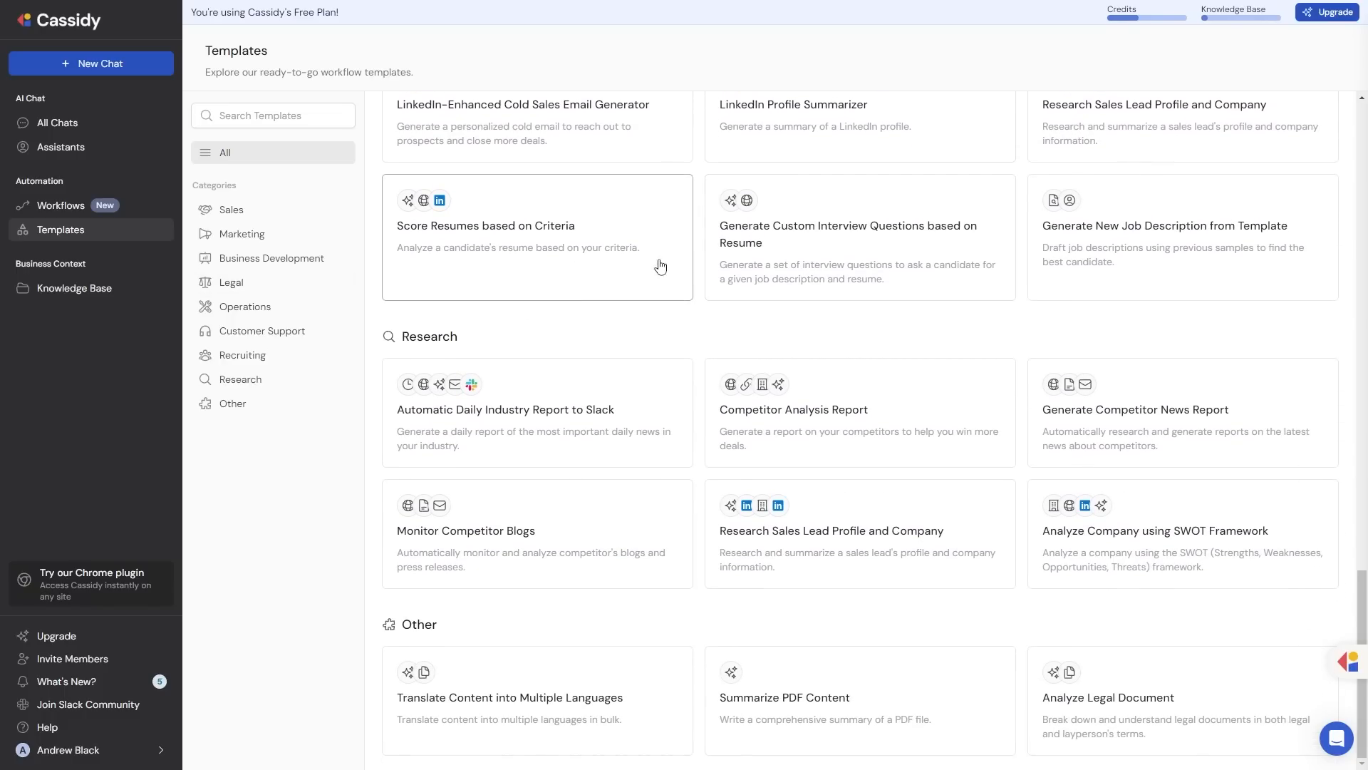
scroll(656, 266, "up", 12)
scroll(666, 260, "up", 12)
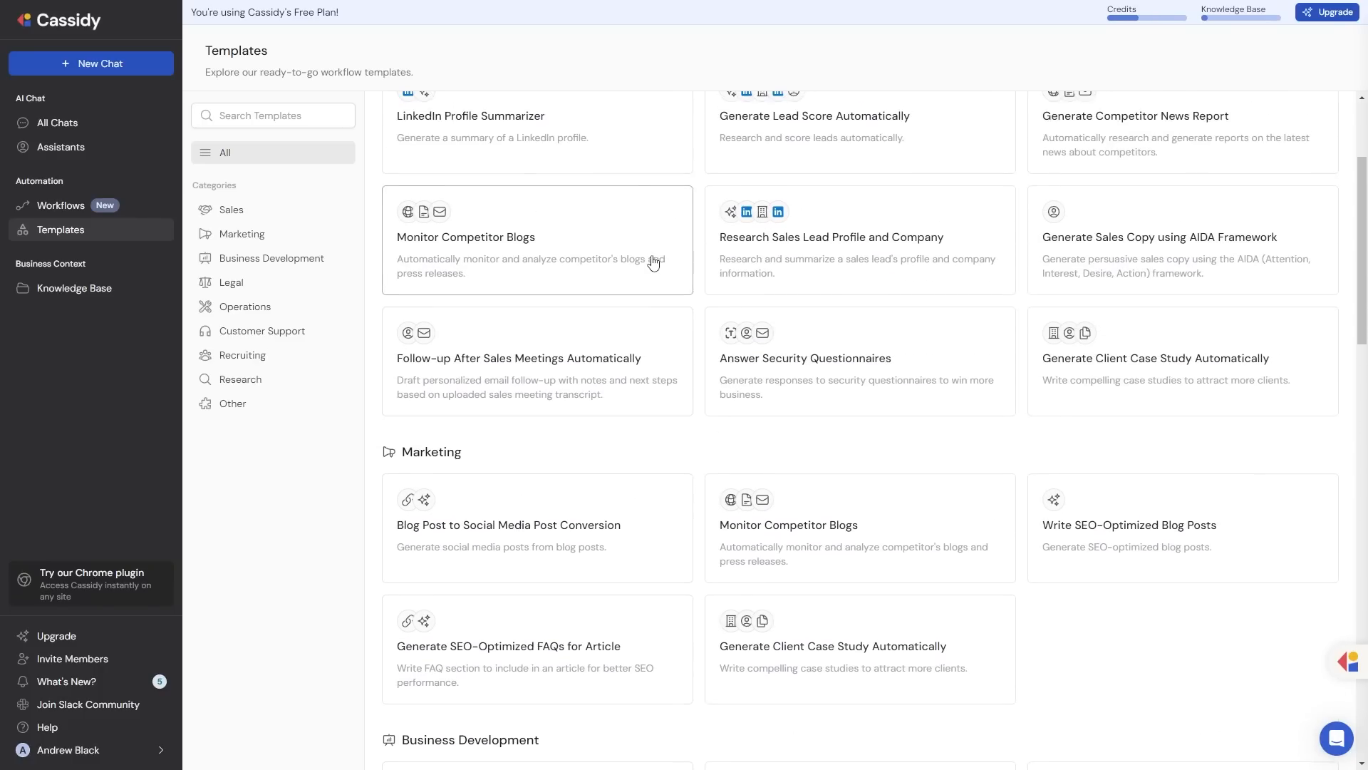
Open the Online Money-Making Trends Analysis workflow for editing and review its steps from Manual Trigger to Create Summary of Top Suggestions.
left_click(61, 206)
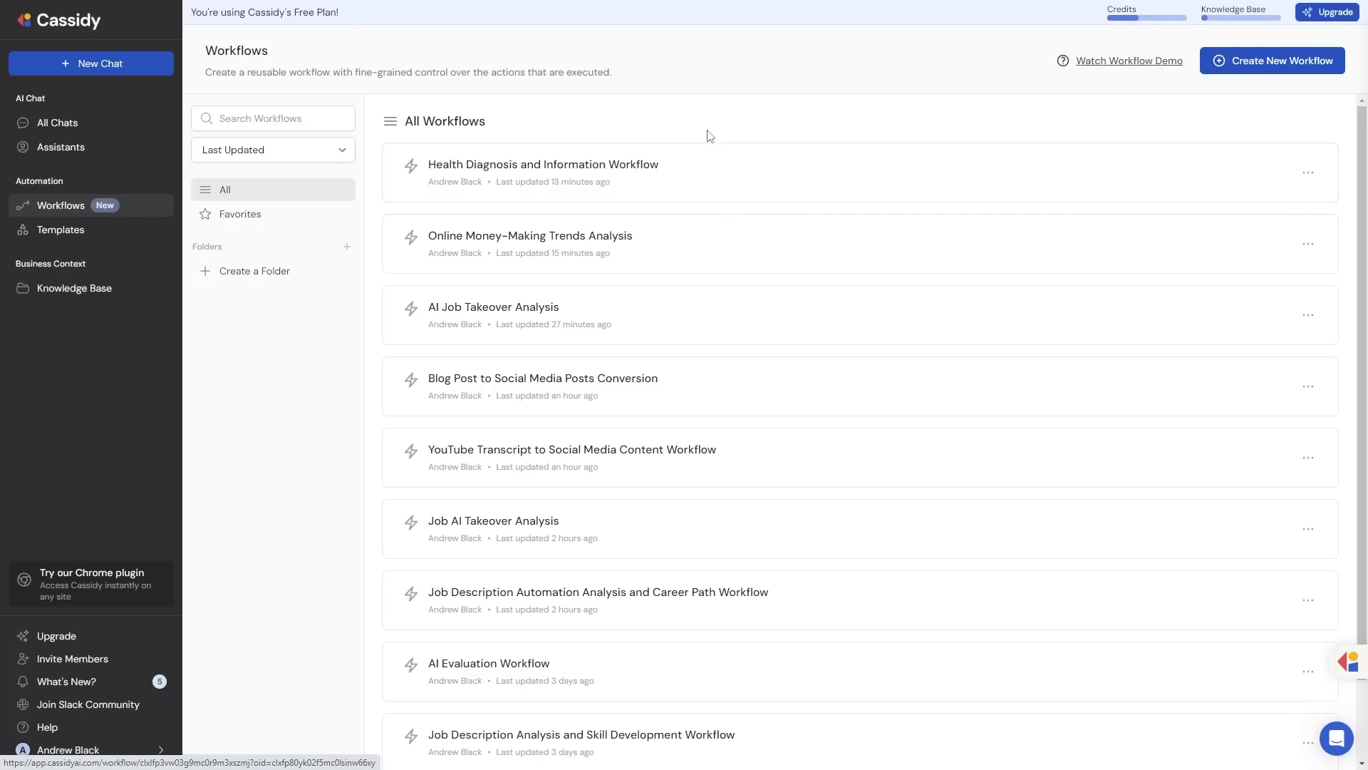
left_click(275, 86)
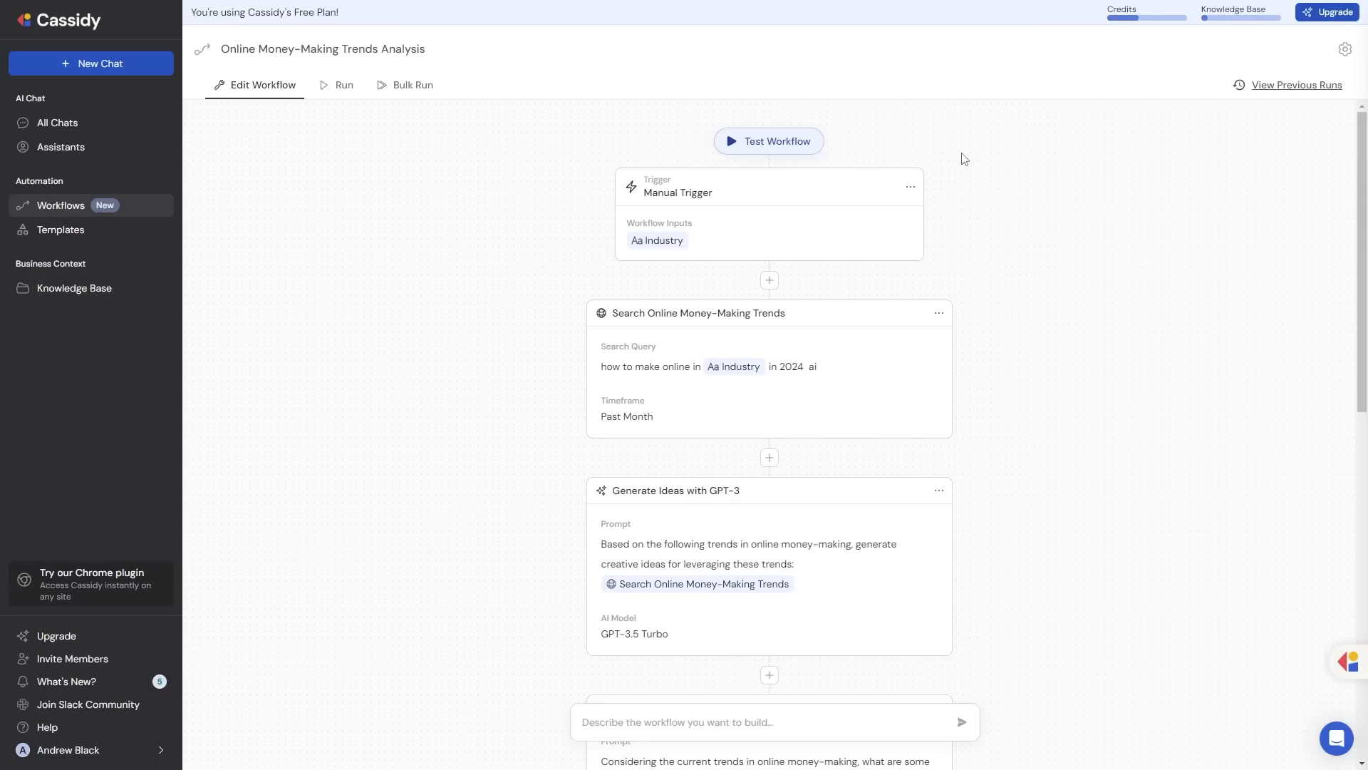
scroll(964, 158, "down", 4)
scroll(909, 211, "up", 4)
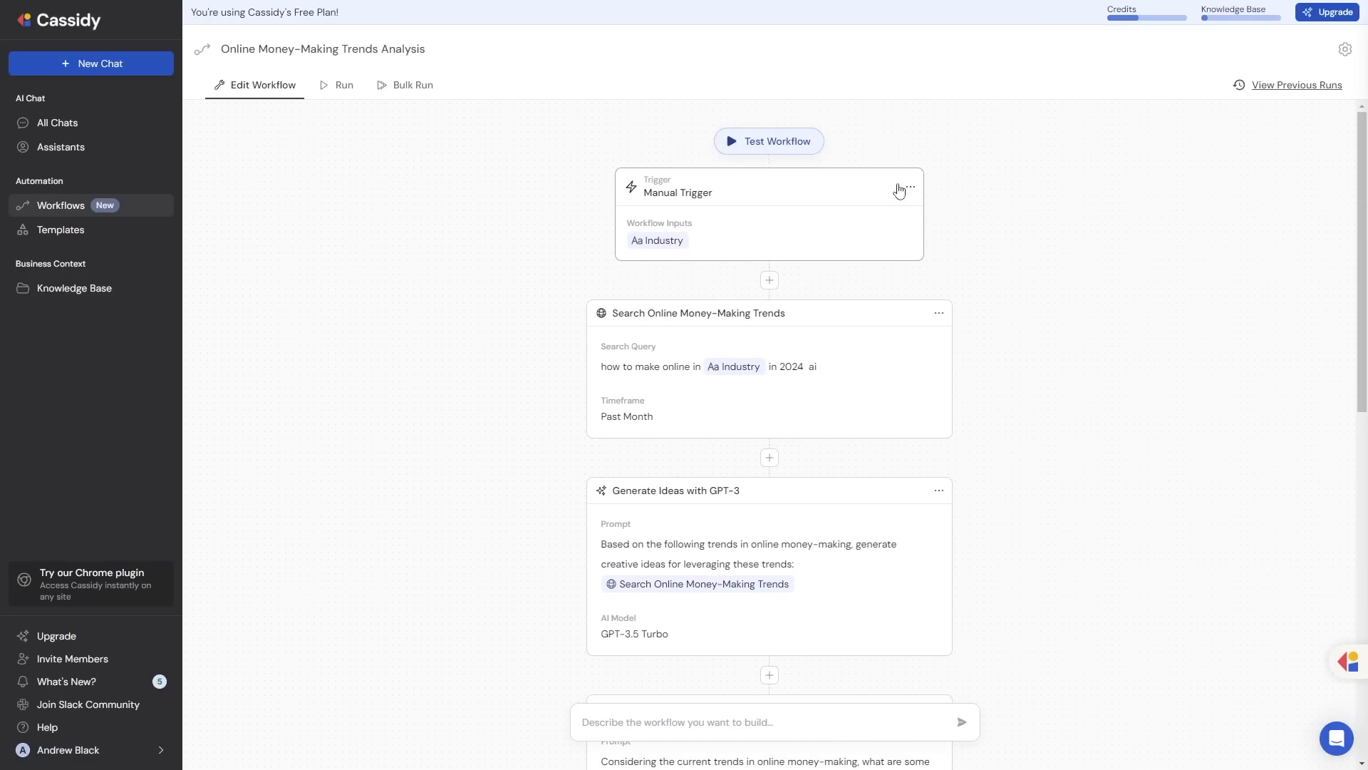
scroll(896, 193, "down", 6)
scroll(873, 214, "up", 5)
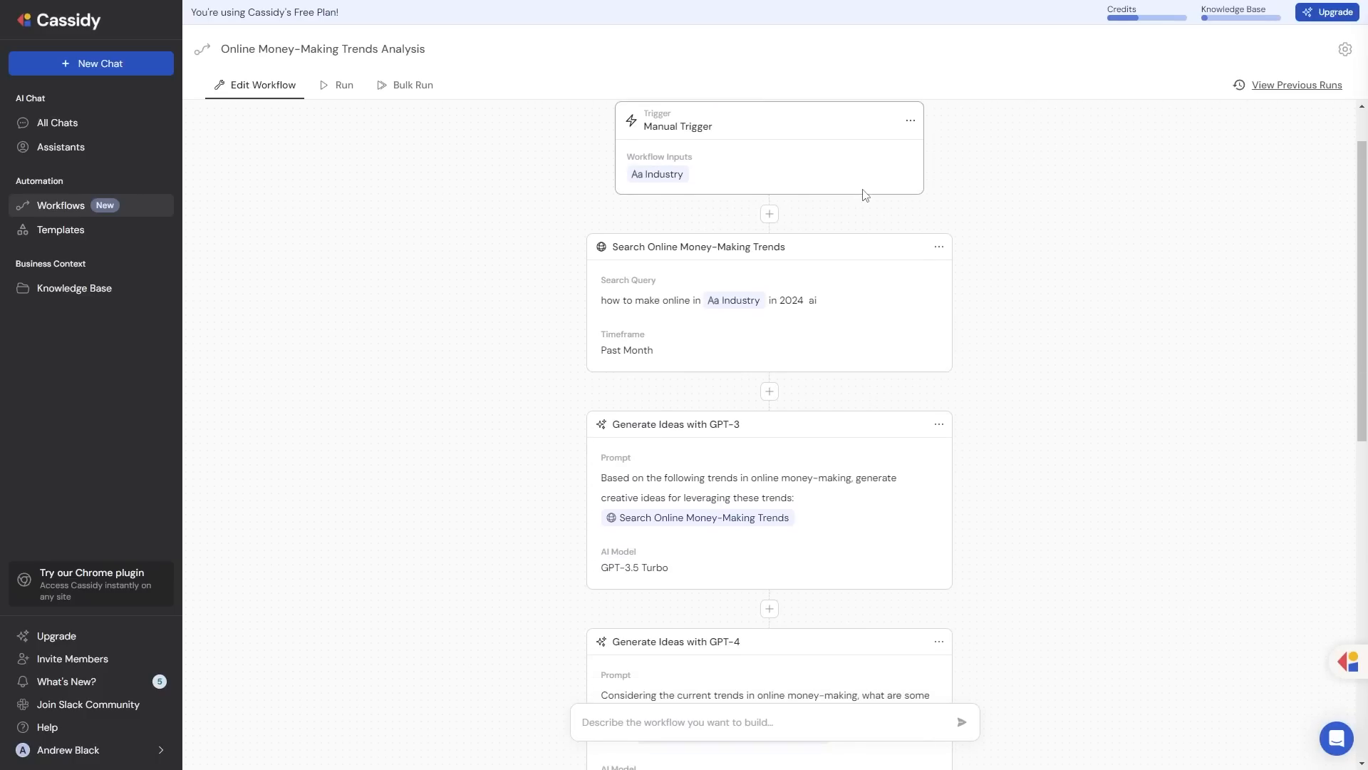
scroll(883, 203, "down", 5)
scroll(927, 214, "up", 6)
scroll(952, 221, "down", 3)
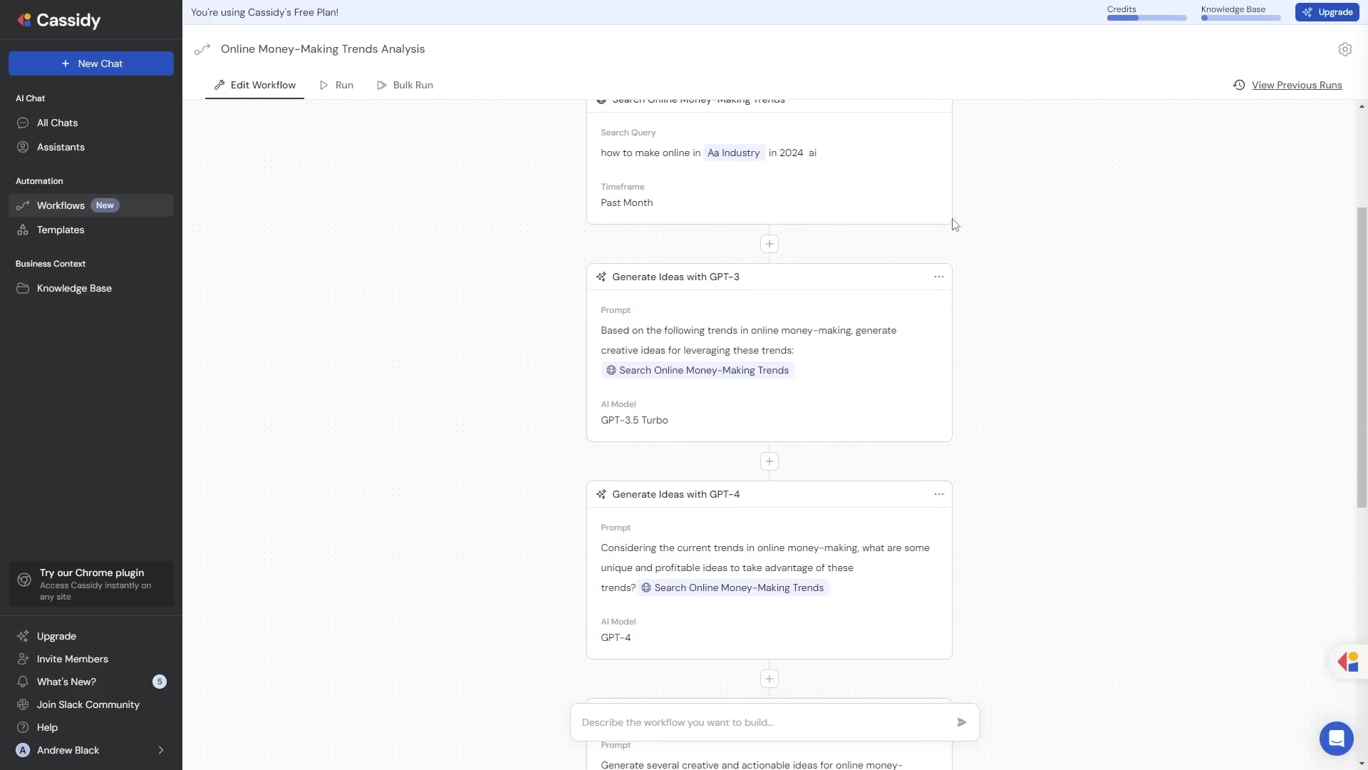
scroll(954, 224, "down", 8)
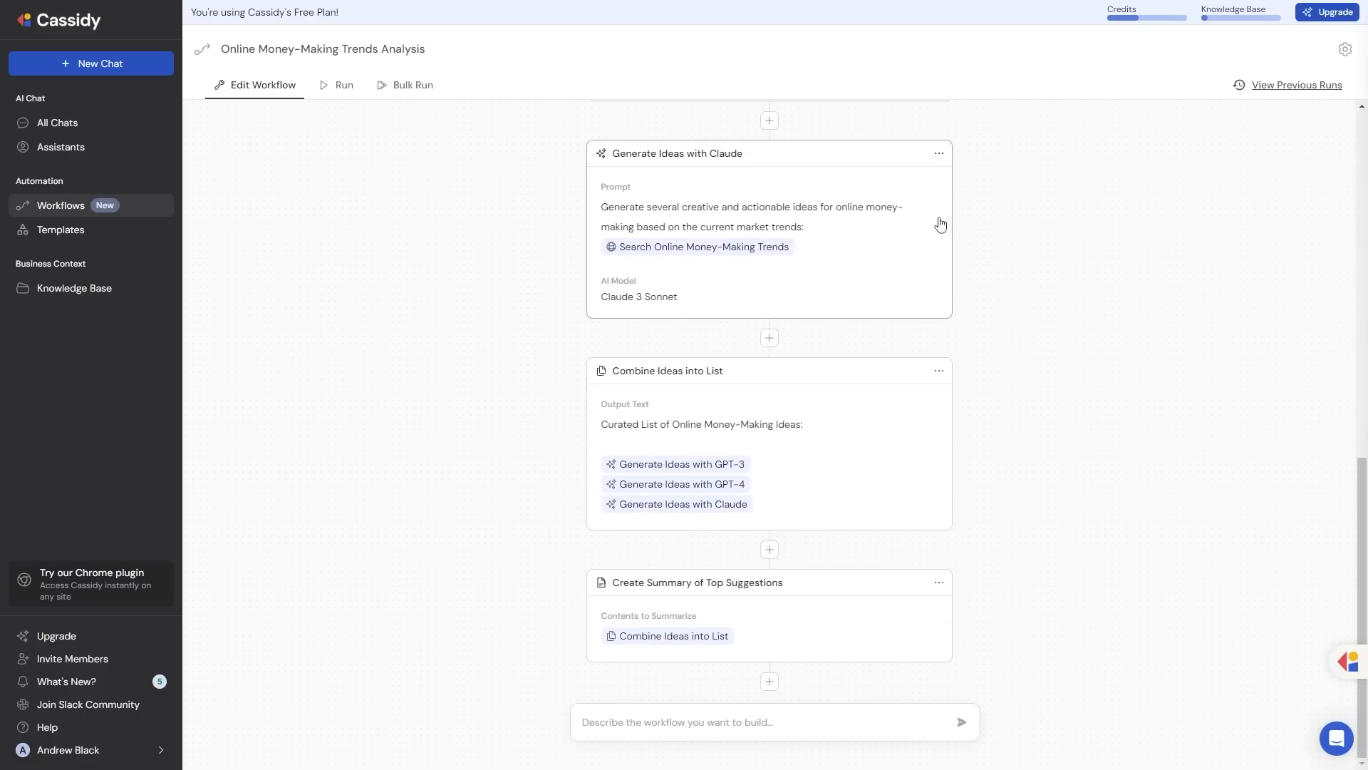
scroll(940, 225, "up", 11)
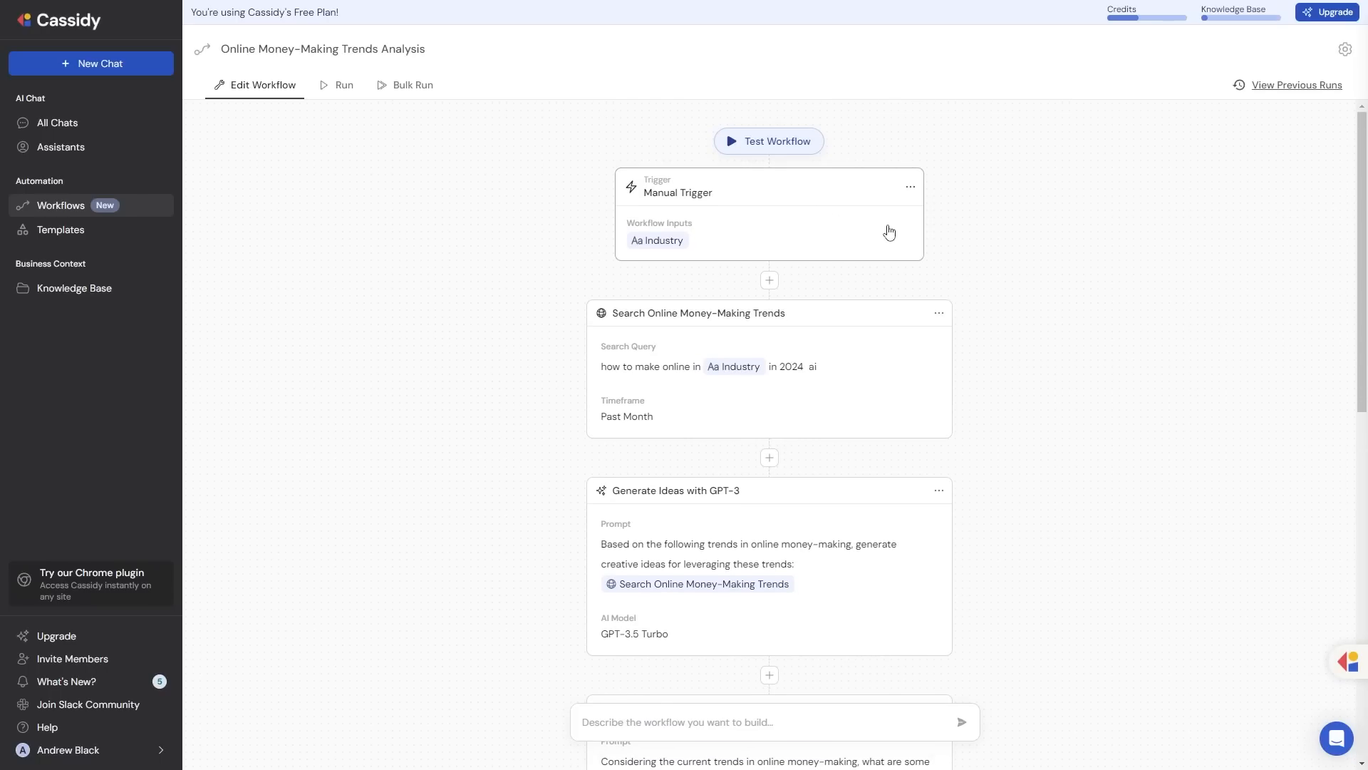